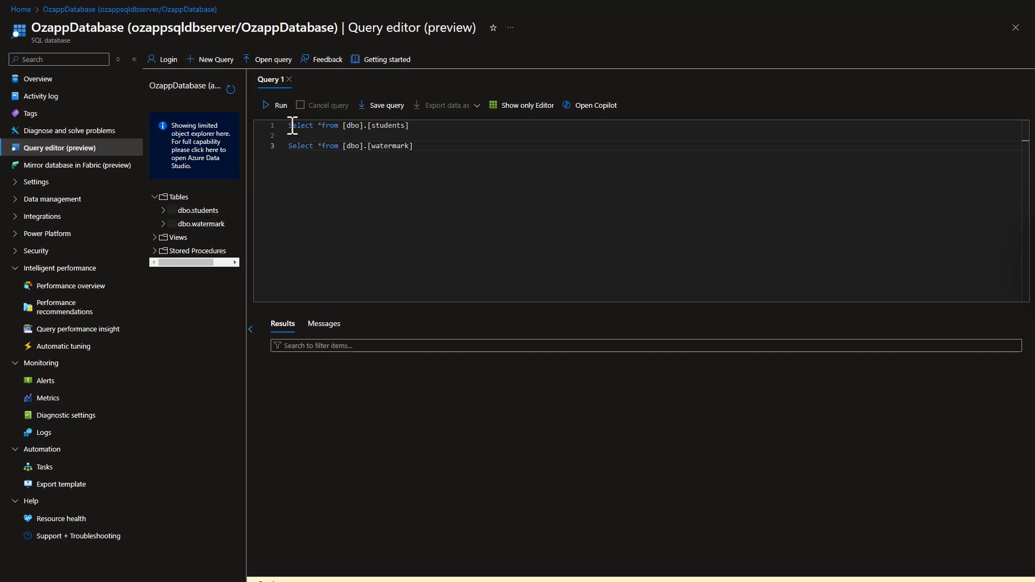
Run the select query on dbo.students and the select query on dbo.watermark separately to view each table's rows.
{"action": "left_click_drag", "start_coordinate": [289, 126], "coordinate": [406, 129]}
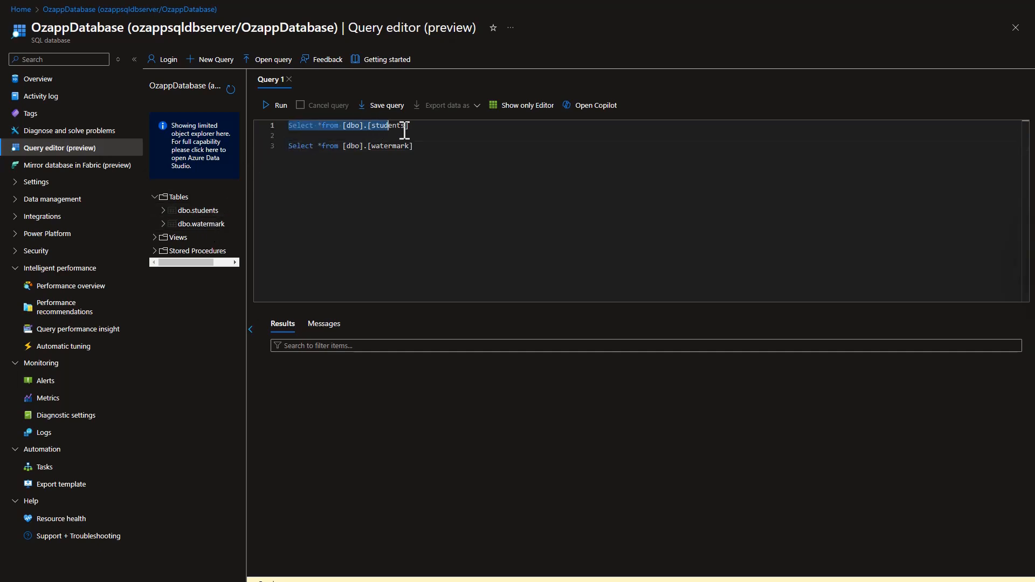
{"action": "left_click", "coordinate": [275, 105]}
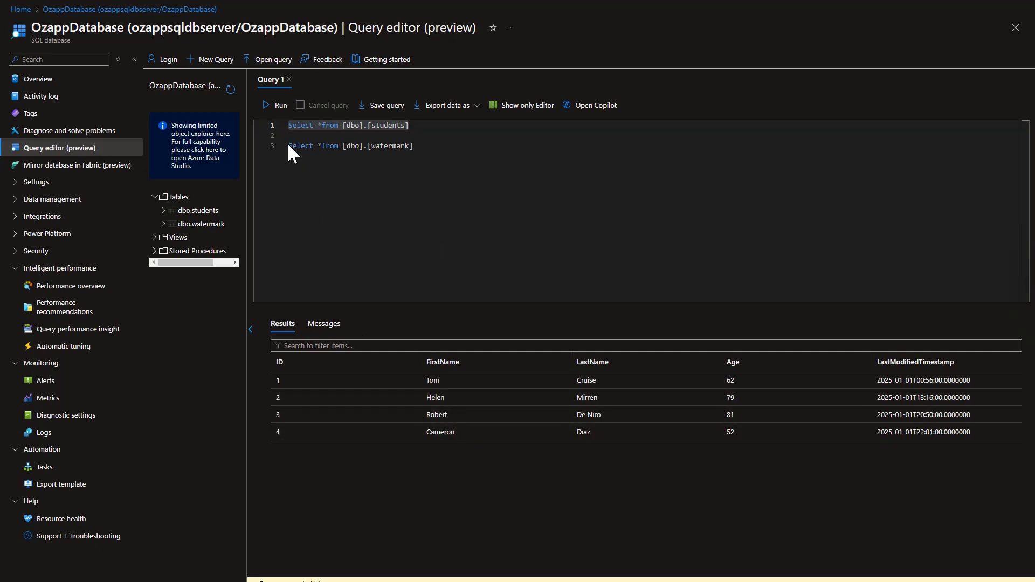
{"action": "left_click_drag", "start_coordinate": [291, 147], "coordinate": [449, 148]}
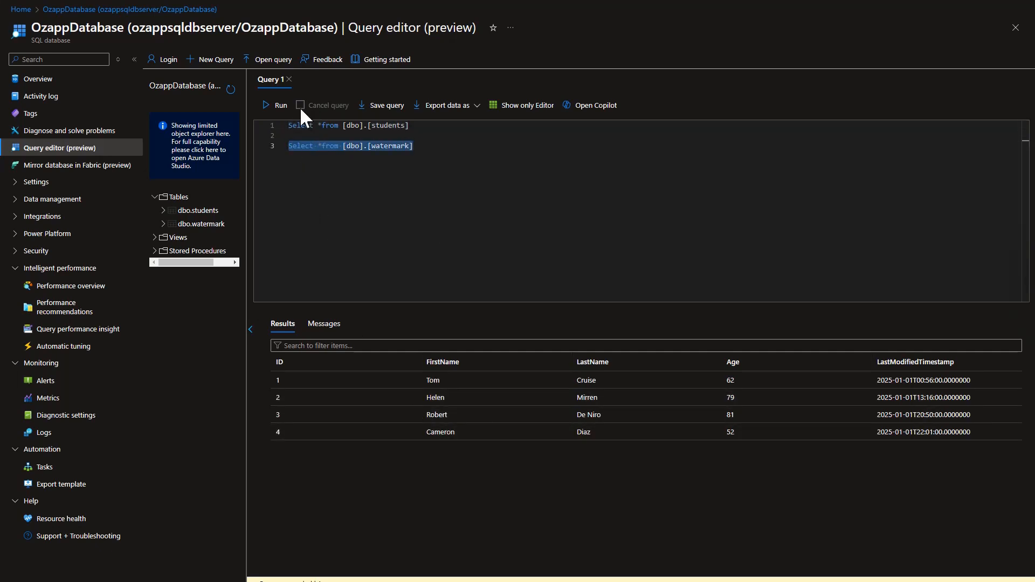
{"action": "left_click", "coordinate": [278, 106]}
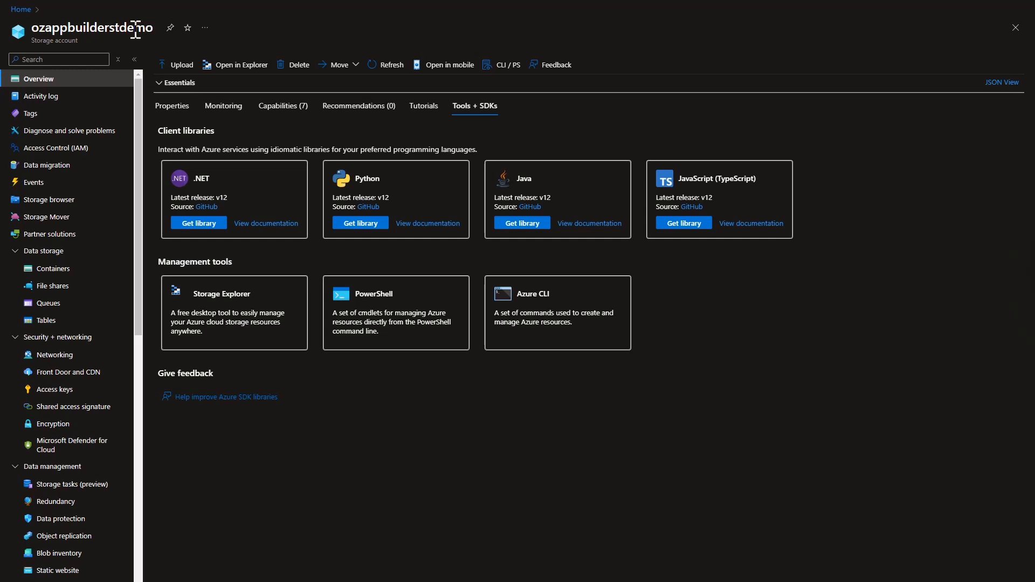
Open the mytarget container of the ozappbuilderstdemo storage account to view its contents.
{"action": "left_click", "coordinate": [56, 270]}
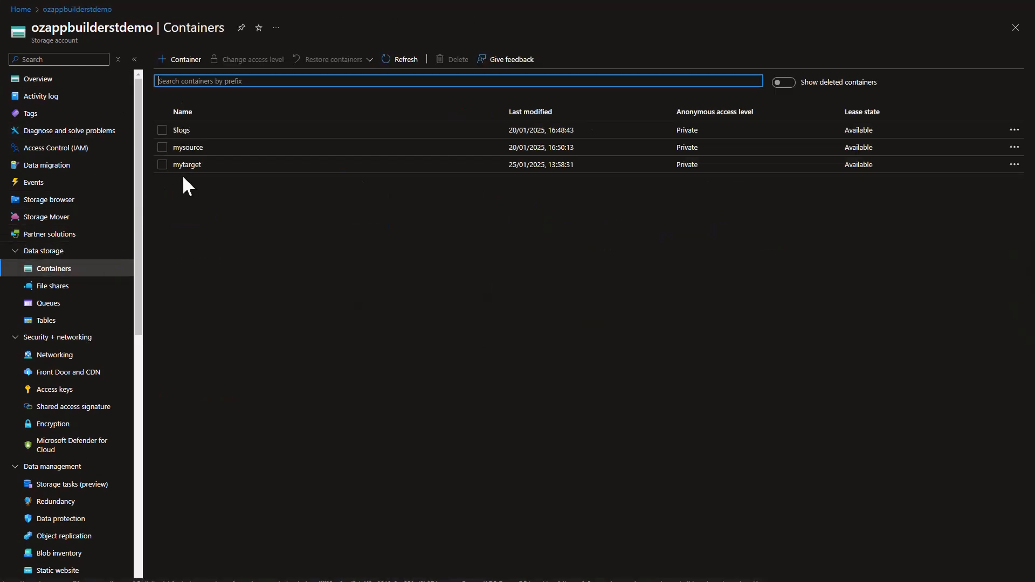
{"action": "left_click", "coordinate": [188, 165]}
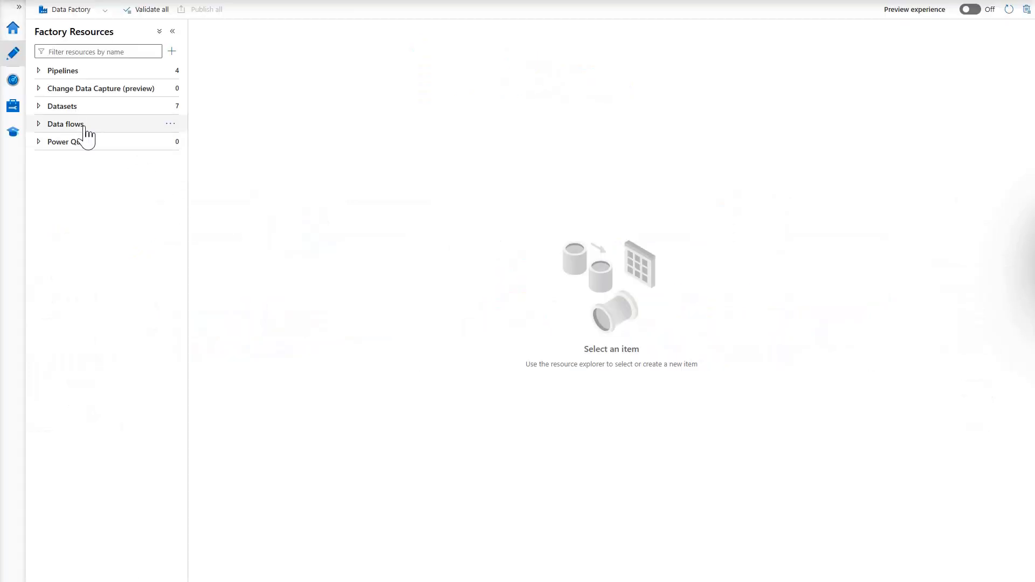
In Azure Data Factory, start a new dataset with Azure SQL Database as its data store.
{"action": "left_click", "coordinate": [38, 106]}
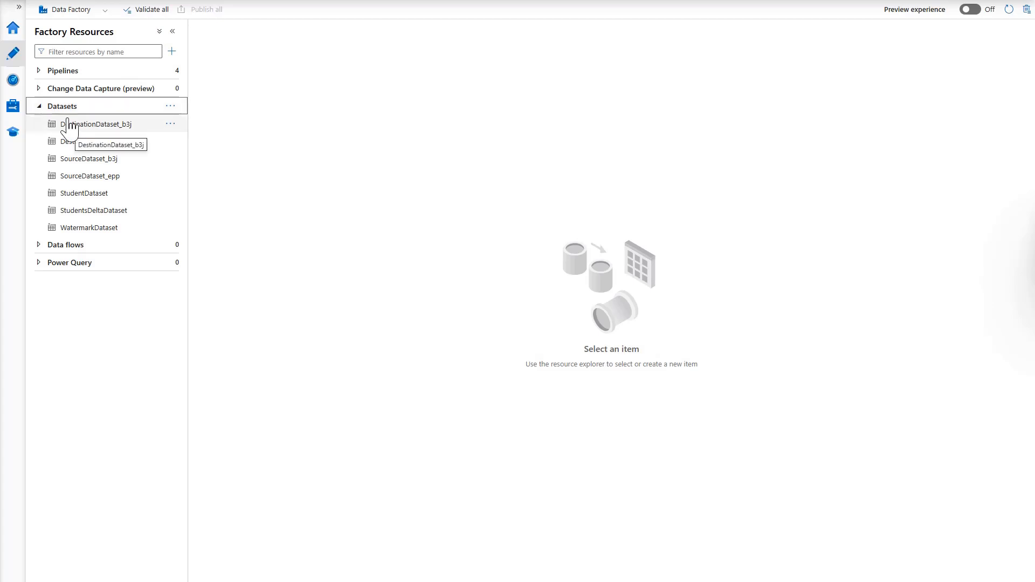
{"action": "left_click", "coordinate": [170, 107]}
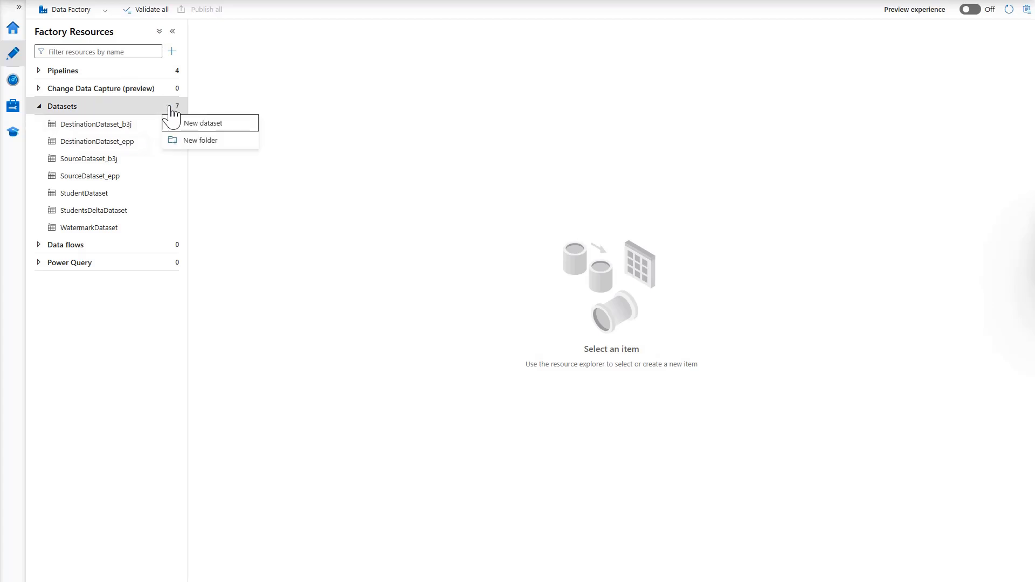
{"action": "left_click", "coordinate": [200, 124]}
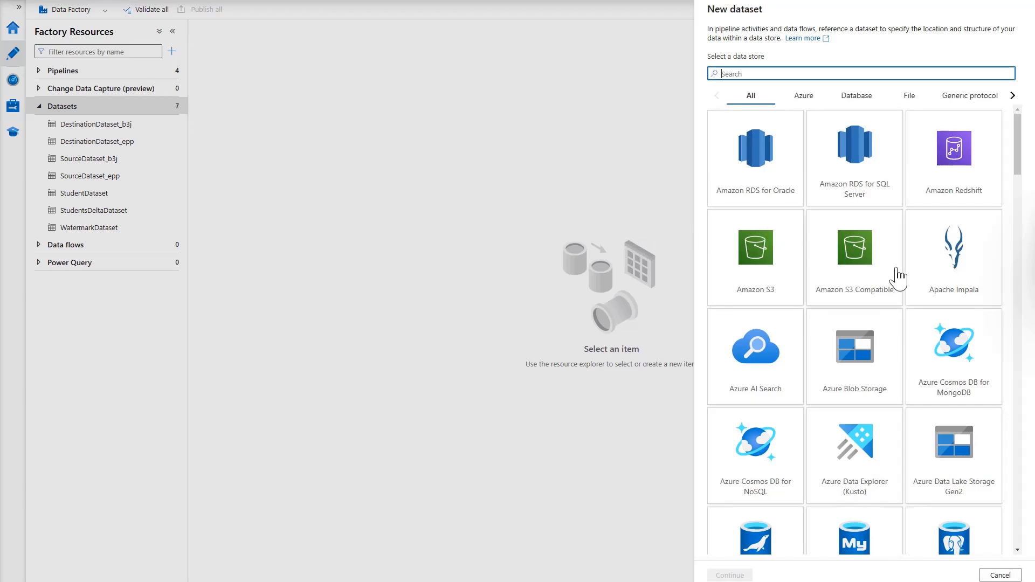
{"action": "type", "text": "azure sql"}
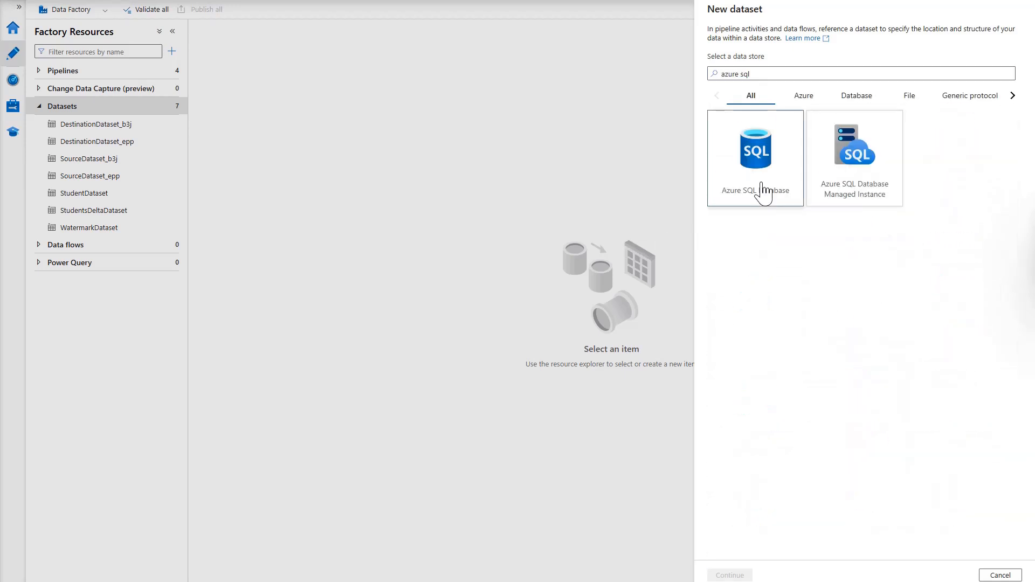
{"action": "left_click", "coordinate": [764, 192]}
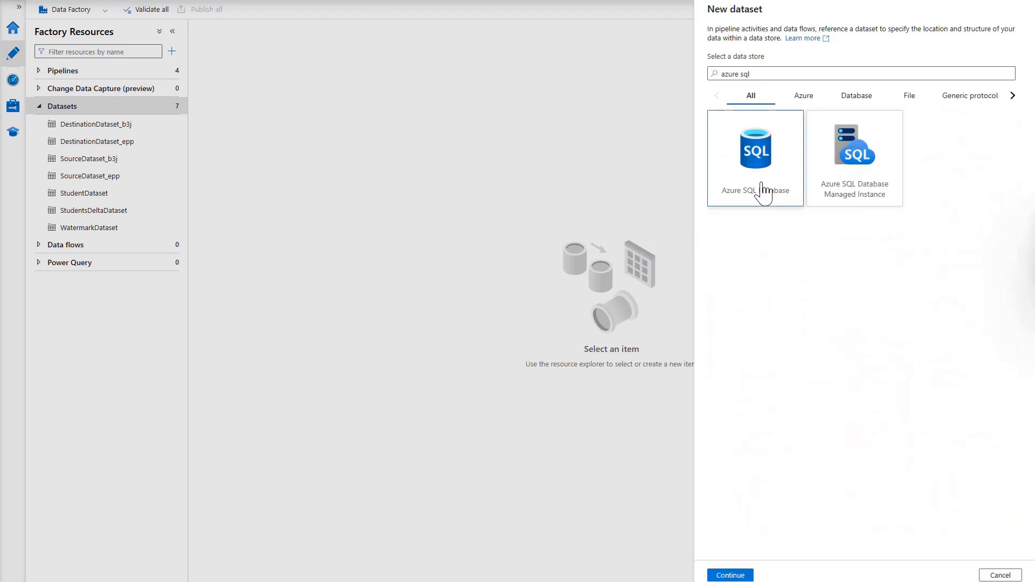
{"action": "left_click", "coordinate": [738, 578]}
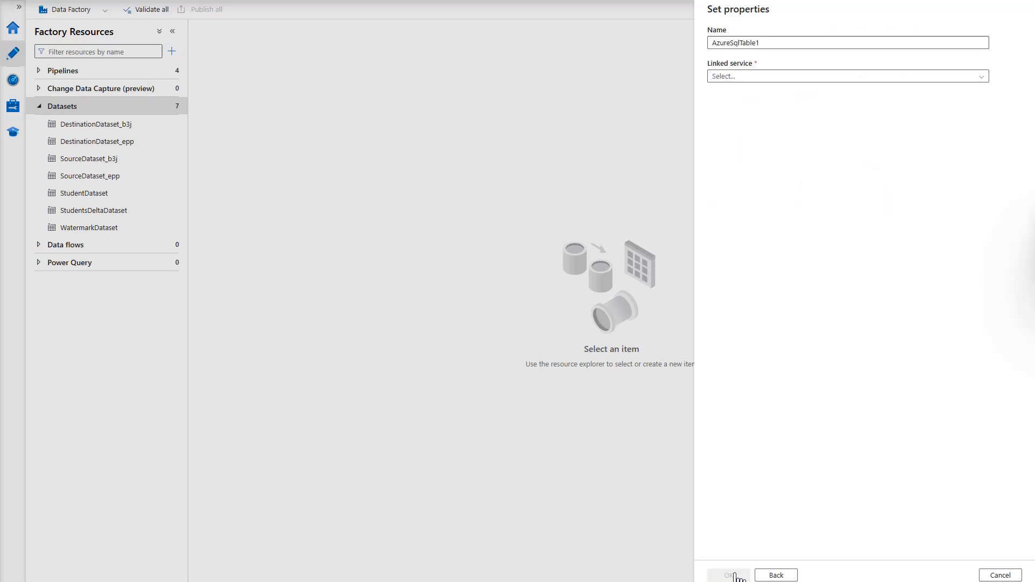
Create the dataset as AzureSqlDatabaseListDataset with linked service AzureSqlDatabaseLinkedService and table dbo.students, and test its connection.
{"action": "double_click", "coordinate": [764, 42]}
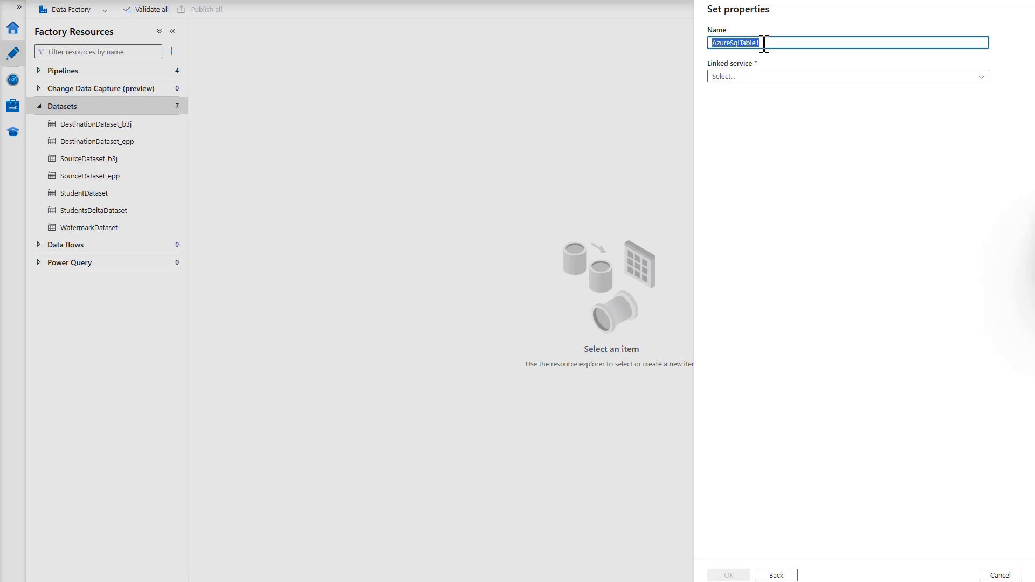
{"action": "type", "text": "AzureSqlDatabaseListDataset"}
{"action": "left_click", "coordinate": [900, 79]}
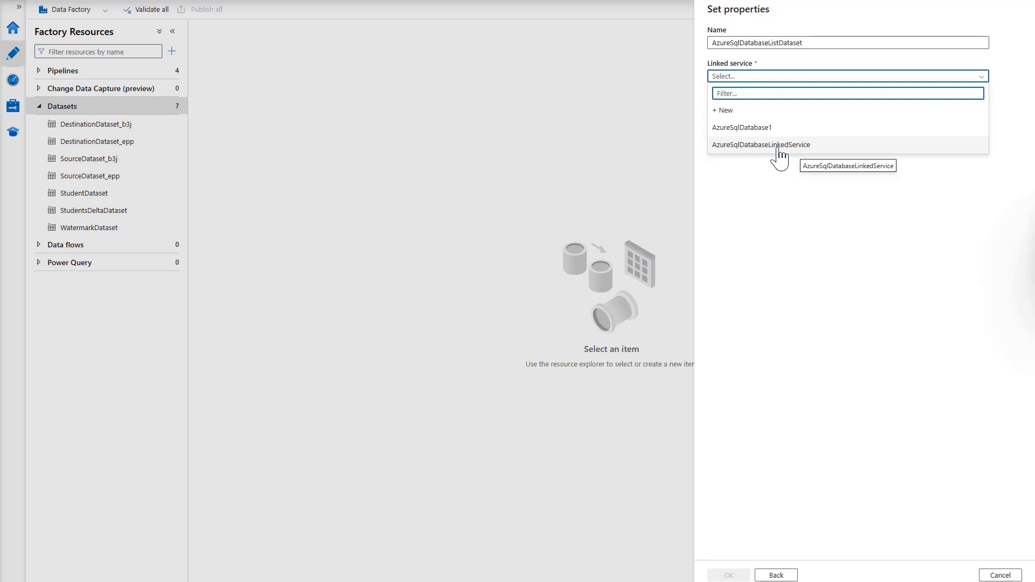
{"action": "left_click", "coordinate": [778, 147]}
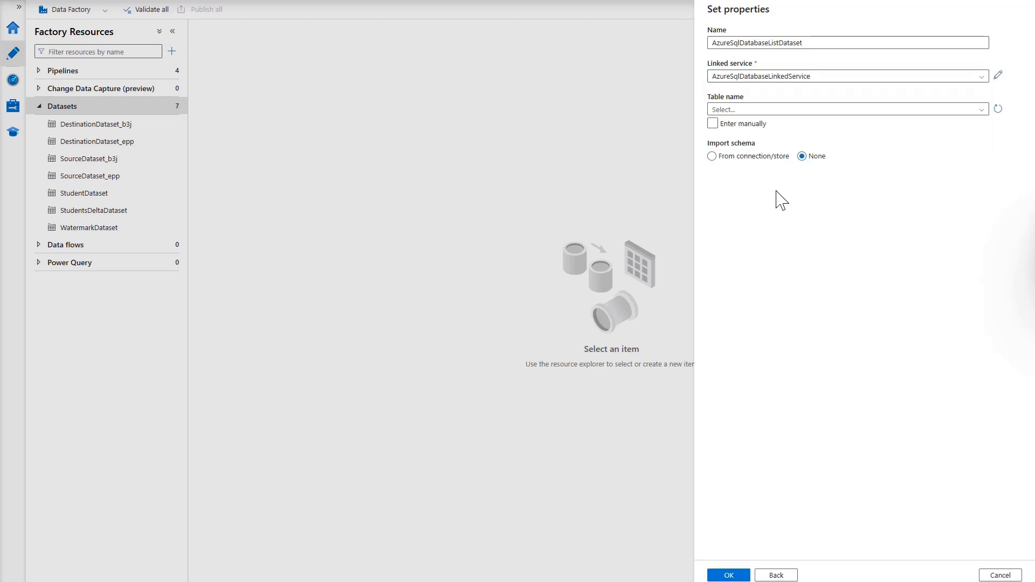
{"action": "left_click", "coordinate": [981, 109]}
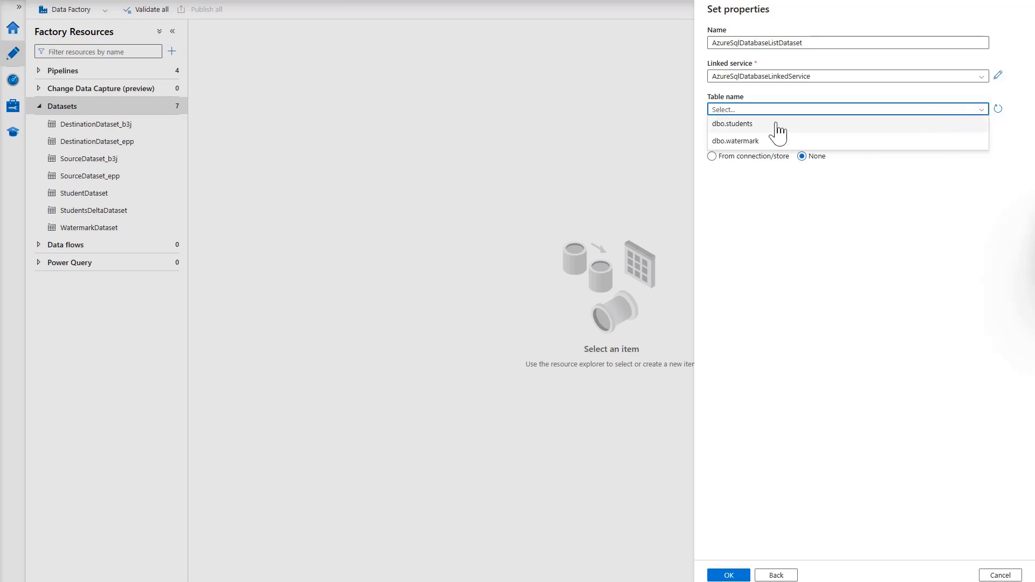
{"action": "left_click", "coordinate": [739, 125]}
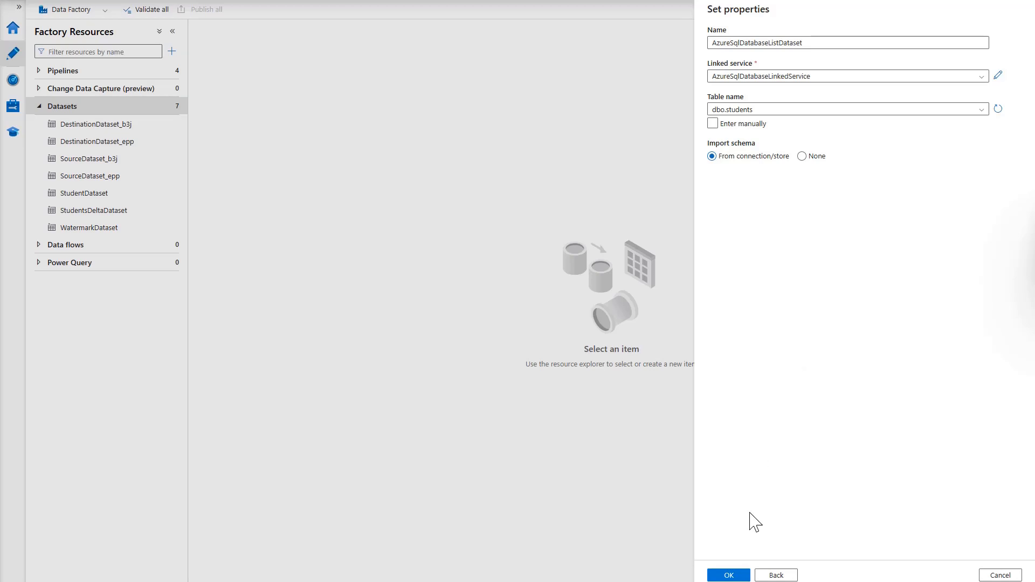
{"action": "left_click", "coordinate": [729, 576]}
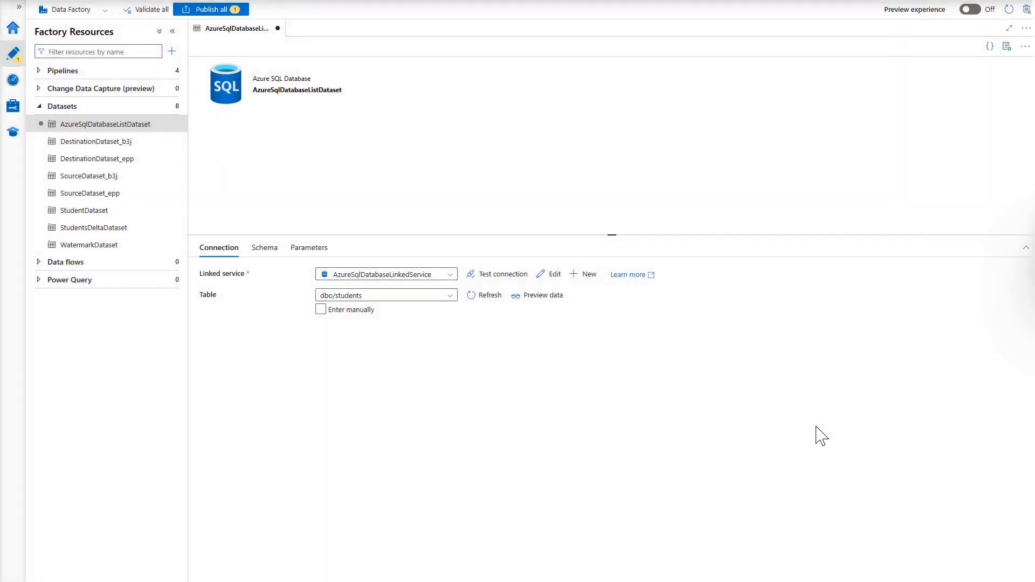
{"action": "left_click", "coordinate": [500, 276]}
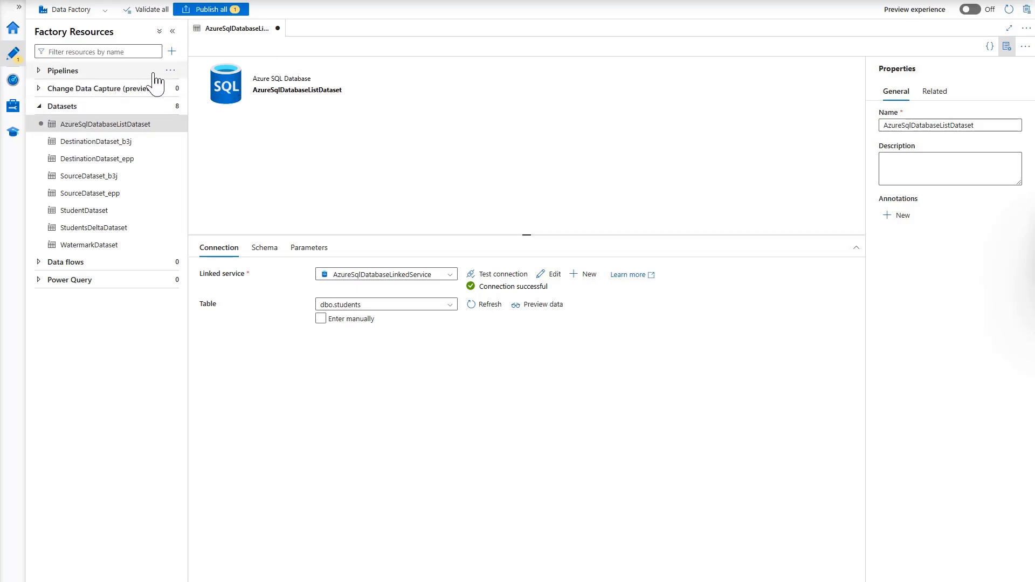
Create a new pipeline named GetTableListAndTriggerCopyData.
{"action": "left_click", "coordinate": [171, 72]}
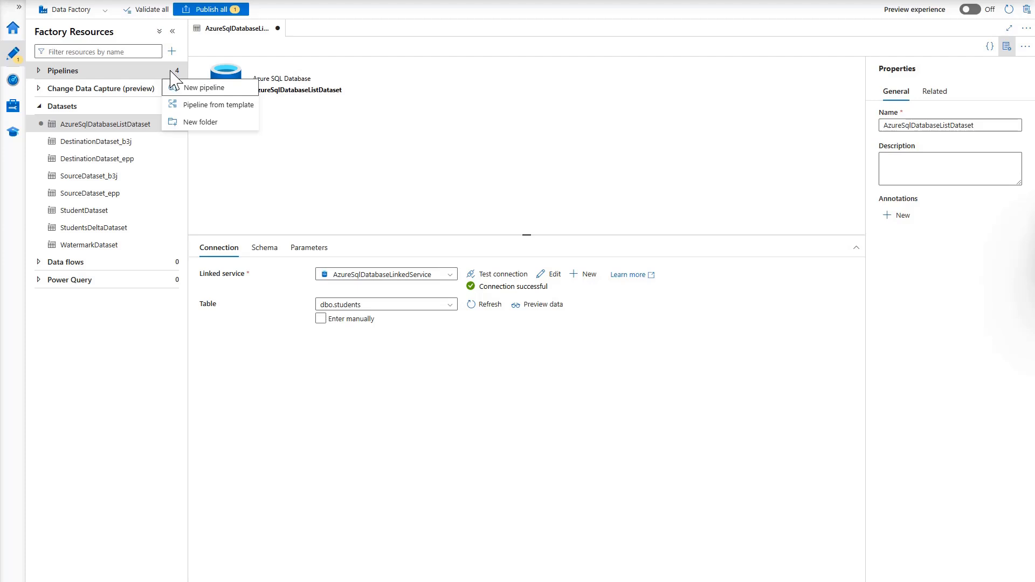
{"action": "left_click", "coordinate": [204, 89]}
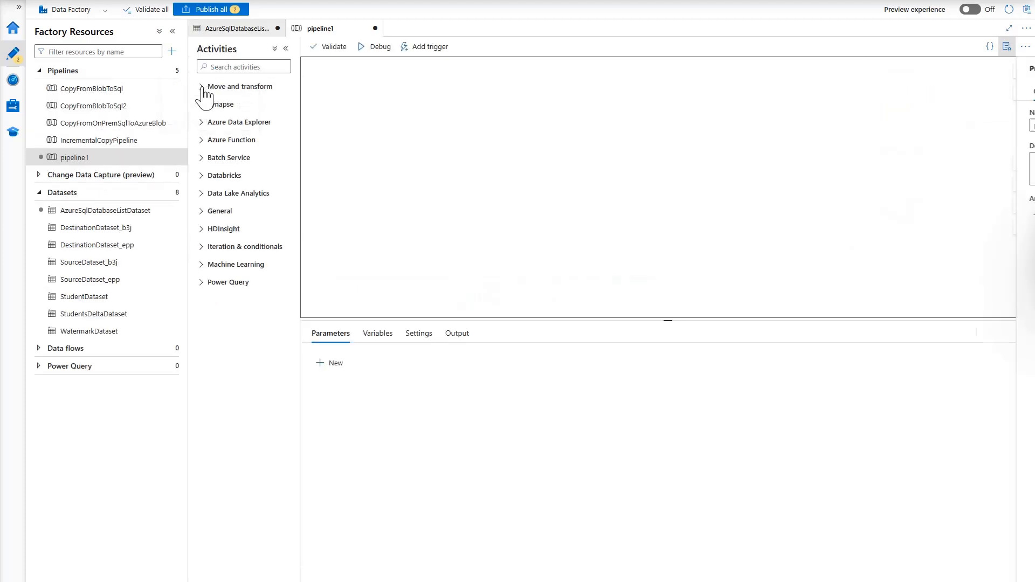
{"action": "double_click", "coordinate": [908, 127]}
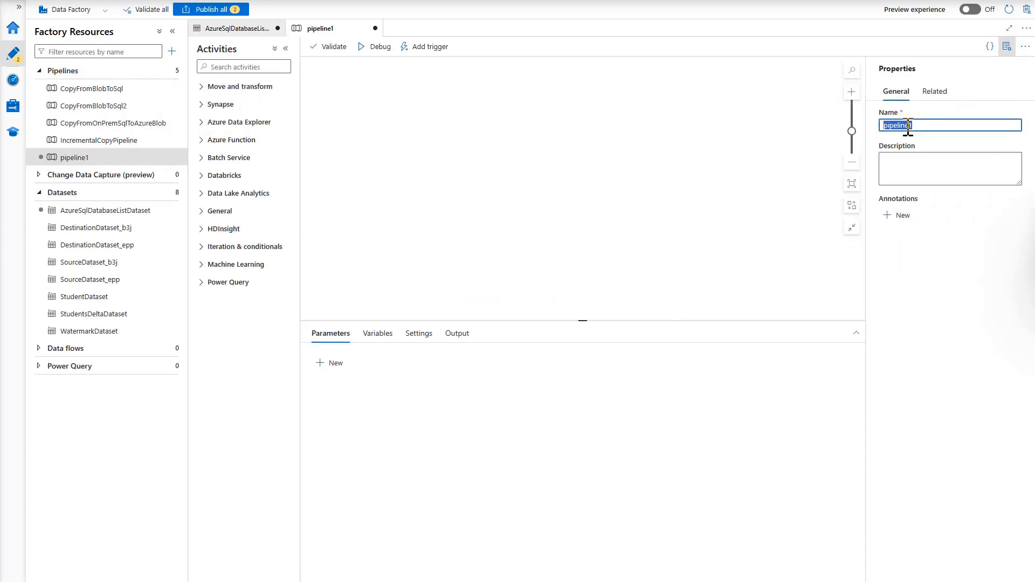
{"action": "type", "text": "GetTableListAndTriggerCopyData"}
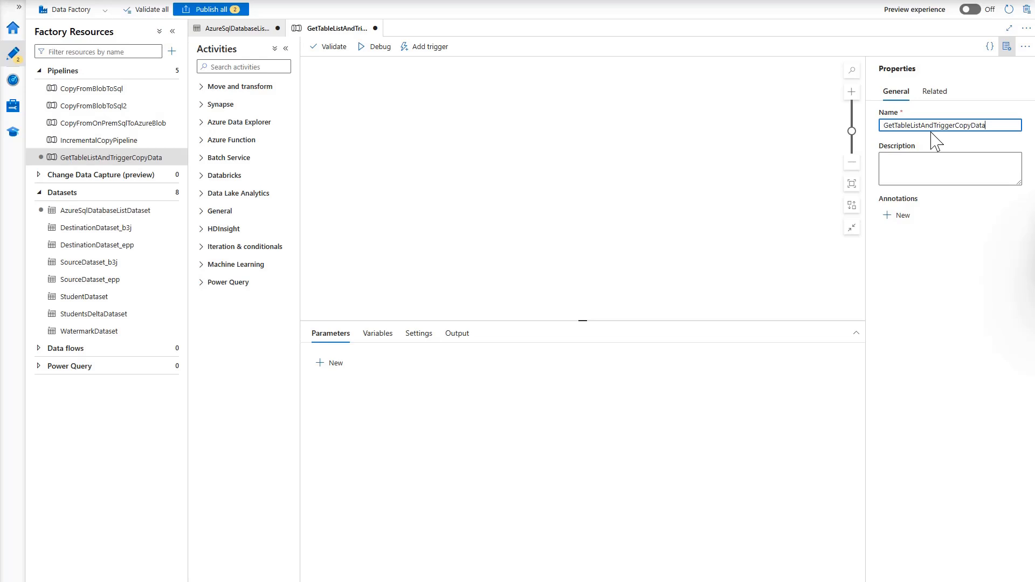
Add a Lookup activity to the pipeline canvas and name it LookupTableList.
{"action": "left_click", "coordinate": [213, 211]}
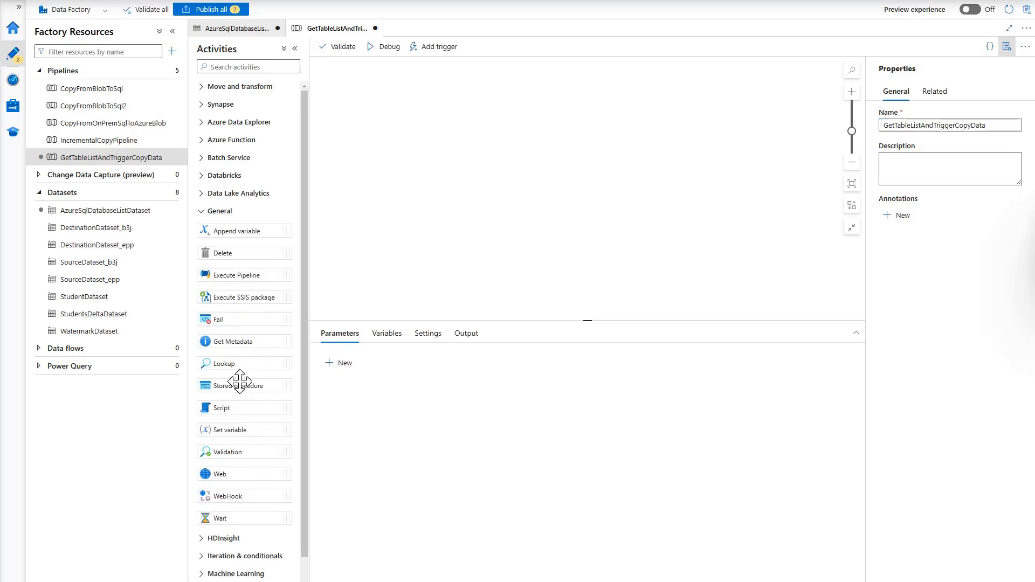
{"action": "left_click_drag", "start_coordinate": [234, 363], "coordinate": [402, 154]}
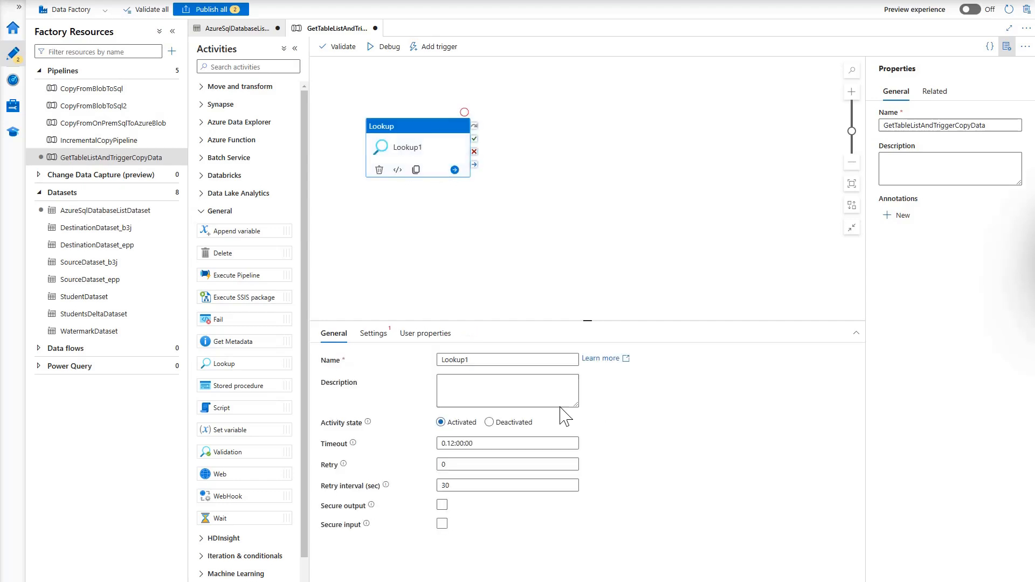
{"action": "double_click", "coordinate": [462, 359]}
{"action": "type", "text": "LookupTableList"}
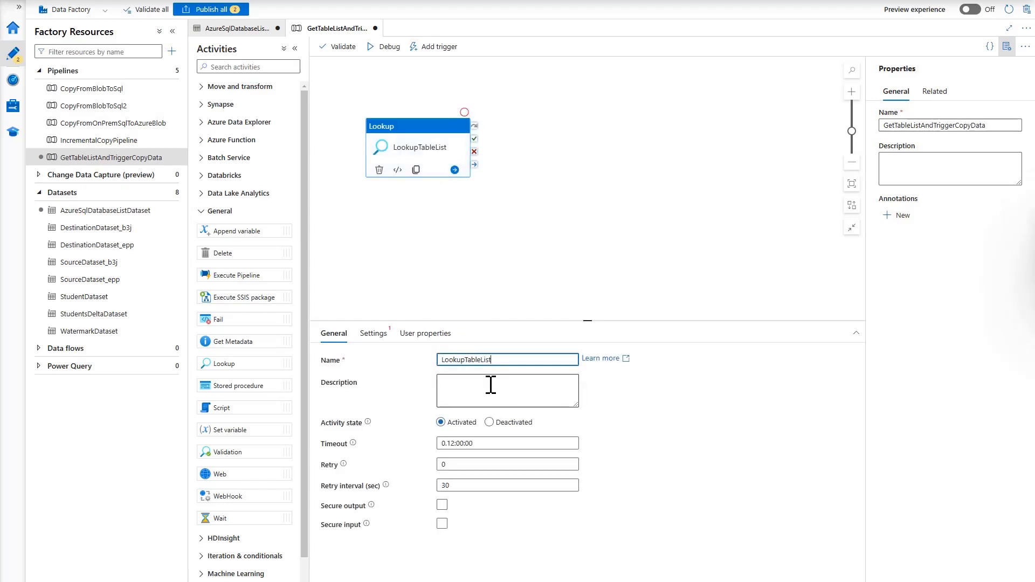
Set the lookup's source dataset to AzureSqlDatabaseListDataset and turn off First row only.
{"action": "left_click", "coordinate": [381, 339]}
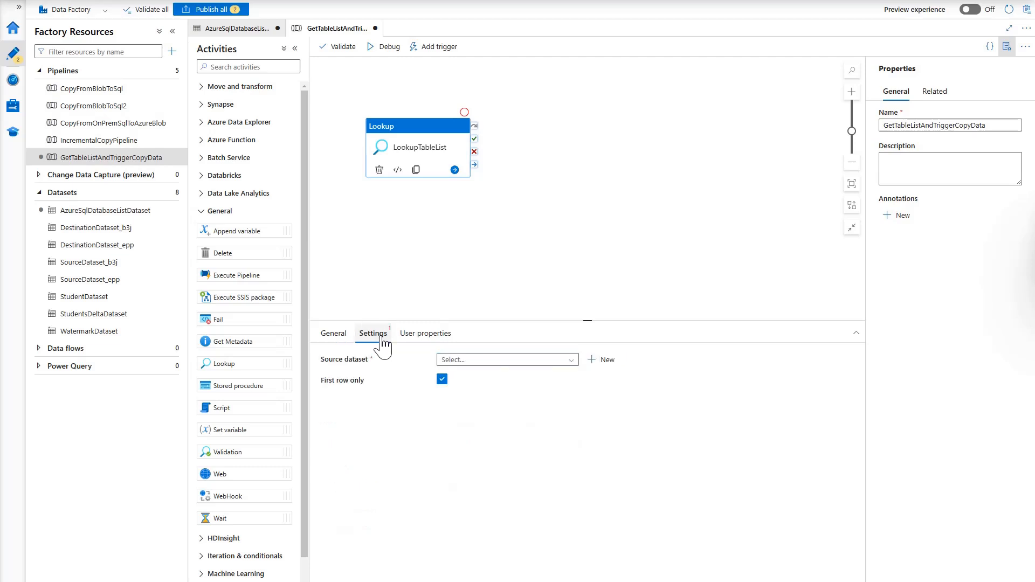
{"action": "left_click", "coordinate": [570, 363]}
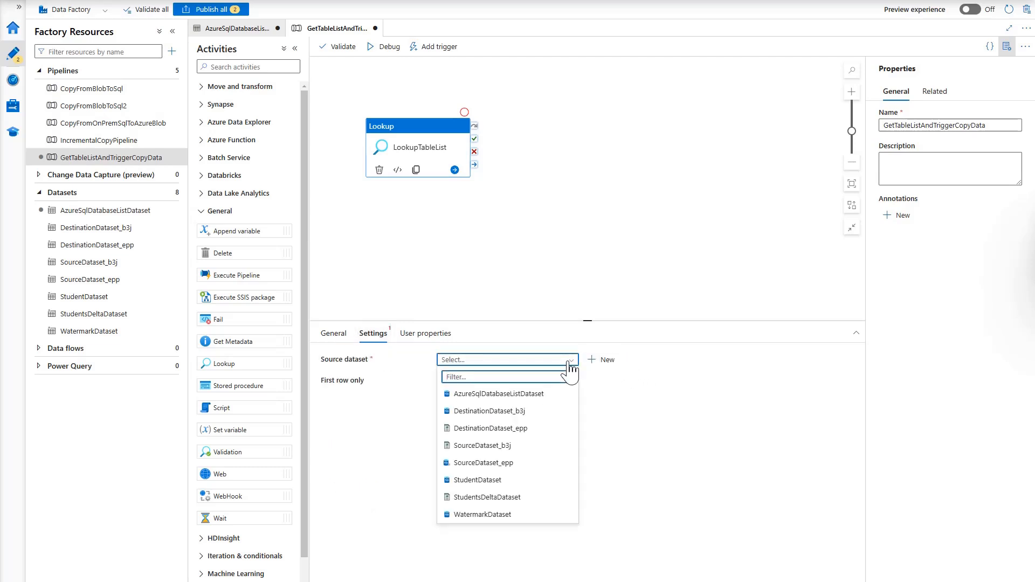
{"action": "left_click", "coordinate": [536, 394]}
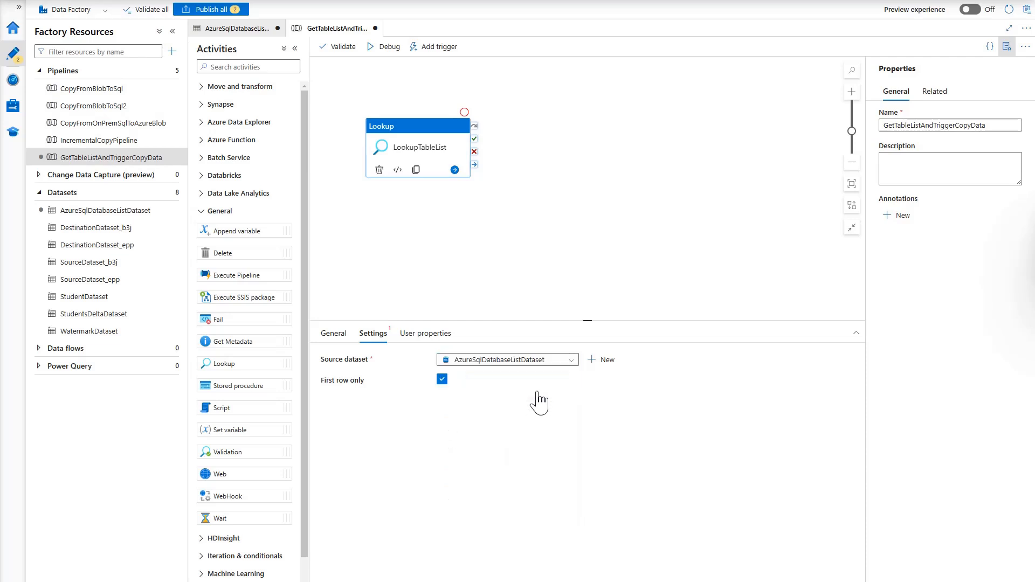
{"action": "left_click", "coordinate": [443, 380]}
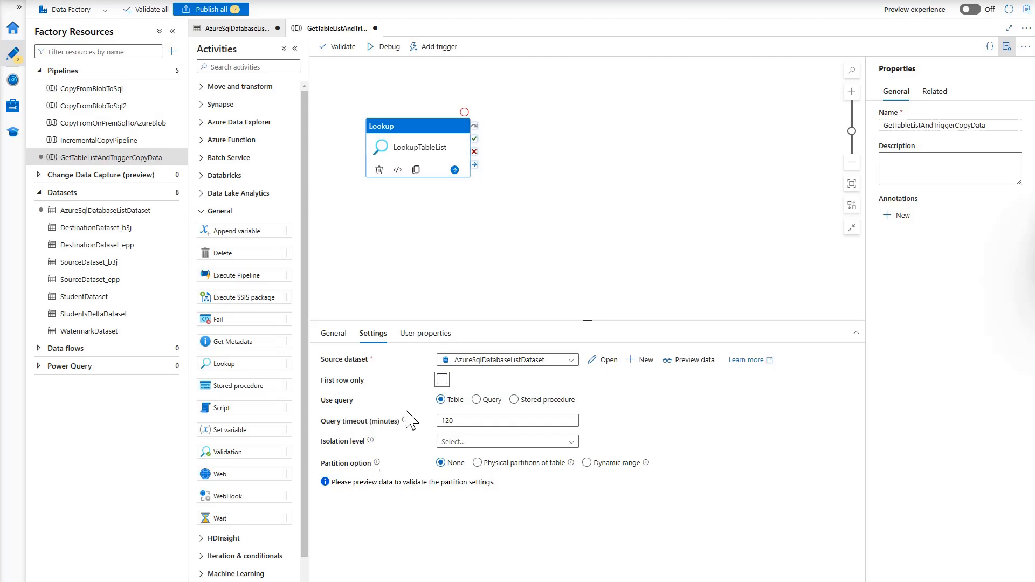
Set the lookup to use the query "SELECT TABLE_SCHEMA, TABLE_NAME FROM information_schema.TABLES WHERE TABLE_TYPE = 'BASE TABLE' and TABLE_SCHEMA = 'dbo'".
{"action": "left_click", "coordinate": [493, 400]}
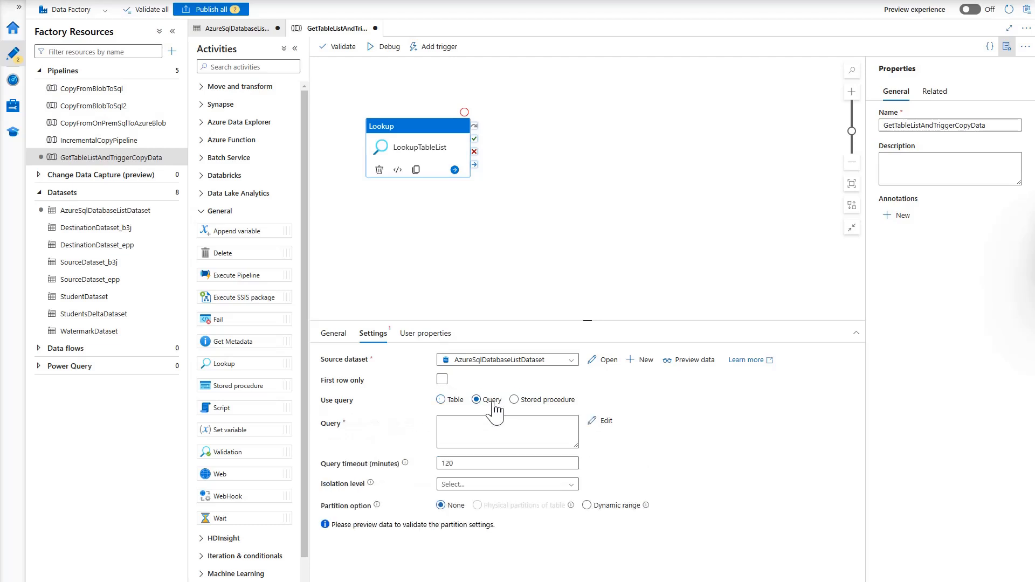
{"action": "left_click", "coordinate": [601, 422]}
{"action": "type", "text": "SELECT TABLE_SCHEMA, TABLE_NAME FROM information_schema.TABLES WHERE TABLE_TYPE = 'BASE TABLE' and TABLE_SCHEMA = 'dbo'"}
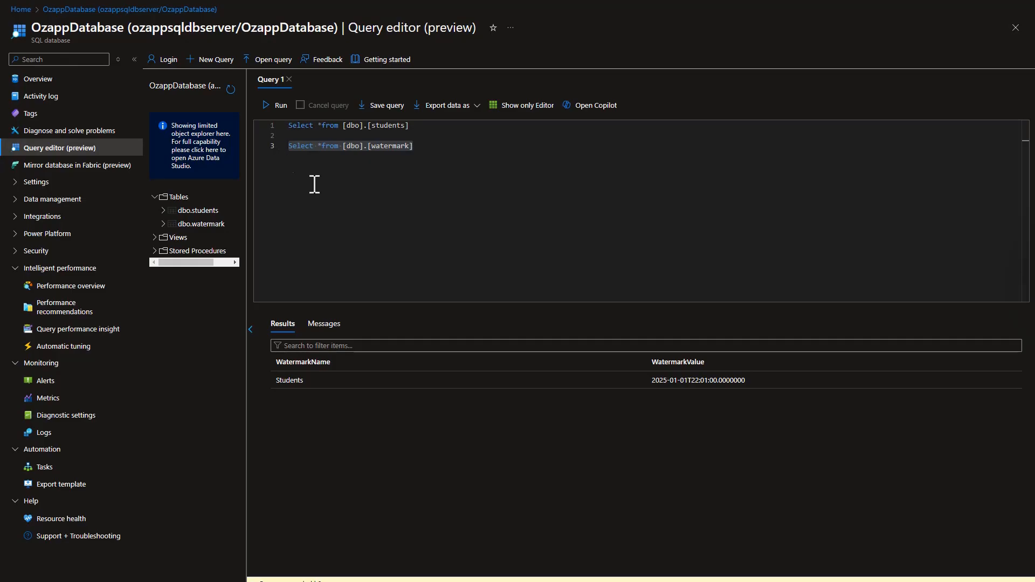
In the database's query editor, add and run only "SELECT TABLE_SCHEMA, TABLE_NAME FROM information_schema.TABLES WHERE TABLE_TYPE = 'BASE TABLE' and TABLE_SCHEMA = 'dbo'".
{"action": "left_click", "coordinate": [426, 144]}
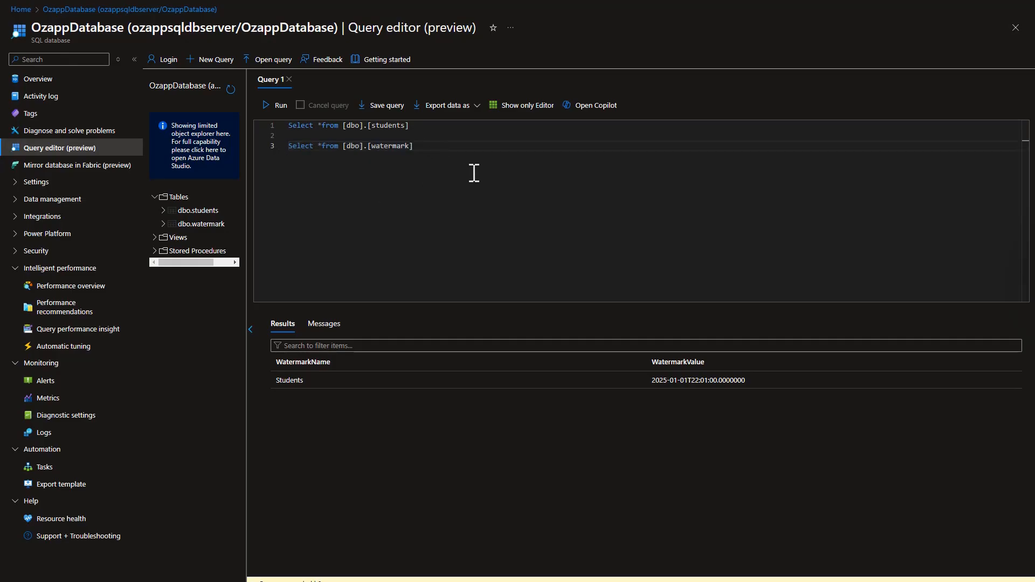
{"action": "key", "text": "Return"}
{"action": "key", "text": "Return"}
{"action": "type", "text": "SELECT TABLE_SCHEMA, TABLE_NAME FROM information_schema.TABLES WHERE TABLE_TYPE = 'BASE TABLE' and TABLE_SCHEMA = 'dbo'"}
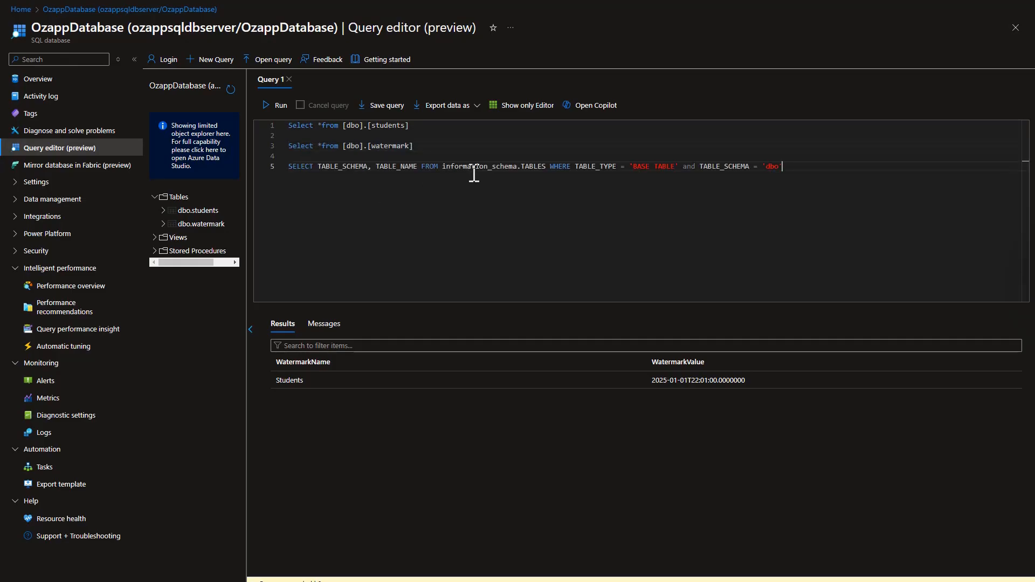
{"action": "left_click_drag", "start_coordinate": [288, 167], "coordinate": [791, 166]}
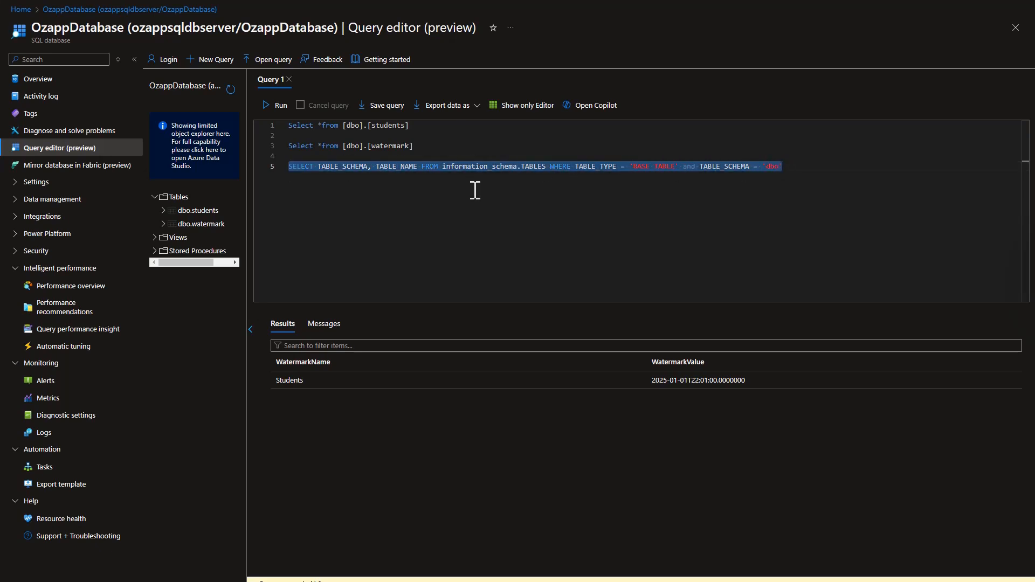
{"action": "left_click", "coordinate": [277, 105]}
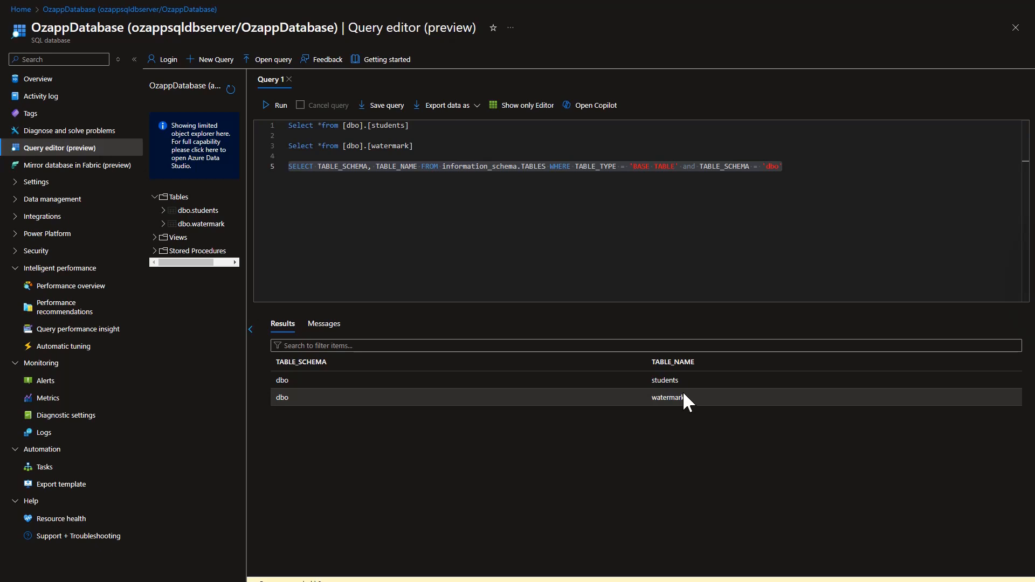
Review the query's source and filter conditions, and run only its "SELECT TABLE_SCHEMA, TABLE_NAME FROM information_schema.TABLES" part without the WHERE clause.
{"action": "left_click", "coordinate": [374, 186]}
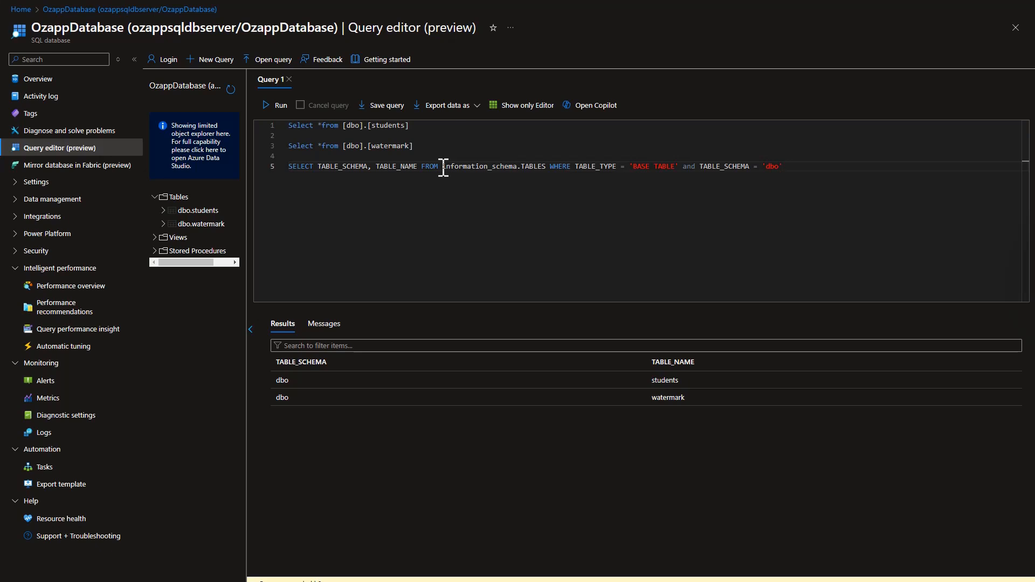
{"action": "left_click_drag", "start_coordinate": [444, 167], "coordinate": [543, 166]}
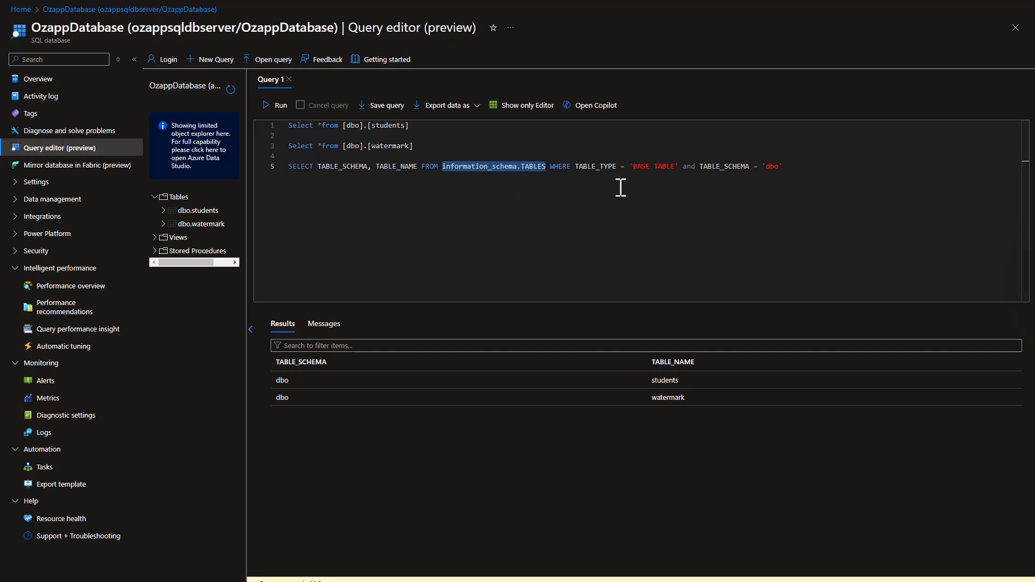
{"action": "left_click_drag", "start_coordinate": [635, 166], "coordinate": [676, 167]}
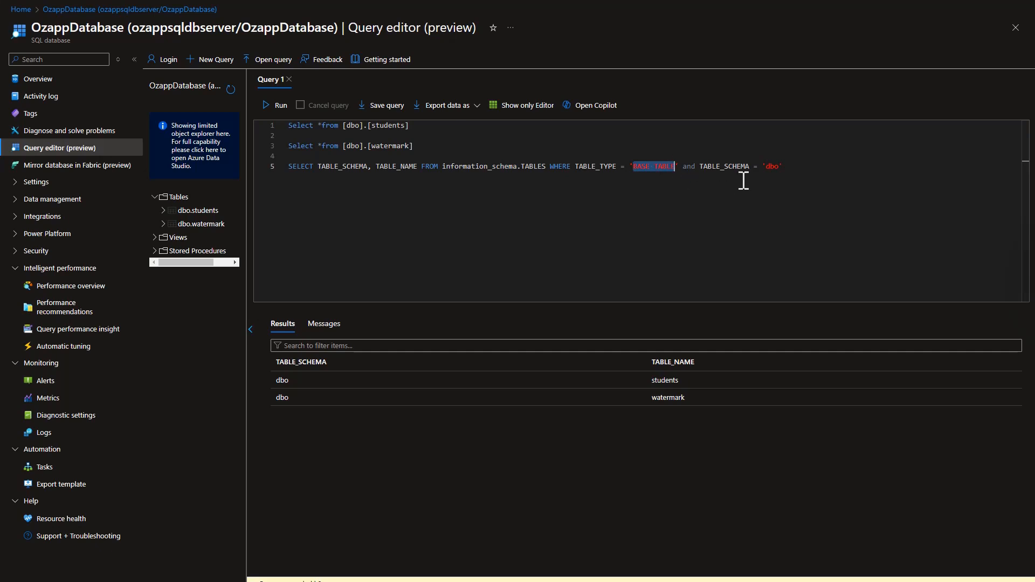
{"action": "double_click", "coordinate": [772, 166]}
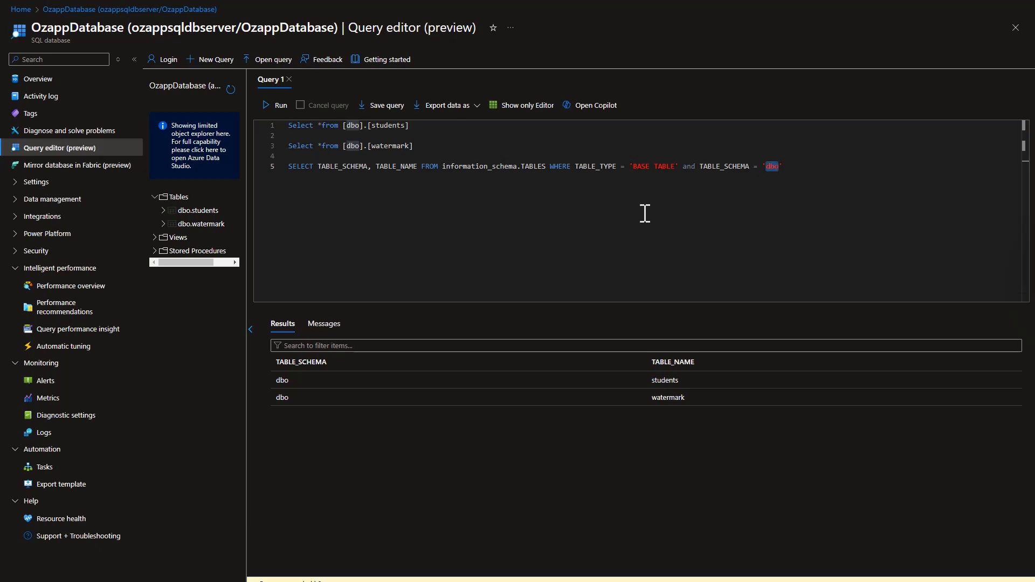
{"action": "left_click_drag", "start_coordinate": [291, 167], "coordinate": [546, 166]}
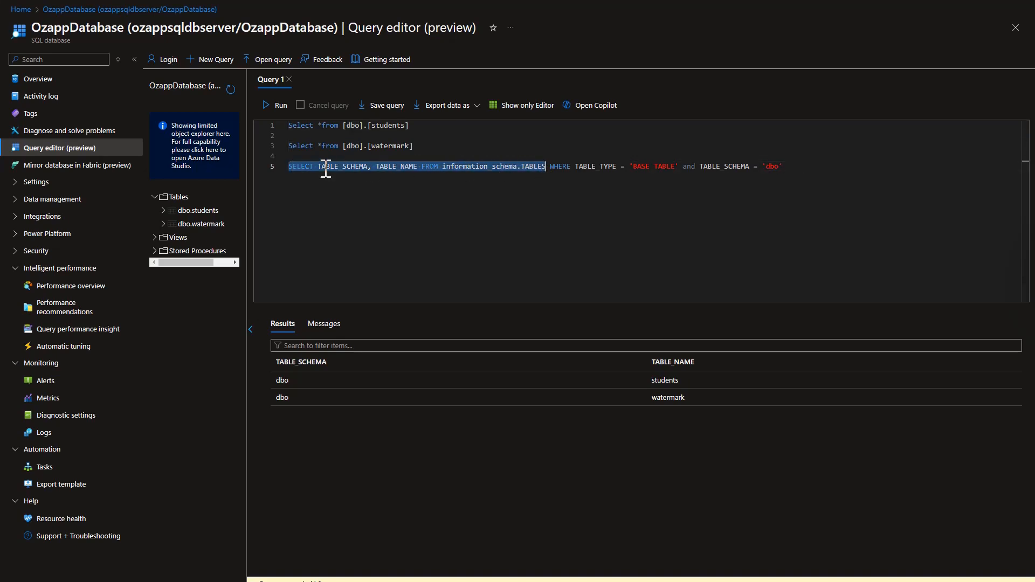
{"action": "left_click", "coordinate": [277, 105]}
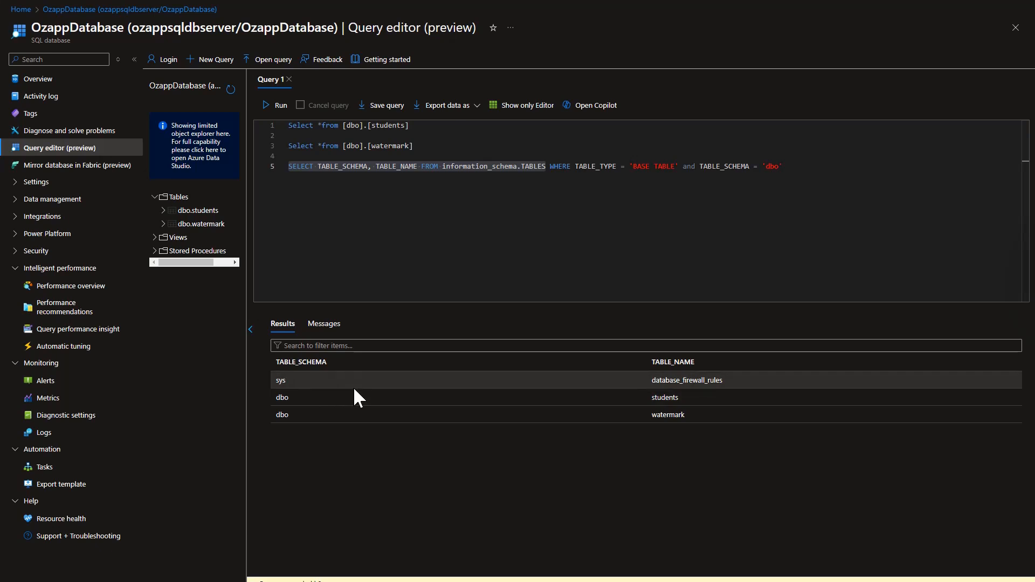
{"action": "left_click", "coordinate": [315, 182]}
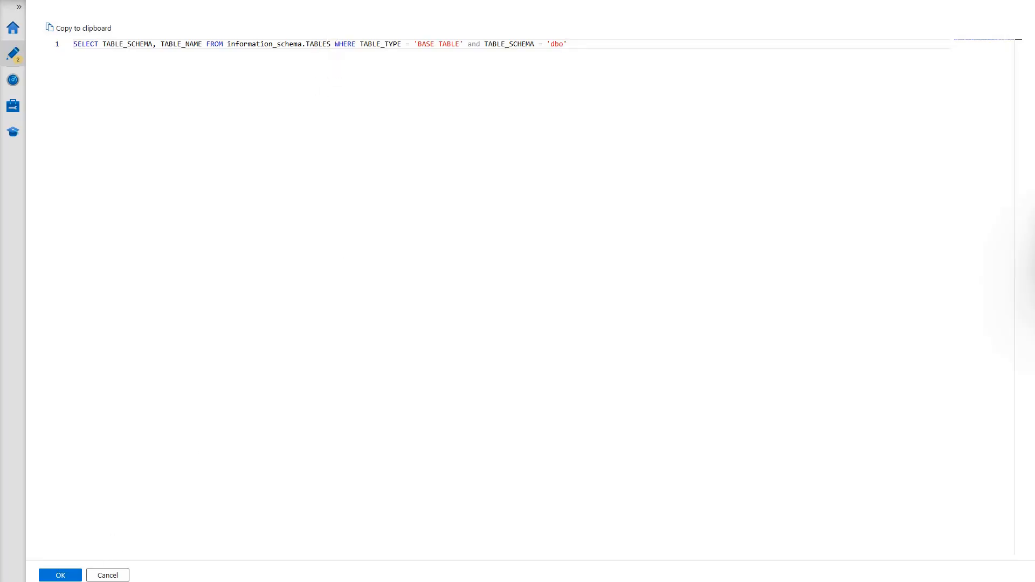
Back in Data Factory, accept the lookup's query and preview the data it returns.
{"action": "left_click", "coordinate": [60, 576]}
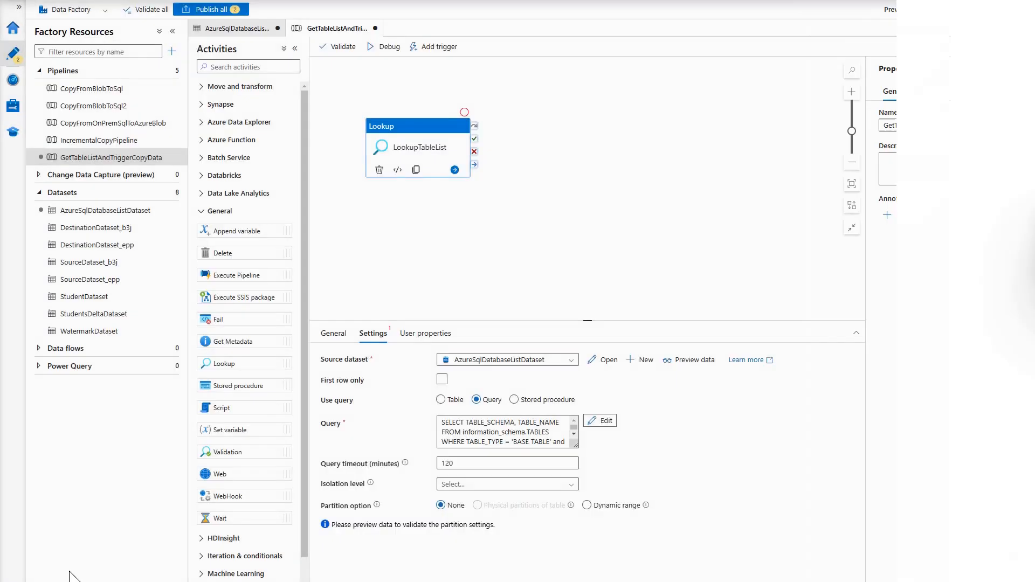
{"action": "left_click", "coordinate": [689, 360]}
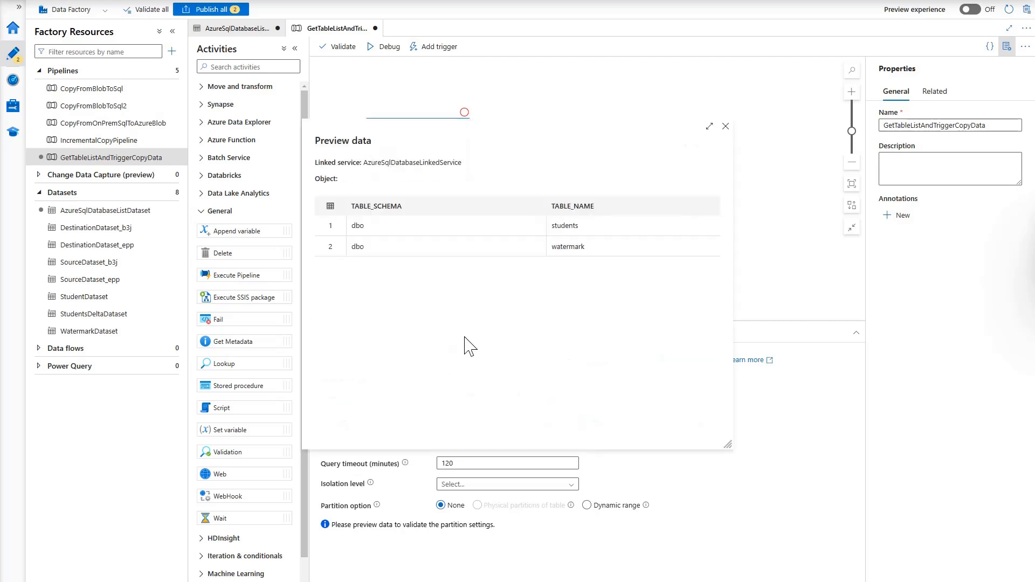
{"action": "left_click", "coordinate": [726, 126]}
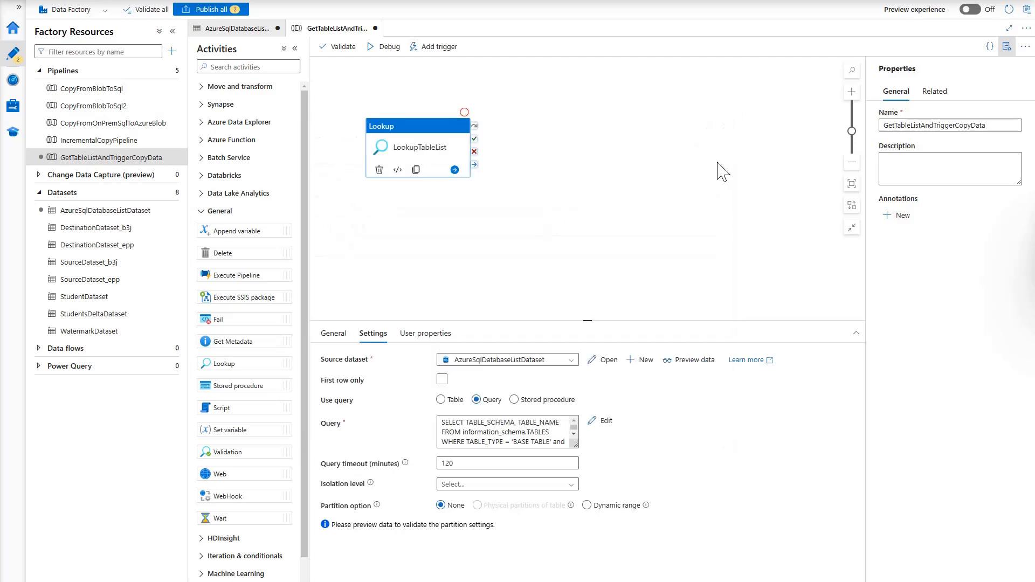
Validate the GetTableListAndTriggerCopyData pipeline and publish it together with the AzureSqlDatabaseListDataset dataset.
{"action": "left_click", "coordinate": [337, 47]}
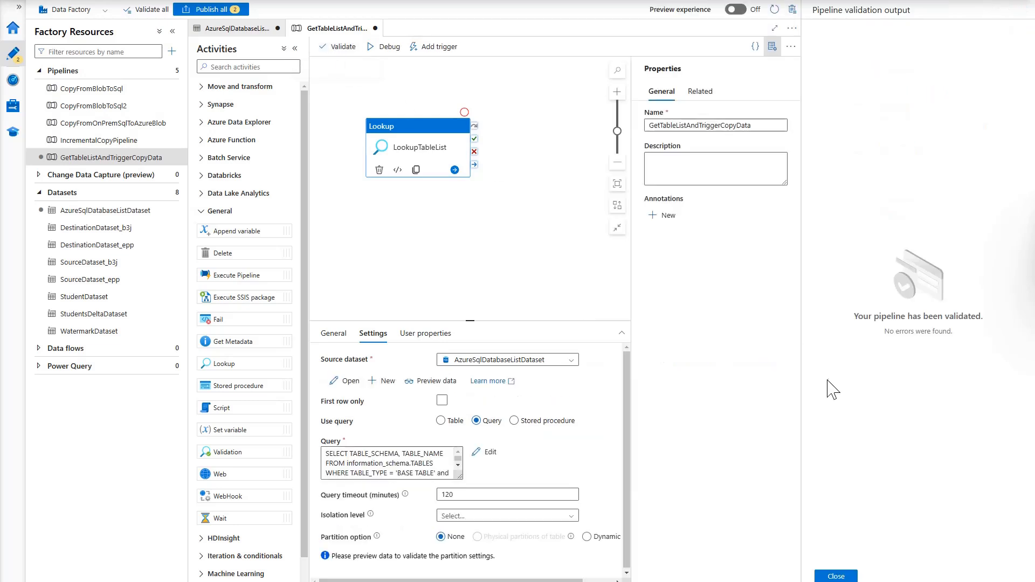
{"action": "left_click", "coordinate": [836, 576]}
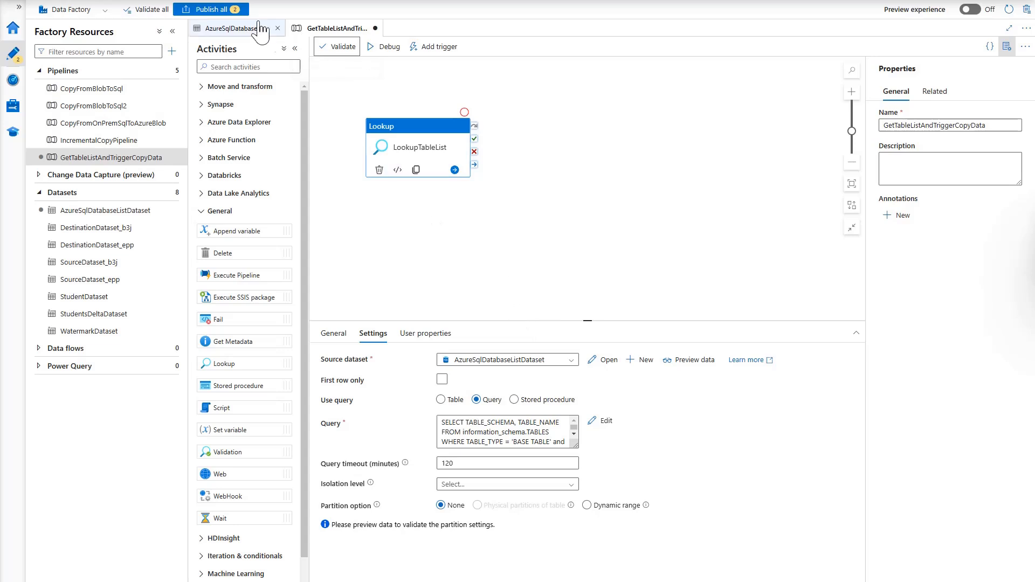
{"action": "left_click", "coordinate": [212, 10]}
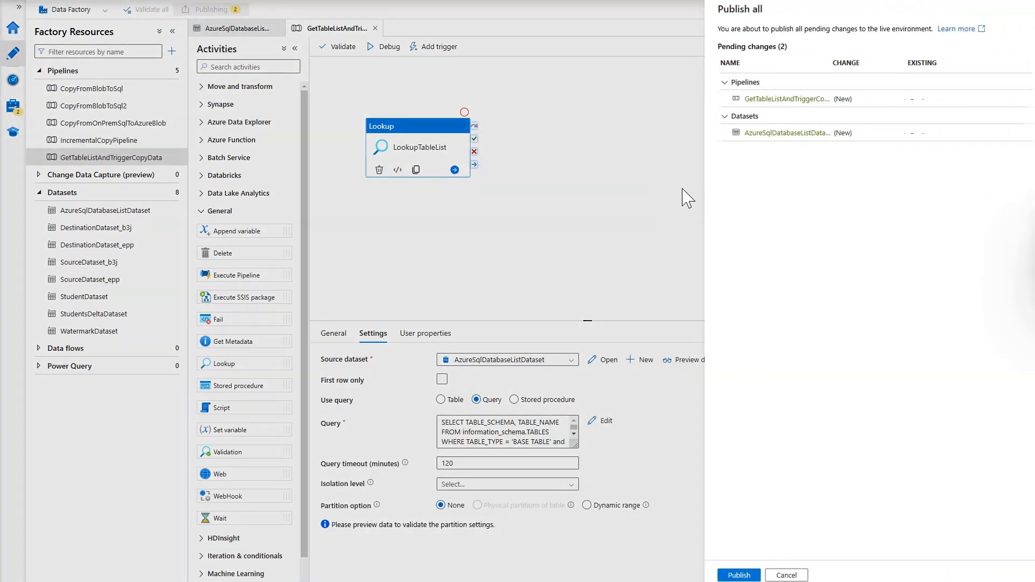
{"action": "left_click", "coordinate": [742, 573]}
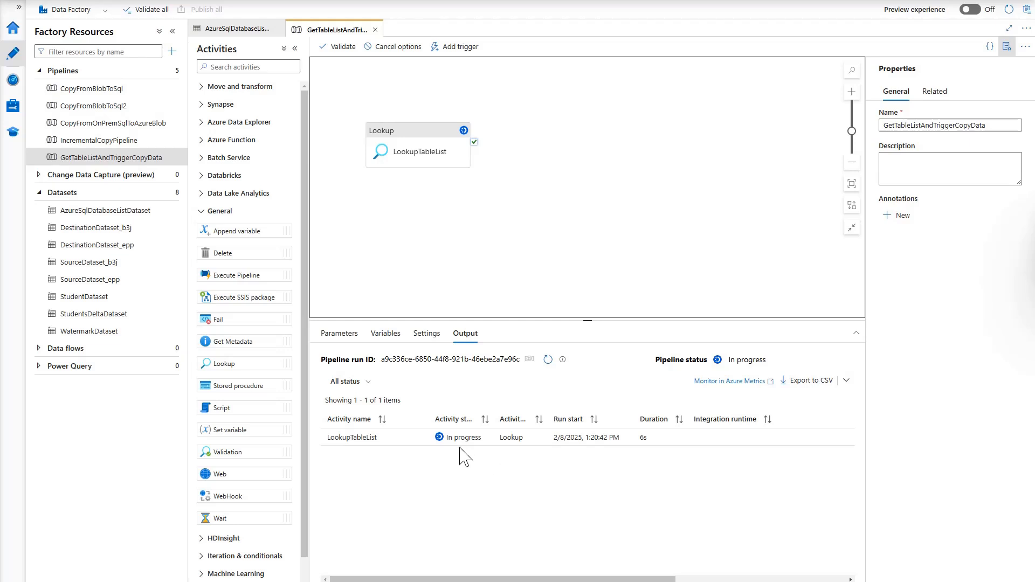
Refresh the pipeline's debug run status and read through the output of the LookupTableList activity.
{"action": "left_click", "coordinate": [548, 361]}
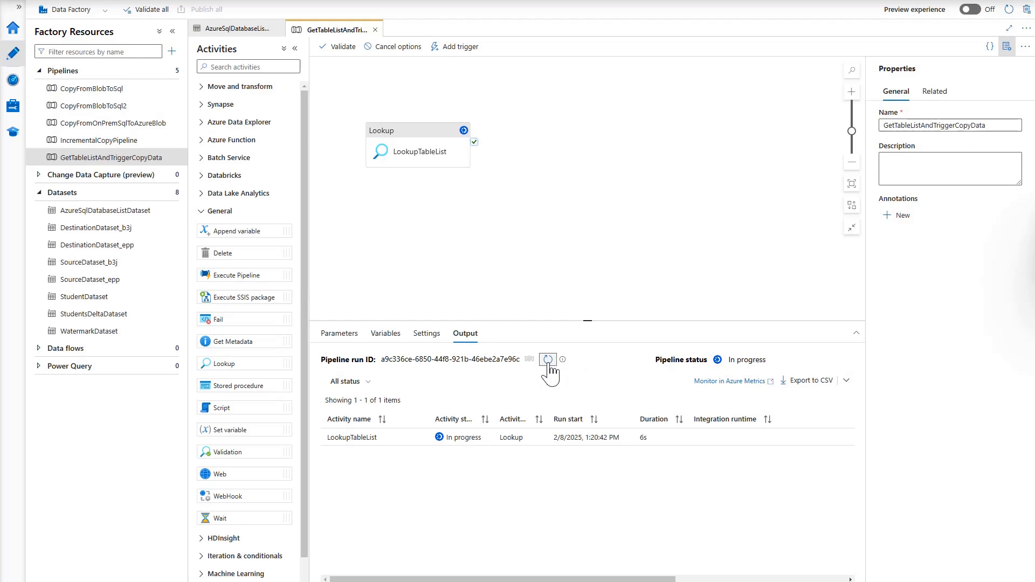
{"action": "mouse_move", "coordinate": [503, 439]}
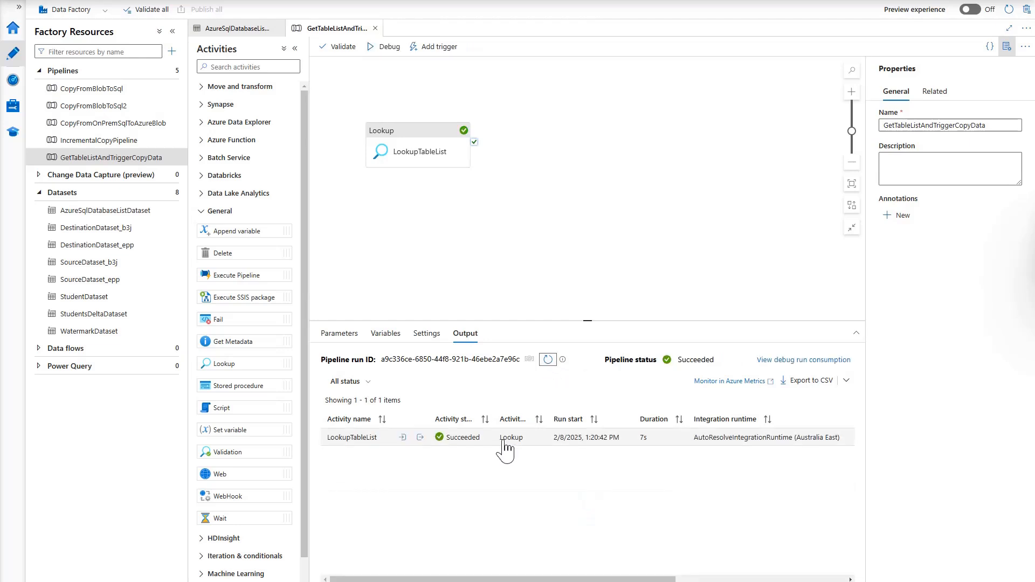
{"action": "left_click", "coordinate": [420, 438]}
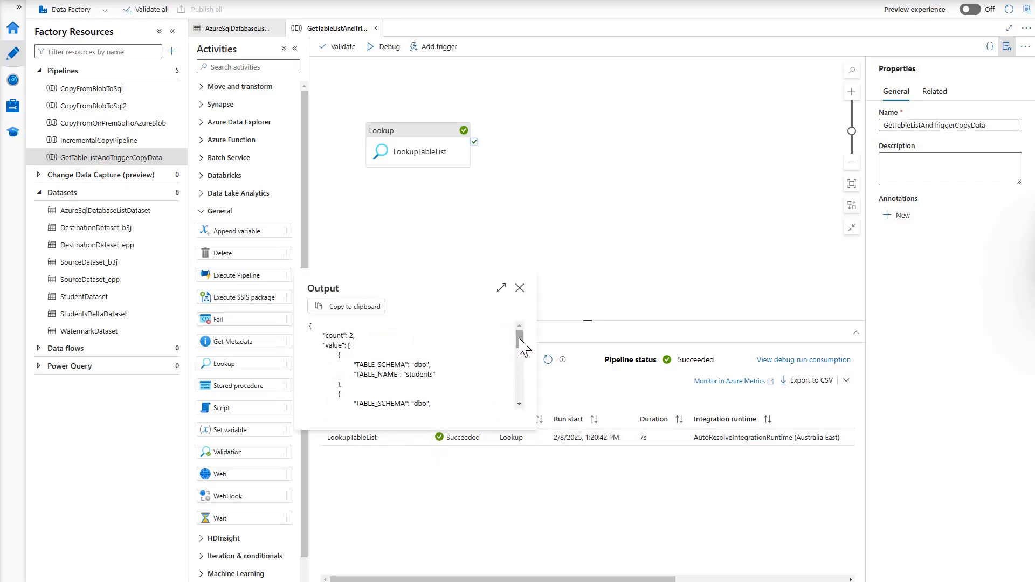
{"action": "left_click_drag", "start_coordinate": [519, 342], "coordinate": [523, 350]}
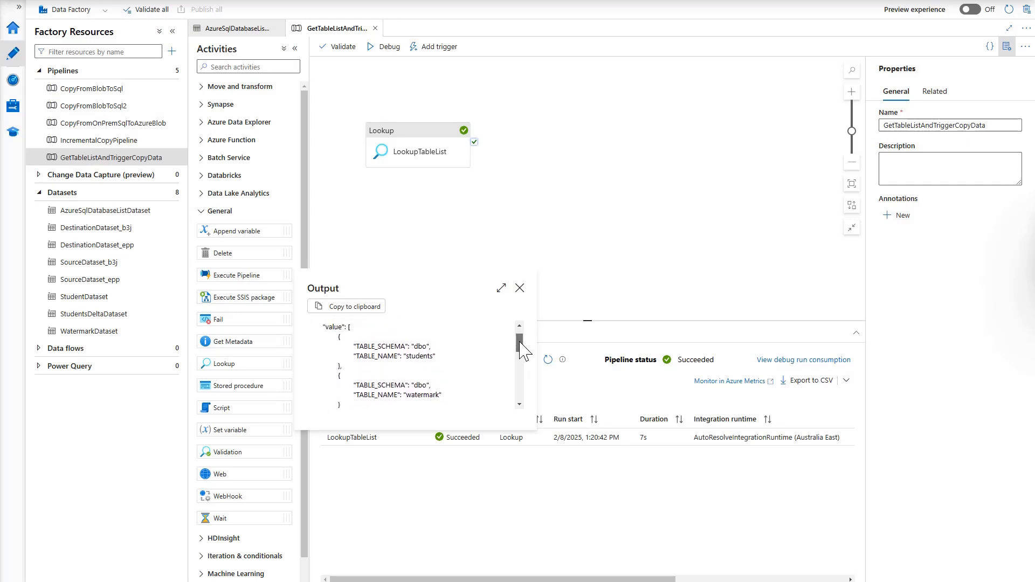
{"action": "left_click_drag", "start_coordinate": [360, 329], "coordinate": [358, 383]}
{"action": "left_click_drag", "start_coordinate": [521, 354], "coordinate": [519, 345]}
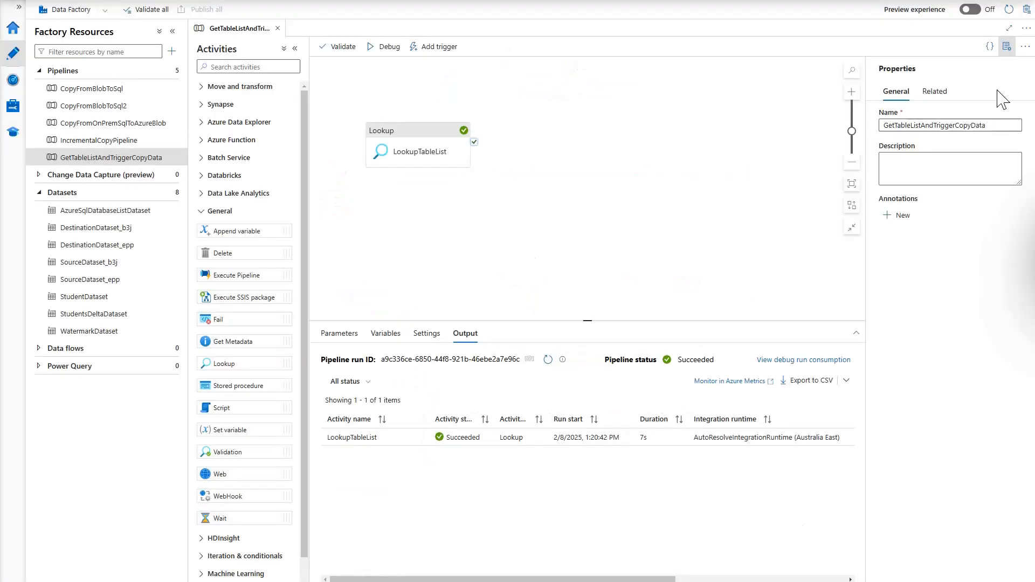
Create a new pipeline and name it IterateAndCopySQLTables.
{"action": "left_click", "coordinate": [1007, 46]}
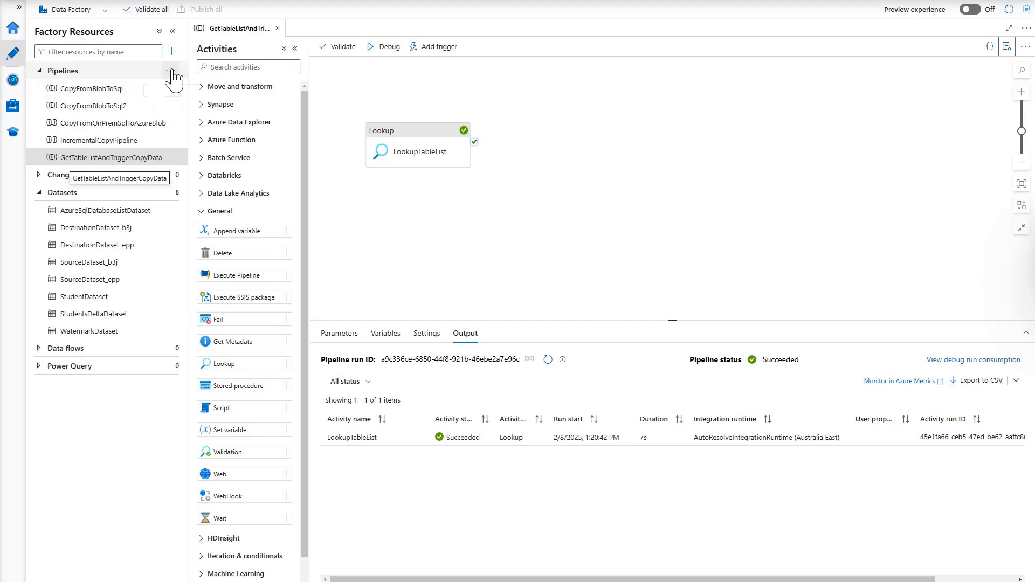
{"action": "left_click", "coordinate": [172, 71]}
{"action": "left_click", "coordinate": [204, 89]}
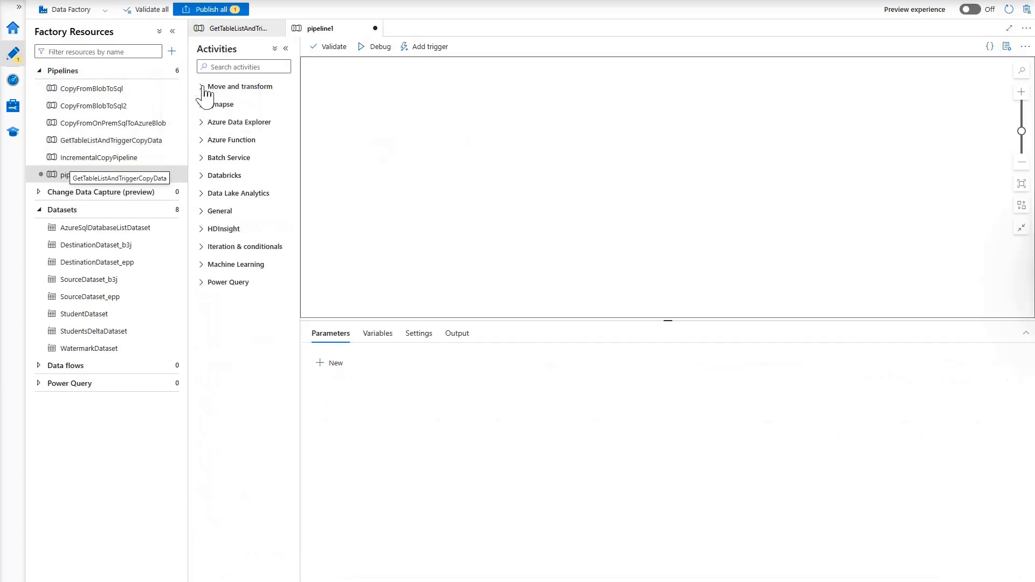
{"action": "double_click", "coordinate": [892, 126]}
{"action": "type", "text": "IterateAndCopySQLTables"}
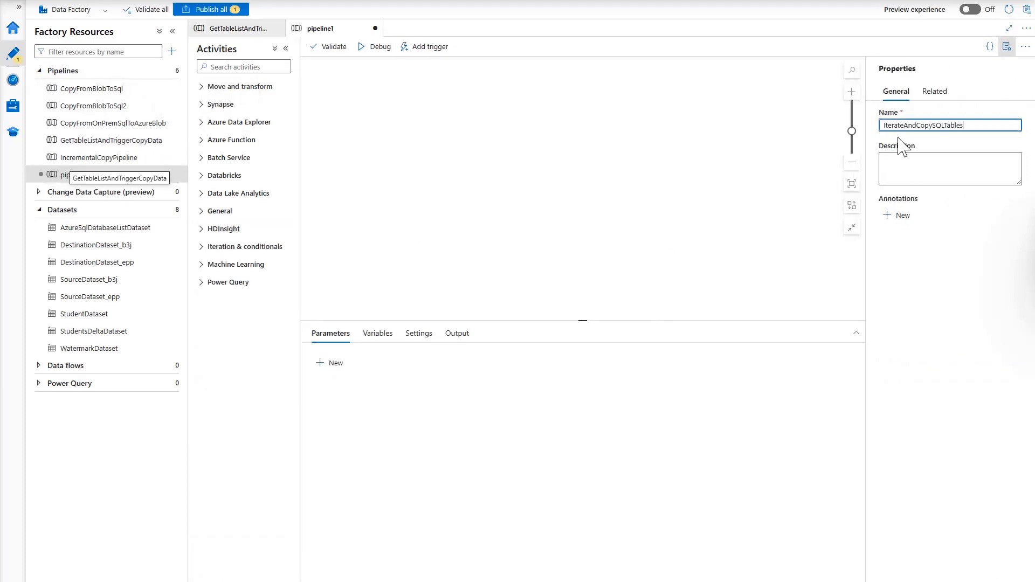
{"action": "left_click", "coordinate": [946, 364]}
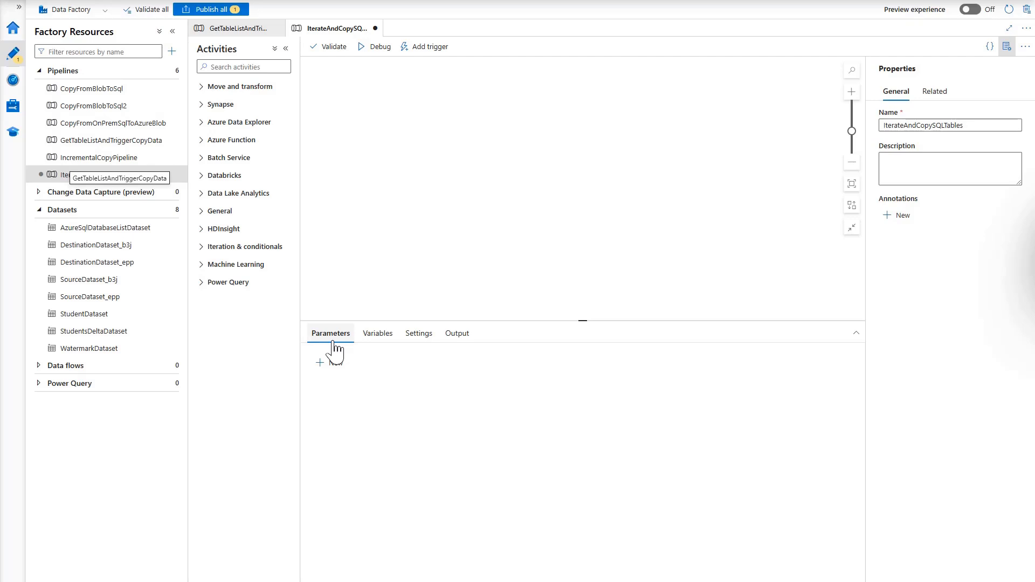
Add a pipeline parameter named tableList of type Array.
{"action": "left_click", "coordinate": [333, 362]}
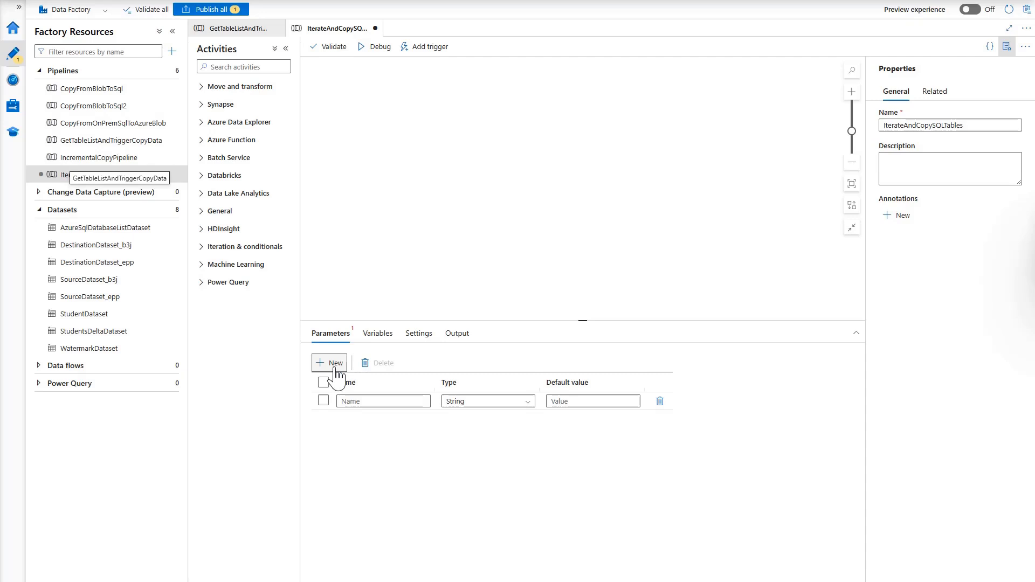
{"action": "left_click", "coordinate": [356, 402]}
{"action": "type", "text": "tableList"}
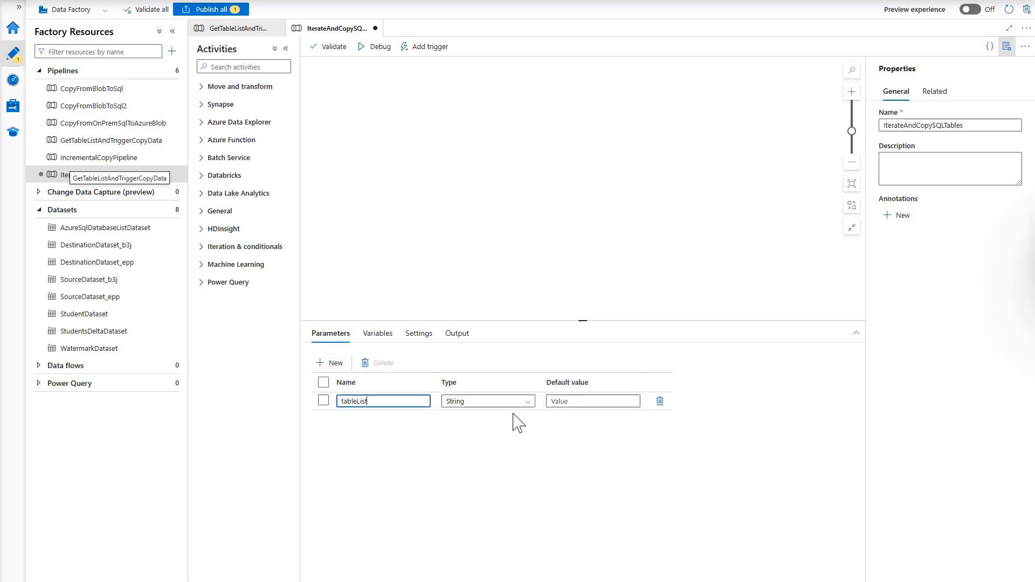
{"action": "left_click", "coordinate": [528, 403]}
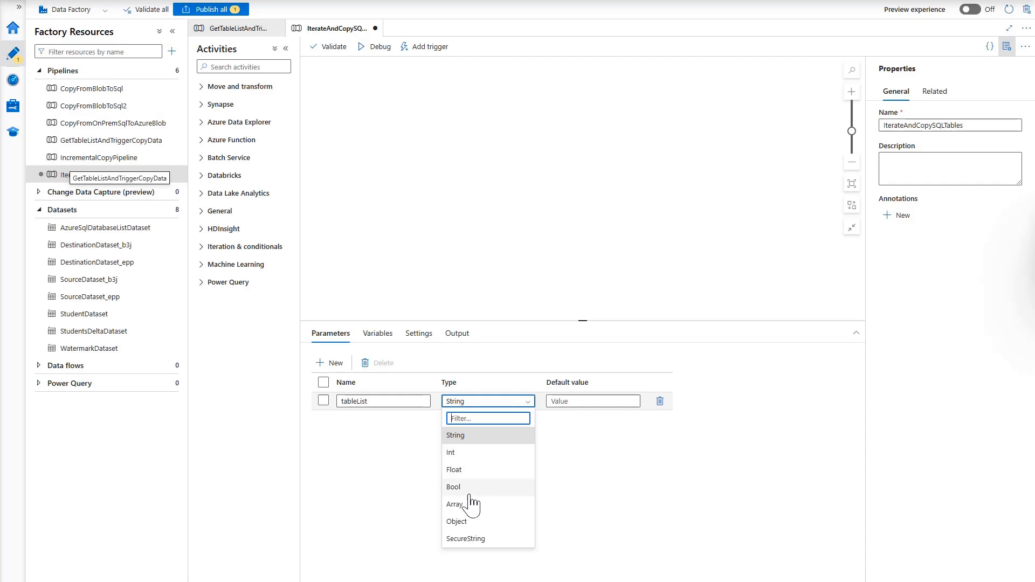
{"action": "left_click", "coordinate": [454, 505]}
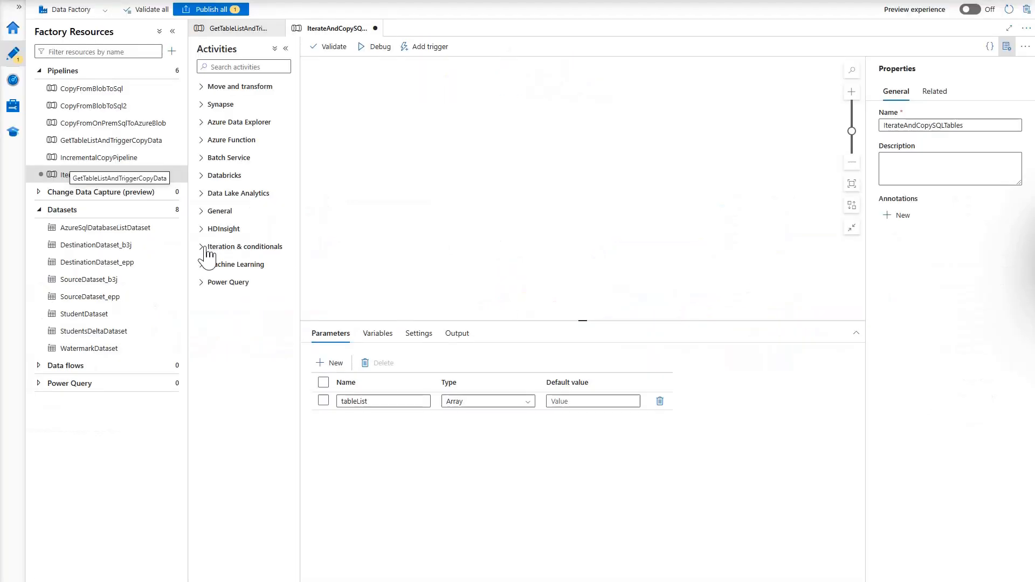
Add a ForEach activity to the pipeline canvas and name it IterateSQLTables.
{"action": "left_click", "coordinate": [202, 247]}
{"action": "left_click_drag", "start_coordinate": [218, 289], "coordinate": [453, 168]}
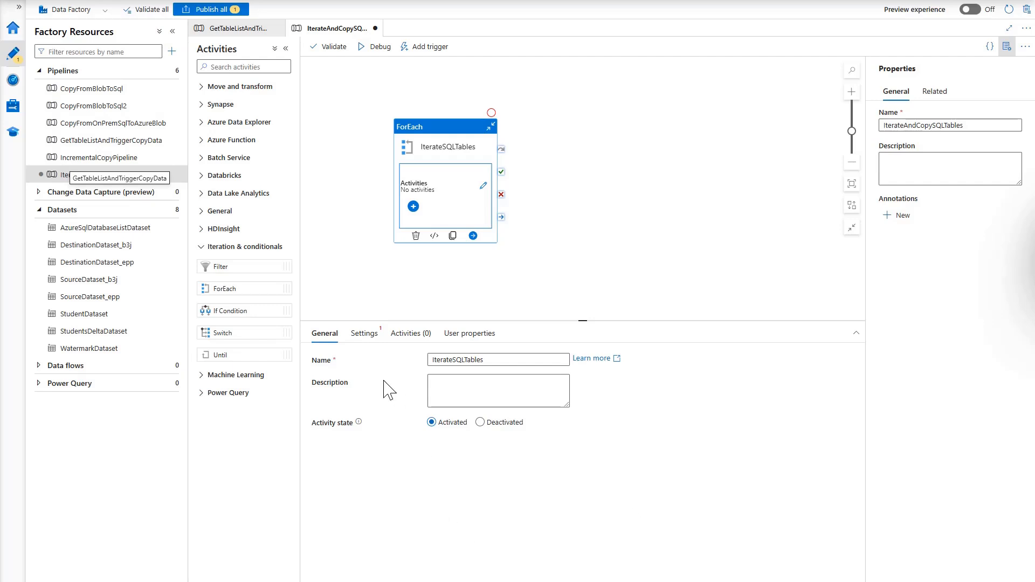
{"action": "left_click", "coordinate": [365, 334]}
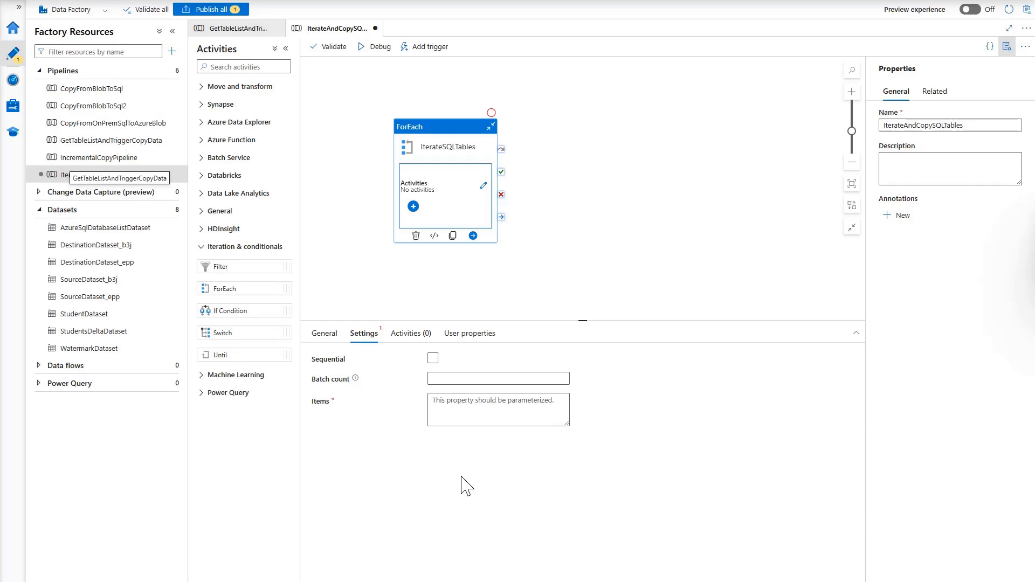
{"action": "left_click", "coordinate": [451, 408]}
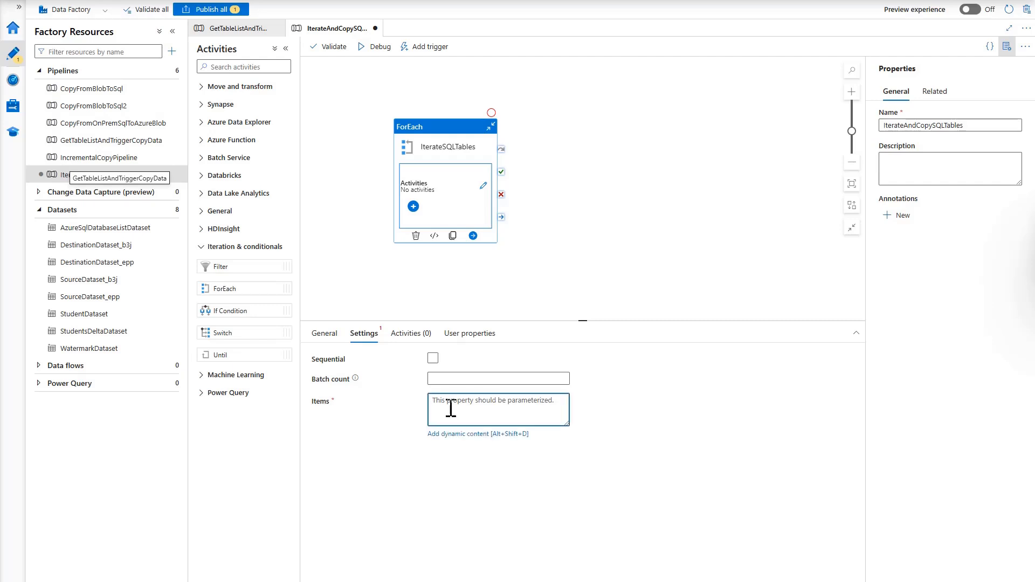
{"action": "left_click", "coordinate": [469, 436]}
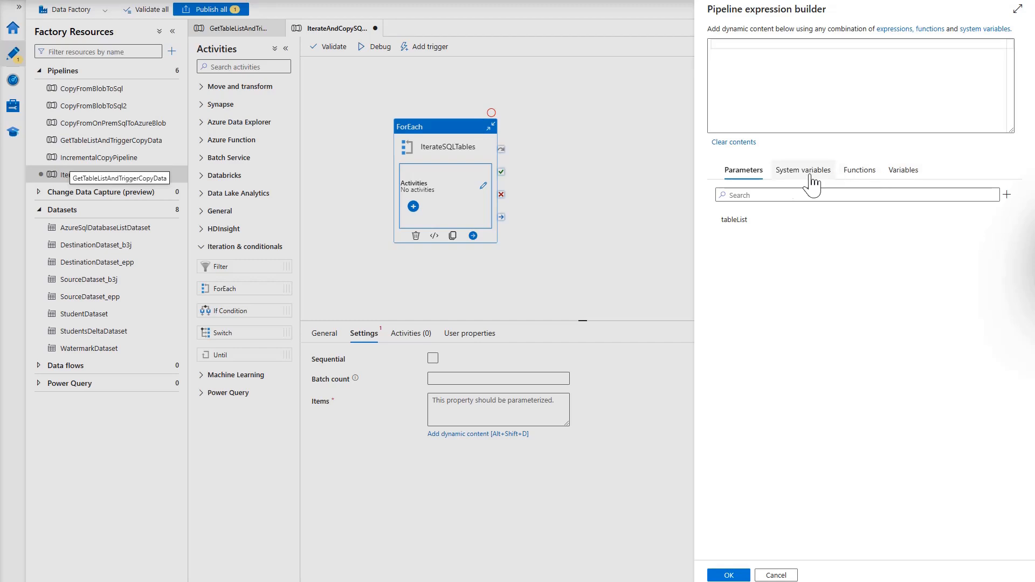
{"action": "left_click", "coordinate": [747, 227]}
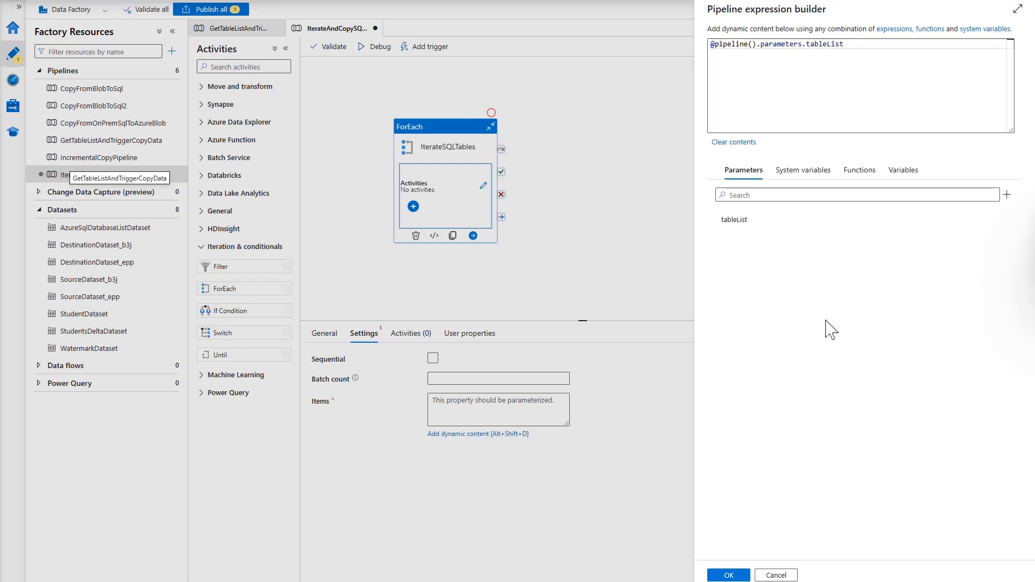
{"action": "left_click", "coordinate": [729, 576]}
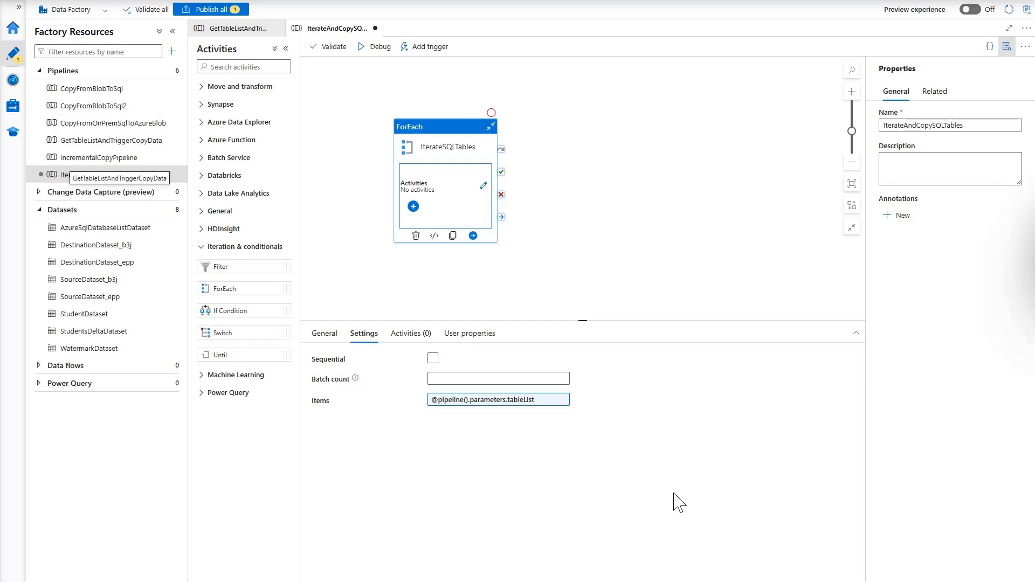
Add a Copy data activity inside the IterateSQLTables loop and name it CopySqlTableData.
{"action": "left_click", "coordinate": [408, 338]}
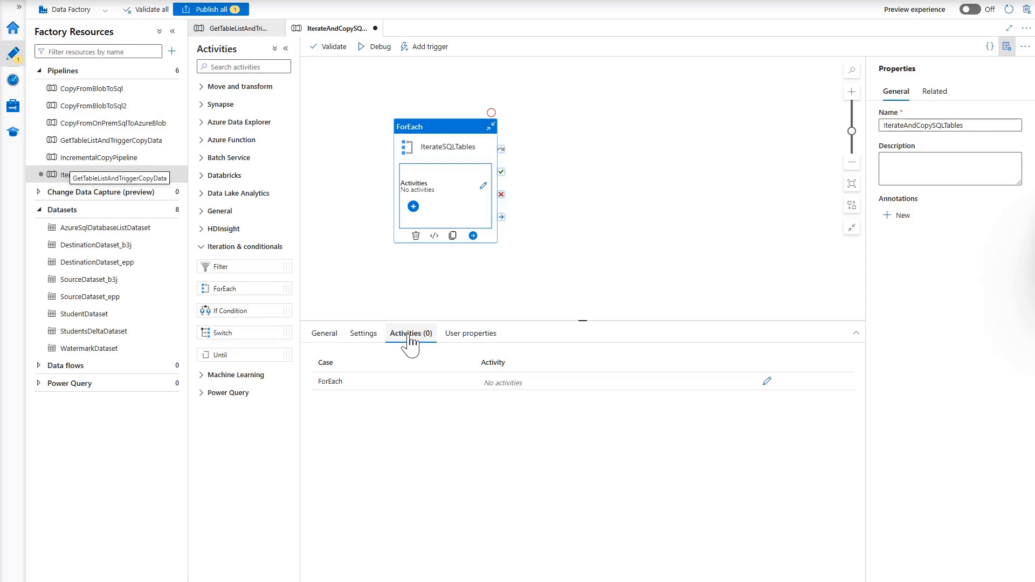
{"action": "left_click", "coordinate": [767, 382]}
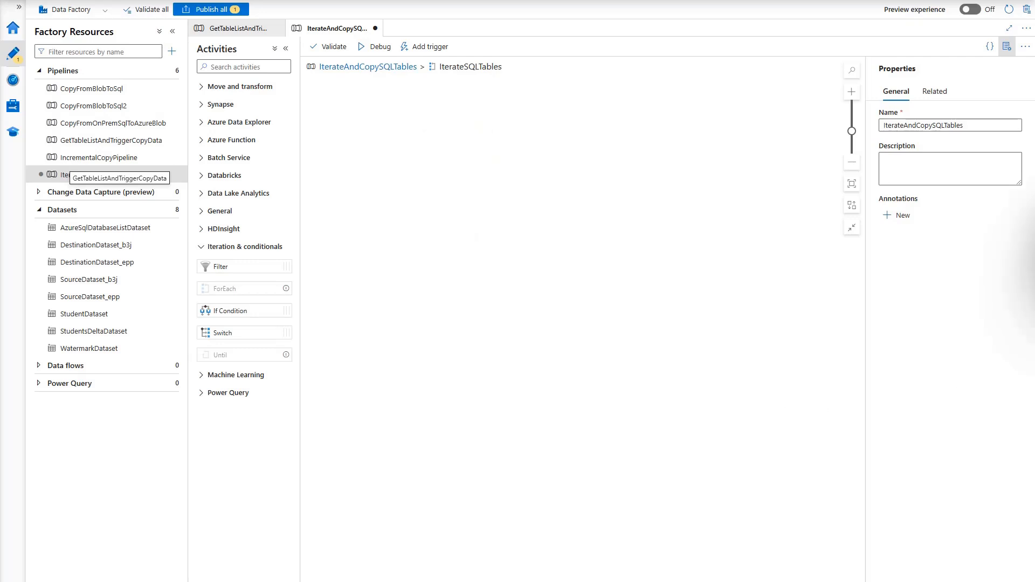
{"action": "left_click", "coordinate": [209, 90]}
{"action": "left_click_drag", "start_coordinate": [211, 100], "coordinate": [520, 172]}
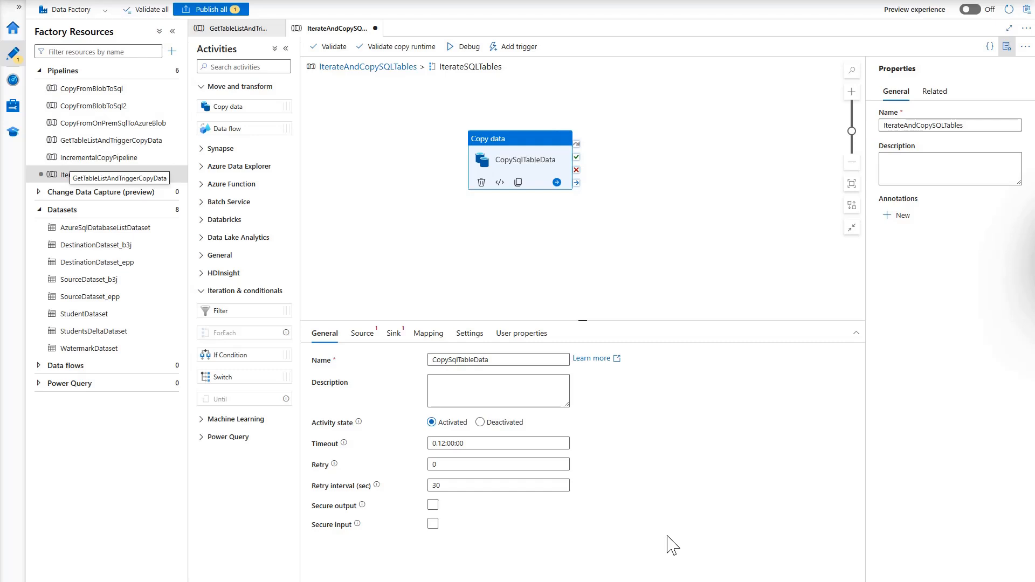
Create an Azure SQL Database source dataset named SQLTablesDataset with the AzureSqlDatabaseLinkedService linked service and no table selected.
{"action": "left_click", "coordinate": [363, 335]}
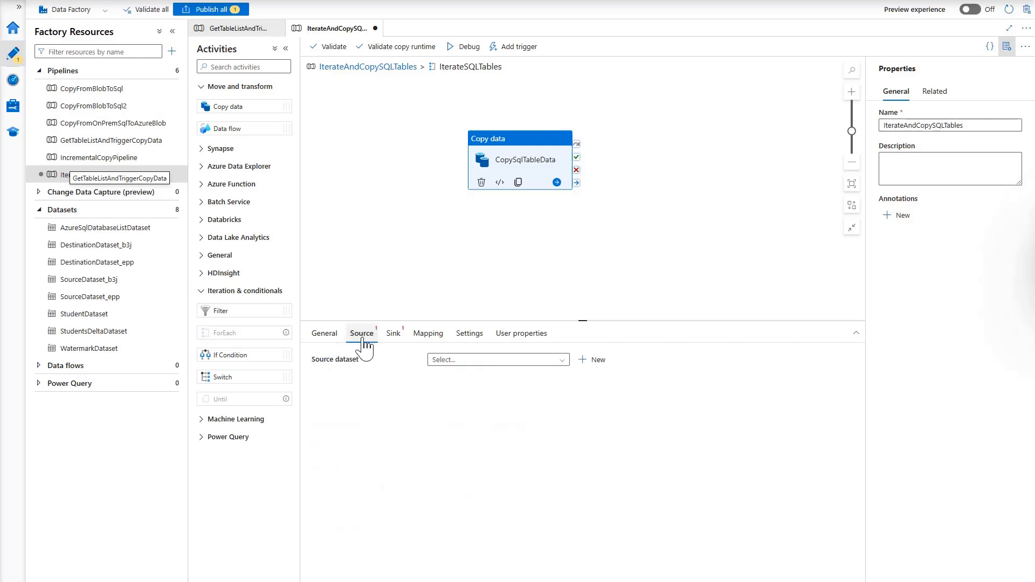
{"action": "left_click", "coordinate": [595, 360]}
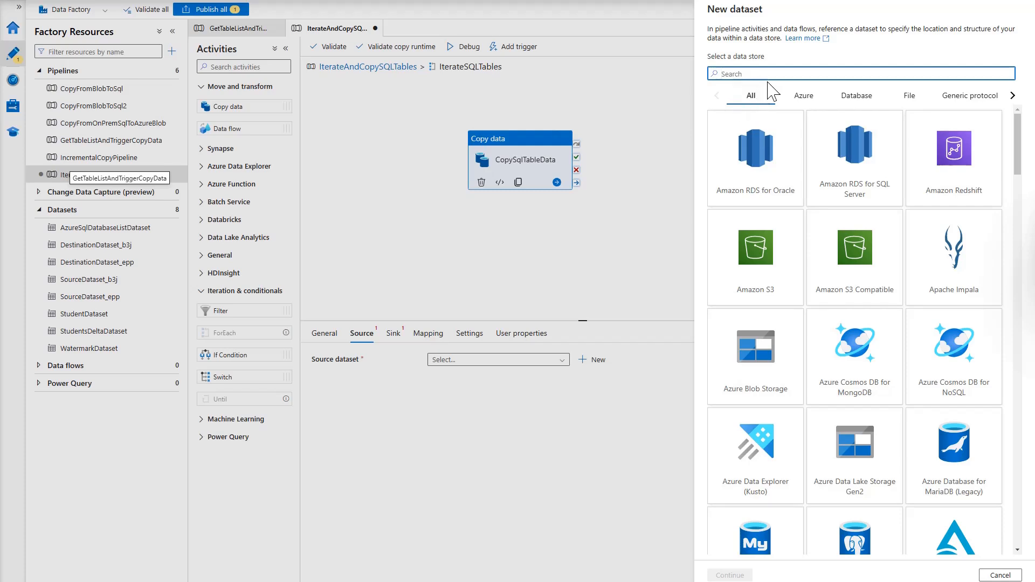
{"action": "type", "text": "azure sql"}
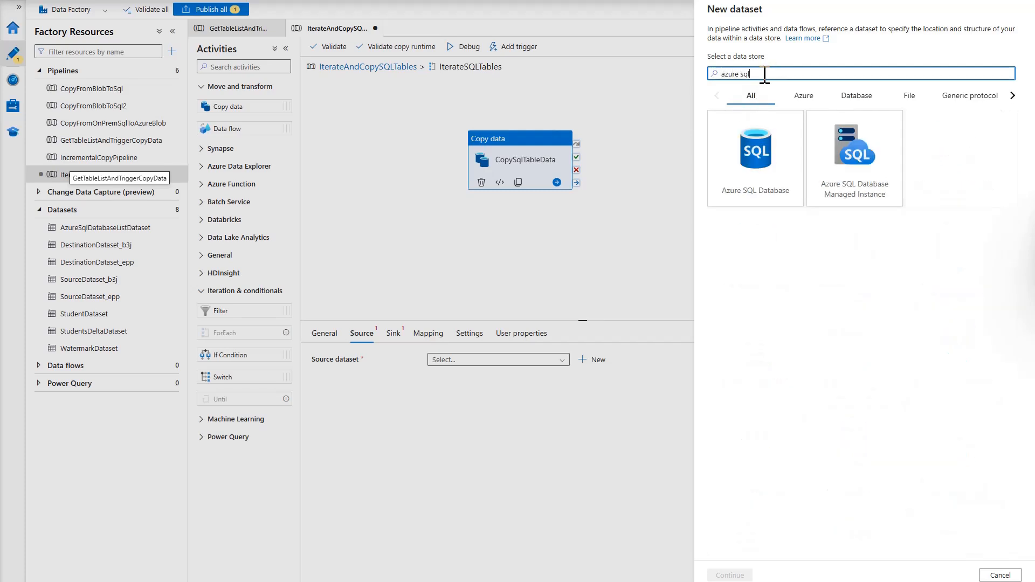
{"action": "left_click", "coordinate": [750, 183]}
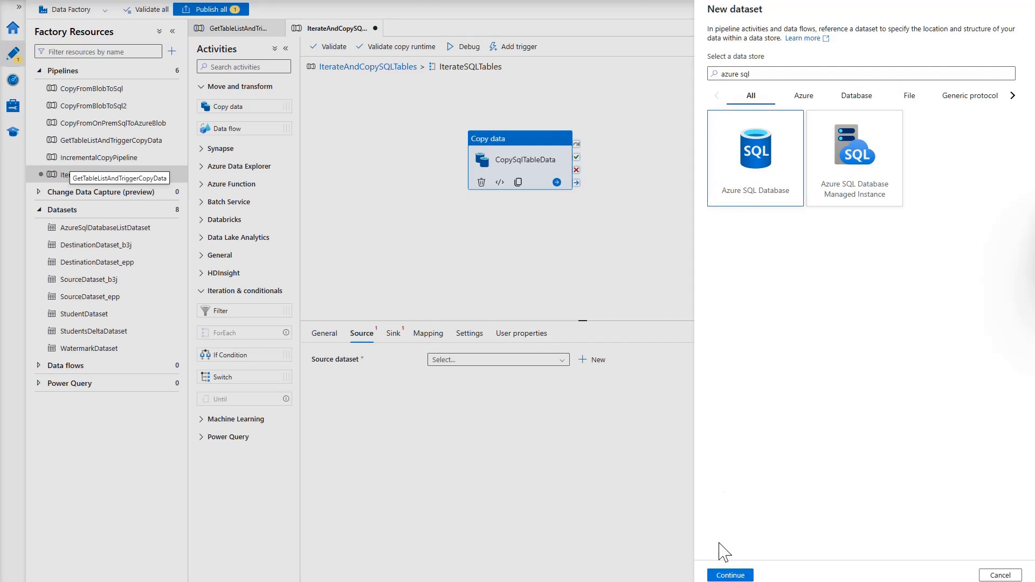
{"action": "left_click", "coordinate": [731, 575]}
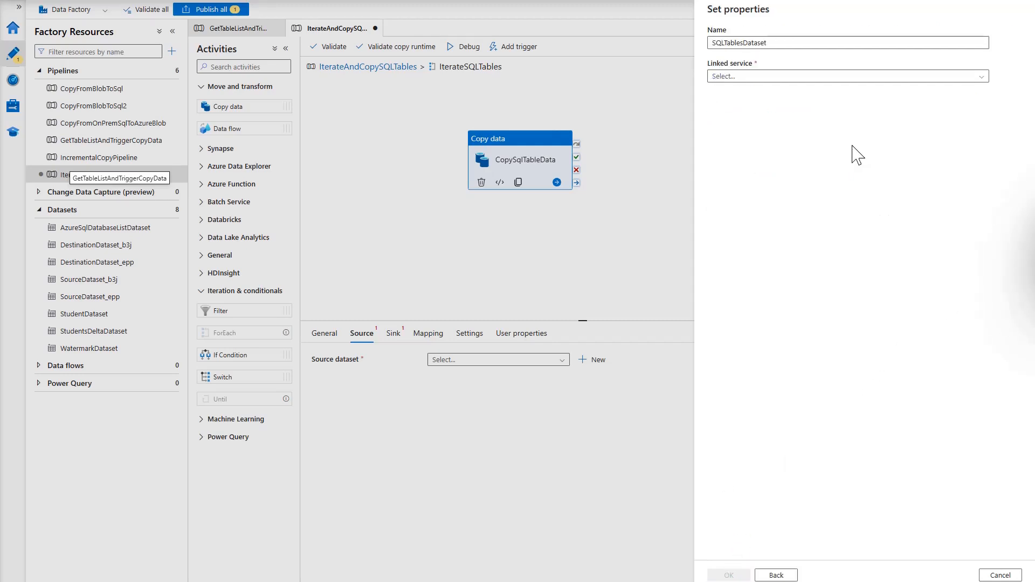
{"action": "left_click", "coordinate": [929, 78]}
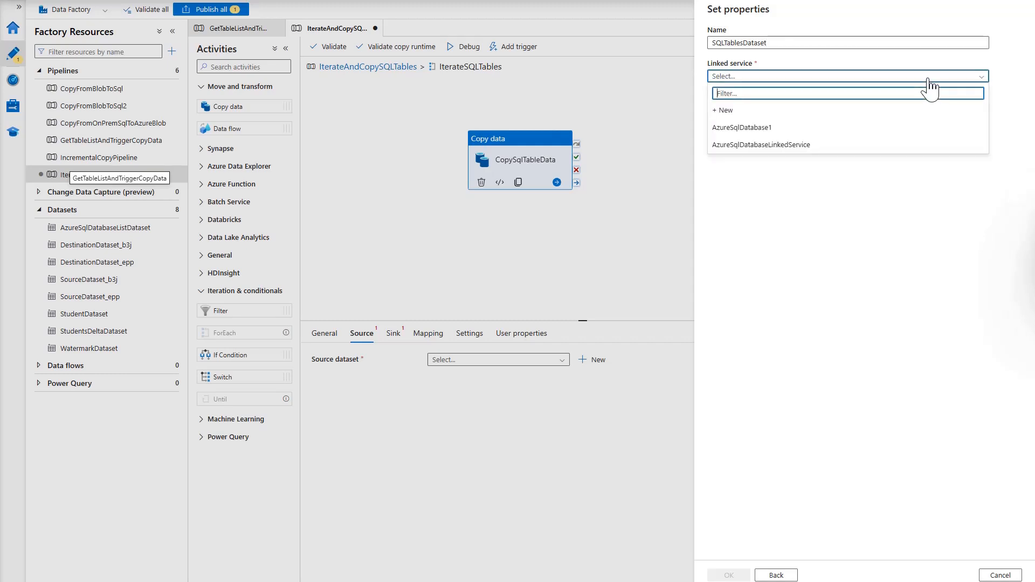
{"action": "left_click", "coordinate": [804, 146]}
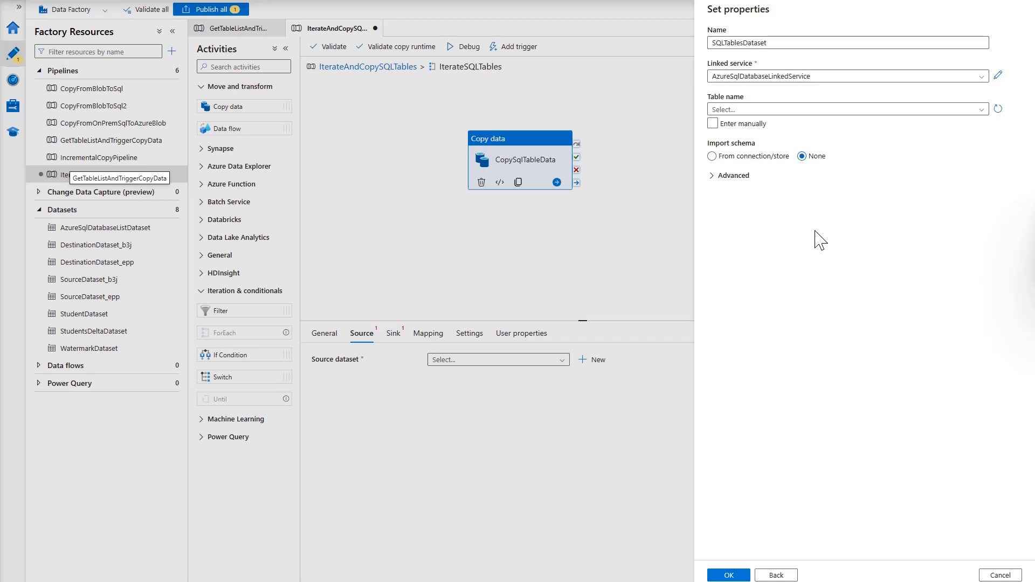
{"action": "left_click", "coordinate": [729, 575]}
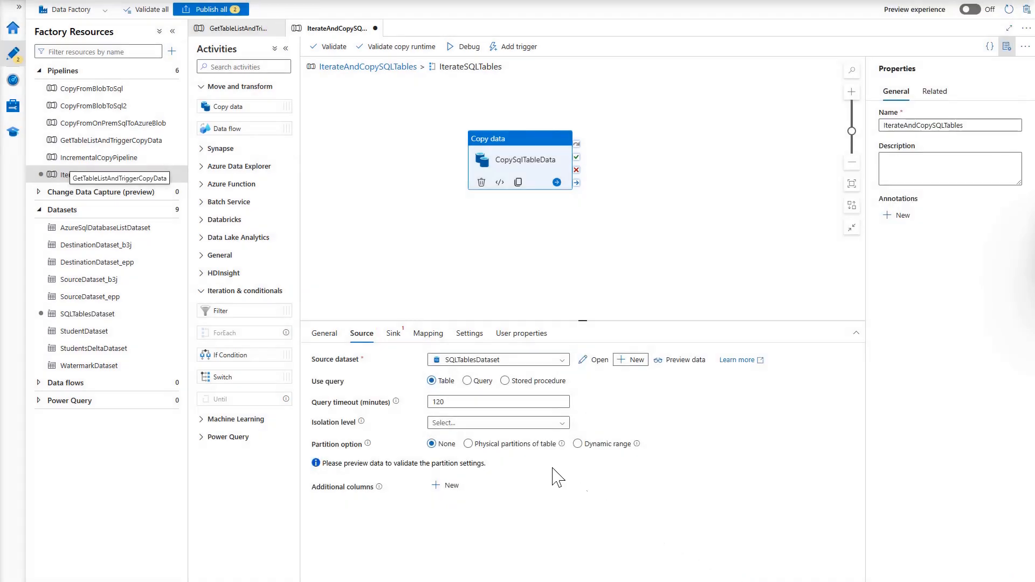
Make the copy source use the query SELECT * FROM [@{item().TABLE_SCHEMA}].[@{item().TABLE_NAME}].
{"action": "left_click", "coordinate": [467, 382]}
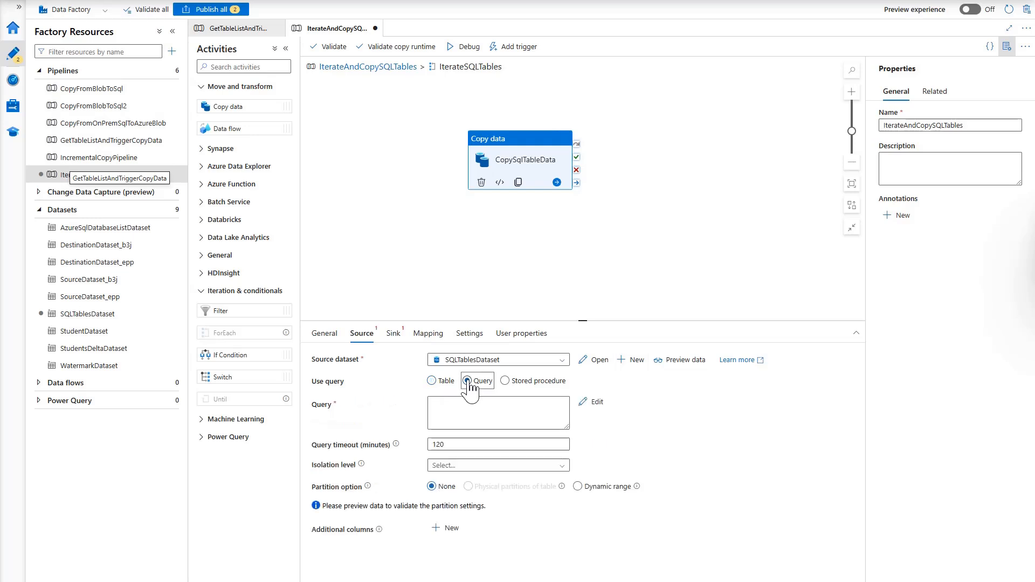
{"action": "left_click", "coordinate": [594, 404]}
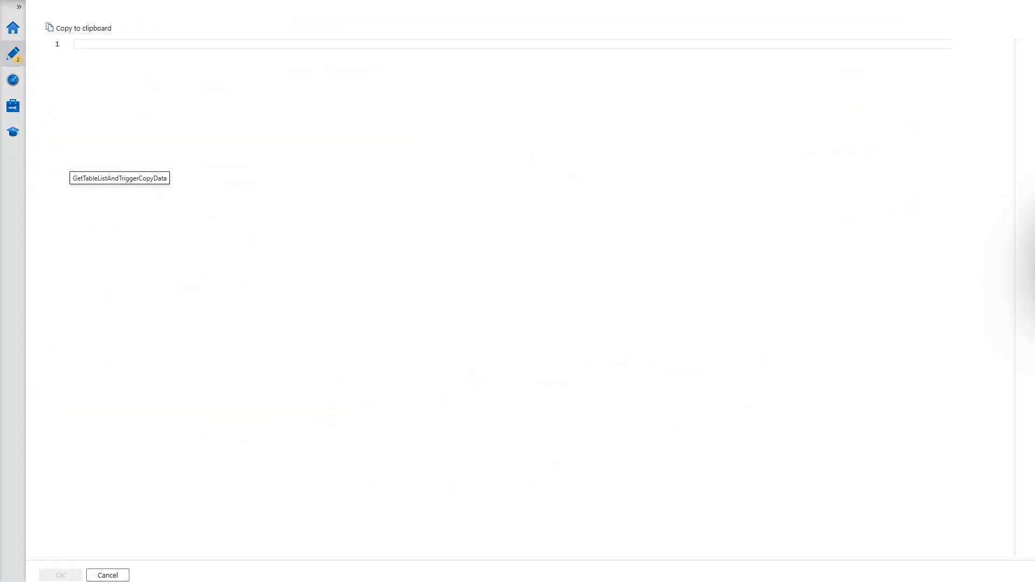
{"action": "type", "text": "SELECT * FROM [@{item().TABLE_SCHEMA}].[@{item().TABLE_NAME}]"}
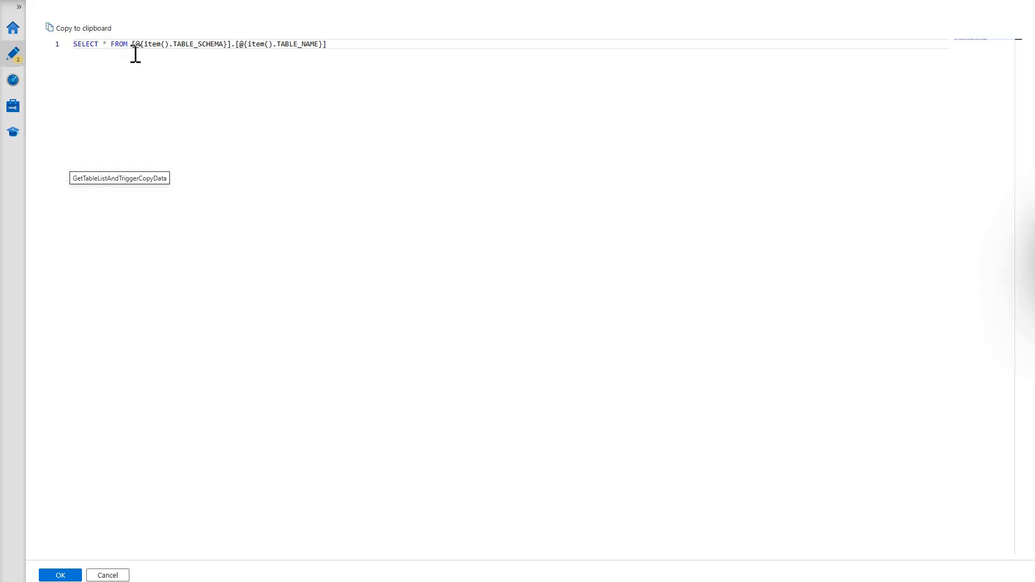
{"action": "left_click_drag", "start_coordinate": [134, 44], "coordinate": [330, 44]}
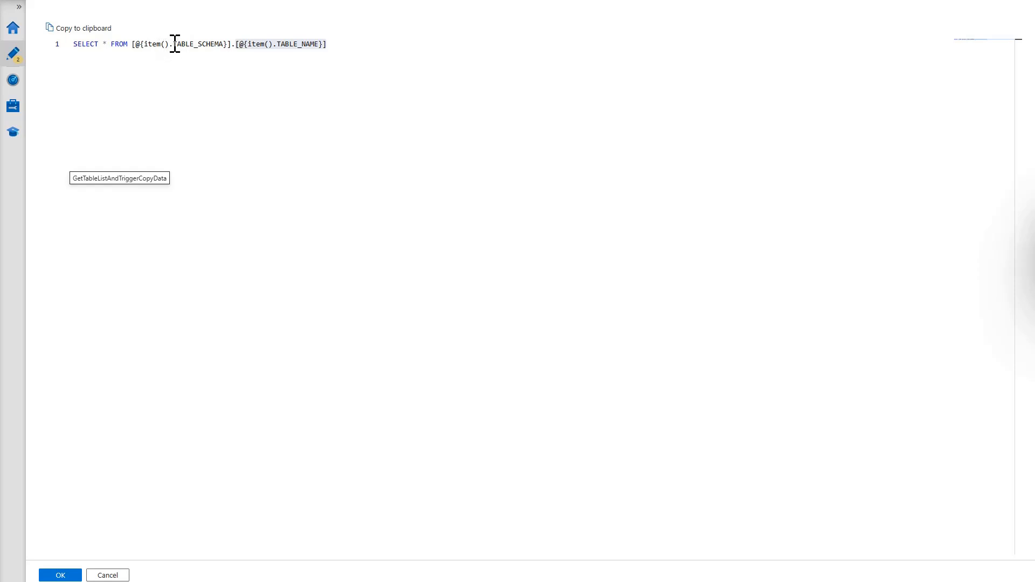
{"action": "left_click_drag", "start_coordinate": [175, 45], "coordinate": [318, 44]}
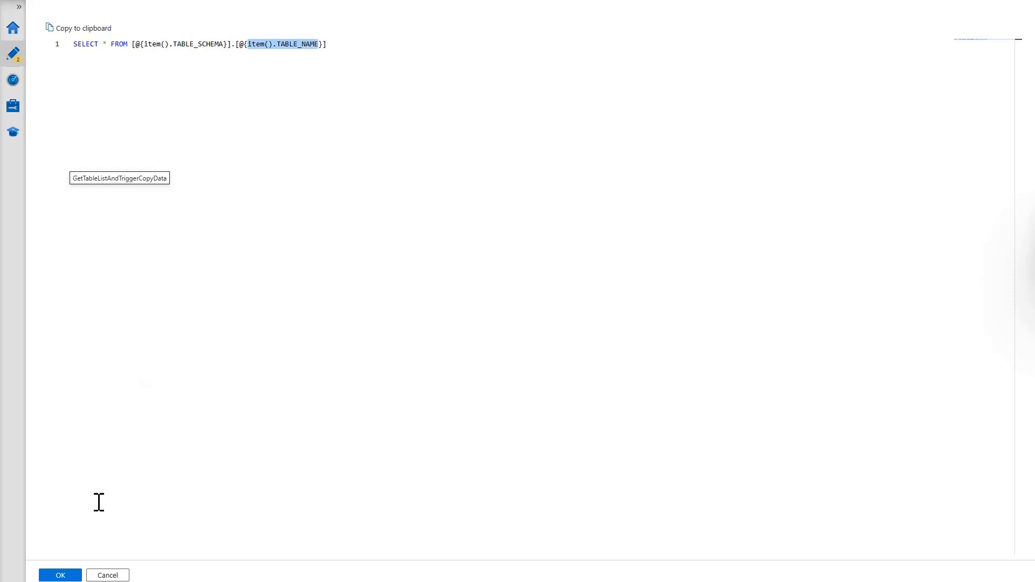
{"action": "left_click", "coordinate": [59, 575]}
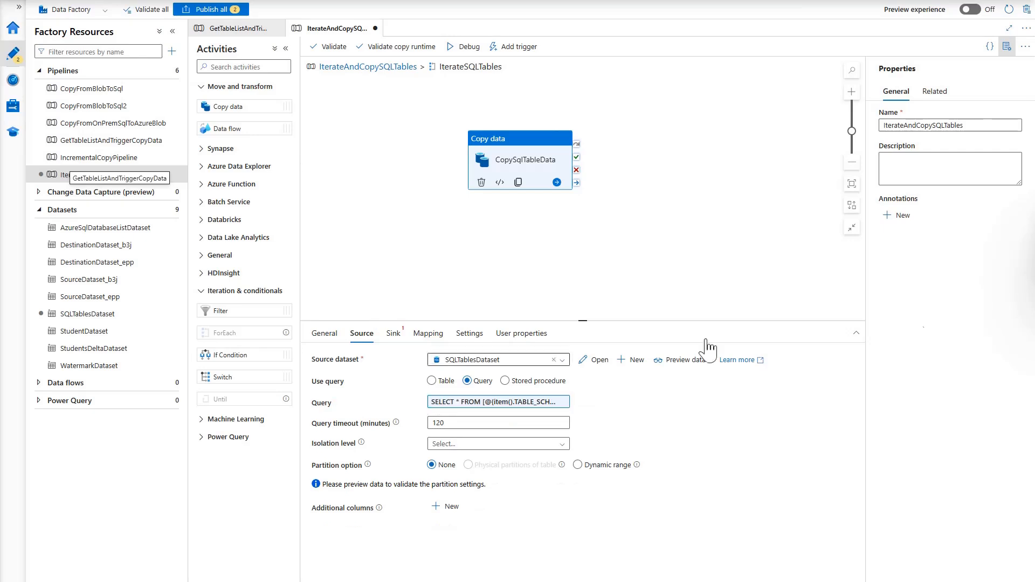
Set up a new Azure Blob Storage sink dataset in DelimitedText format, named CsvTablesDataset, with the AzureBlobStorageLinkedService linked service.
{"action": "left_click", "coordinate": [392, 334]}
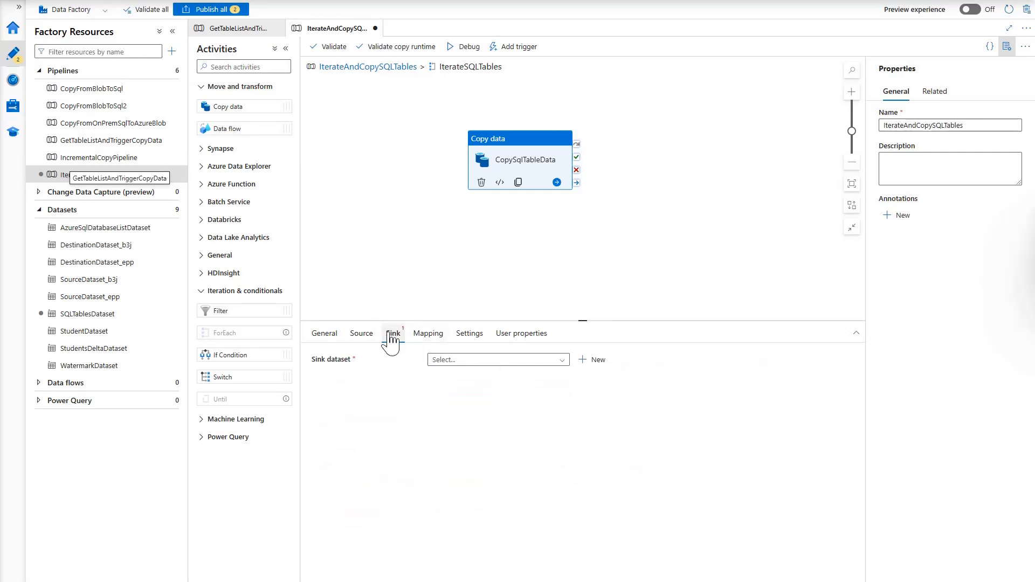
{"action": "left_click", "coordinate": [593, 361]}
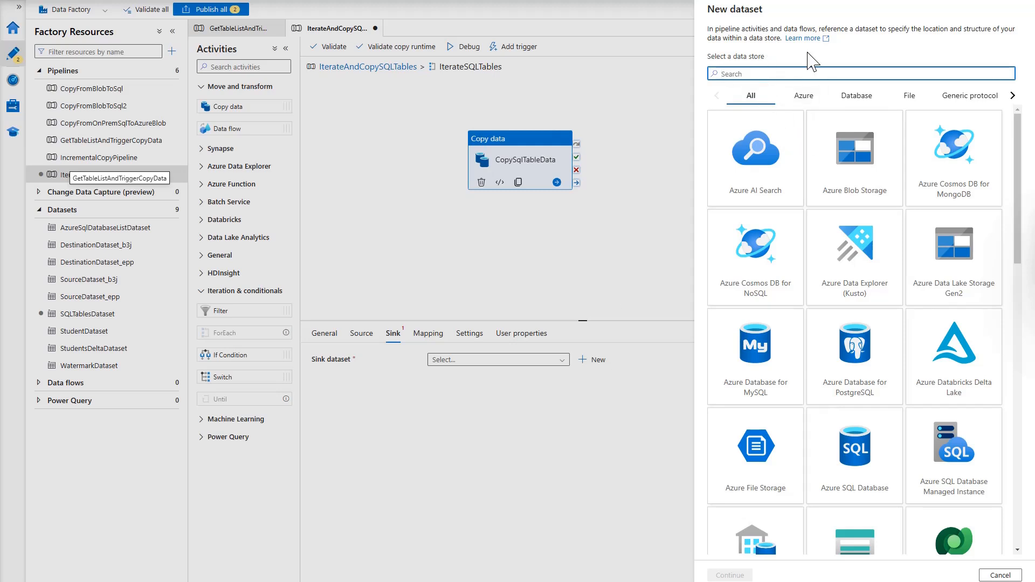
{"action": "left_click", "coordinate": [858, 203]}
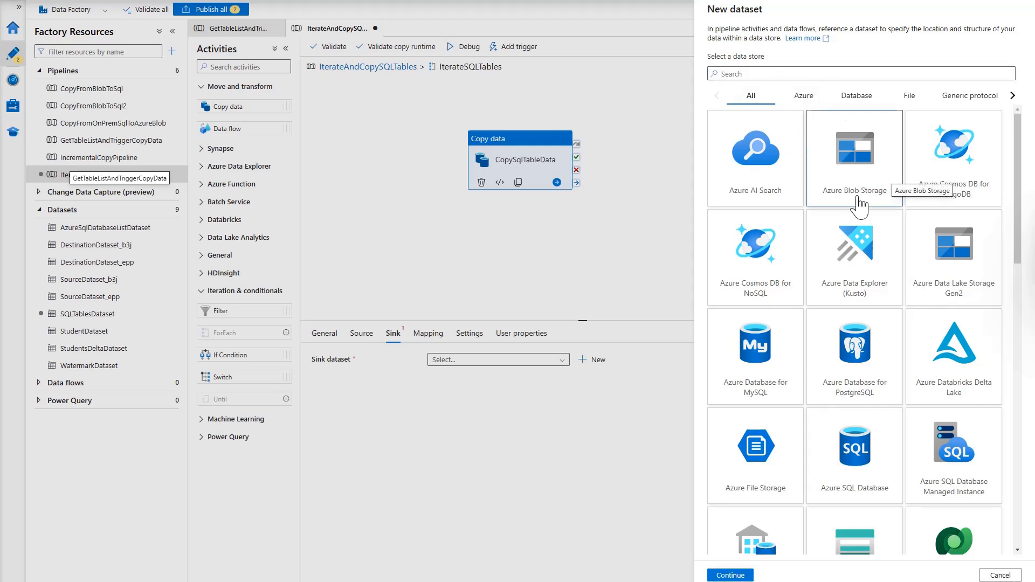
{"action": "left_click", "coordinate": [731, 575]}
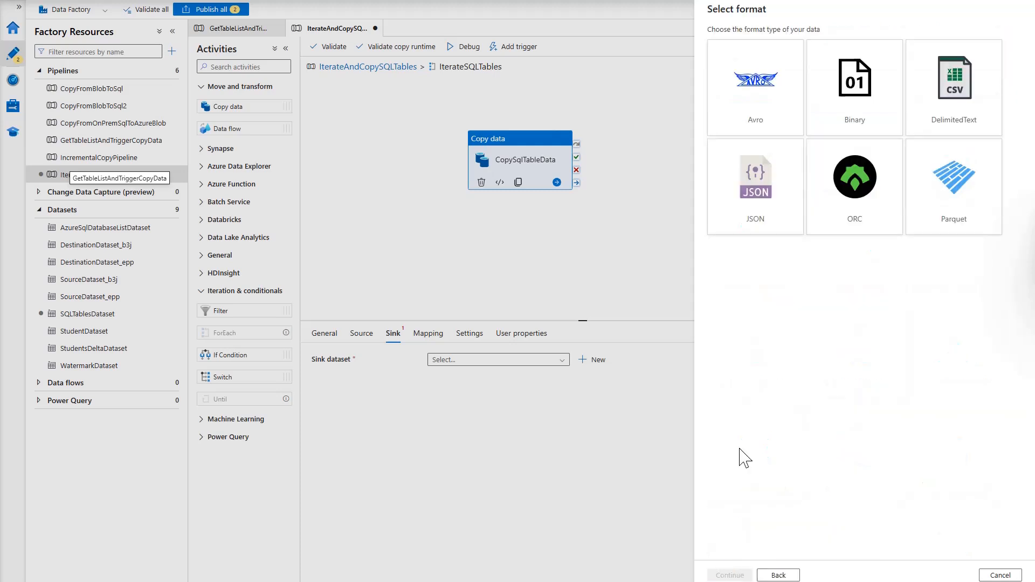
{"action": "left_click", "coordinate": [958, 102]}
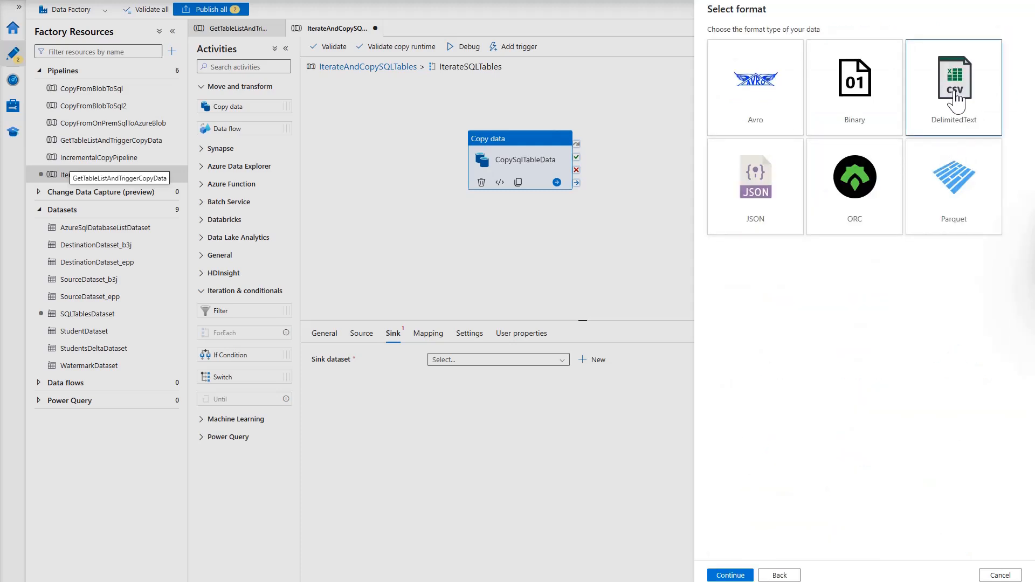
{"action": "left_click", "coordinate": [731, 575]}
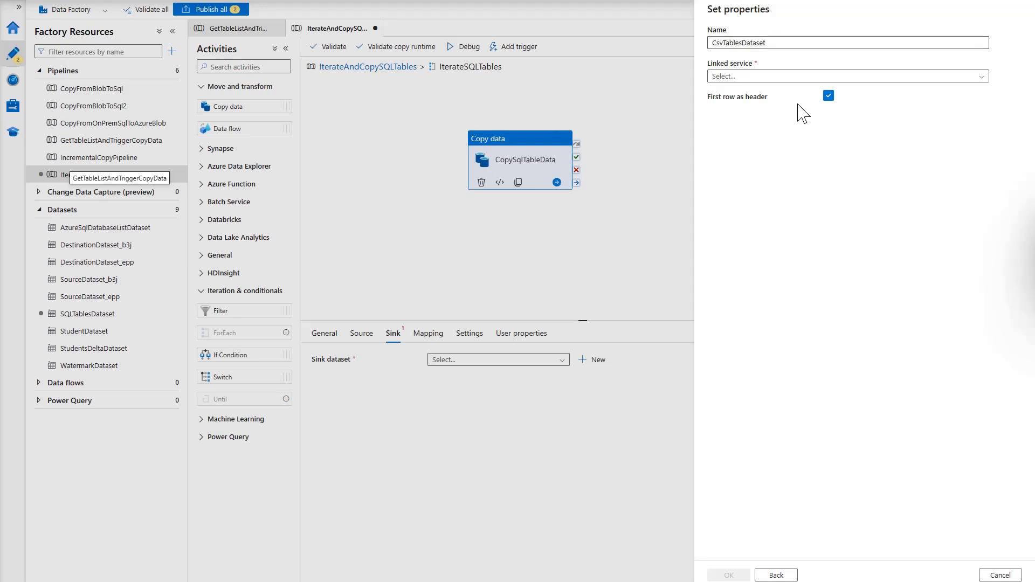
{"action": "left_click", "coordinate": [977, 78]}
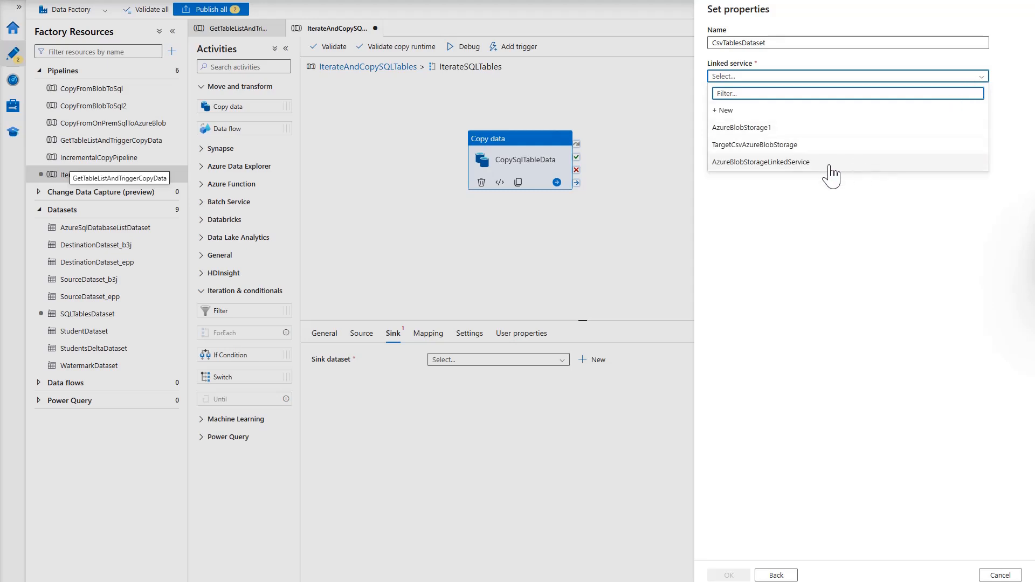
{"action": "left_click", "coordinate": [772, 162]}
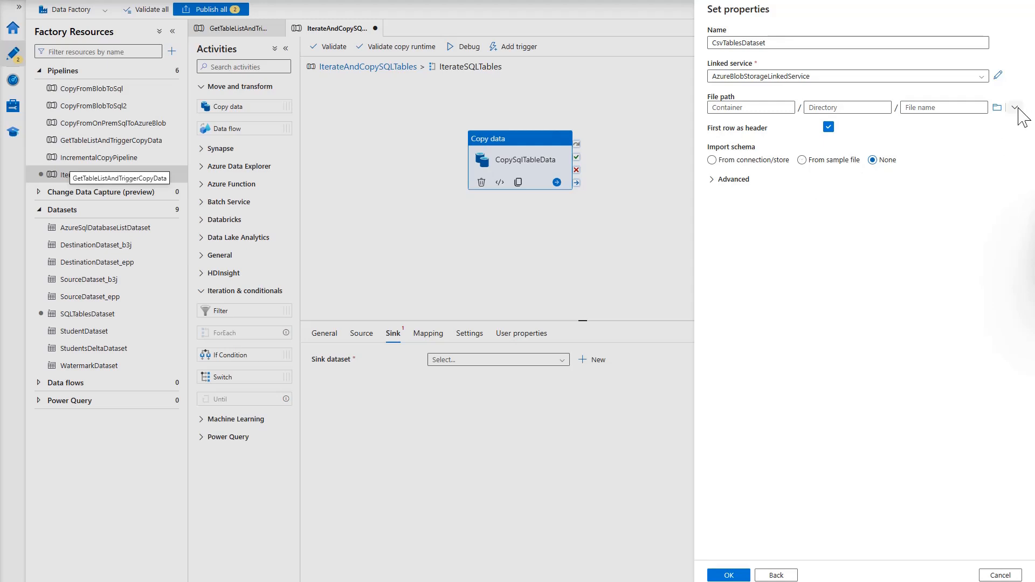
Set the sink dataset's file path to the mytarget container and open the dataset for advanced configuration.
{"action": "left_click", "coordinate": [996, 111]}
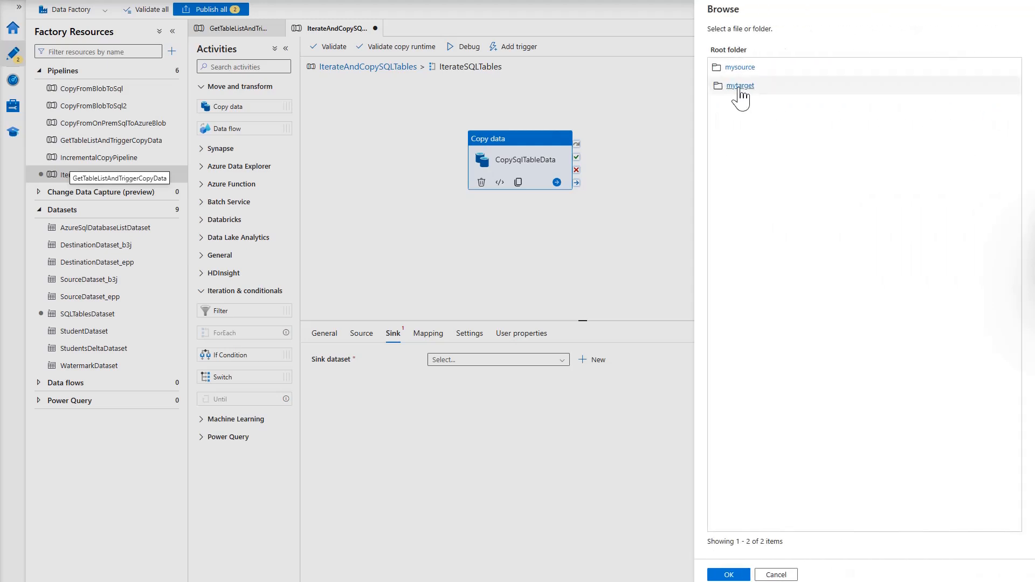
{"action": "left_click", "coordinate": [741, 88]}
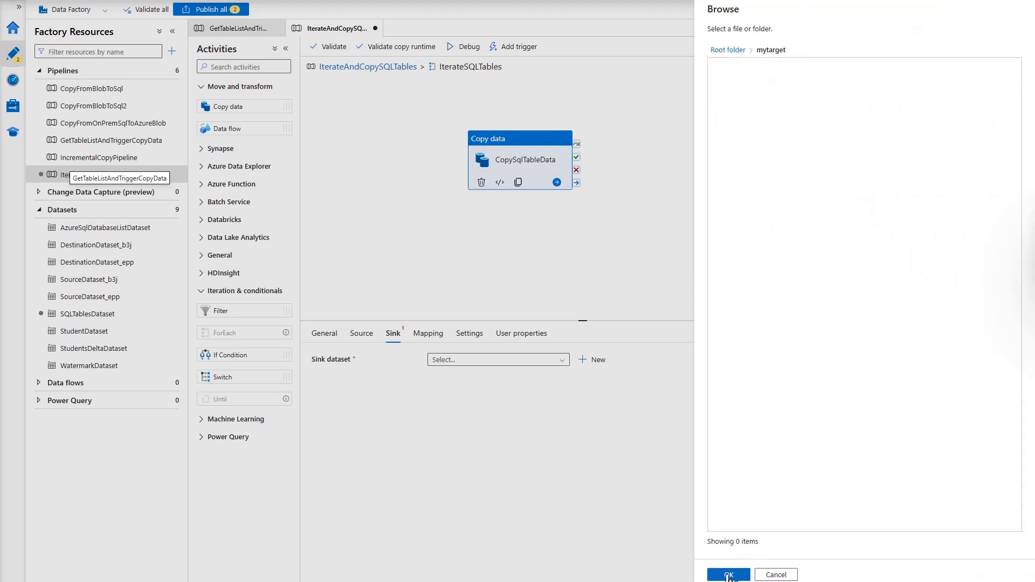
{"action": "left_click", "coordinate": [728, 574]}
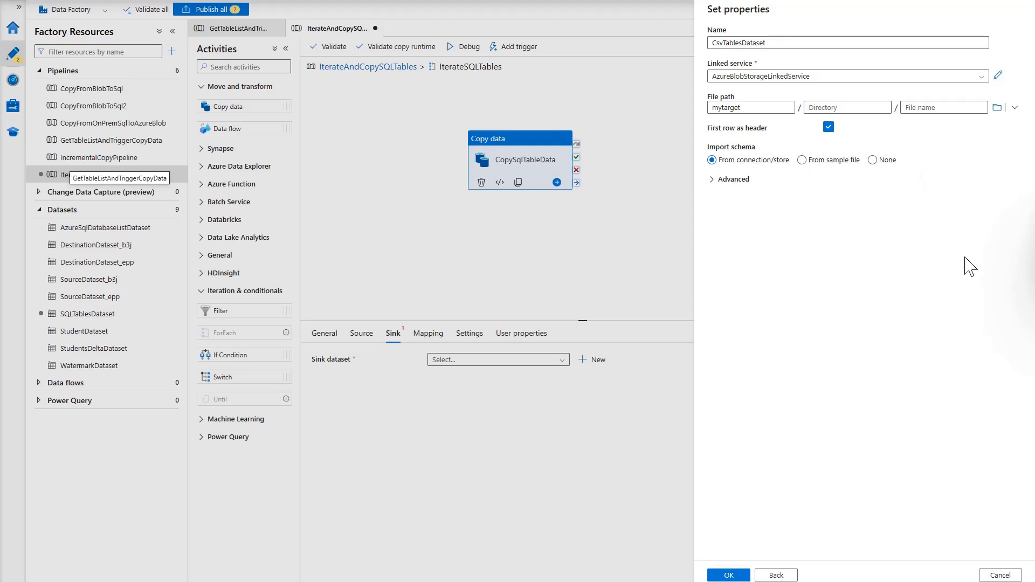
{"action": "left_click", "coordinate": [711, 182]}
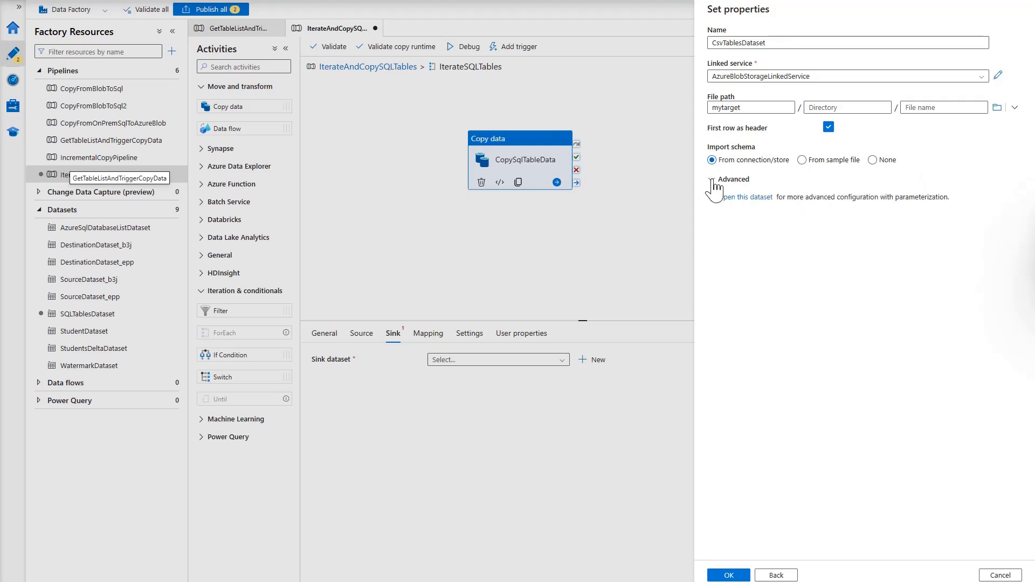
{"action": "left_click", "coordinate": [747, 198]}
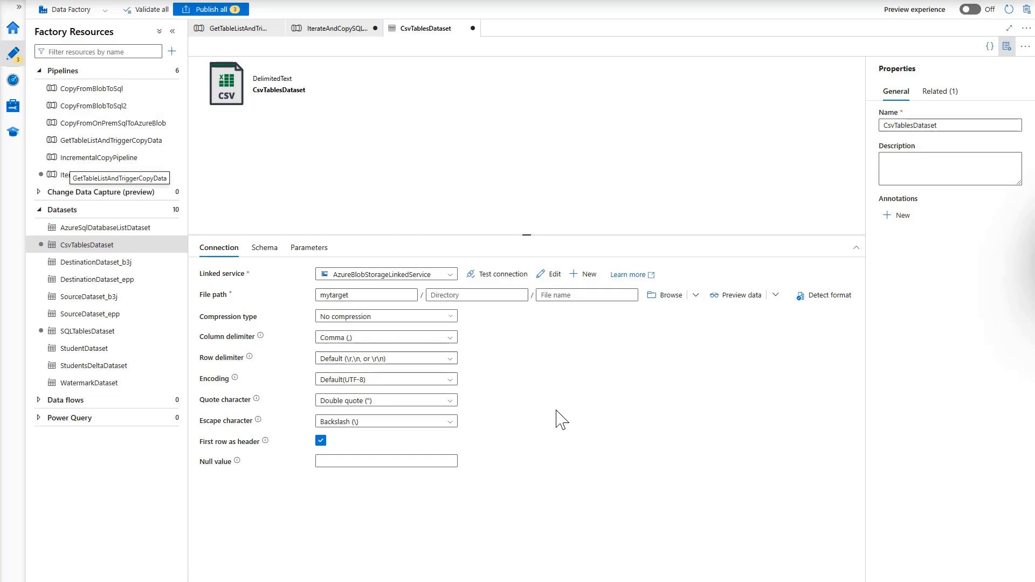
Add a String parameter named tableName with default value UnKnown to CsvTablesDataset.
{"action": "left_click", "coordinate": [318, 253]}
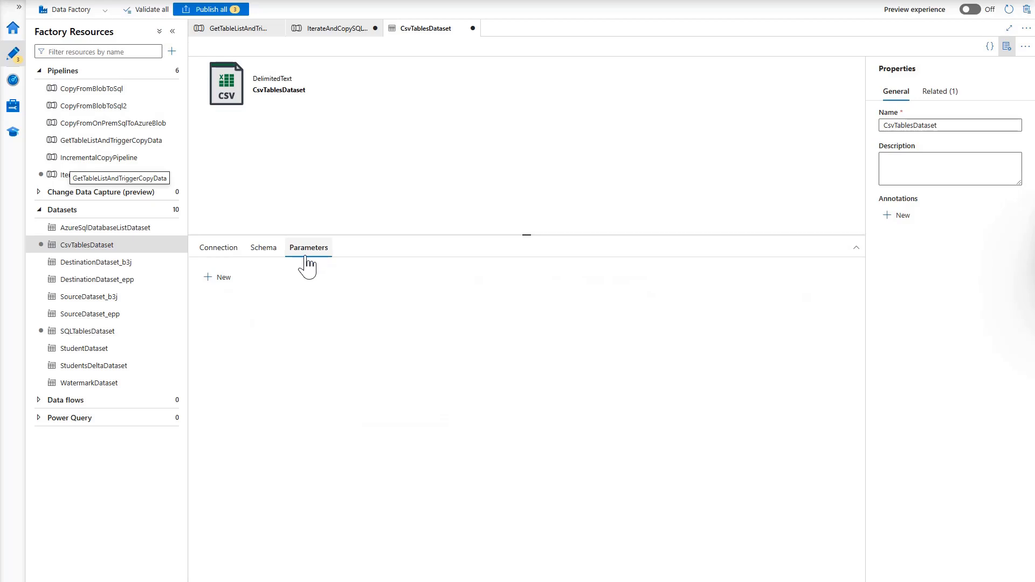
{"action": "left_click", "coordinate": [224, 278]}
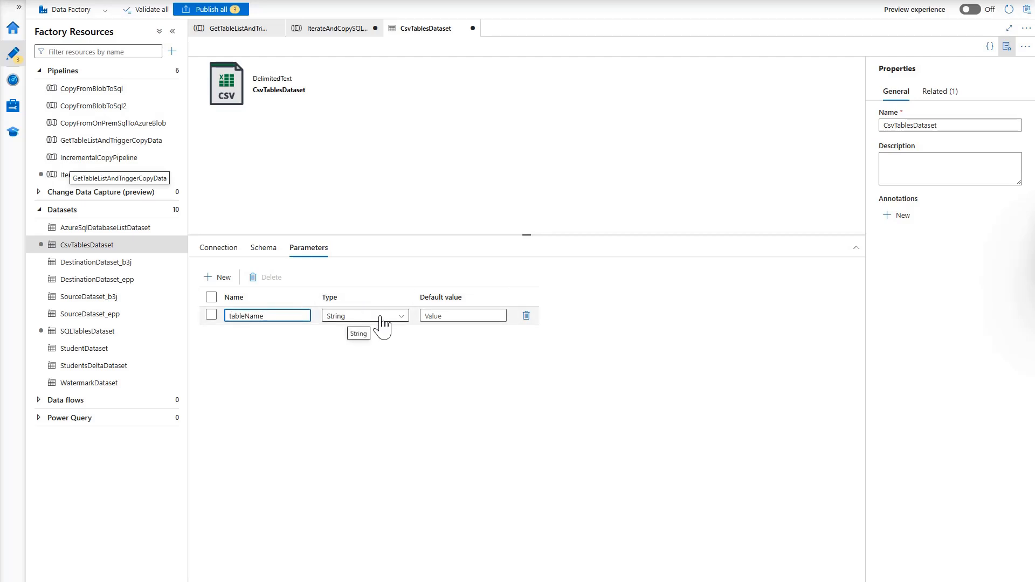
{"action": "left_click", "coordinate": [437, 316]}
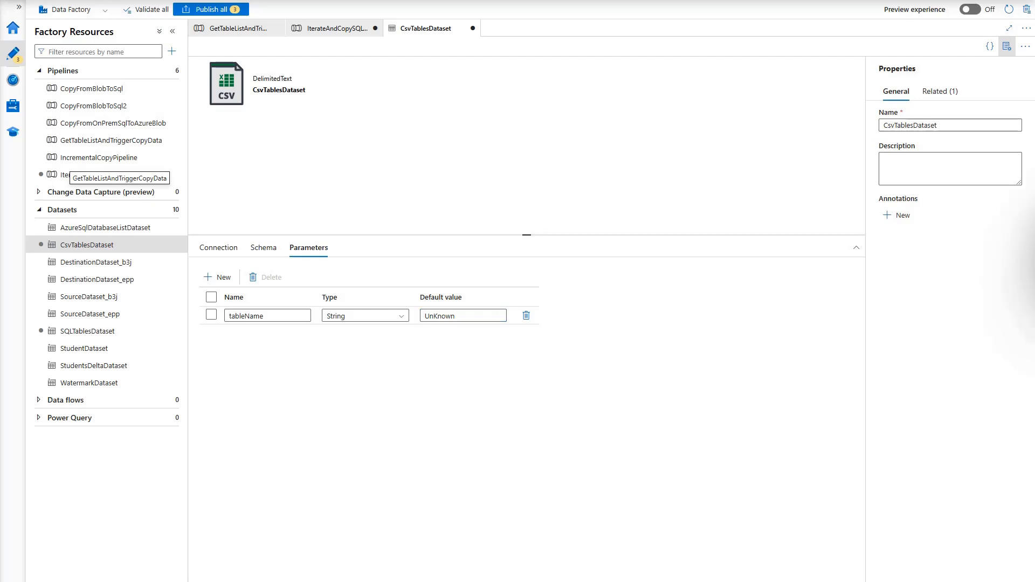
{"action": "left_click", "coordinate": [217, 252]}
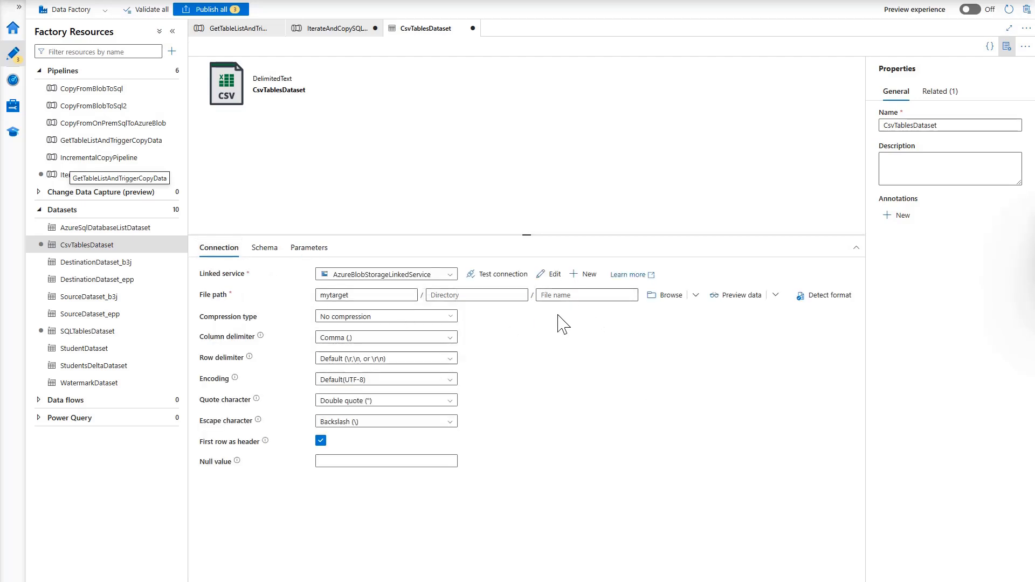
{"action": "left_click", "coordinate": [563, 297]}
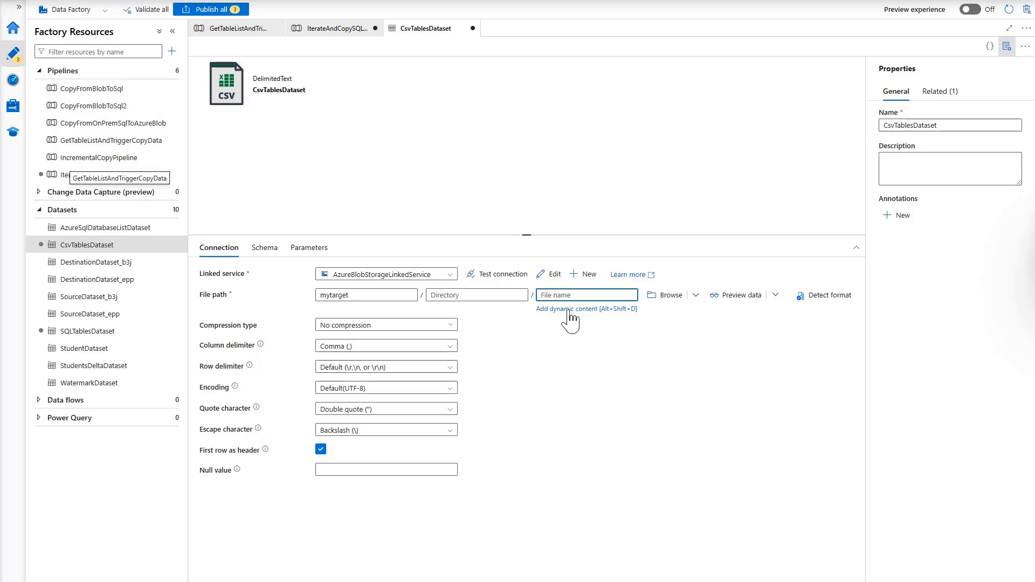
{"action": "left_click", "coordinate": [565, 309]}
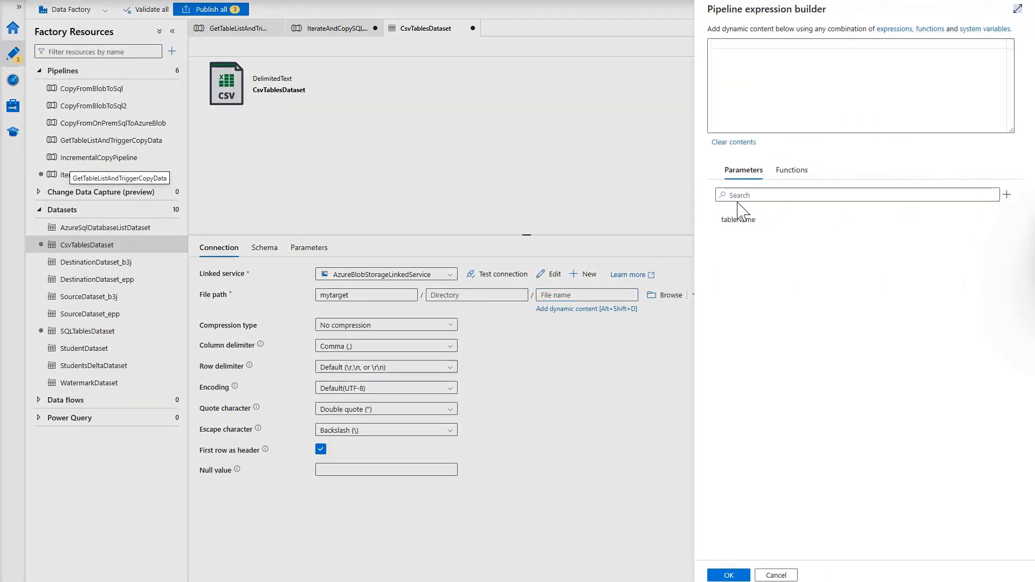
{"action": "left_click", "coordinate": [747, 231]}
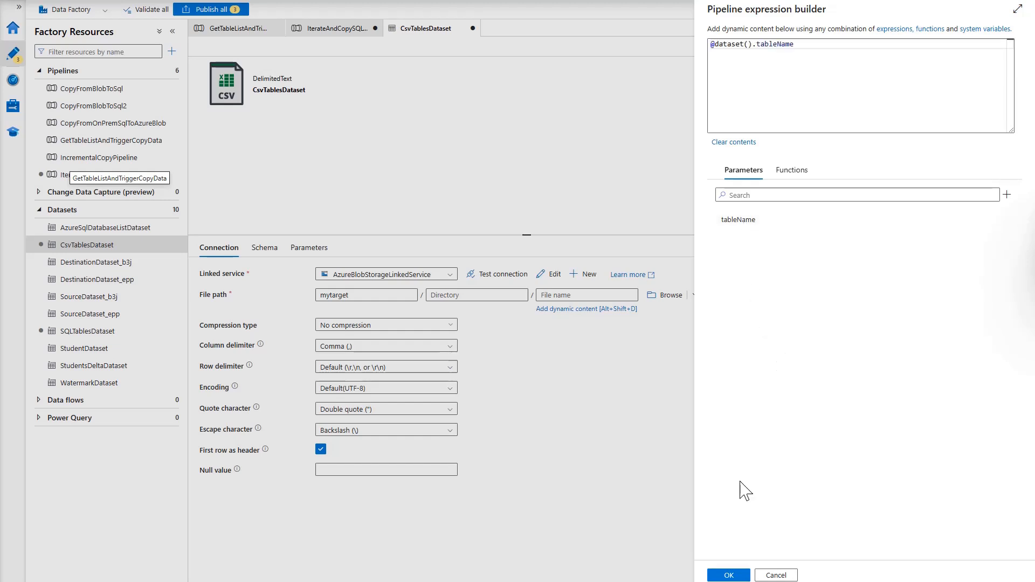
{"action": "left_click", "coordinate": [737, 575]}
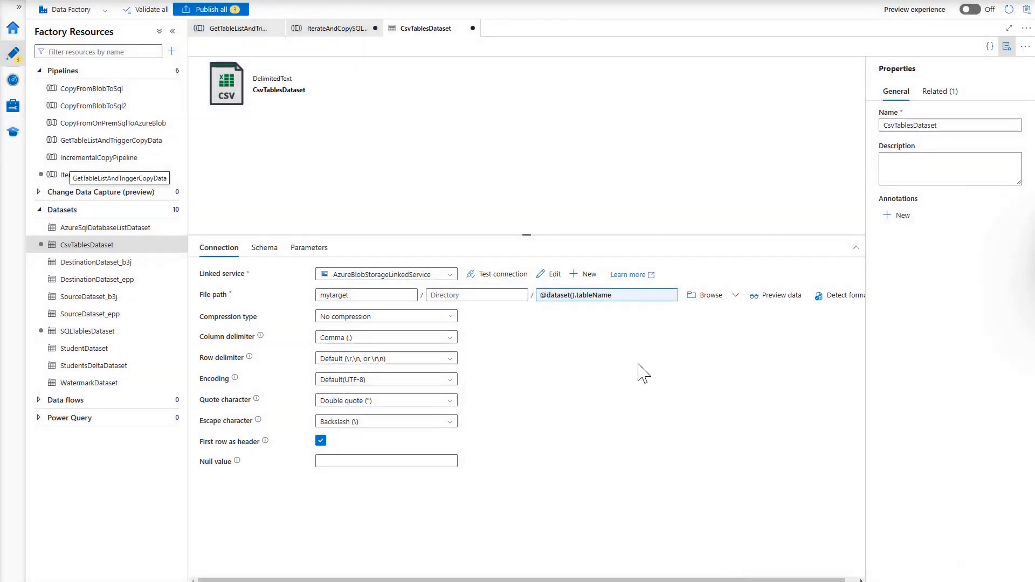
{"action": "left_click", "coordinate": [627, 308]}
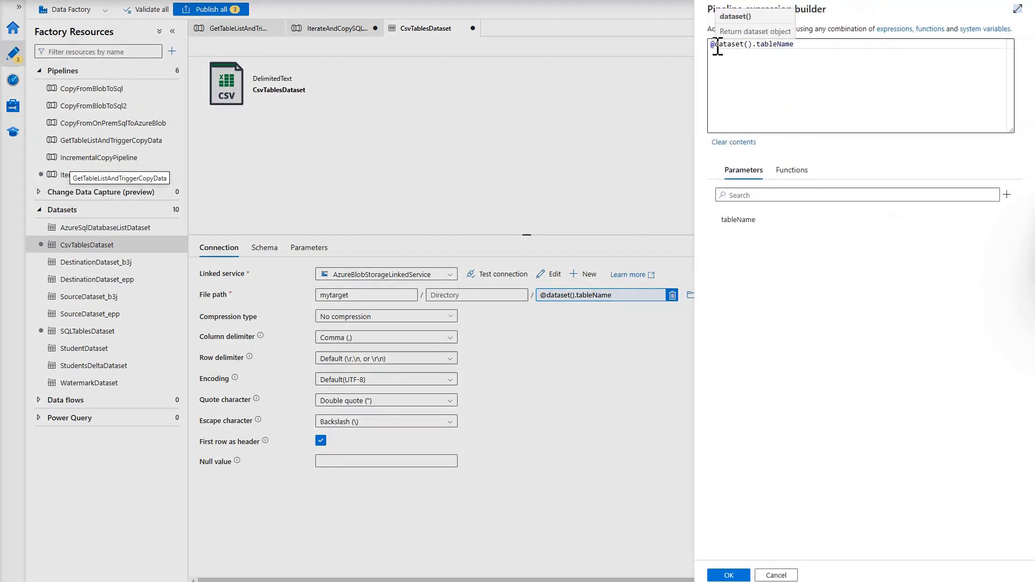
{"action": "left_click", "coordinate": [797, 171]}
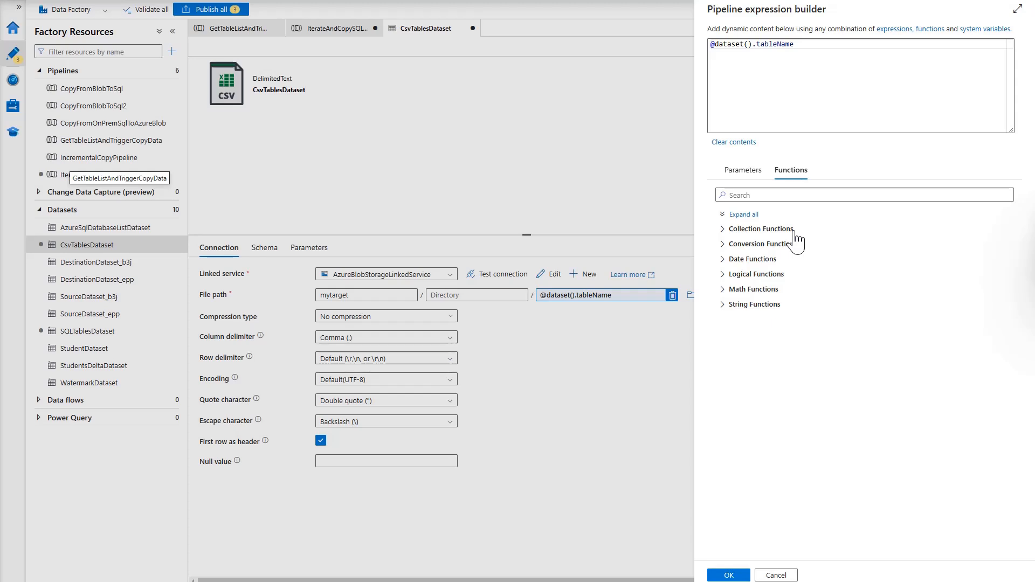
{"action": "left_click", "coordinate": [723, 305]}
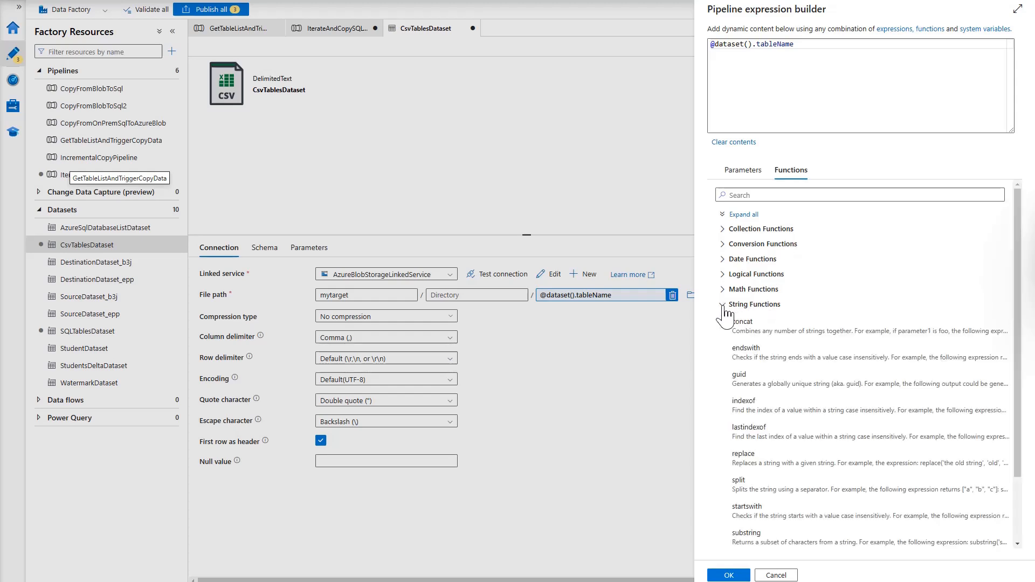
{"action": "left_click", "coordinate": [753, 337]}
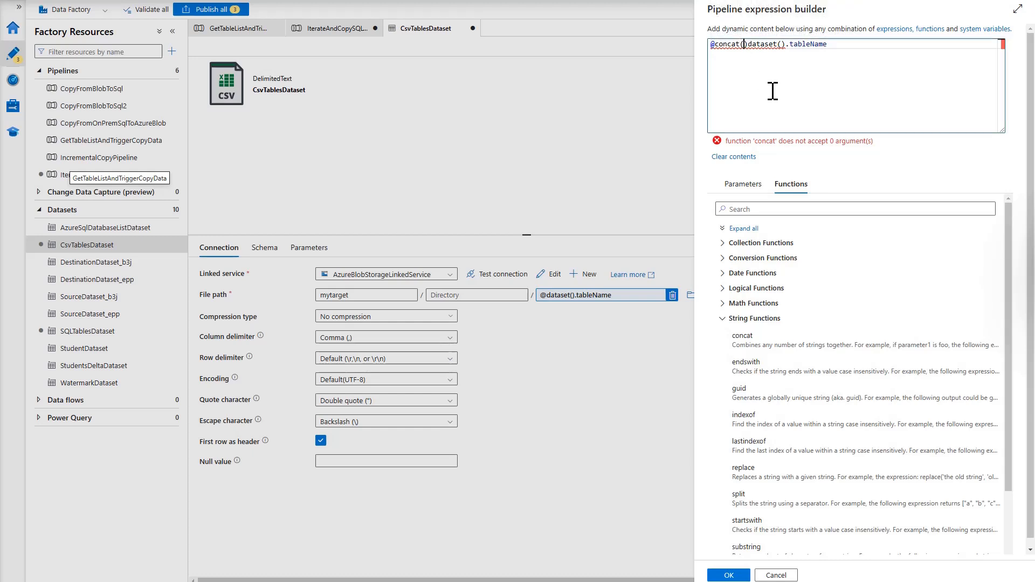
{"action": "key", "text": "Delete"}
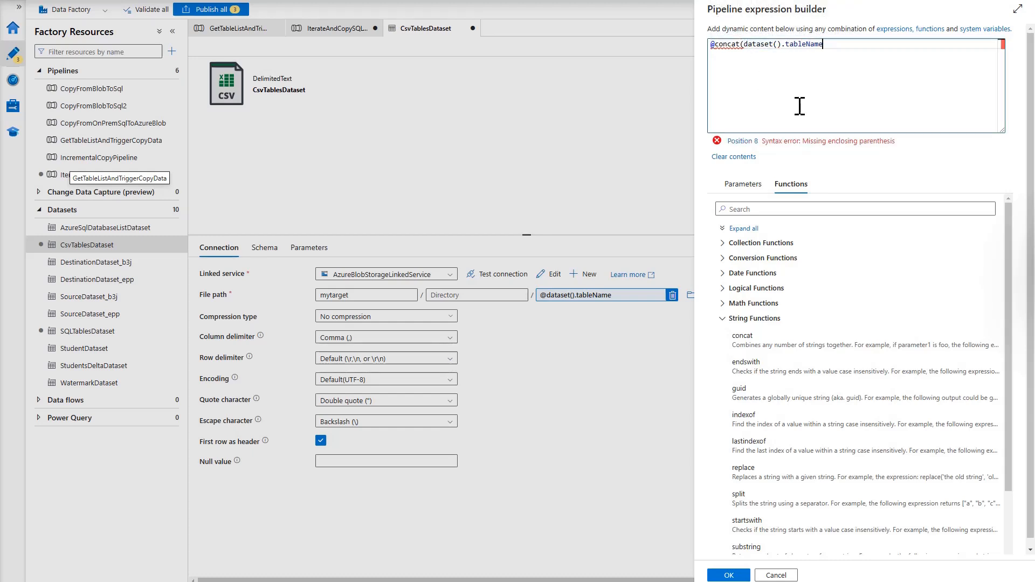
{"action": "type", "text": ", ''"}
{"action": "type", "text": ".csv"}
{"action": "type", "text": ")"}
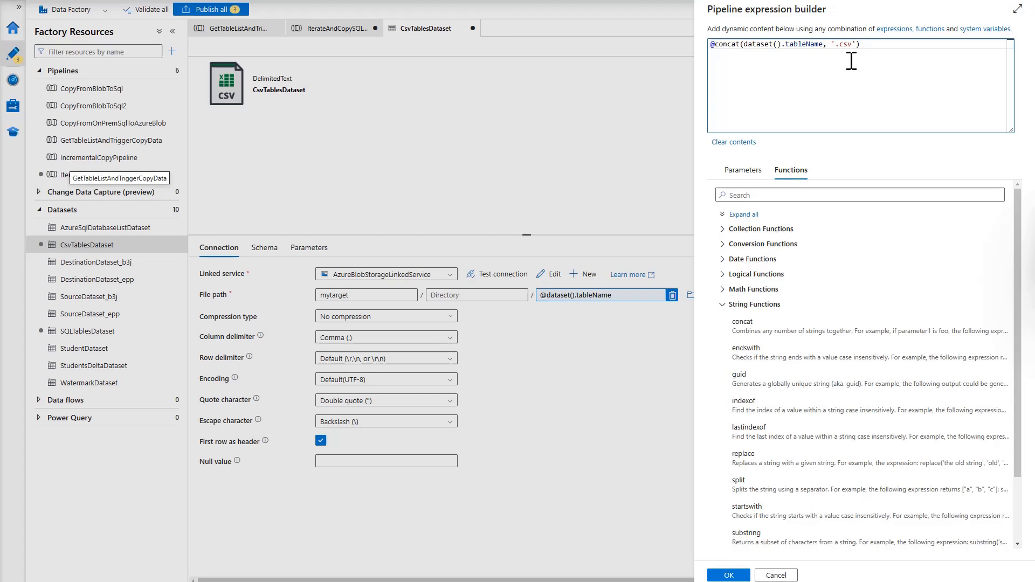
{"action": "left_click", "coordinate": [721, 576]}
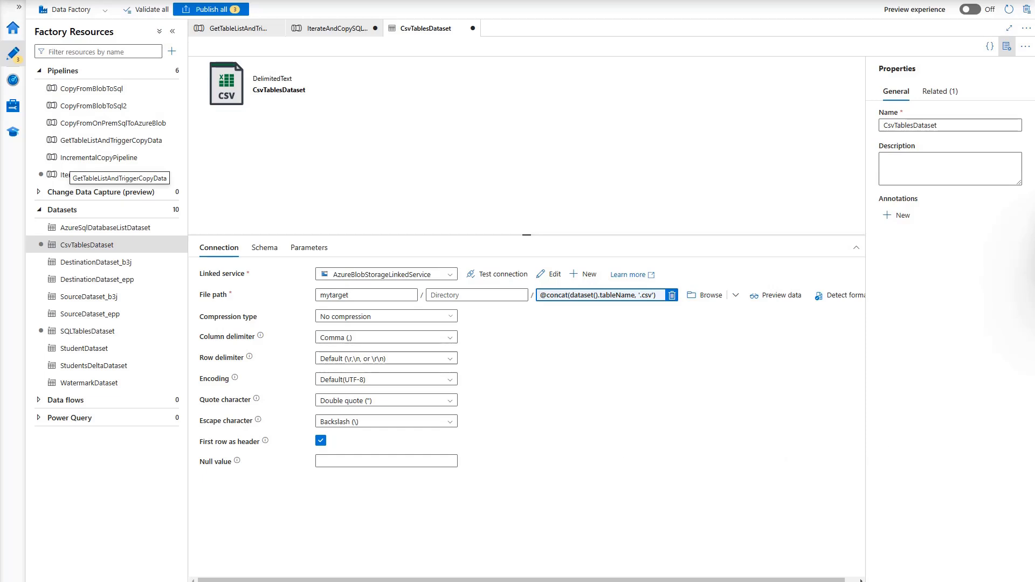
{"action": "left_click", "coordinate": [341, 28]}
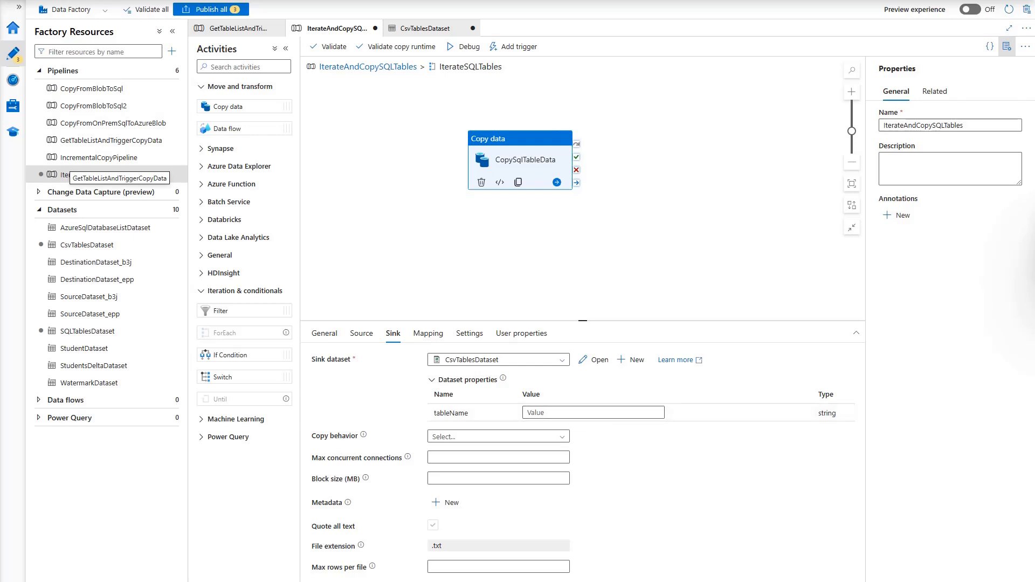
{"action": "left_click", "coordinate": [569, 413]}
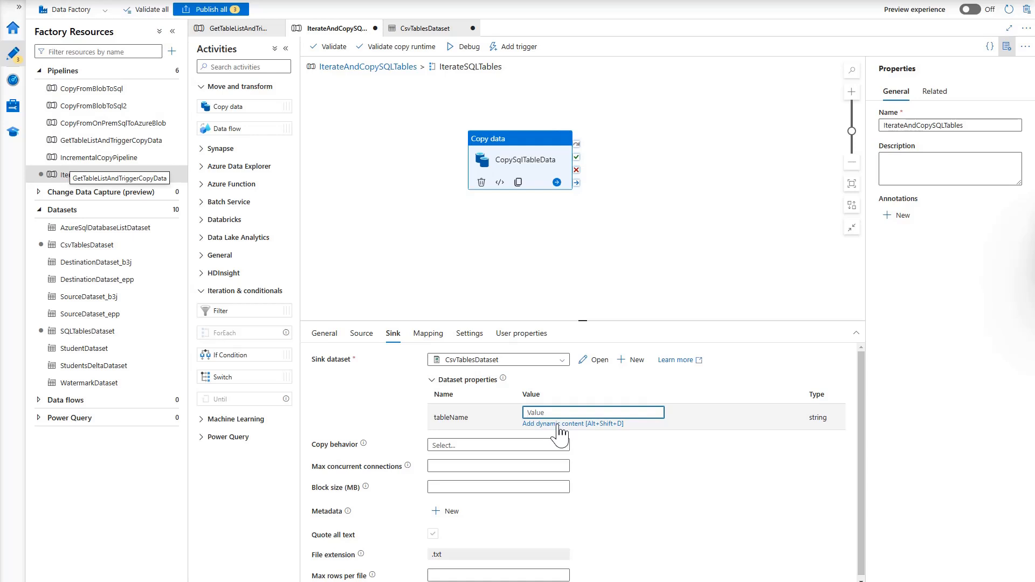
{"action": "left_click", "coordinate": [559, 425]}
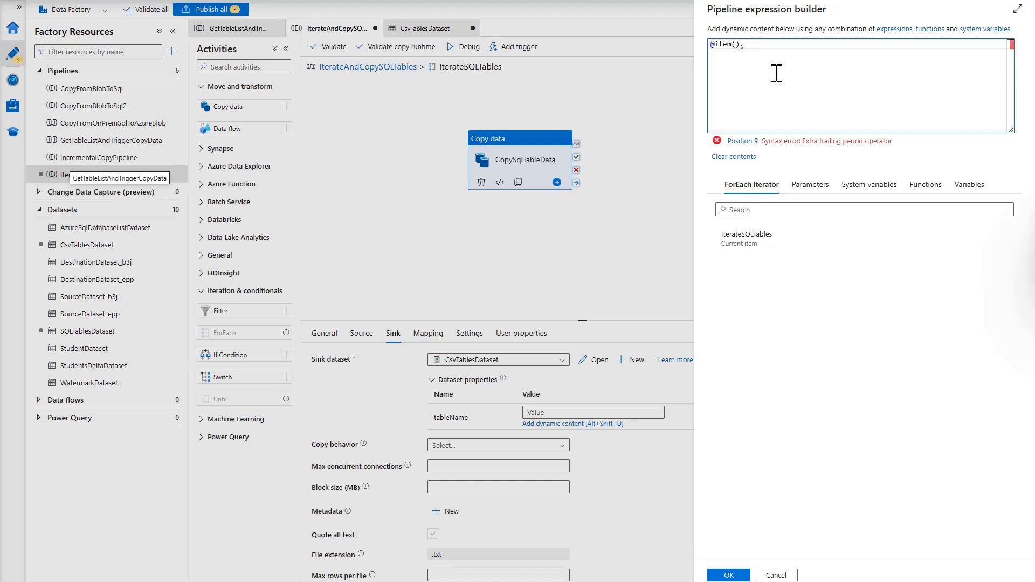
{"action": "type", "text": "Tabel"}
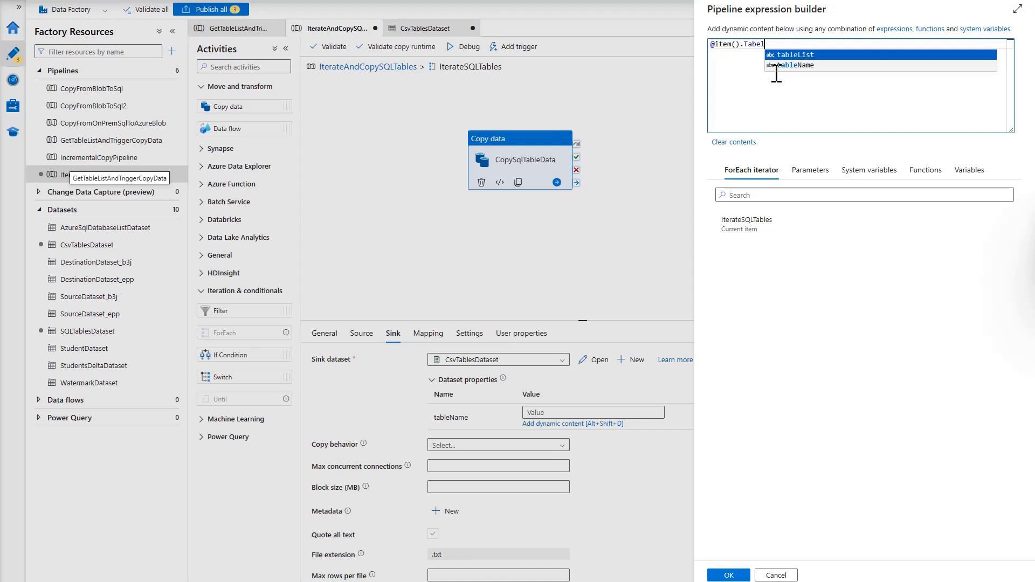
{"action": "type", "text": "_Name"}
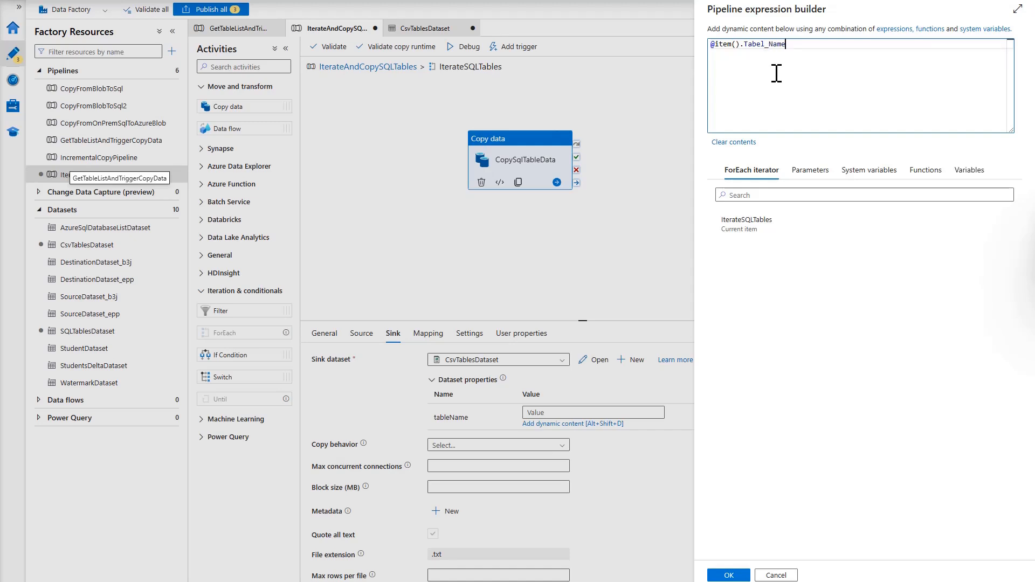
{"action": "key", "text": "BackSpace"}
{"action": "key", "text": "BackSpace"}
{"action": "key", "text": "BackSpace"}
{"action": "type", "text": "AME"}
{"action": "key", "text": "BackSpace"}
{"action": "key", "text": "BackSpace"}
{"action": "key", "text": "BackSpace"}
{"action": "key", "text": "BackSpace"}
{"action": "type", "text": "ABEL"}
{"action": "left_click", "coordinate": [729, 576]}
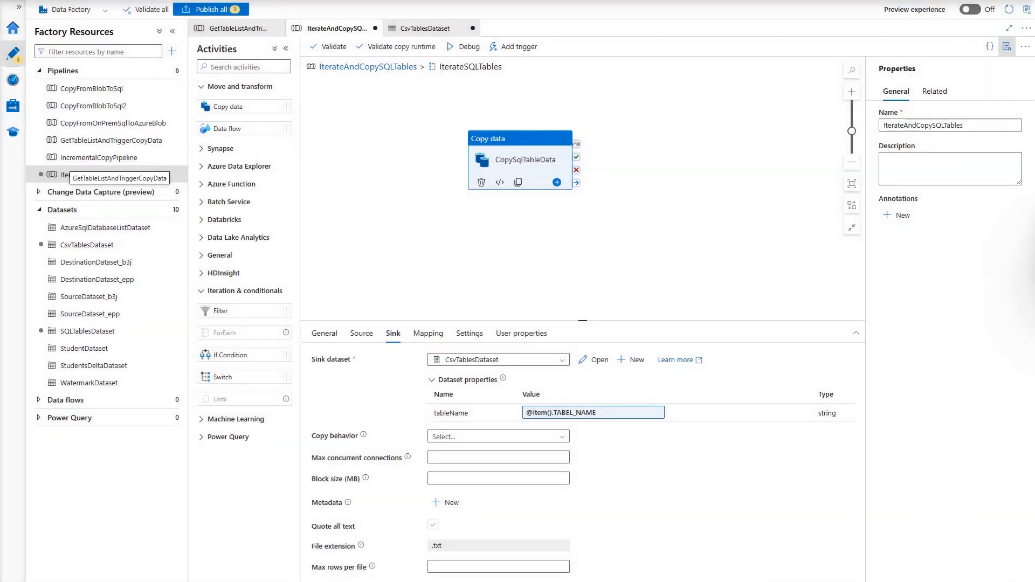
Validate the IterateAndCopySQLTables pipeline and publish all pending changes.
{"action": "left_click", "coordinate": [330, 48]}
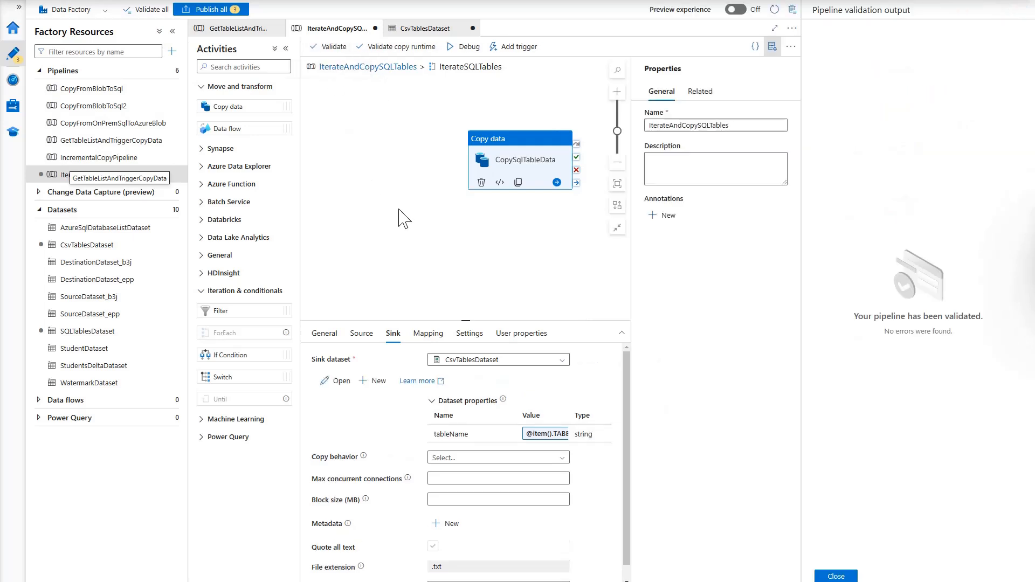
{"action": "left_click", "coordinate": [837, 576]}
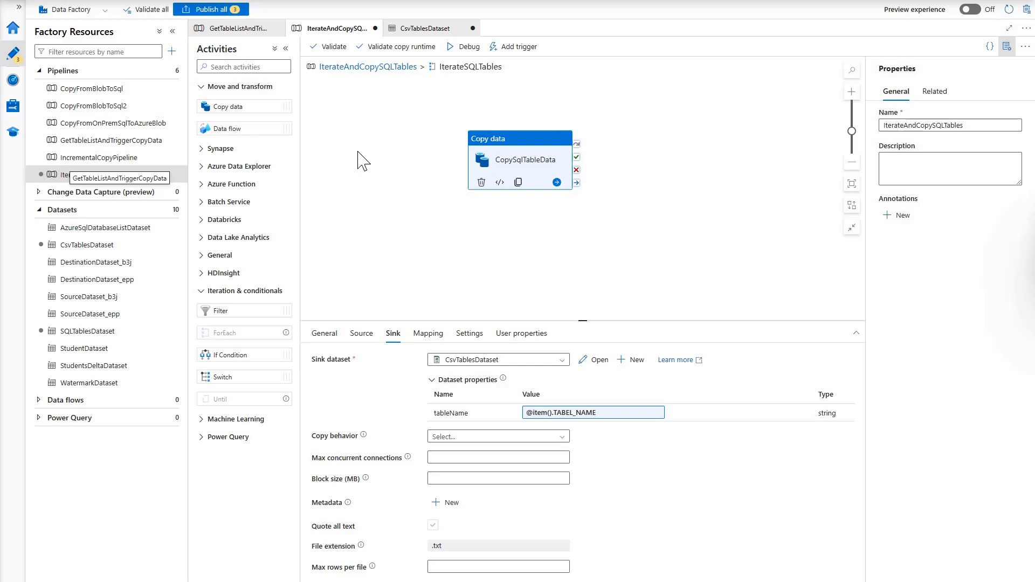
{"action": "left_click", "coordinate": [207, 9]}
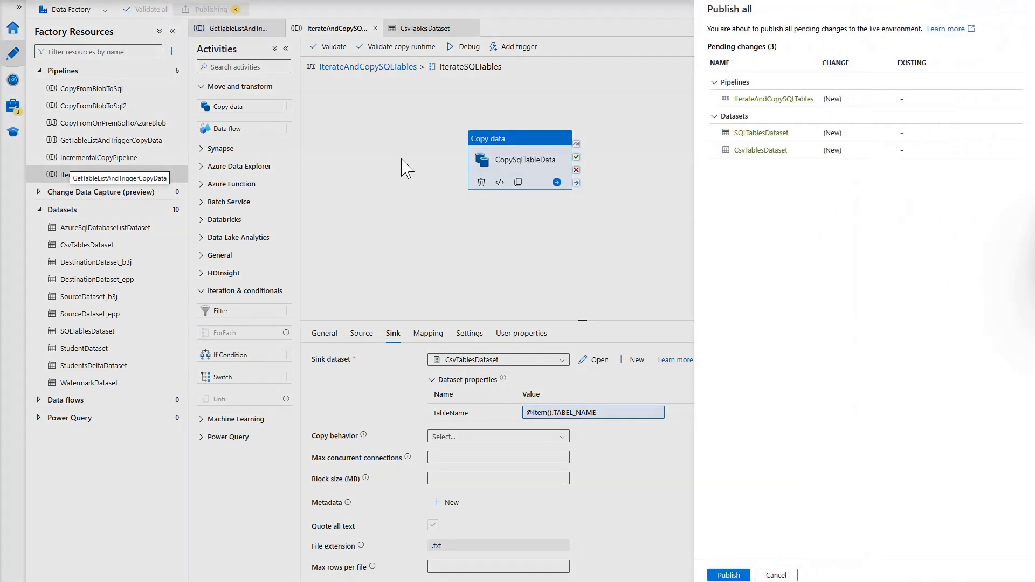
{"action": "left_click", "coordinate": [746, 574]}
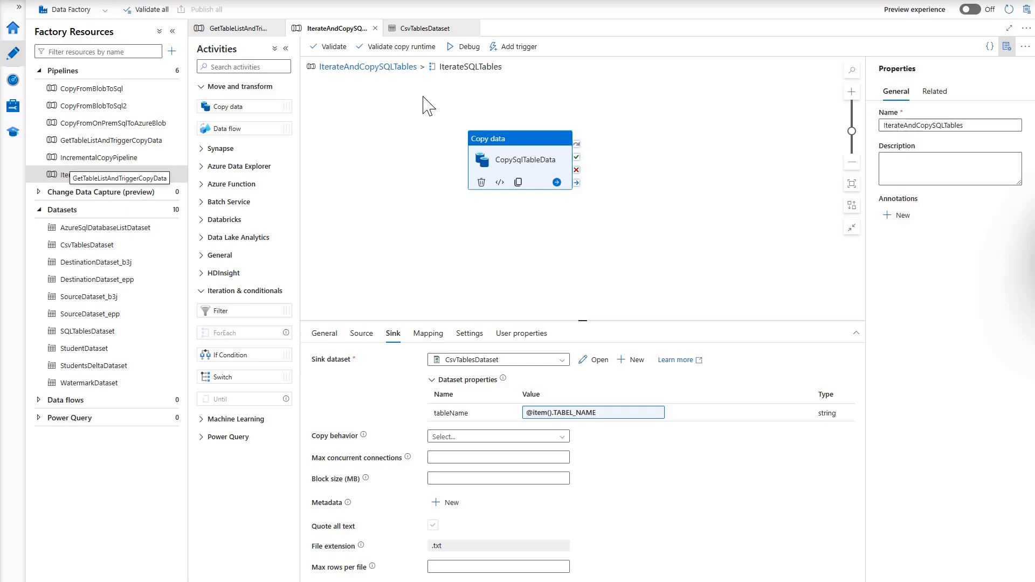
Add an Execute Pipeline activity named TriggerCopyDataPipeline beside the LookupTableList activity in the GetTableListAndTriggerCopyData pipeline.
{"action": "left_click", "coordinate": [237, 34]}
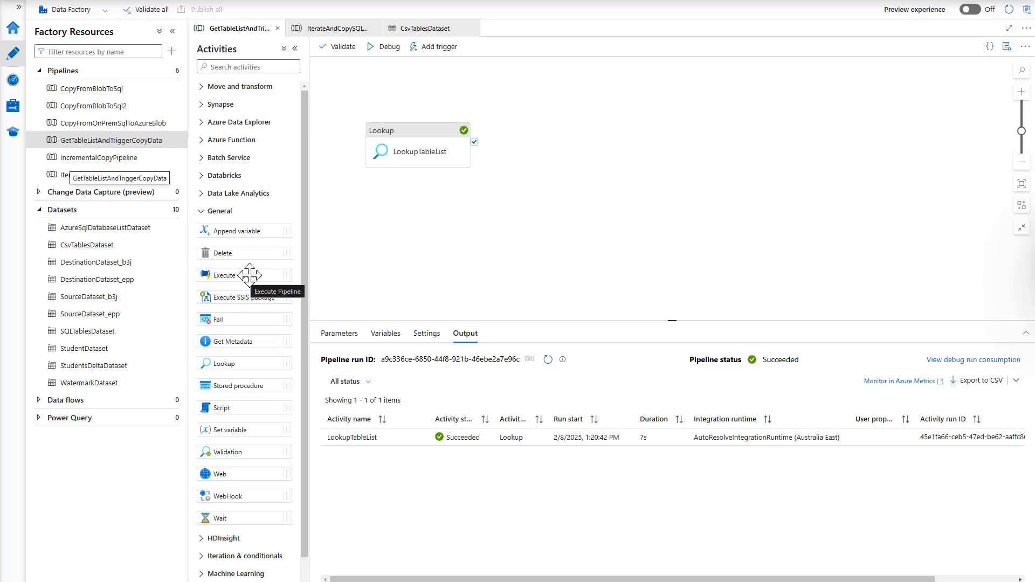
{"action": "left_click_drag", "start_coordinate": [249, 275], "coordinate": [605, 150]}
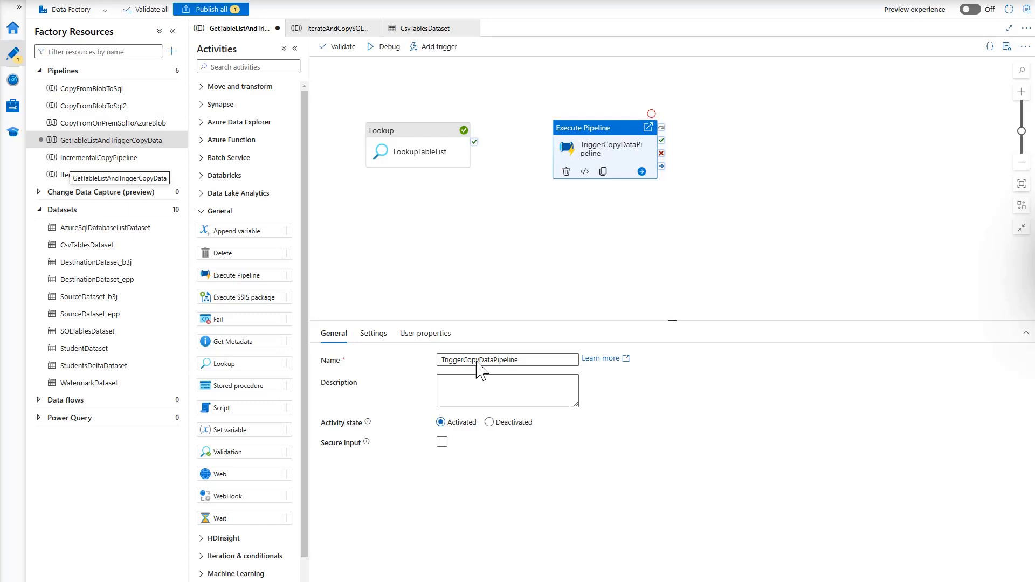
{"action": "left_click", "coordinate": [487, 362]}
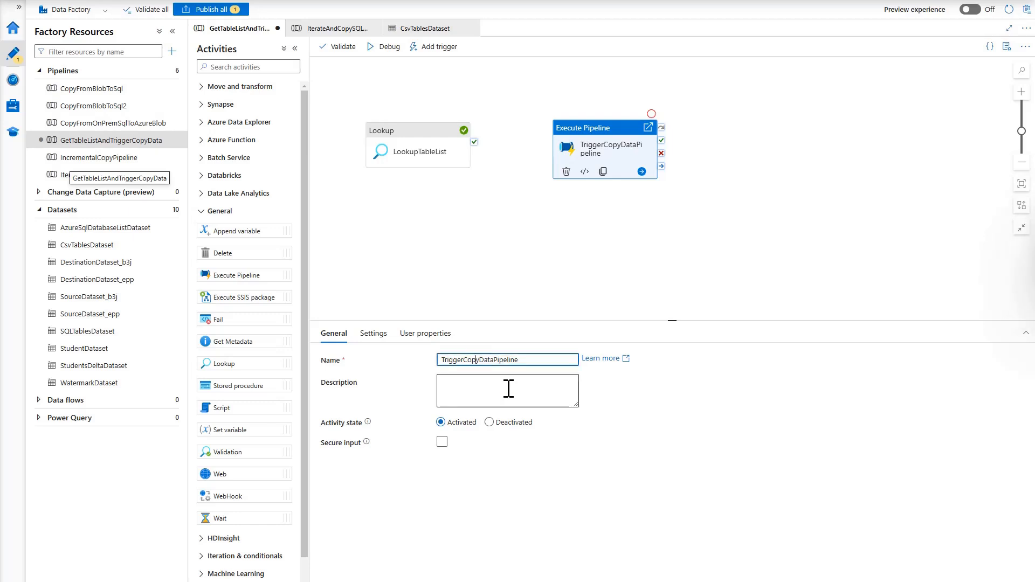
Make the Execute Pipeline activity invoke IterateAndCopySQLTables and turn off Wait on completion.
{"action": "left_click", "coordinate": [378, 334]}
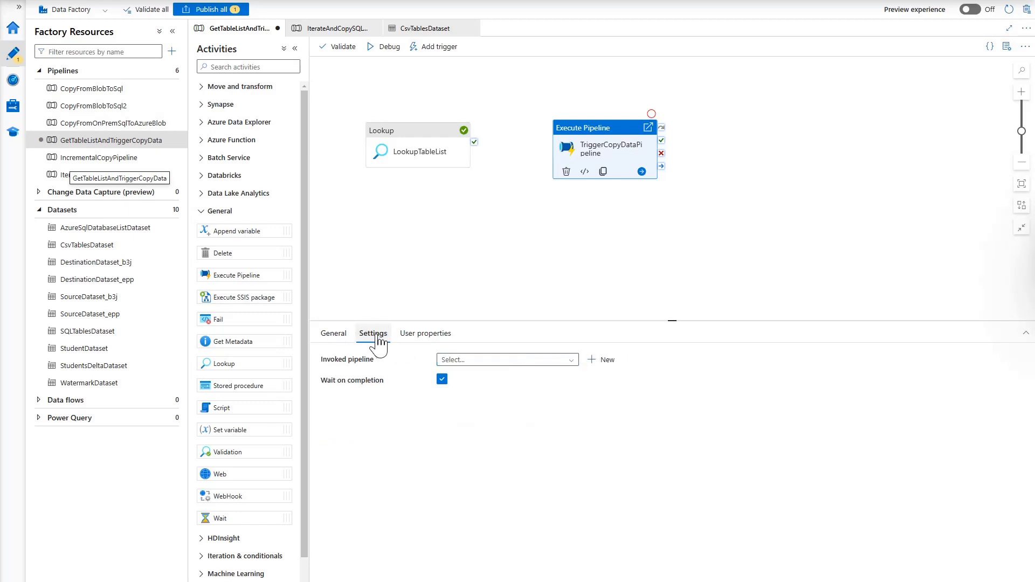
{"action": "left_click", "coordinate": [554, 361]}
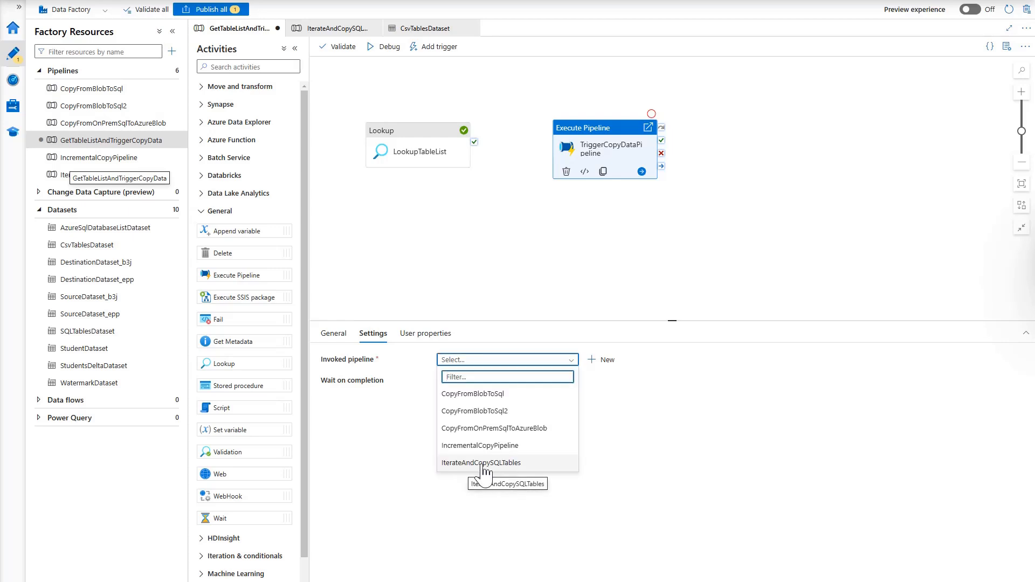
{"action": "left_click", "coordinate": [484, 464]}
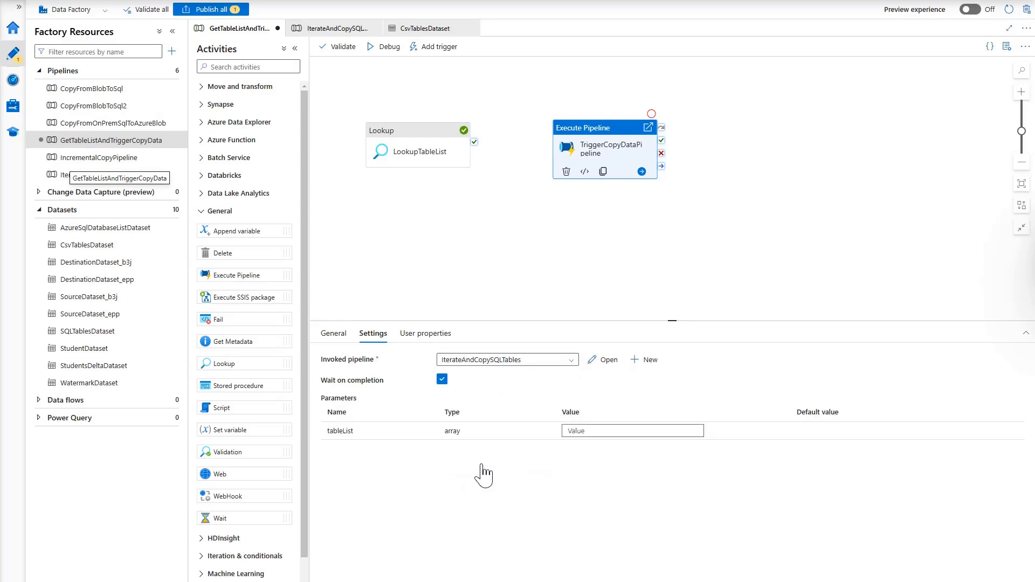
{"action": "left_click", "coordinate": [442, 380]}
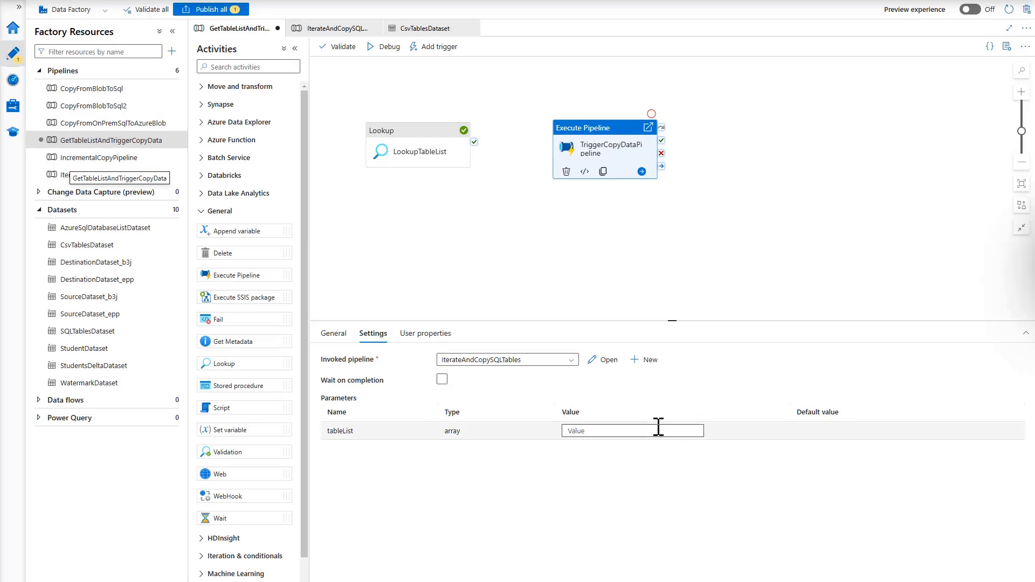
{"action": "left_click", "coordinate": [634, 434]}
{"action": "left_click", "coordinate": [598, 445]}
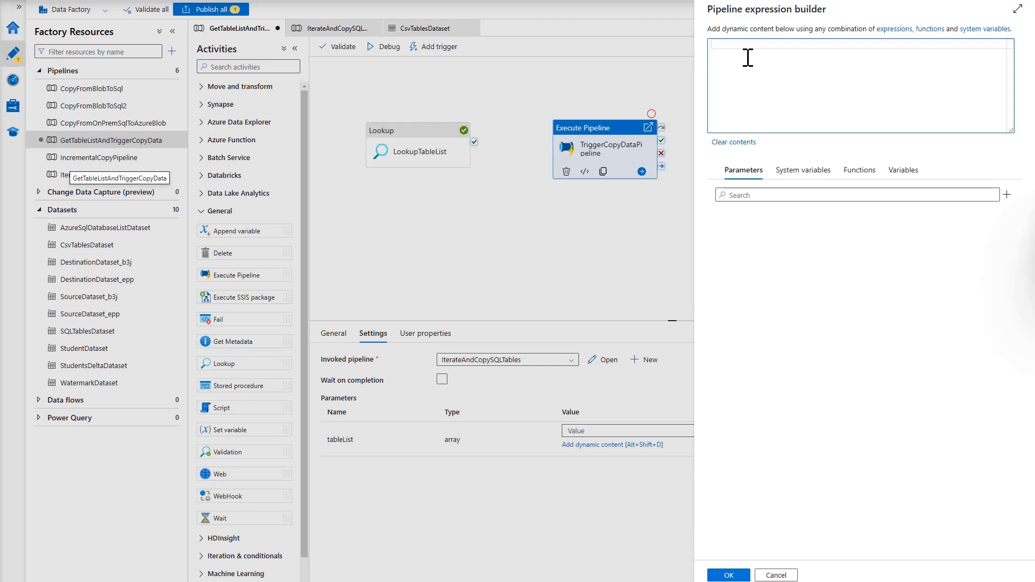
{"action": "type", "text": "@ad"}
{"action": "type", "text": "tivity"}
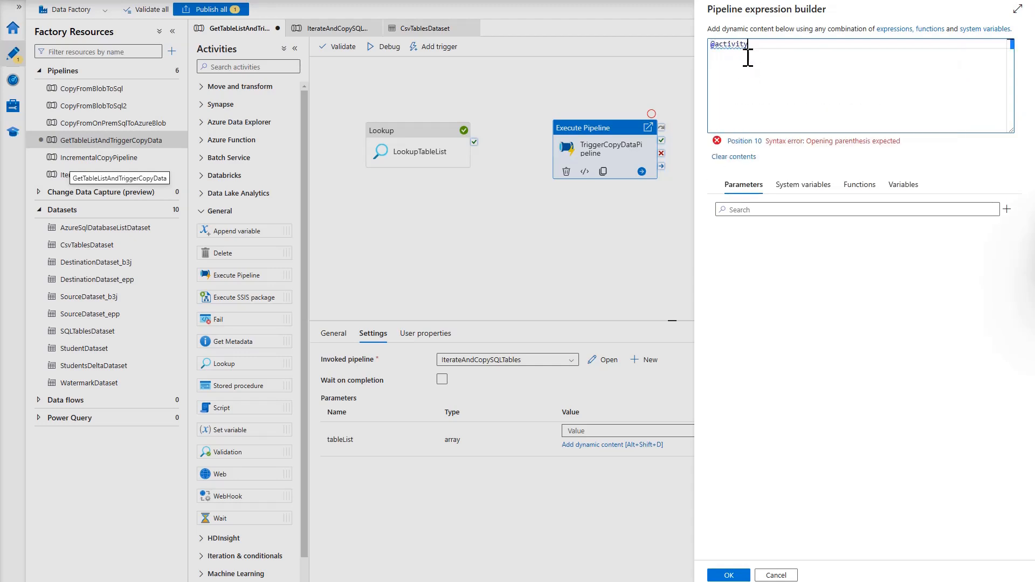
{"action": "type", "text": "()"}
{"action": "key", "text": "Left"}
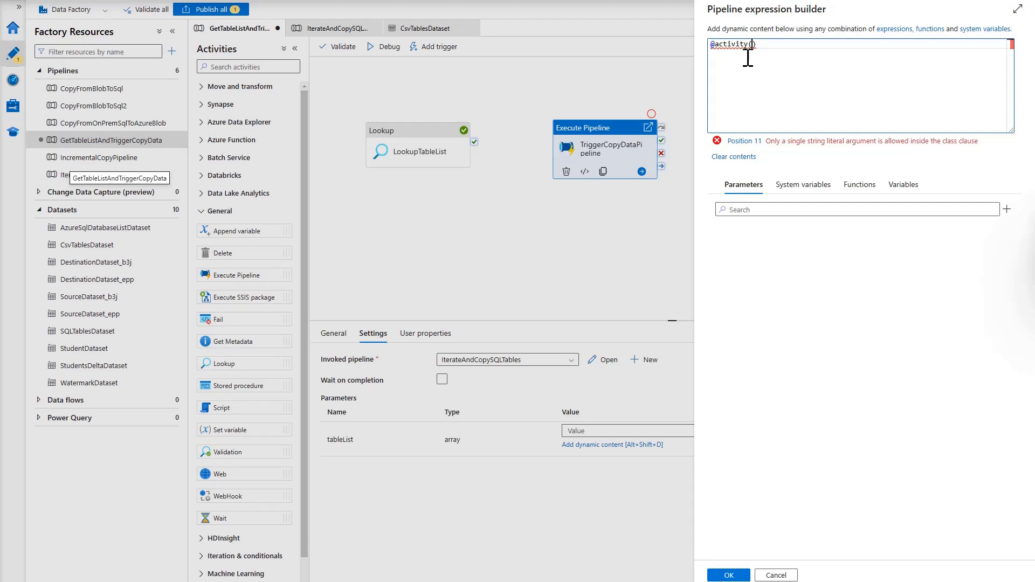
{"action": "type", "text": "'"}
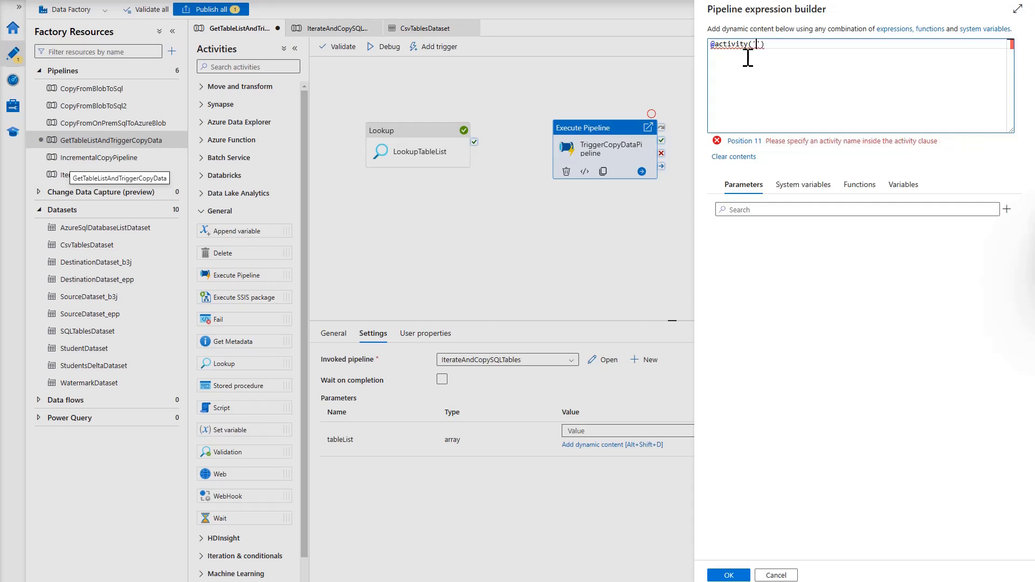
{"action": "type", "text": "LookupTableList"}
{"action": "key", "text": "Right"}
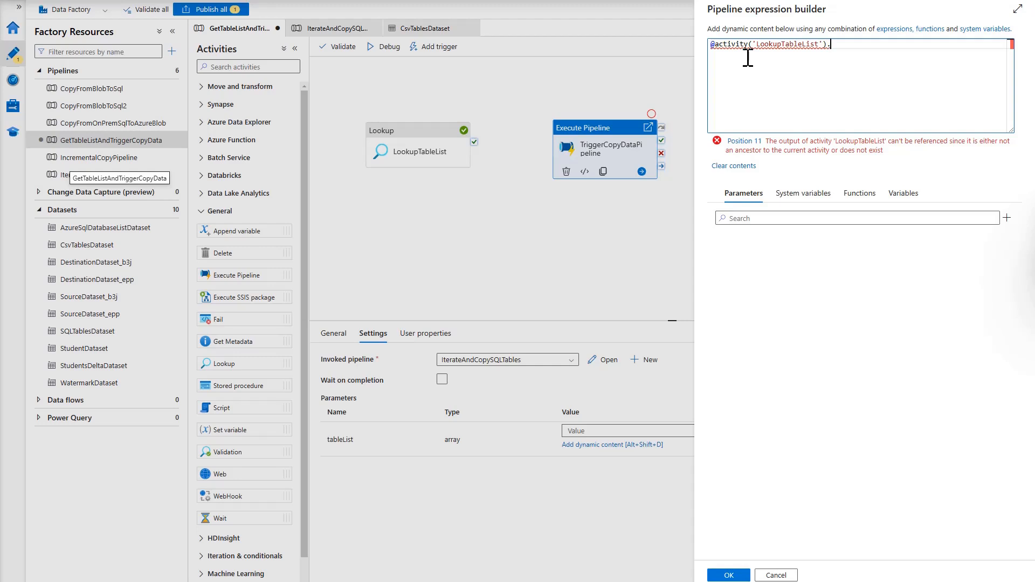
{"action": "type", "text": ".output.value"}
{"action": "left_click", "coordinate": [728, 575]}
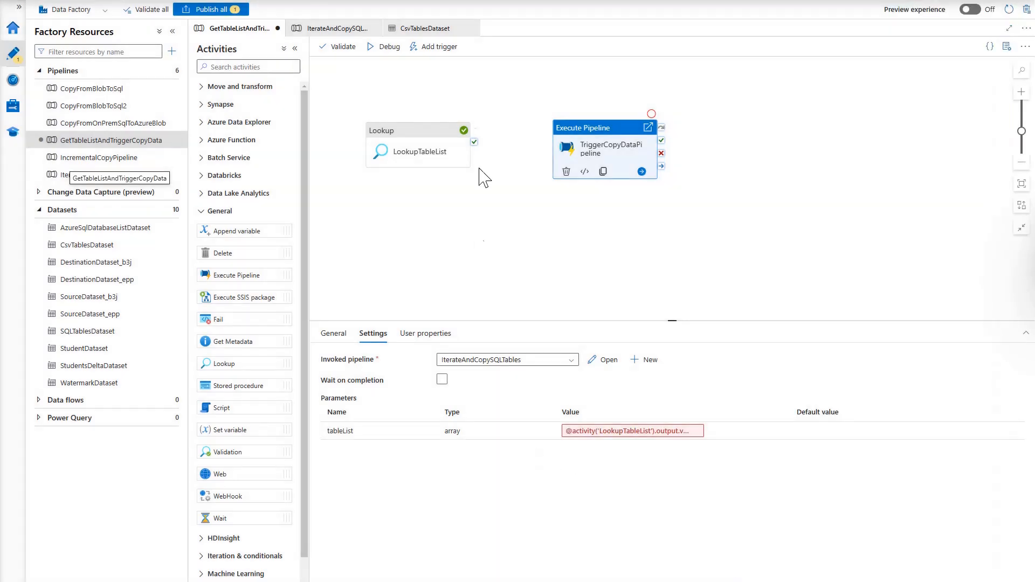
Connect LookupTableList to TriggerCopyDataPipeline with an On success dependency and recheck the tableList parameter's expression.
{"action": "left_click_drag", "start_coordinate": [480, 145], "coordinate": [553, 157]}
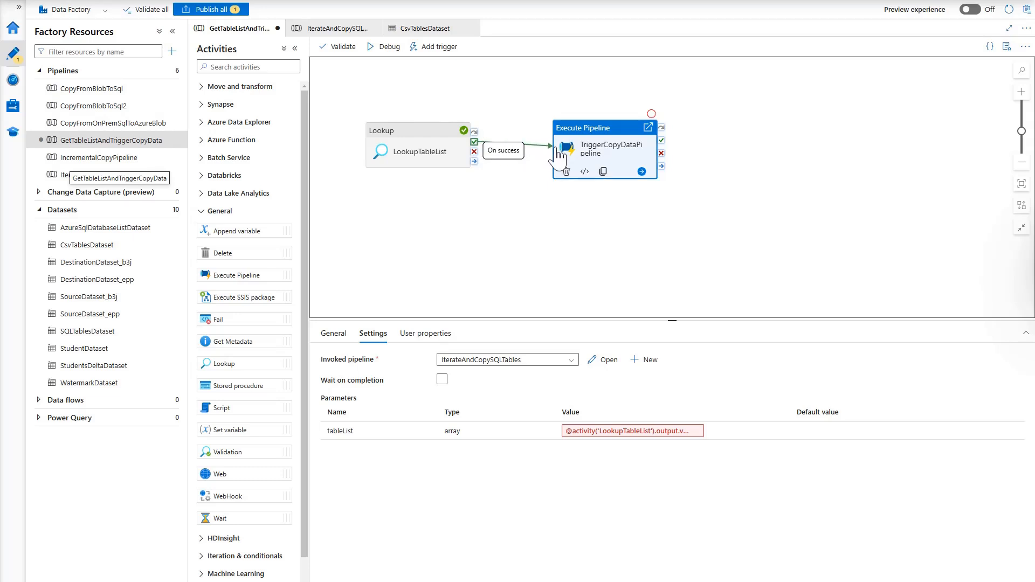
{"action": "left_click", "coordinate": [586, 198]}
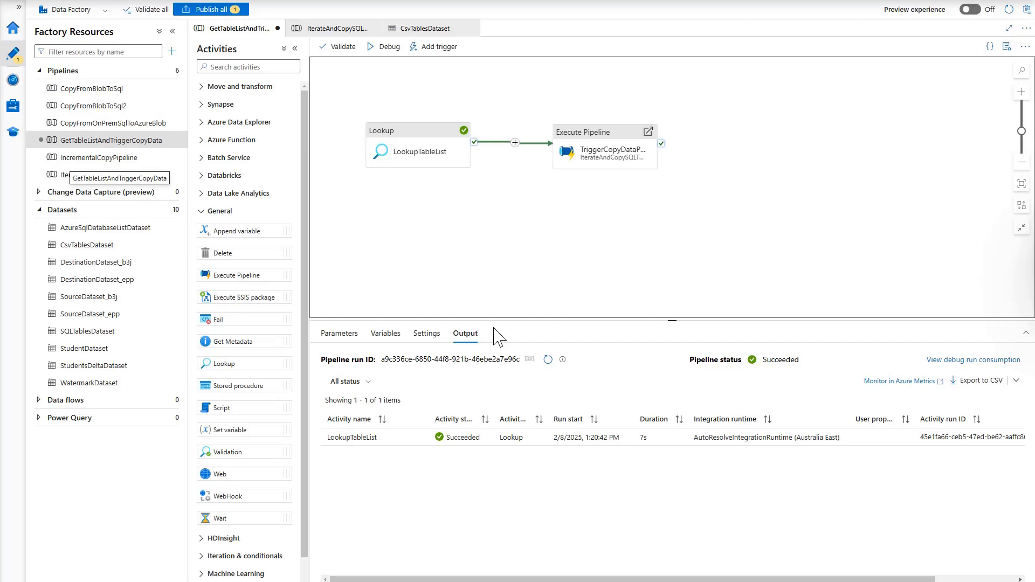
{"action": "left_click", "coordinate": [592, 142]}
{"action": "left_click", "coordinate": [631, 431]}
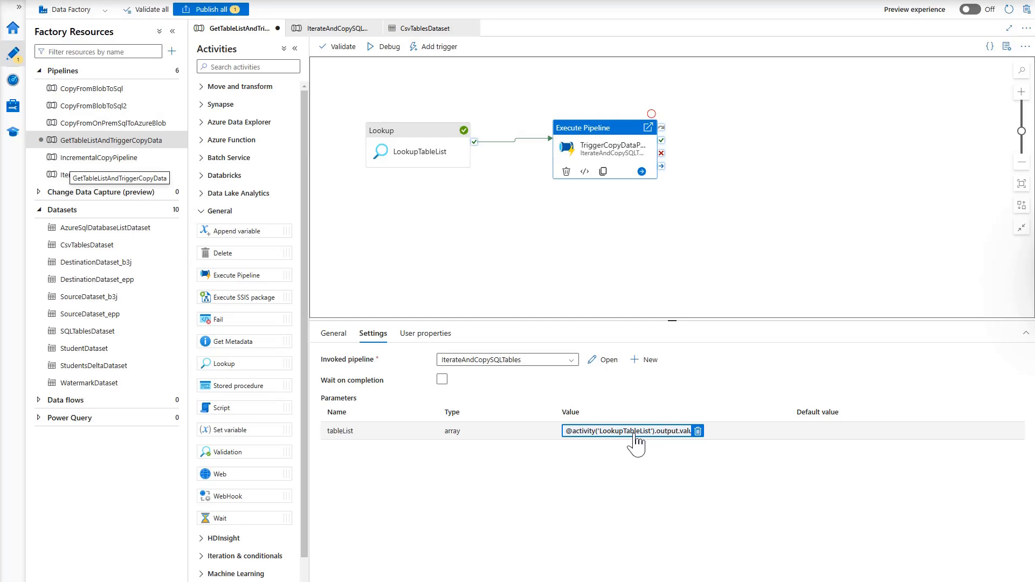
Validate the GetTableListAndTriggerCopyData pipeline and publish its pending changes.
{"action": "left_click", "coordinate": [346, 52]}
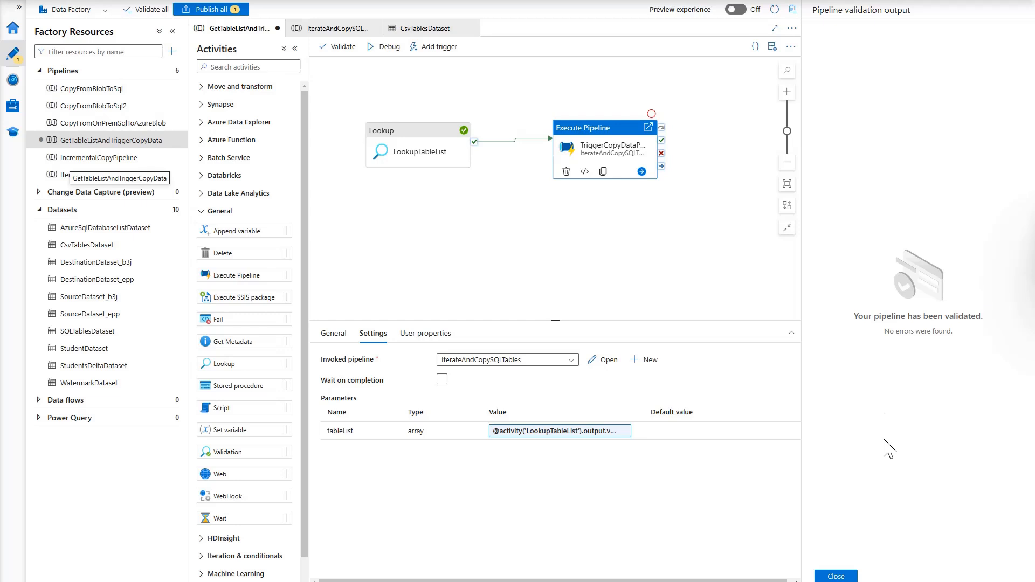
{"action": "left_click", "coordinate": [836, 575]}
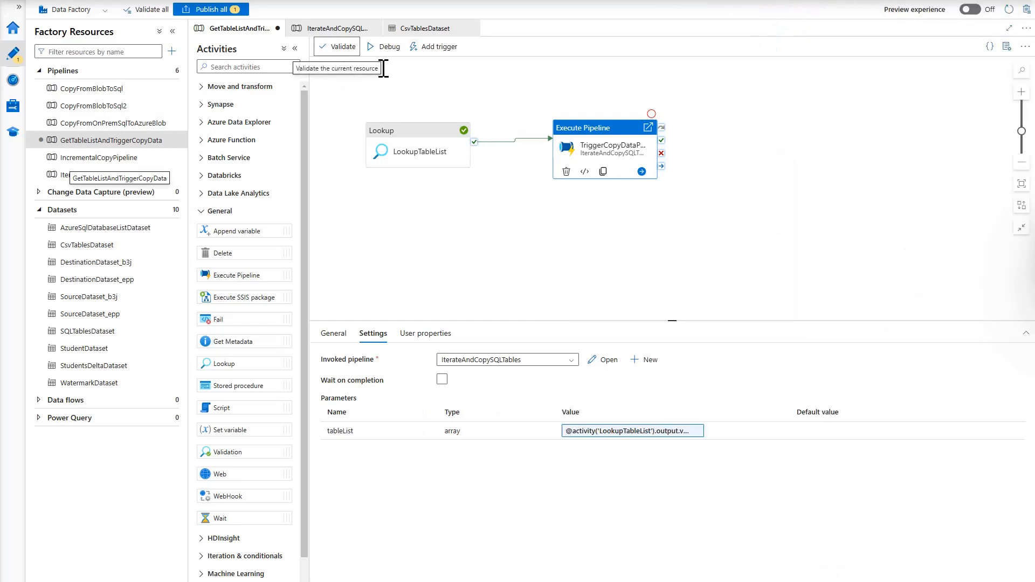
{"action": "left_click", "coordinate": [209, 9]}
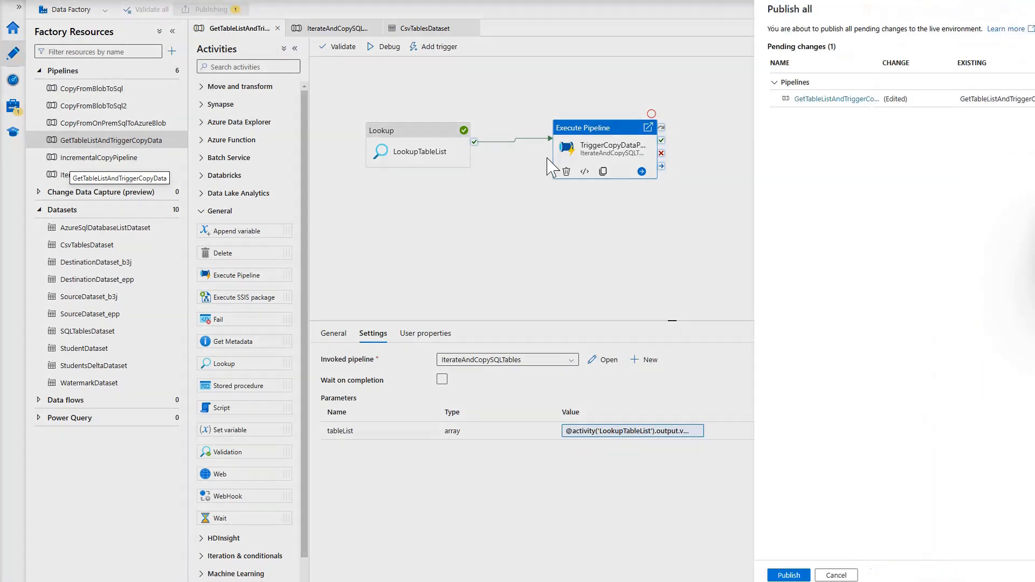
{"action": "left_click", "coordinate": [730, 575]}
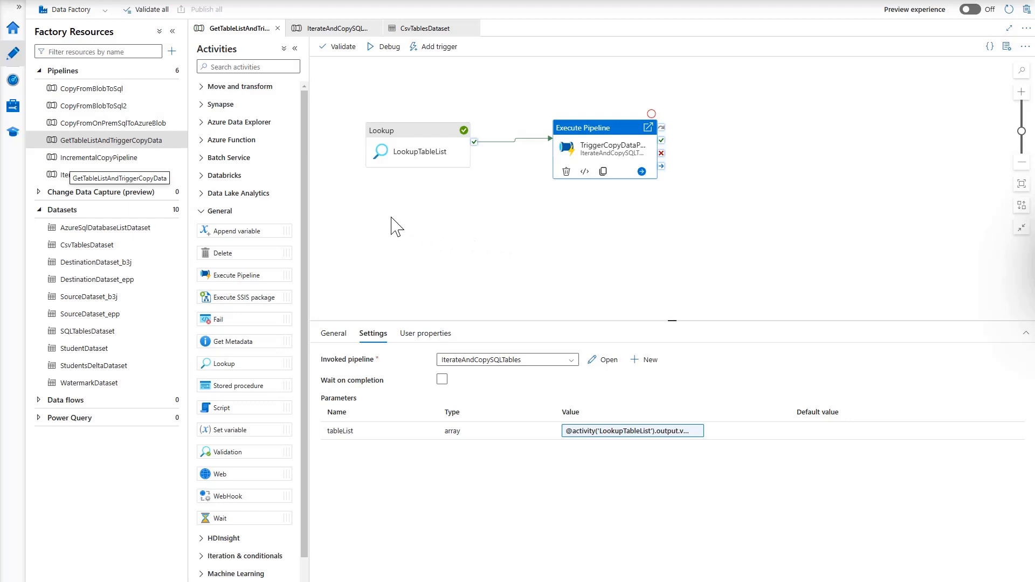
Debug the GetTableListAndTriggerCopyData pipeline and check the mytarget storage container in the Azure portal for copied files.
{"action": "left_click", "coordinate": [387, 47]}
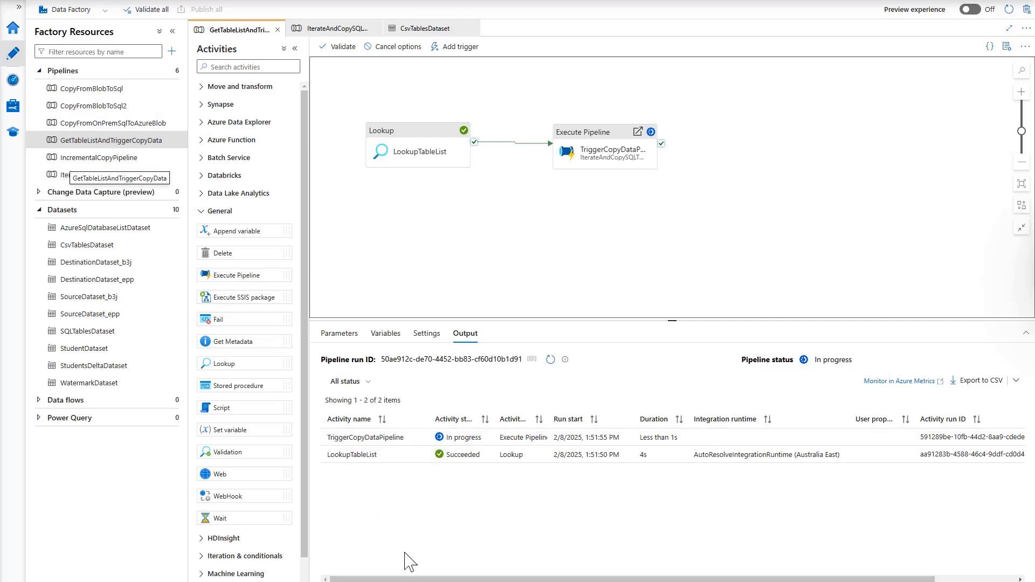
{"action": "mouse_move", "coordinate": [474, 580]}
{"action": "left_mouse_down"}
{"action": "mouse_move", "coordinate": [553, 580]}
{"action": "mouse_move", "coordinate": [461, 578]}
{"action": "left_mouse_up"}
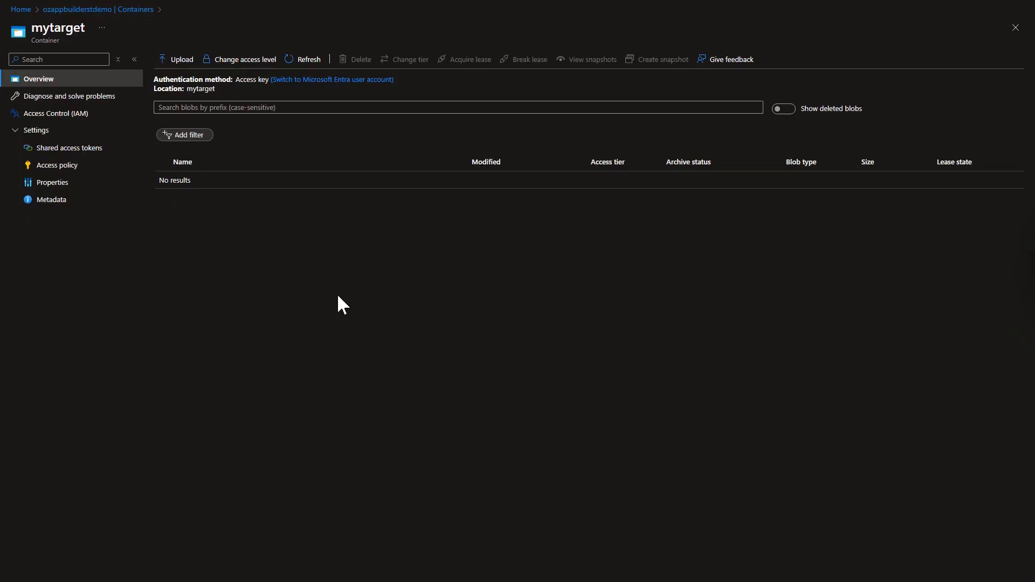
{"action": "left_click", "coordinate": [309, 61]}
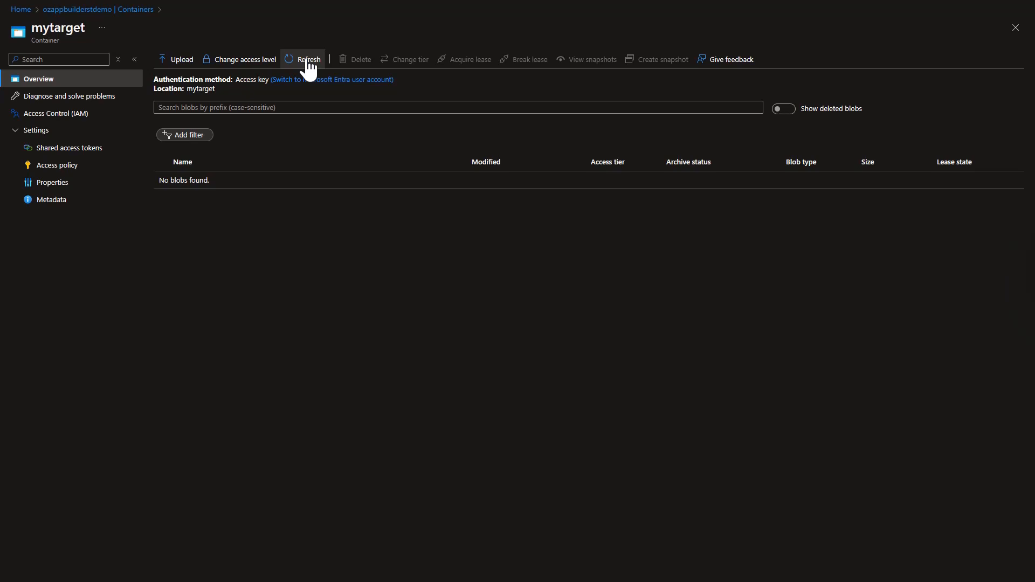
{"action": "left_click", "coordinate": [307, 61]}
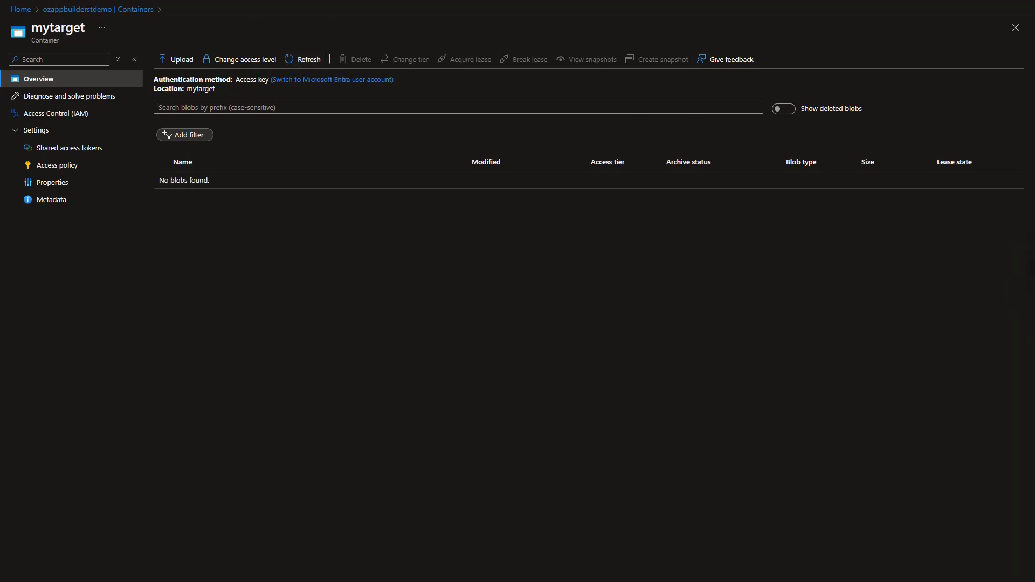
Back in Data Factory, open the latest IterateAndCopySQLTables debug run in monitoring and examine the CopySqlTableData activity's error details.
{"action": "left_click", "coordinate": [321, 1]}
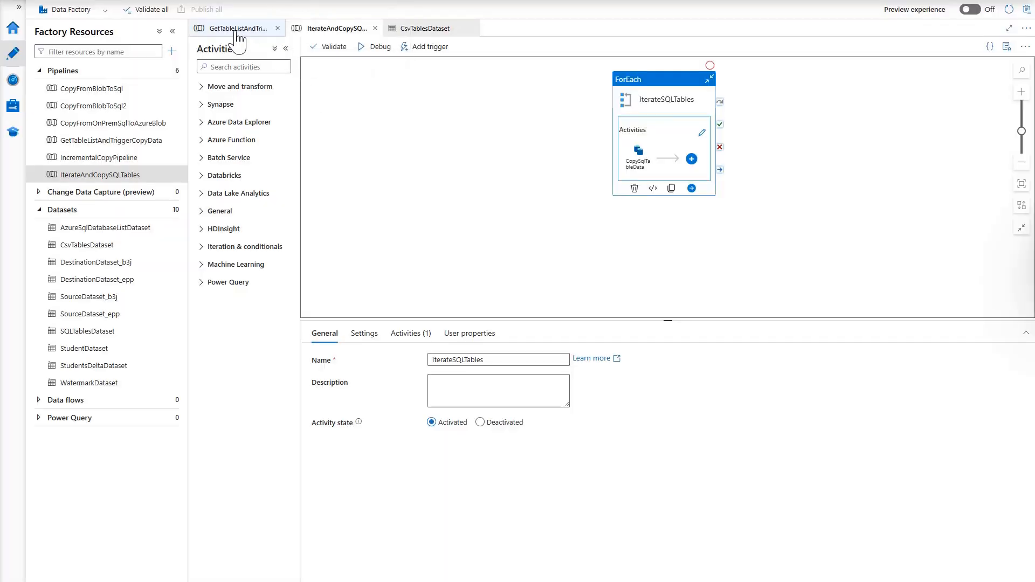
{"action": "left_click", "coordinate": [19, 87]}
{"action": "left_click", "coordinate": [209, 36]}
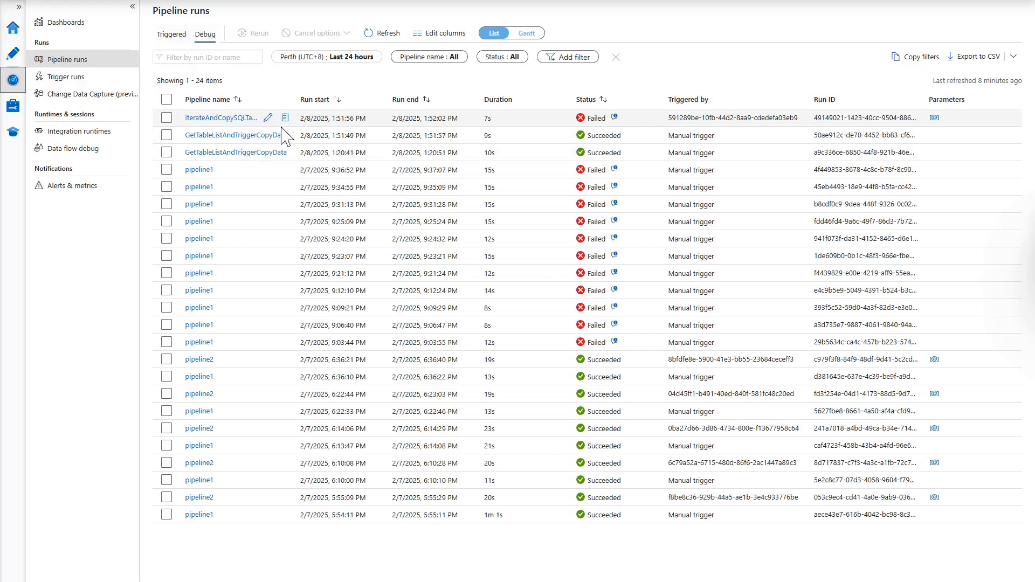
{"action": "left_click", "coordinate": [226, 120]}
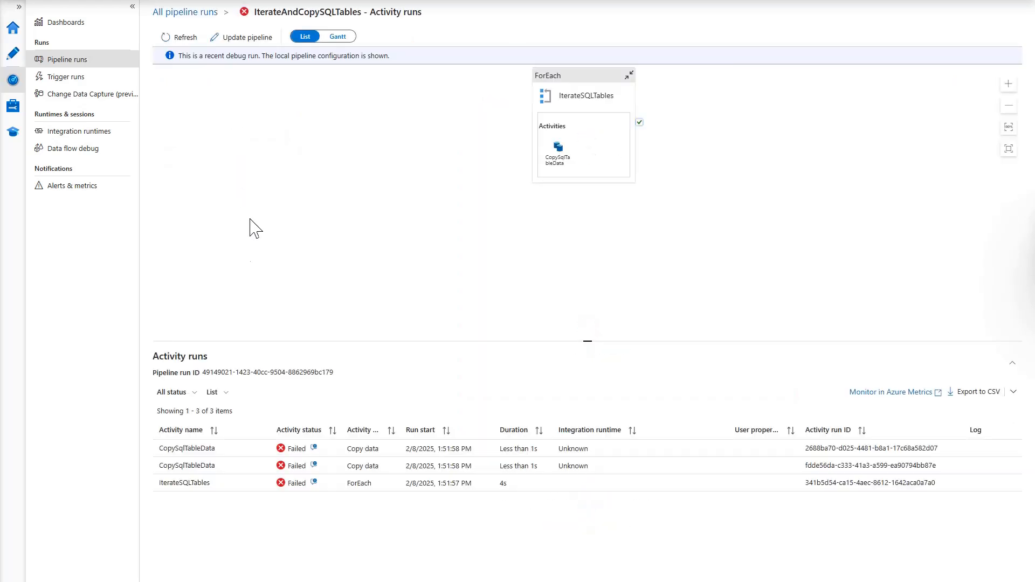
{"action": "left_click", "coordinate": [314, 448]}
{"action": "left_click", "coordinate": [362, 323]}
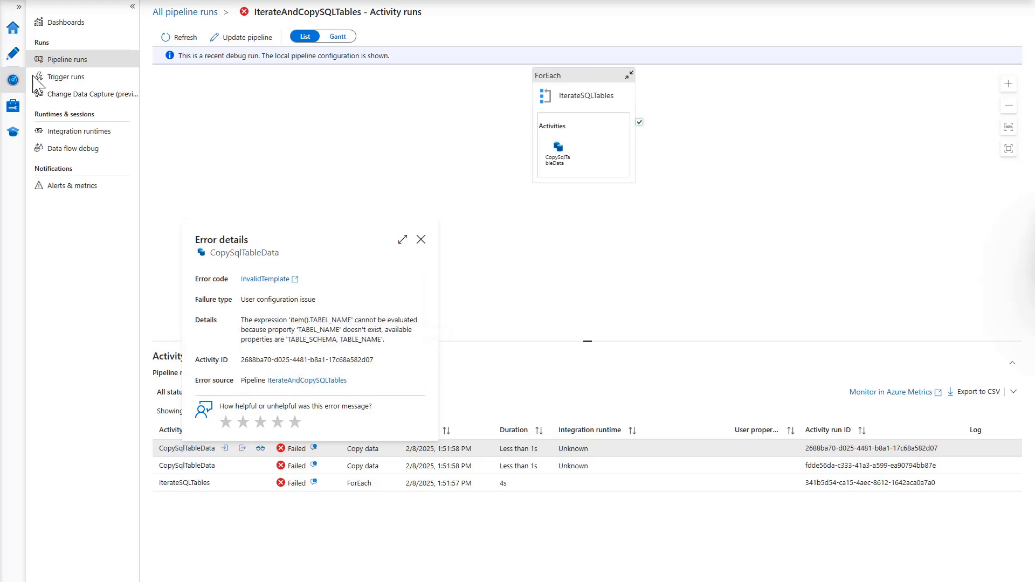
{"action": "left_click", "coordinate": [11, 58]}
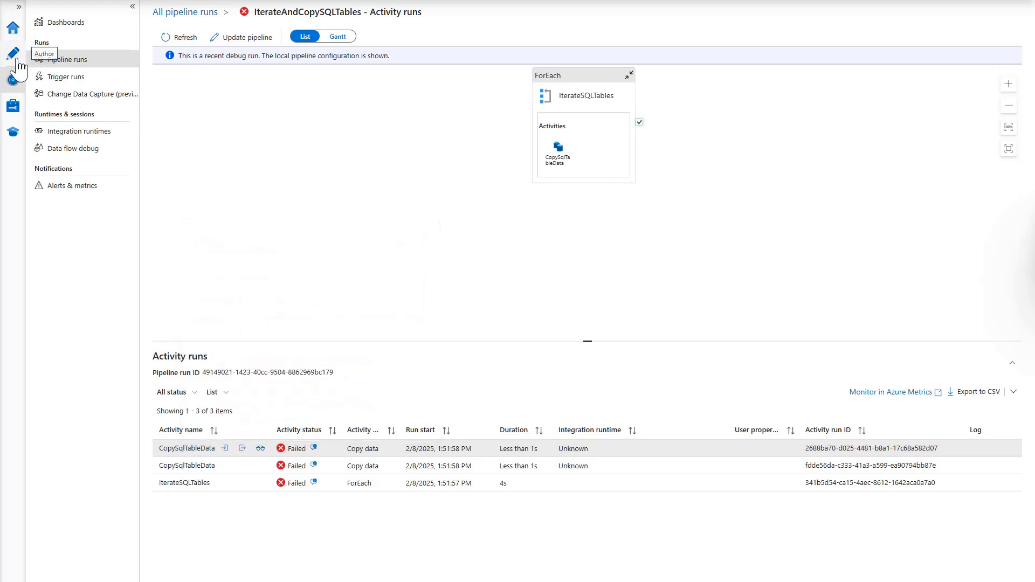
{"action": "left_click", "coordinate": [14, 57]}
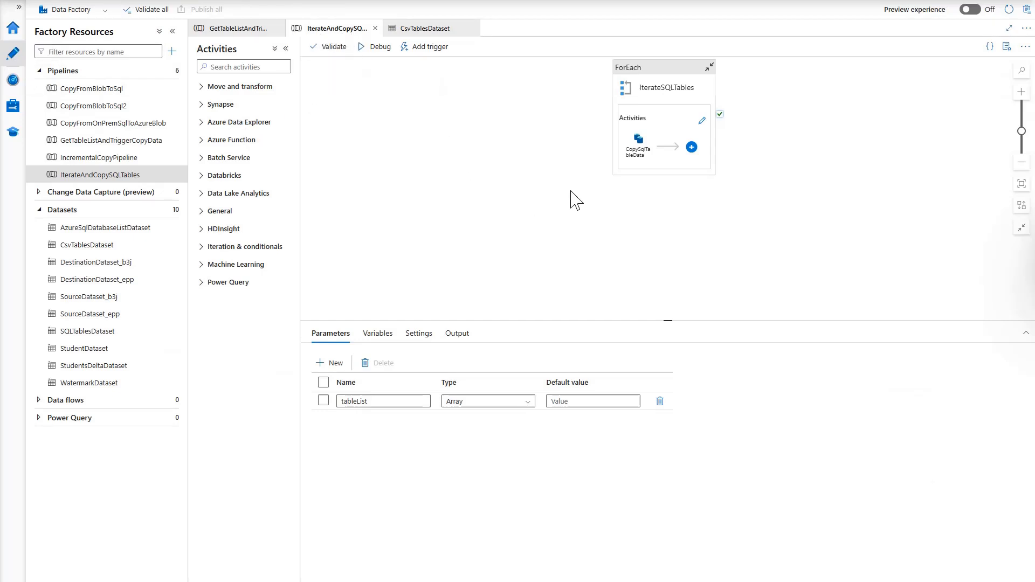
{"action": "left_click", "coordinate": [637, 156]}
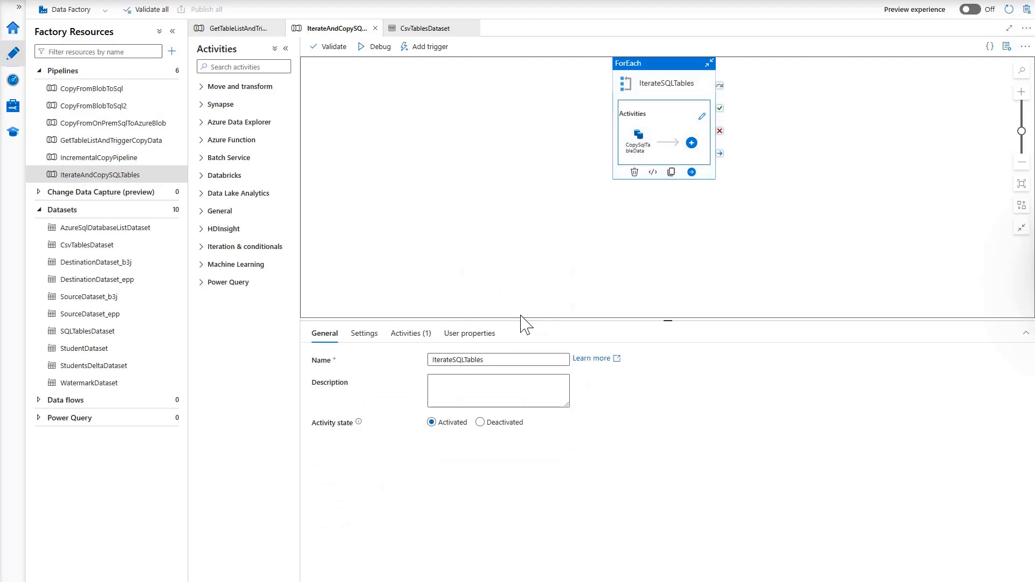
{"action": "left_click", "coordinate": [414, 335]}
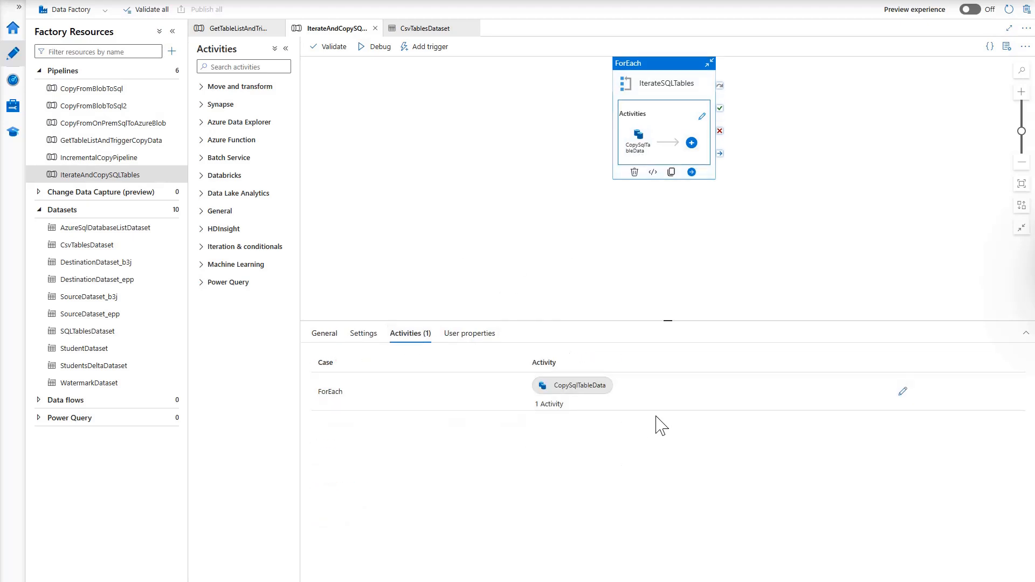
{"action": "left_click", "coordinate": [902, 391]}
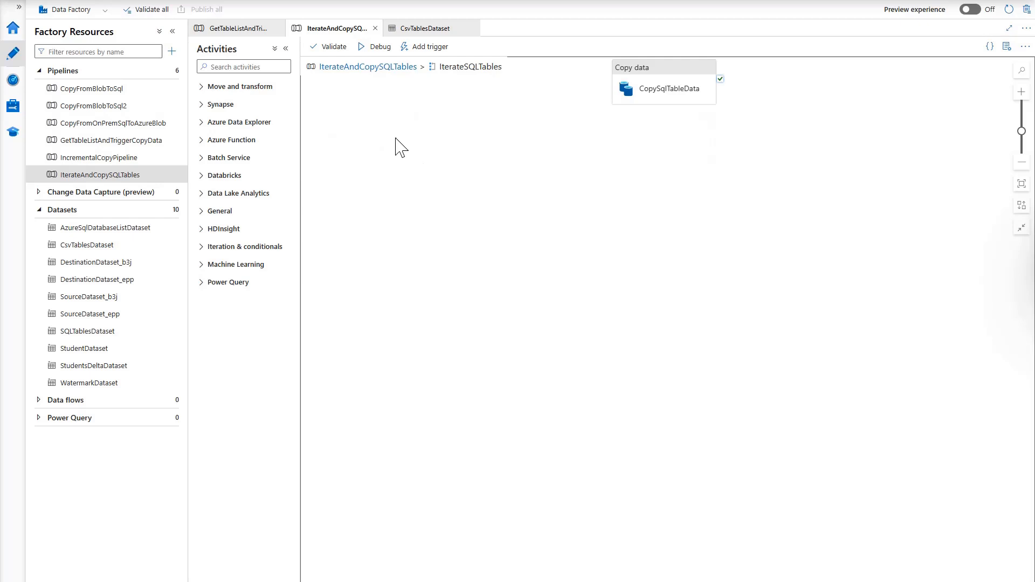
{"action": "left_click", "coordinate": [647, 84]}
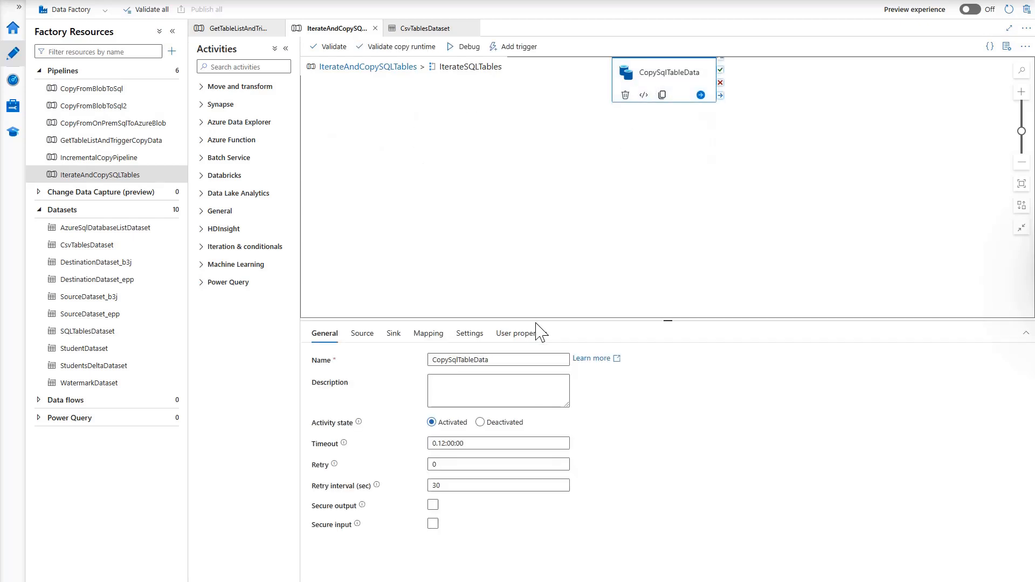
{"action": "left_click", "coordinate": [396, 338]}
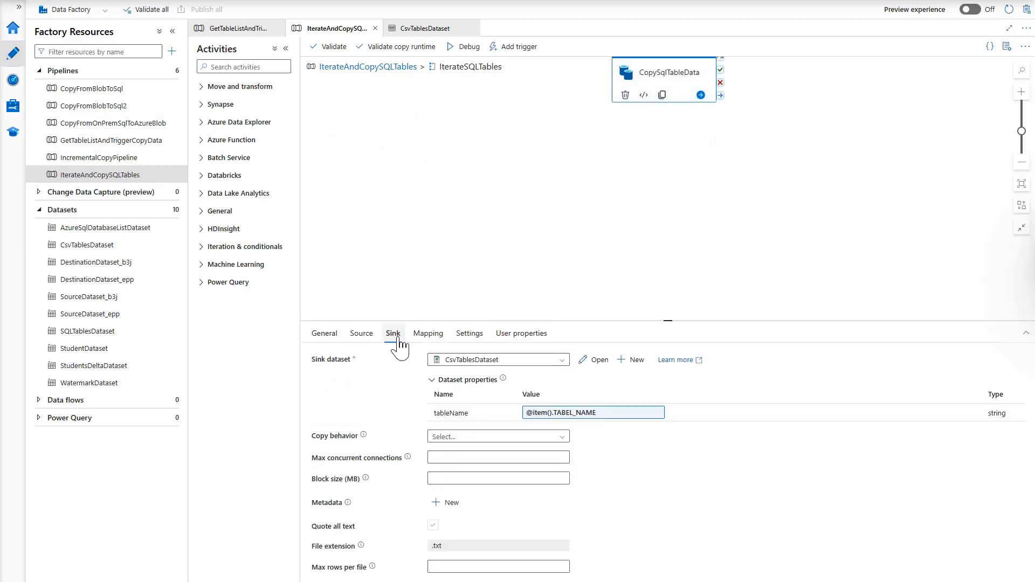
{"action": "left_click", "coordinate": [570, 416]}
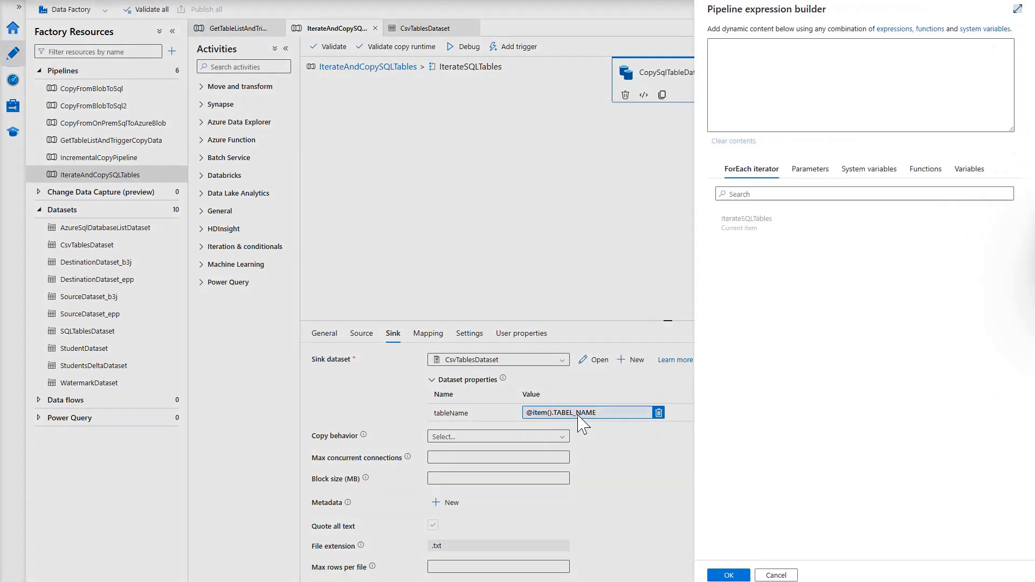
{"action": "left_click", "coordinate": [761, 47]}
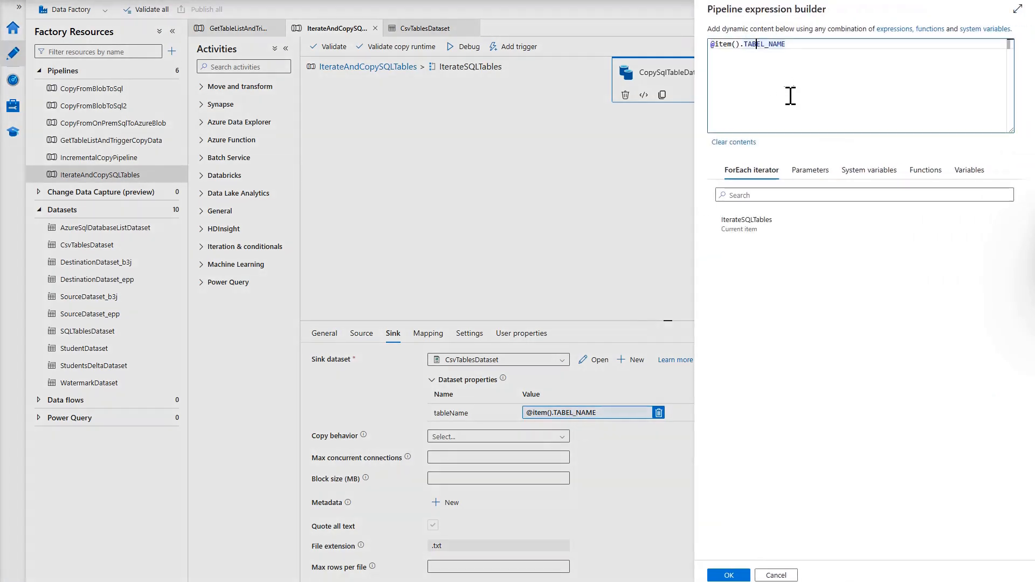
{"action": "key", "text": "BackSpace"}
{"action": "type", "text": "E"}
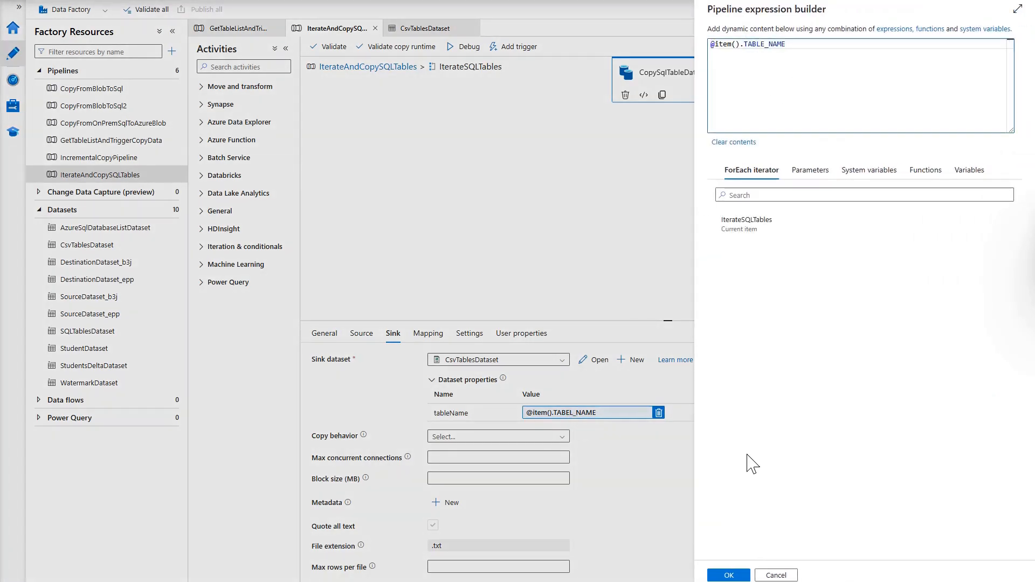
{"action": "left_click", "coordinate": [728, 575]}
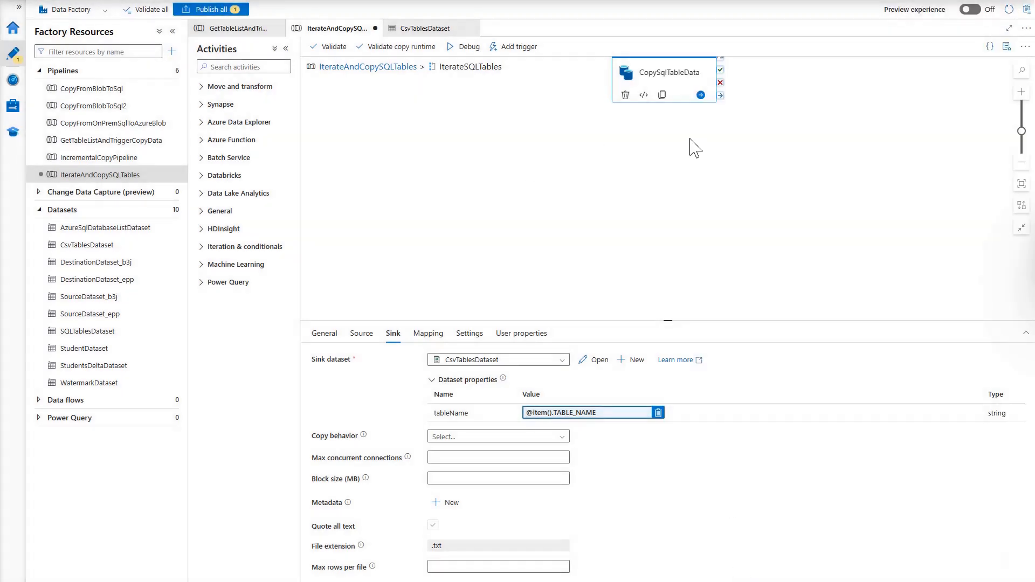
Validate the IterateAndCopySQLTables pipeline and publish its pending change.
{"action": "left_click", "coordinate": [334, 48]}
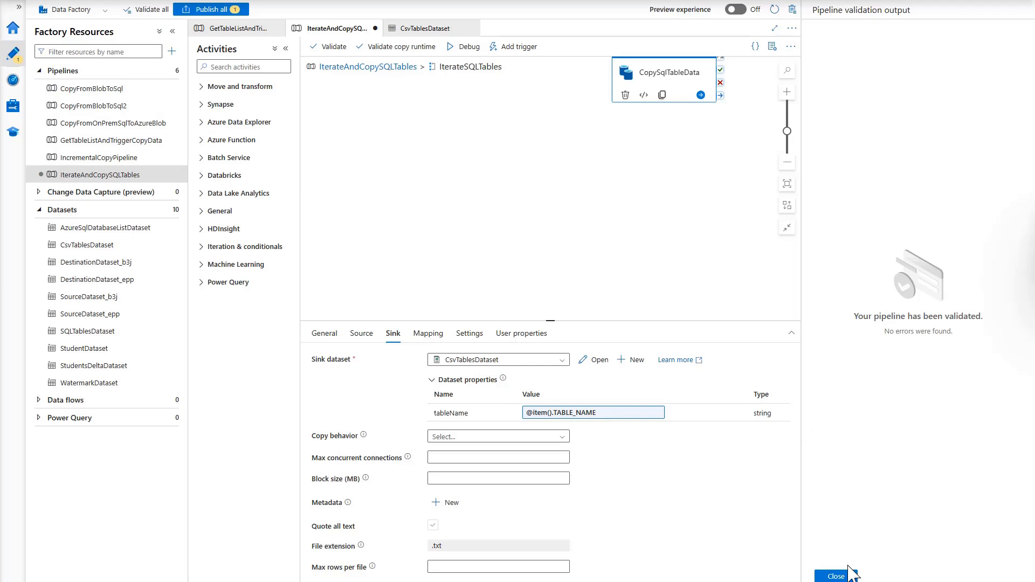
{"action": "left_click", "coordinate": [836, 576]}
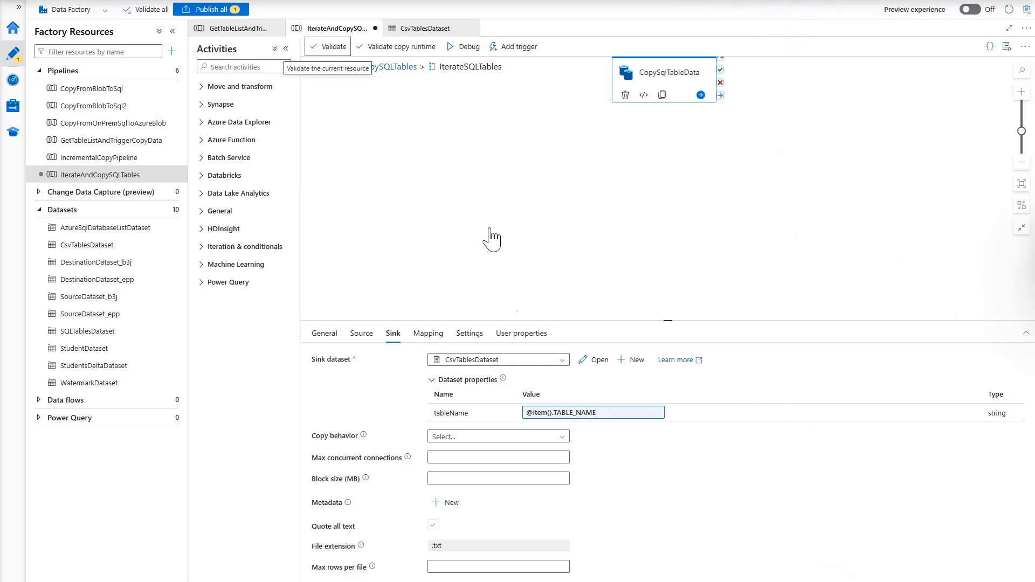
{"action": "left_click", "coordinate": [208, 9]}
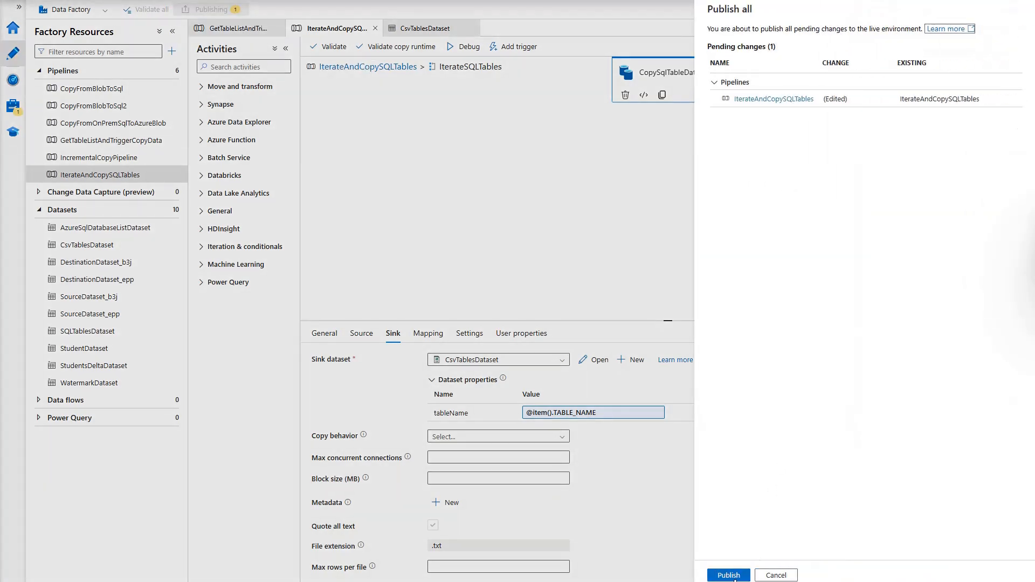
{"action": "left_click", "coordinate": [728, 575]}
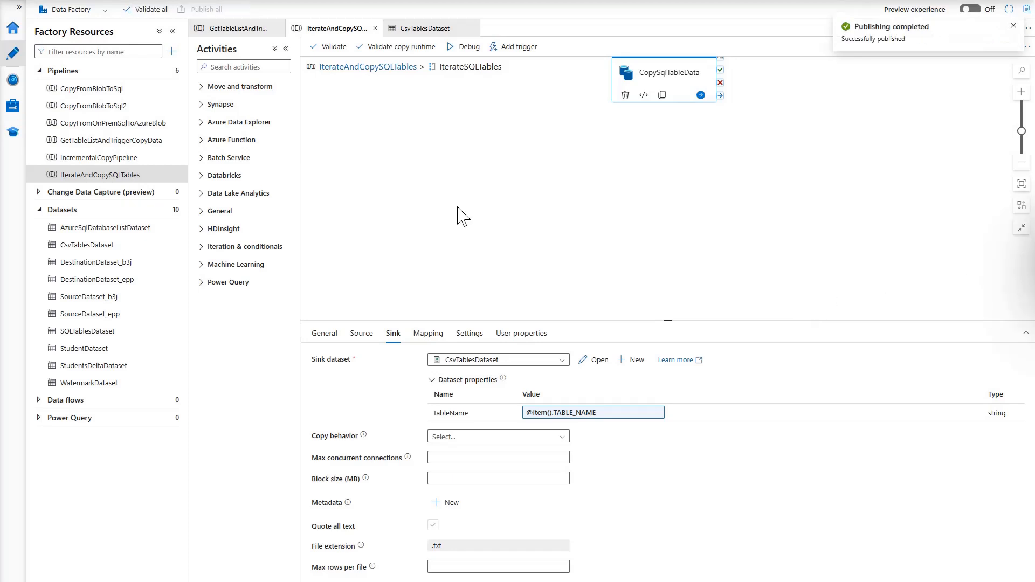
Debug the GetTableListAndTriggerCopyData pipeline and refresh the list of debug pipeline runs in monitoring.
{"action": "left_click", "coordinate": [237, 32]}
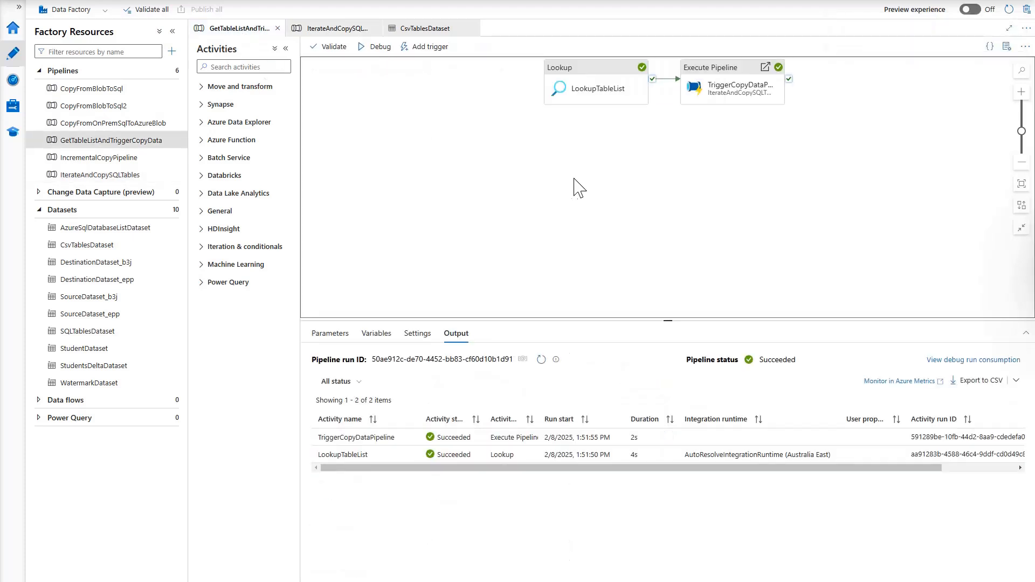
{"action": "left_click_drag", "start_coordinate": [732, 165], "coordinate": [584, 242]}
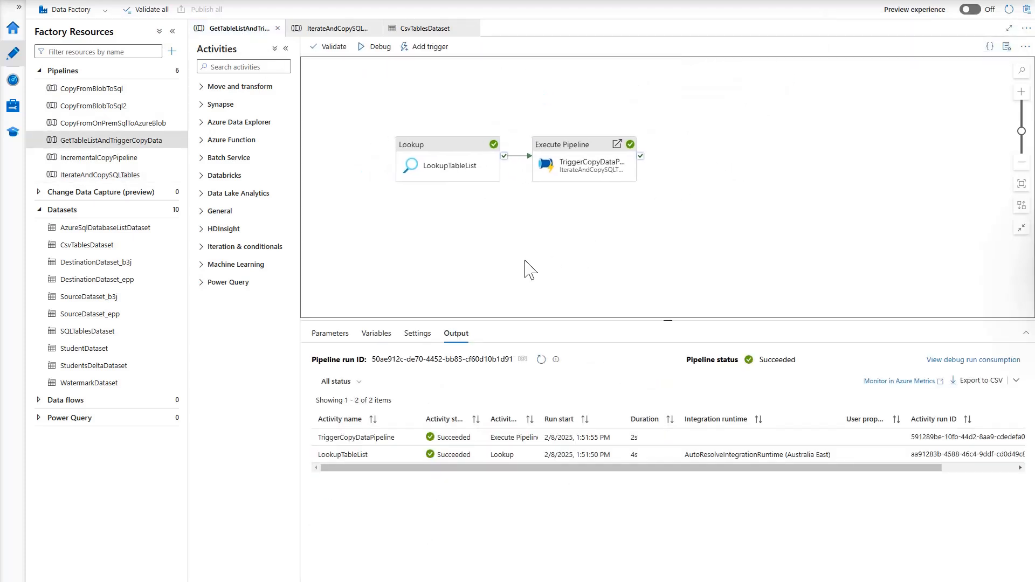
{"action": "left_click", "coordinate": [381, 48]}
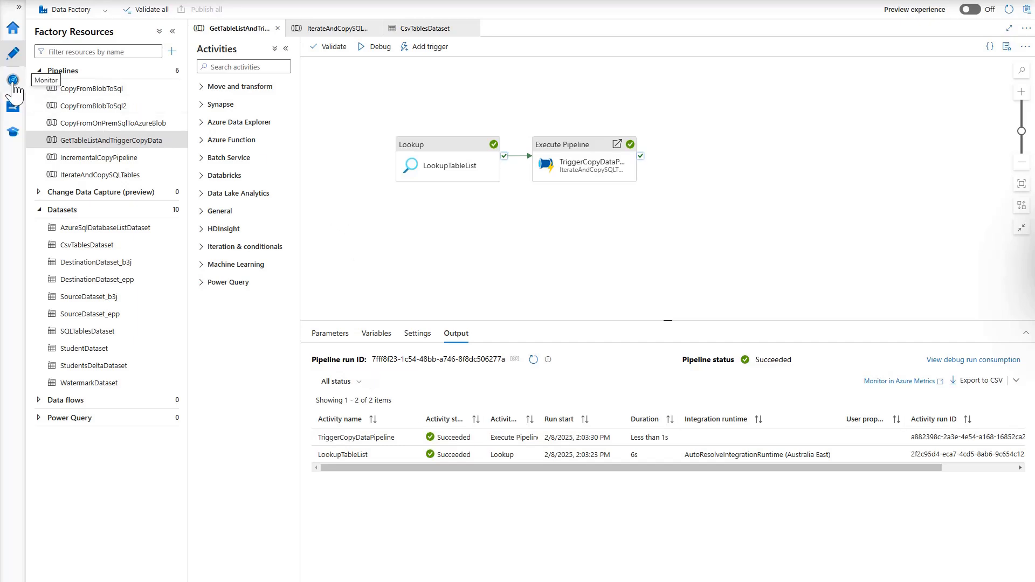
{"action": "left_click", "coordinate": [13, 80]}
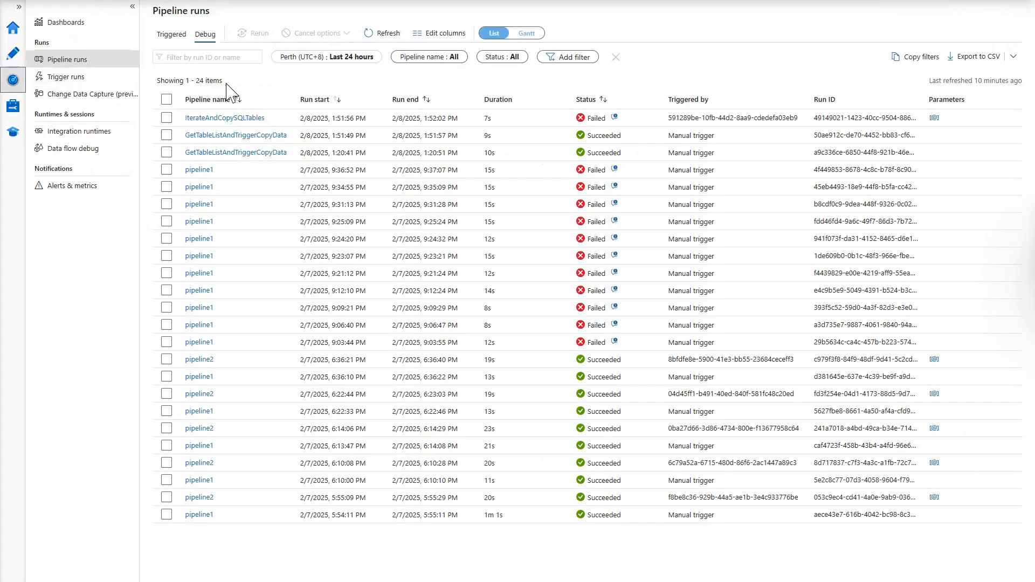
{"action": "left_click", "coordinate": [383, 34]}
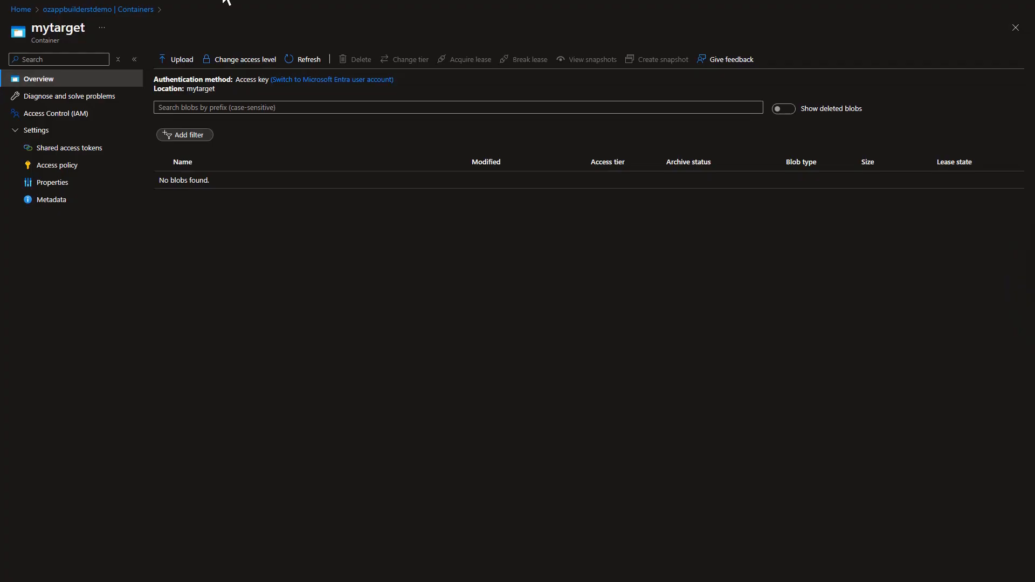
In the Azure portal, refresh the mytarget container and inspect the contents of students.csv and watermark.csv.
{"action": "left_click", "coordinate": [304, 61]}
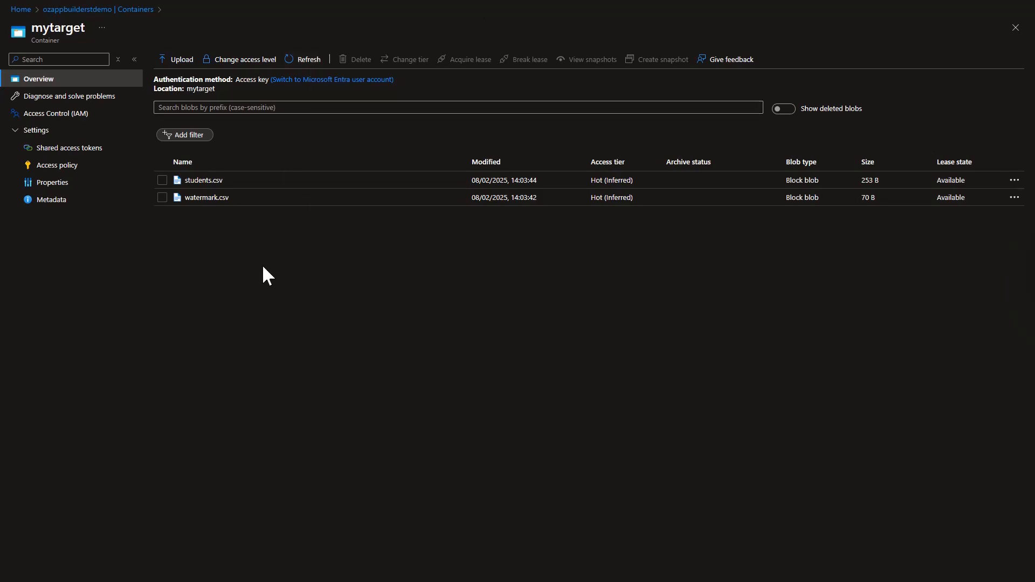
{"action": "left_click", "coordinate": [203, 180]}
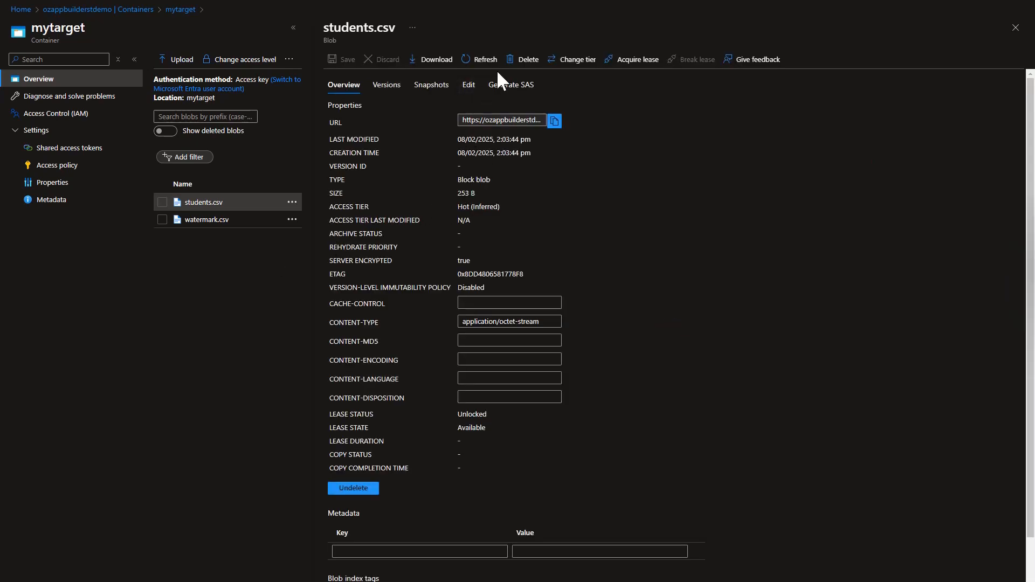
{"action": "left_click", "coordinate": [467, 91]}
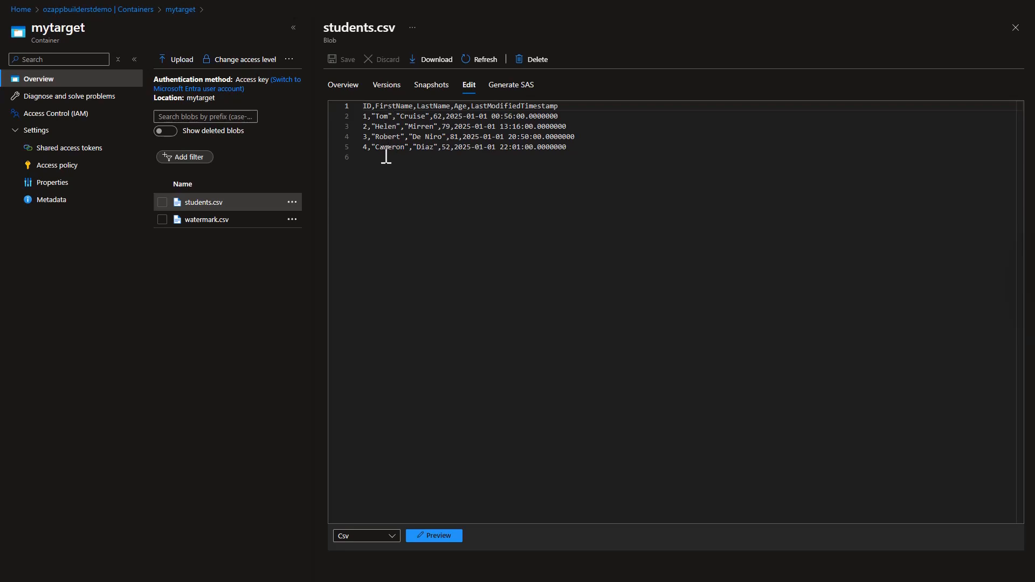
{"action": "left_click", "coordinate": [214, 222]}
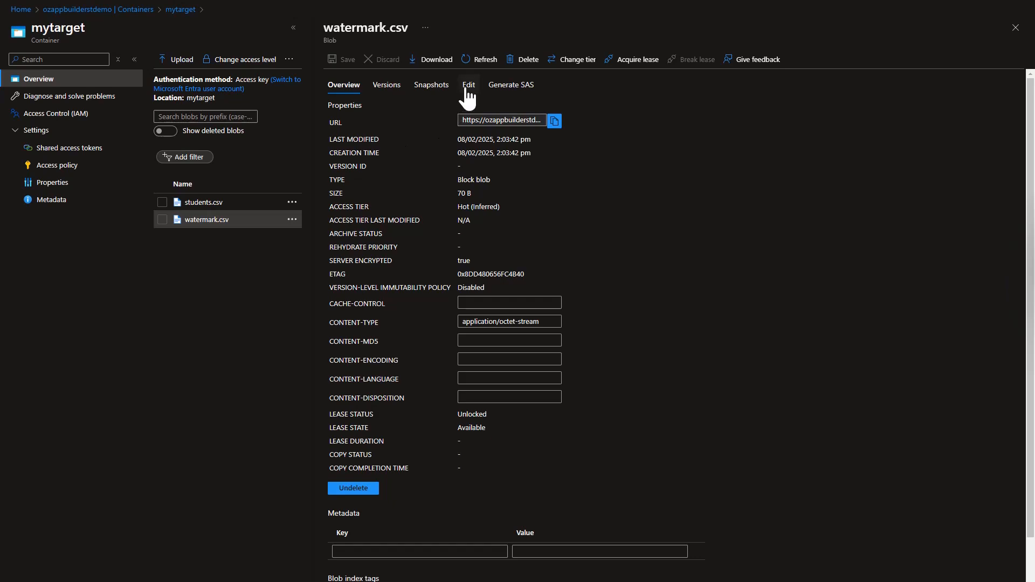
{"action": "left_click", "coordinate": [467, 86]}
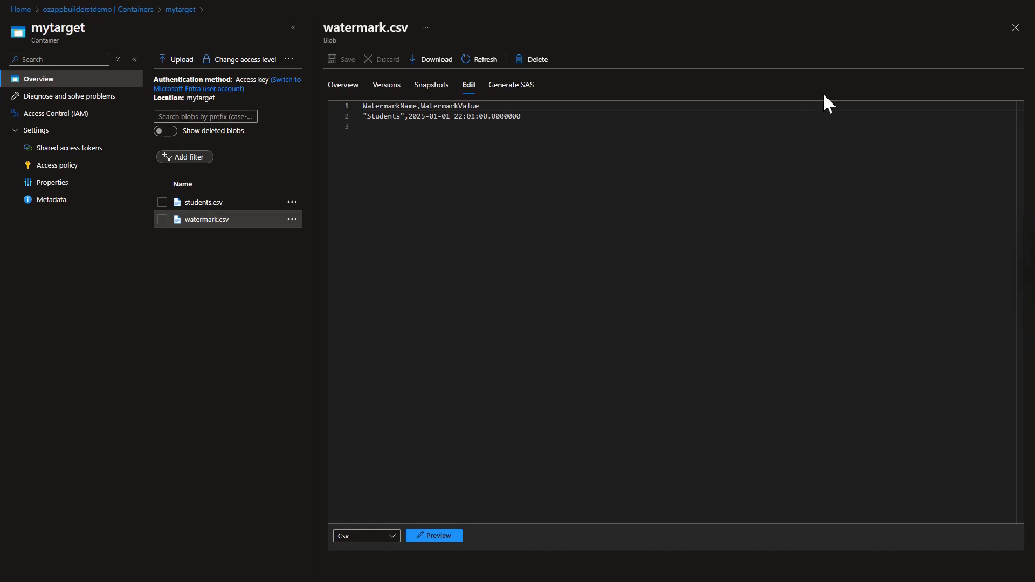
{"action": "left_click", "coordinate": [1016, 30]}
Delete students.csv and watermark.csv from the mytarget container, including their blob snapshots.
{"action": "left_click", "coordinate": [161, 180]}
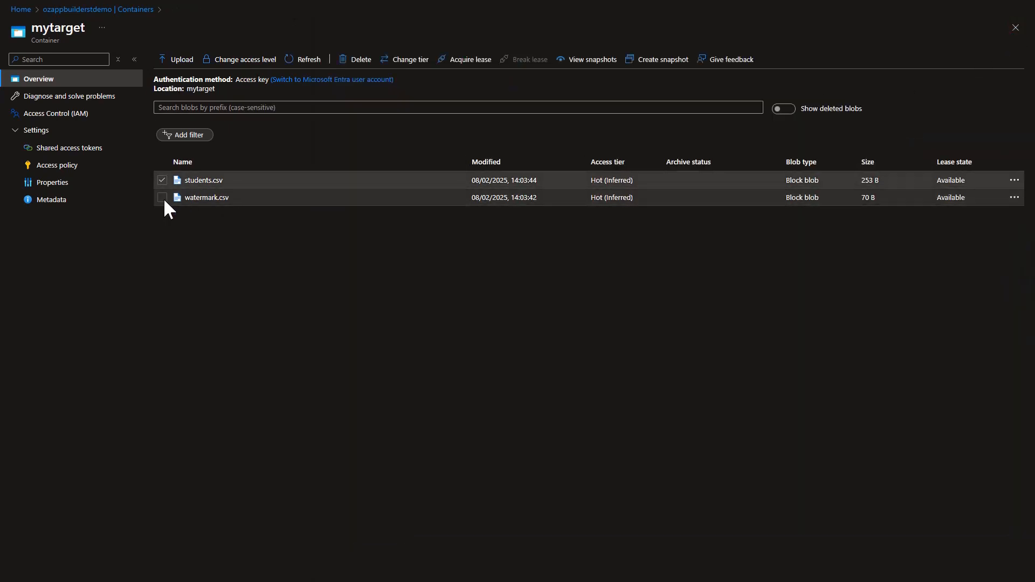
{"action": "left_click", "coordinate": [162, 197]}
{"action": "left_click", "coordinate": [356, 61]}
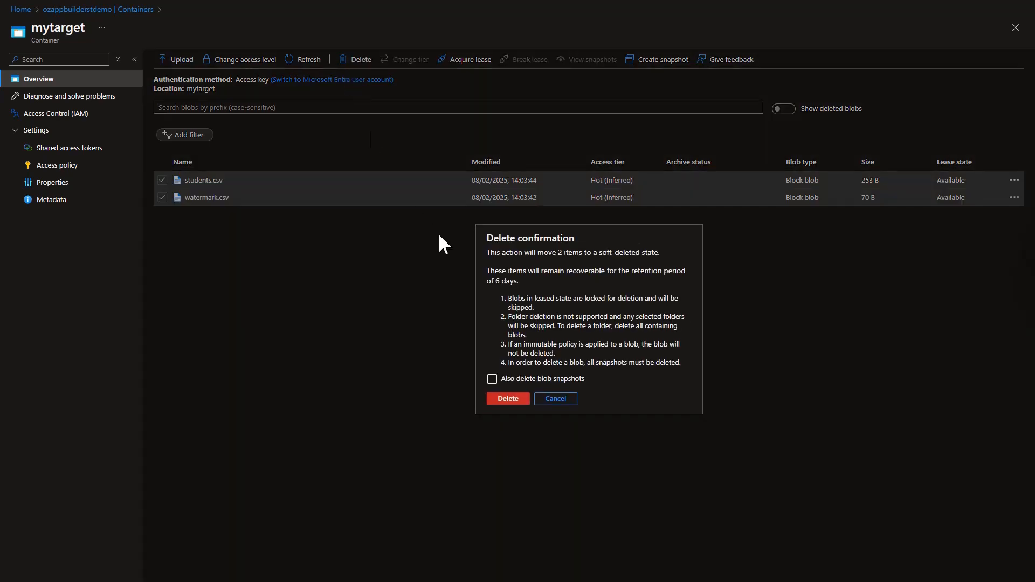
{"action": "left_click", "coordinate": [492, 379]}
{"action": "left_click", "coordinate": [505, 399]}
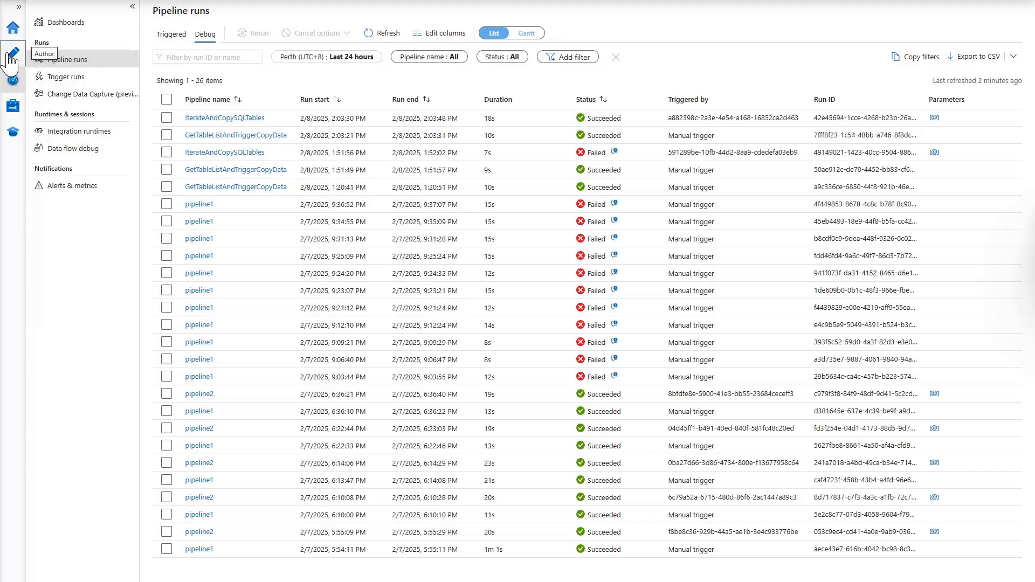
Back in Data Factory, add an If Condition activity below the existing activities in the GetTableListAndTriggerCopyData pipeline.
{"action": "left_click", "coordinate": [11, 57]}
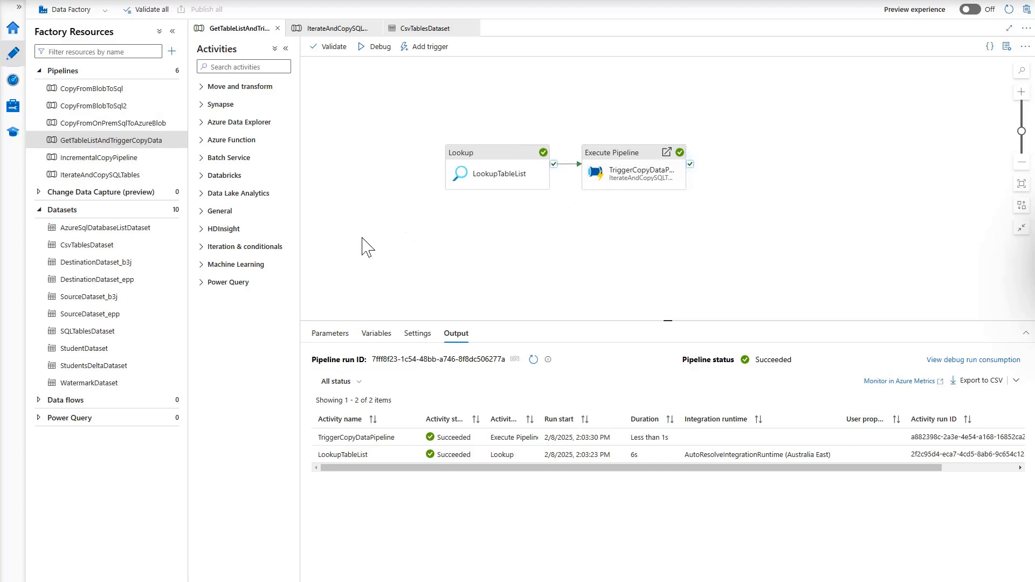
{"action": "left_click", "coordinate": [202, 247]}
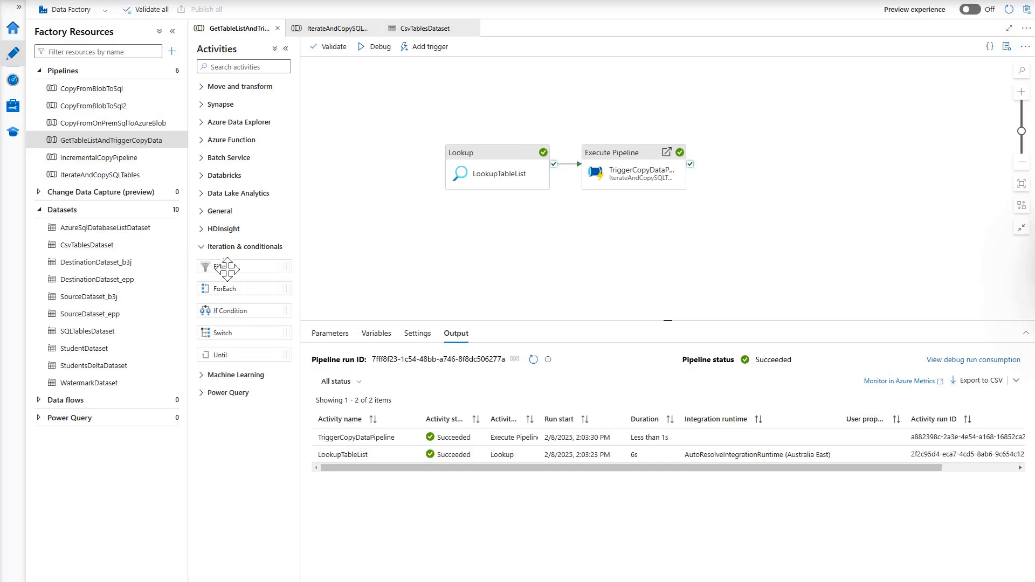
{"action": "left_click_drag", "start_coordinate": [233, 313], "coordinate": [576, 234]}
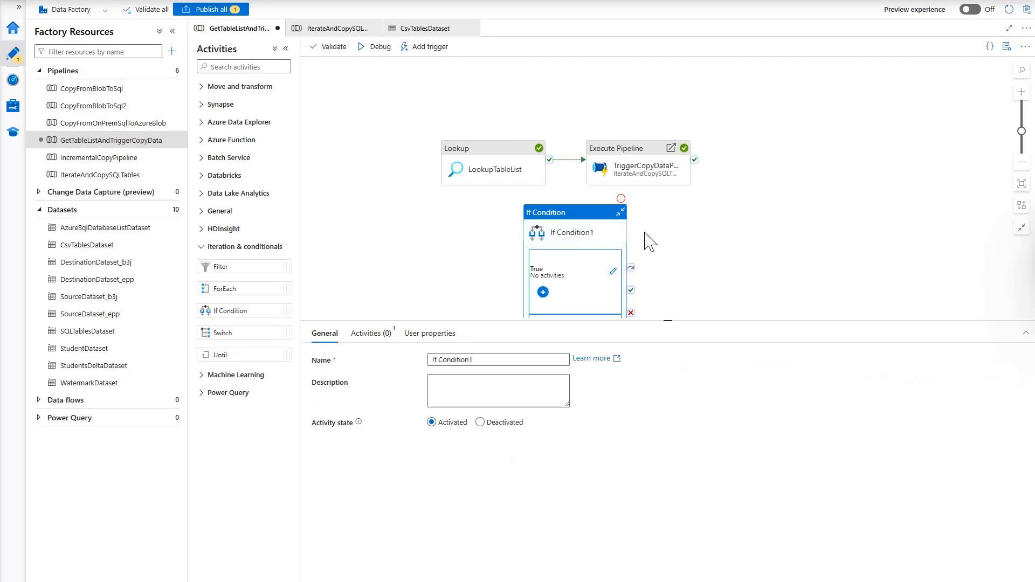
{"action": "scroll", "coordinate": [723, 211], "scroll_direction": "down", "scroll_amount": 1}
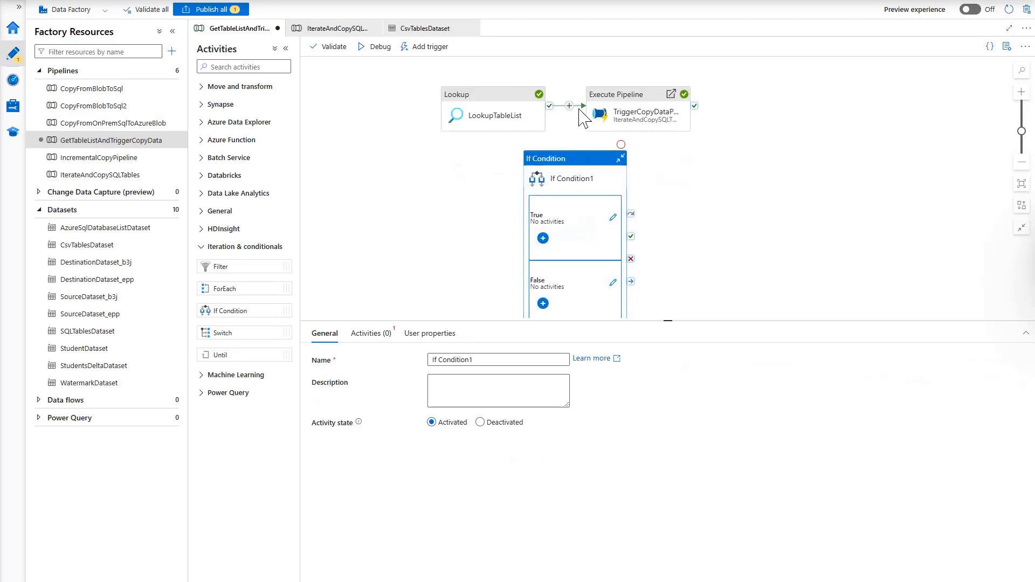
Remove the link from LookupTableList to the Execute Pipeline activity and connect the lookup's success output to the If Condition activity.
{"action": "left_click", "coordinate": [557, 144]}
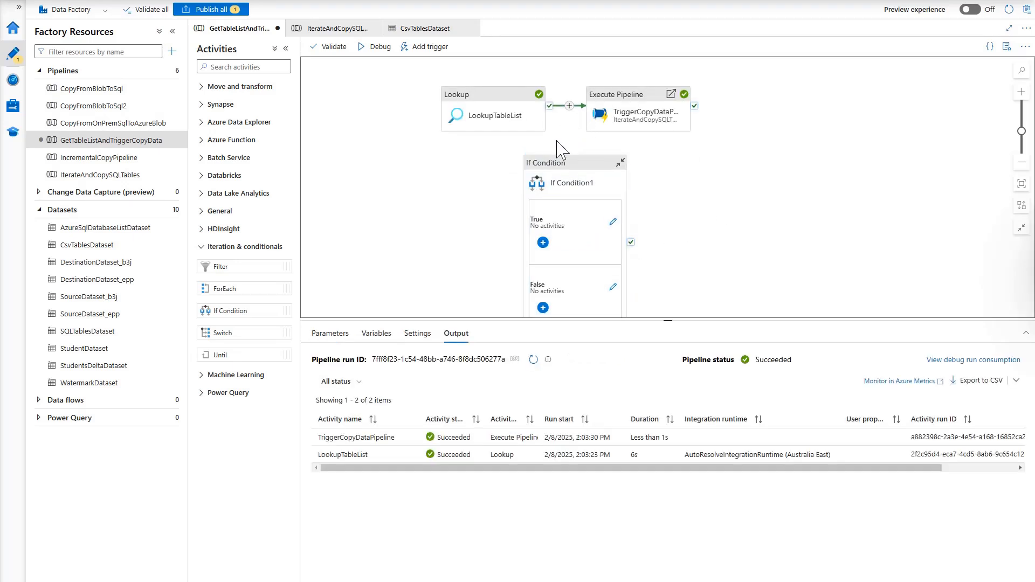
{"action": "left_click", "coordinate": [578, 111]}
{"action": "key", "text": "Delete"}
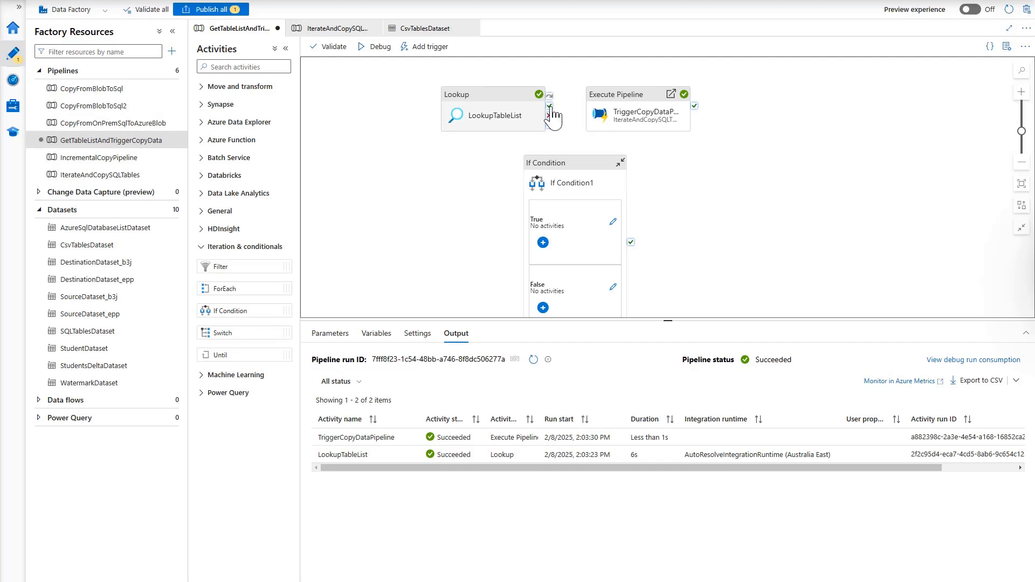
{"action": "left_click_drag", "start_coordinate": [549, 105], "coordinate": [525, 229]}
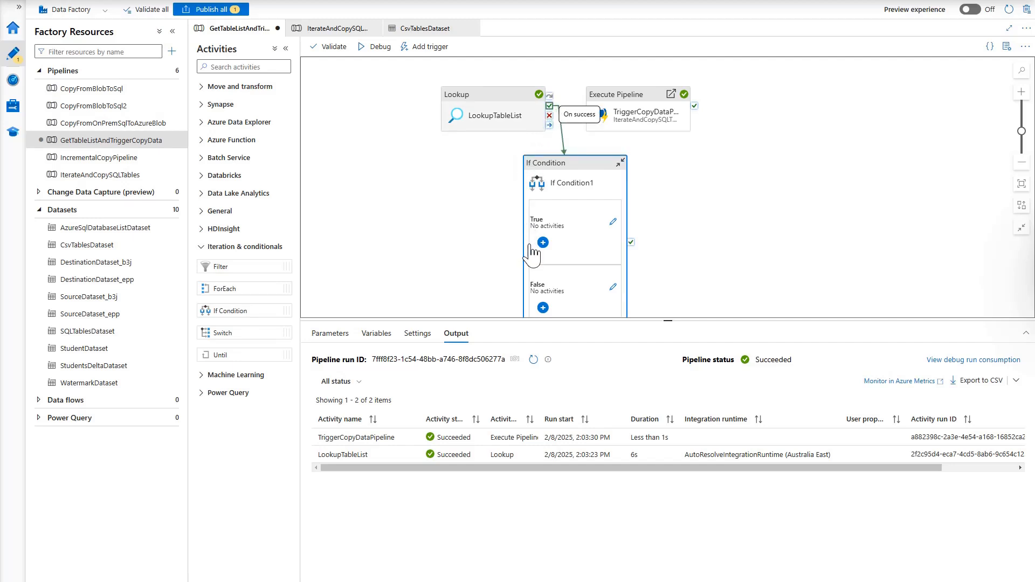
Rearrange the canvas so LookupTableList sits to the left of the If Condition and TriggerCopyDataPipeline to its right.
{"action": "left_click", "coordinate": [490, 103]}
{"action": "left_click_drag", "start_coordinate": [491, 102], "coordinate": [386, 160]}
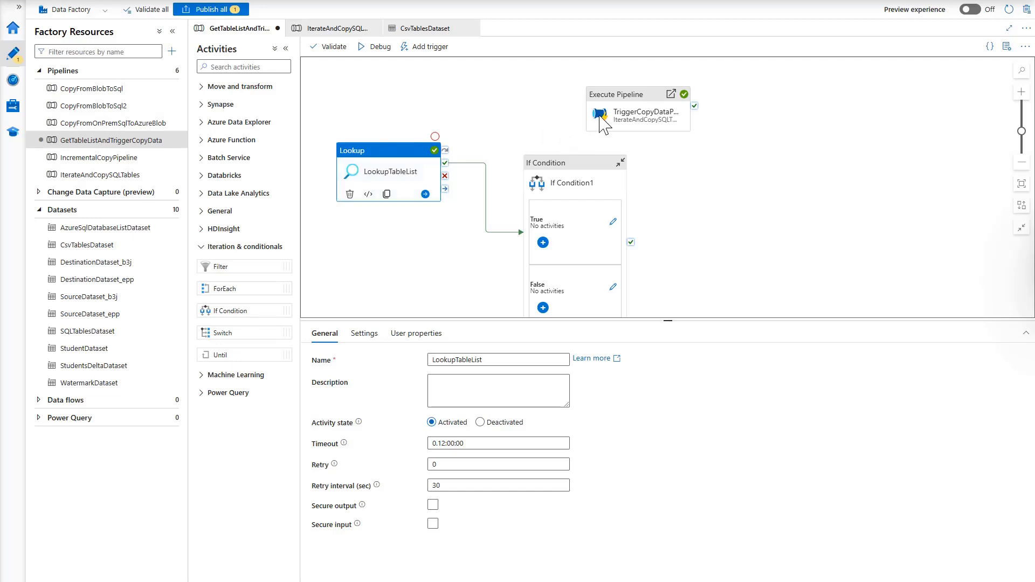
{"action": "left_click_drag", "start_coordinate": [655, 113], "coordinate": [835, 195]}
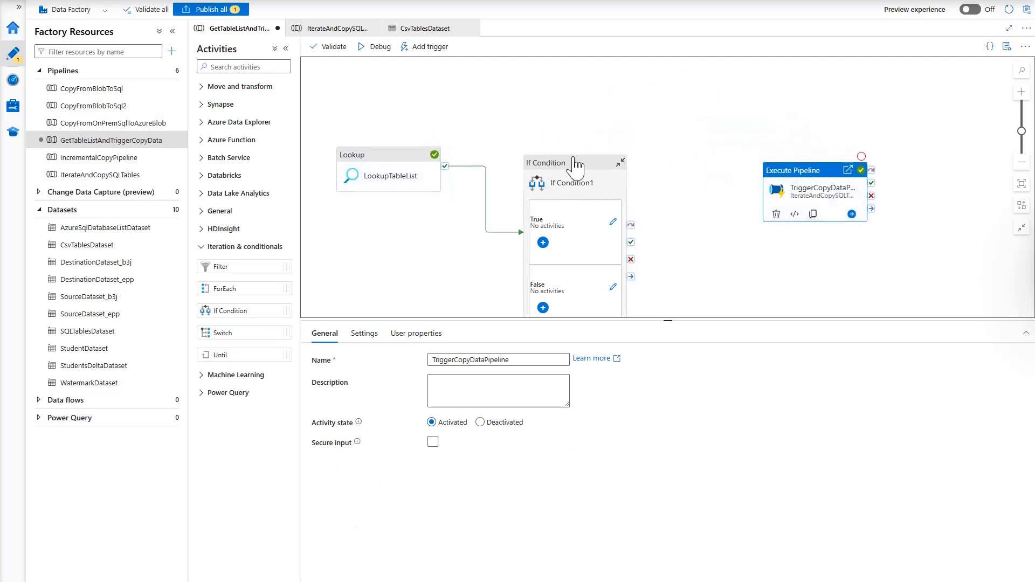
Move the If Condition activity up between the other two activities and rename it IfAnyTable.
{"action": "left_click_drag", "start_coordinate": [575, 167], "coordinate": [582, 97]}
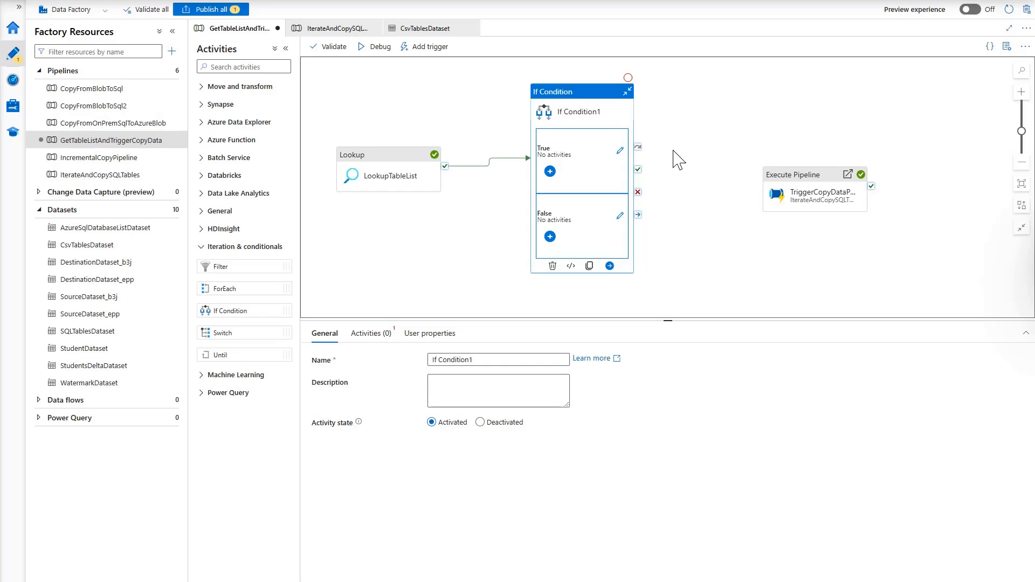
{"action": "left_click_drag", "start_coordinate": [493, 361], "coordinate": [412, 369]}
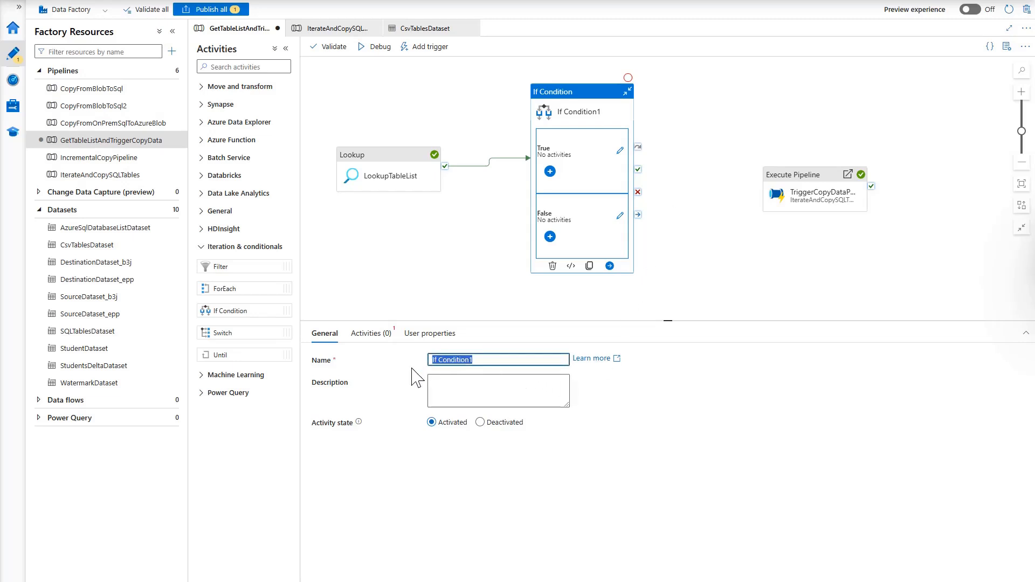
{"action": "type", "text": "IfAnyTable"}
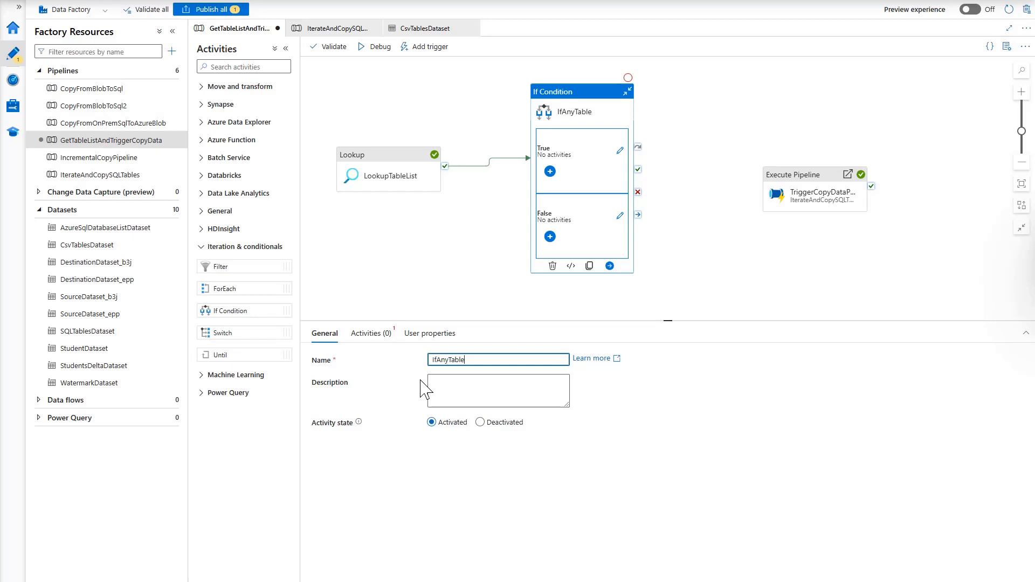
Start the IfAnyTable condition's dynamic expression with the LookupTableList count activity output.
{"action": "left_click", "coordinate": [374, 335]}
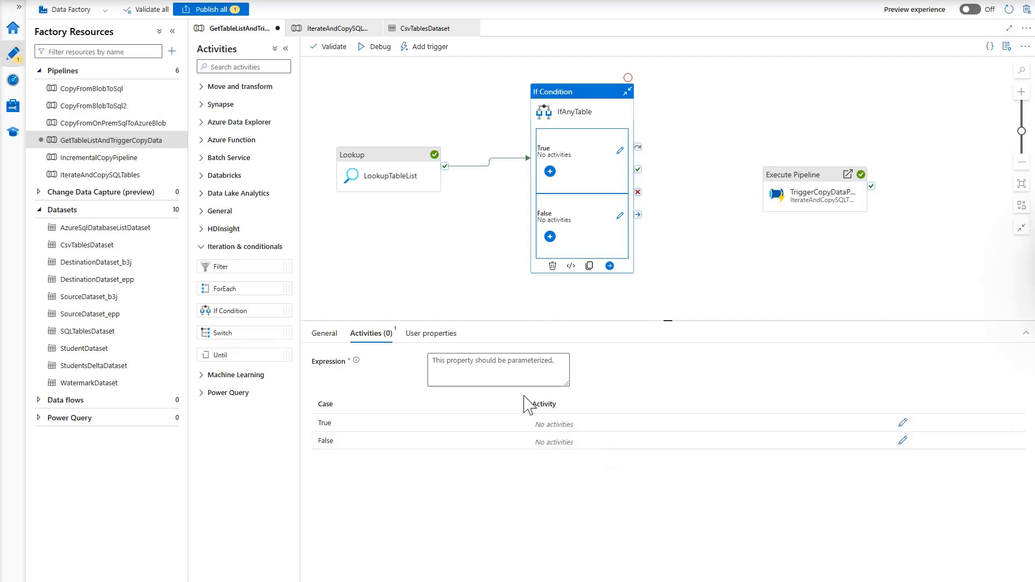
{"action": "left_click", "coordinate": [503, 366]}
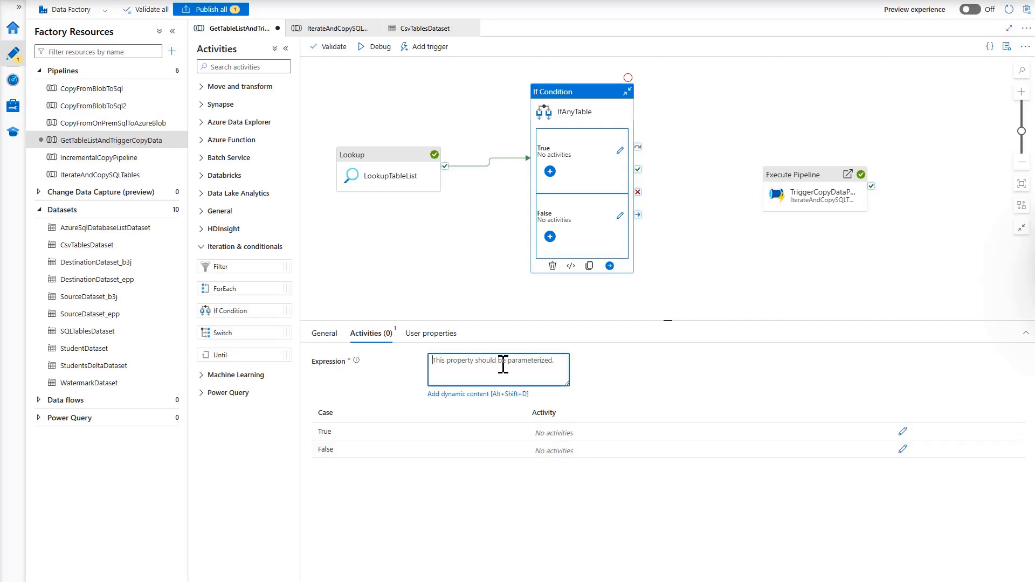
{"action": "left_click", "coordinate": [467, 396]}
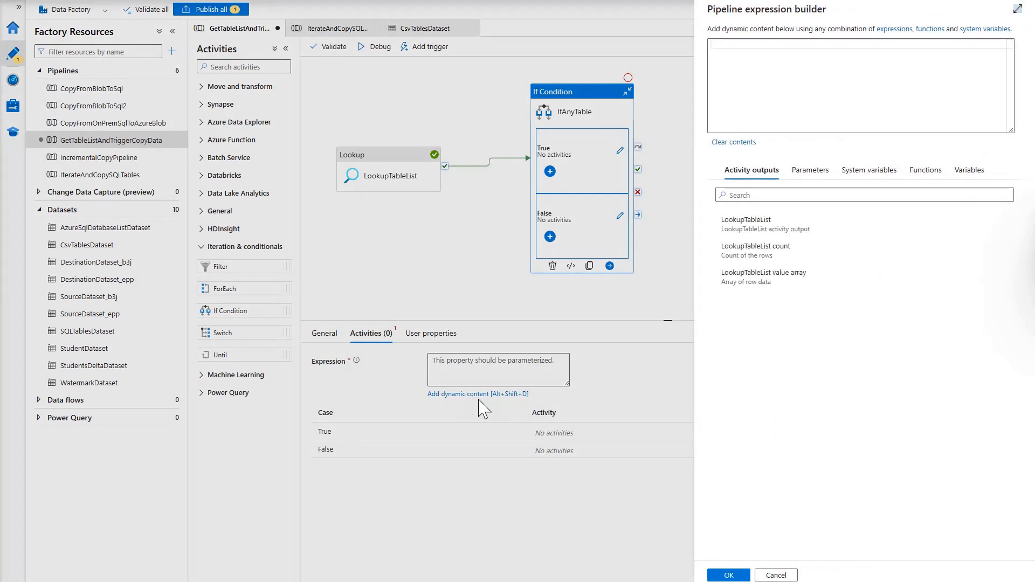
{"action": "left_click", "coordinate": [780, 256]}
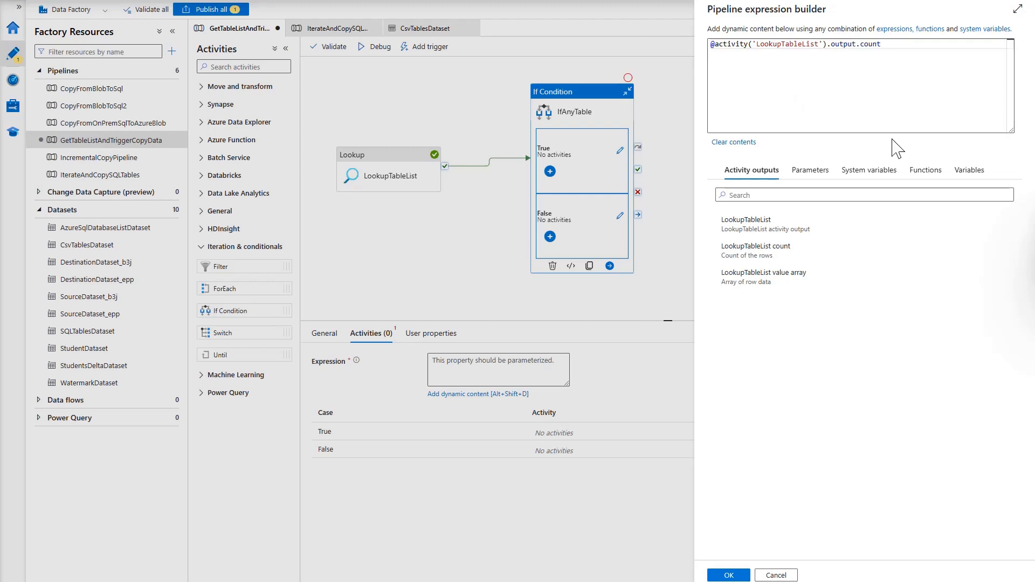
{"action": "left_click", "coordinate": [926, 170]}
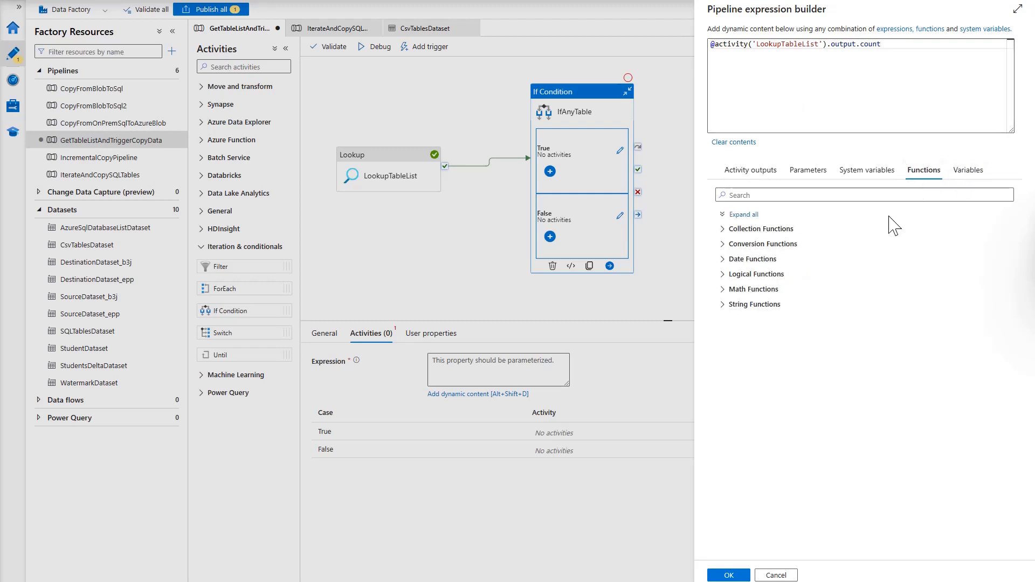
{"action": "left_click", "coordinate": [734, 291]}
{"action": "left_click", "coordinate": [757, 274]}
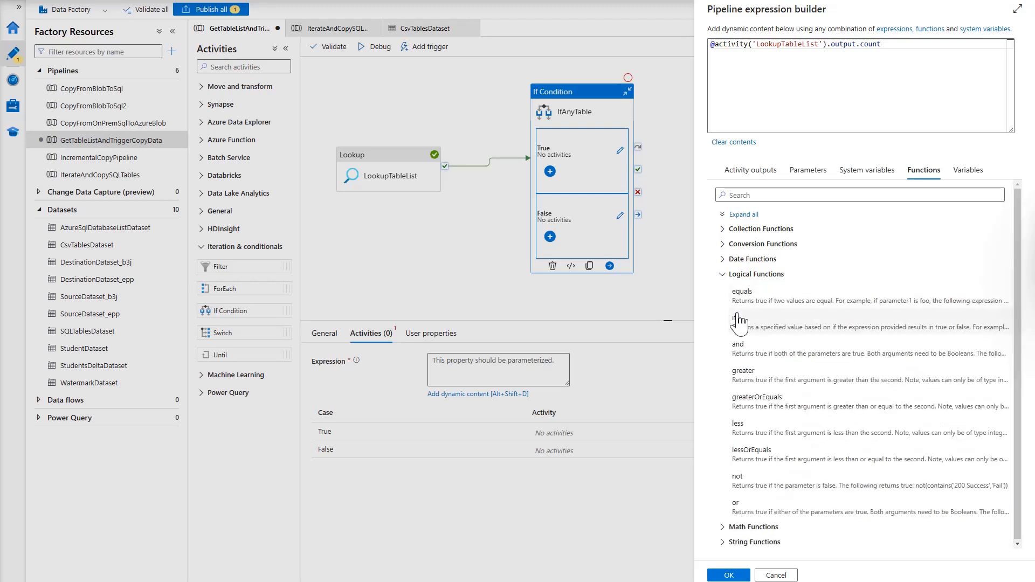
{"action": "left_click", "coordinate": [745, 372]}
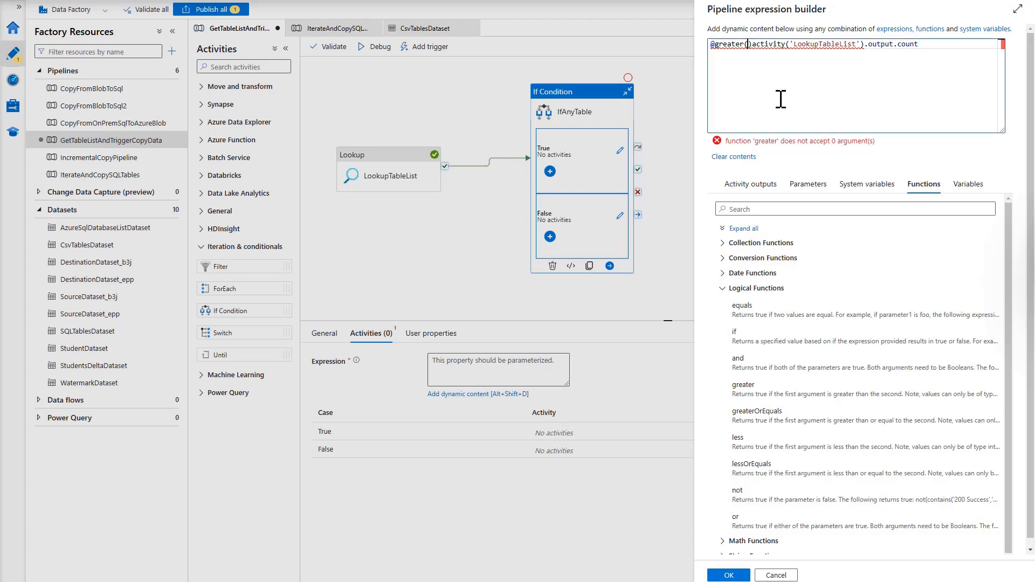
{"action": "key", "text": "Delete"}
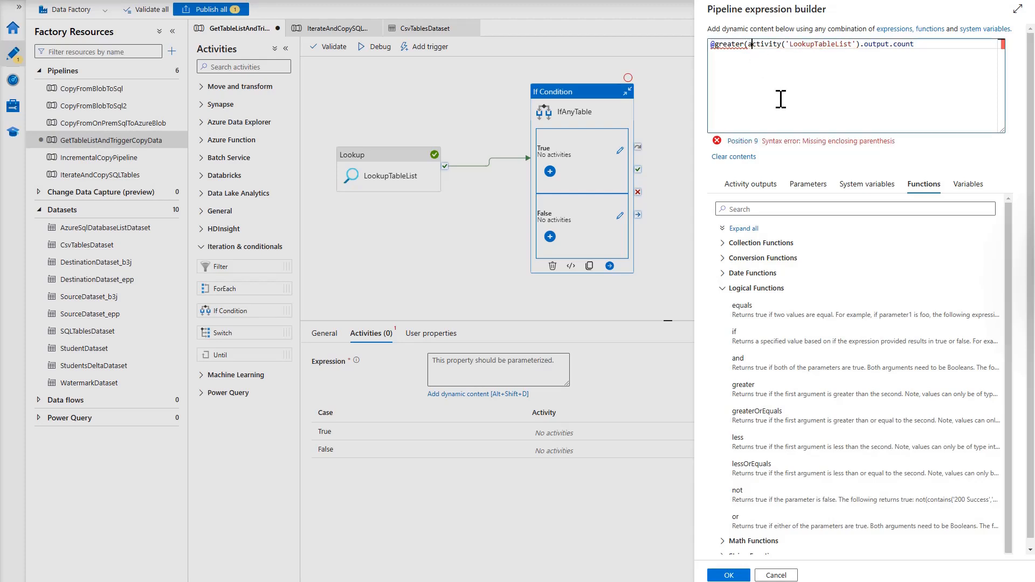
{"action": "key", "text": "Right"}
{"action": "key", "text": "Right"}
{"action": "key", "text": "Right"}
{"action": "key", "text": "Right"}
{"action": "key", "text": "Right"}
{"action": "key", "text": "Right"}
{"action": "key", "text": "Right"}
{"action": "key", "text": "Right"}
{"action": "key", "text": "Right"}
{"action": "key", "text": "Right"}
{"action": "key", "text": "Right"}
{"action": "key", "text": "Right"}
{"action": "key", "text": "Right"}
{"action": "key", "text": "Right"}
{"action": "key", "text": "Right"}
{"action": "key", "text": "Right"}
{"action": "key", "text": "Right"}
{"action": "key", "text": "Right"}
{"action": "key", "text": "Right"}
{"action": "key", "text": "Right"}
{"action": "type", "text": ","}
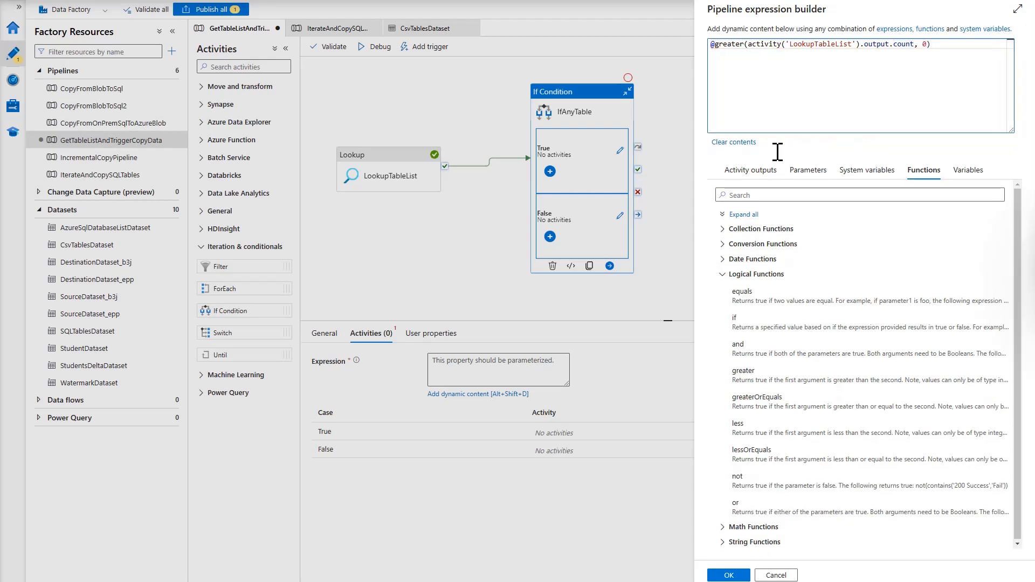
{"action": "left_click", "coordinate": [728, 575]}
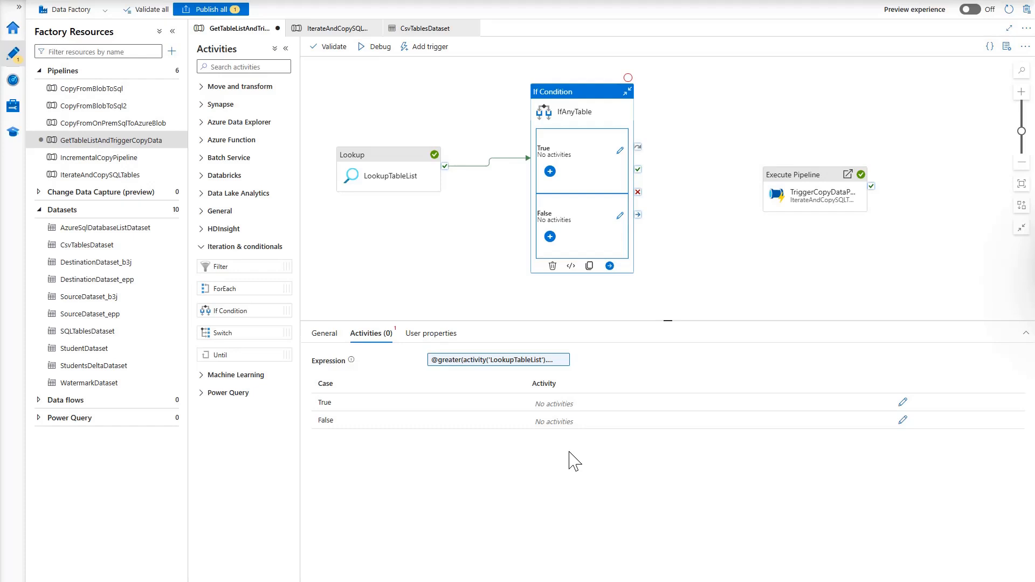
Move the TriggerCopyDataPipeline activity into the True case of IfAnyTable and return to the GetTableListAndTriggerCopyData canvas.
{"action": "right_click", "coordinate": [803, 178]}
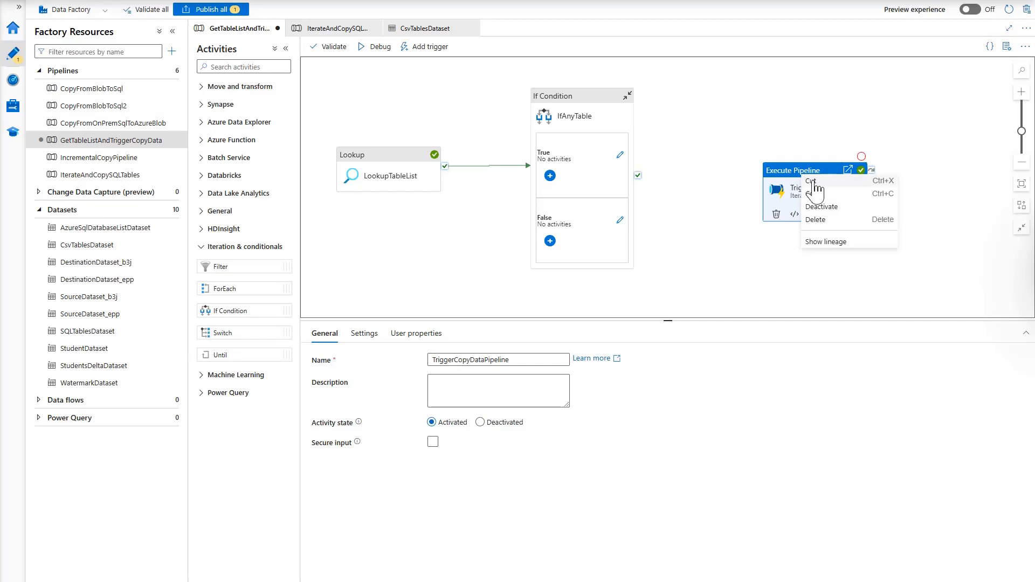
{"action": "left_click", "coordinate": [812, 182]}
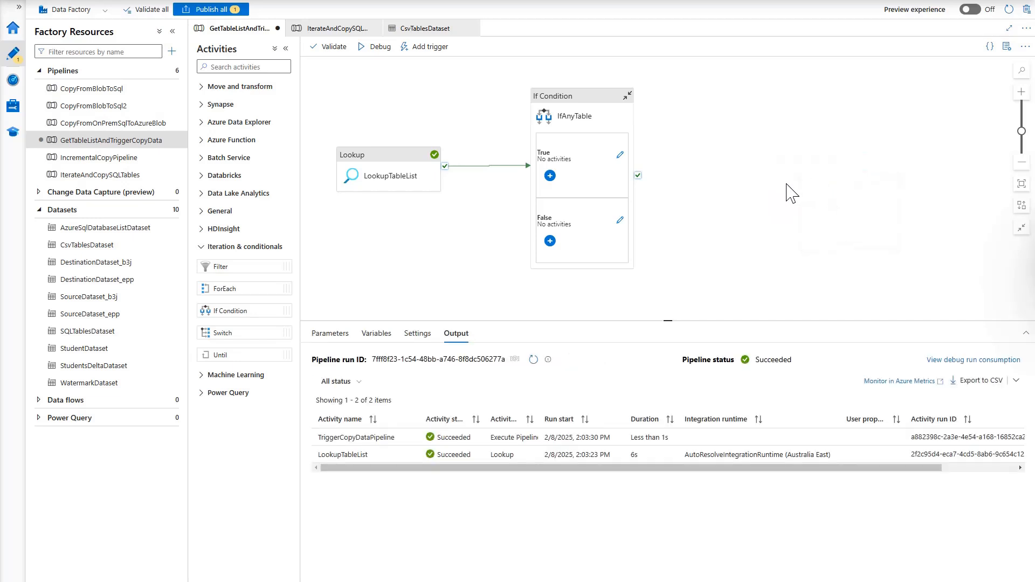
{"action": "left_click", "coordinate": [581, 178]}
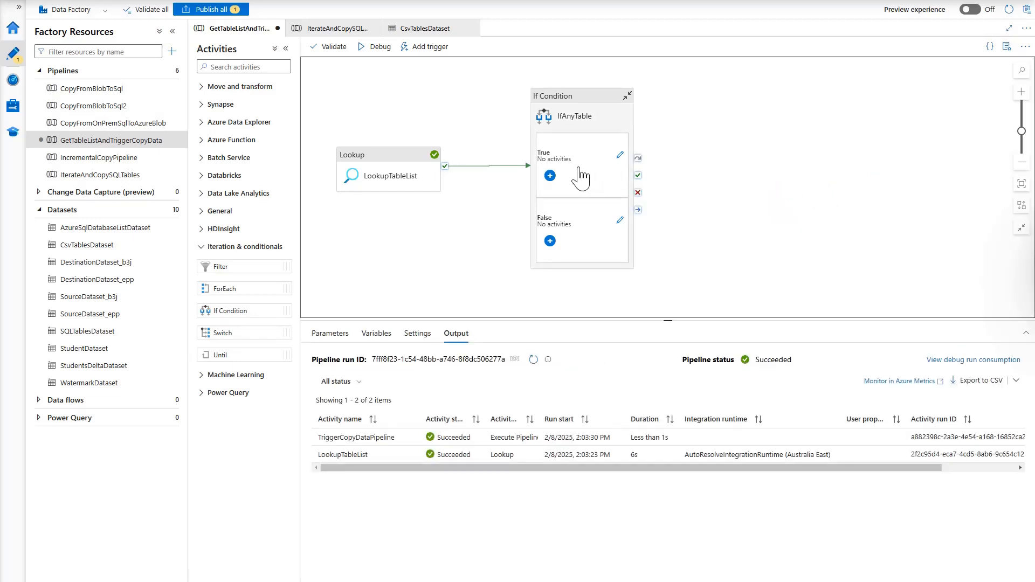
{"action": "left_click", "coordinate": [621, 156]}
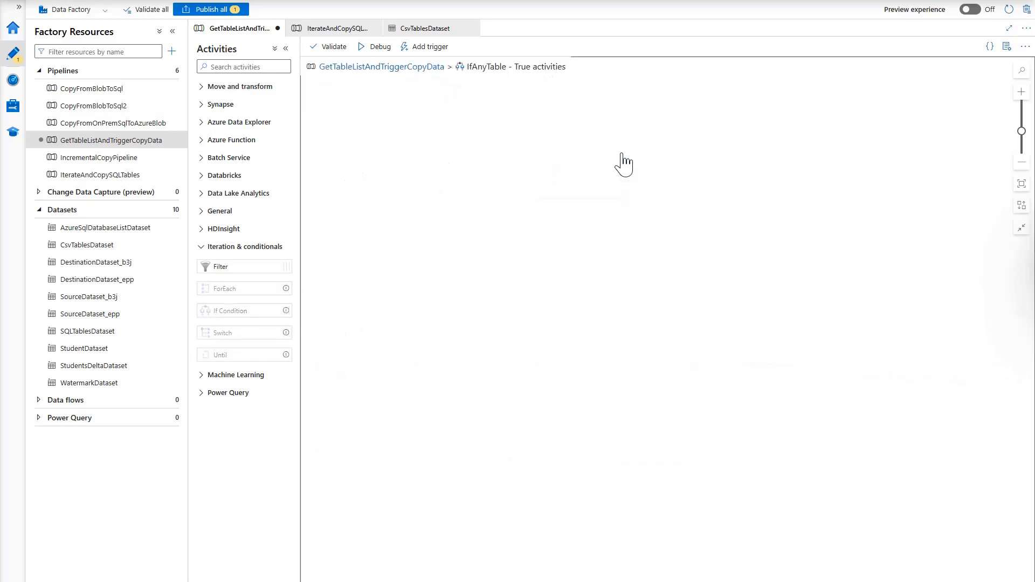
{"action": "right_click", "coordinate": [492, 175]}
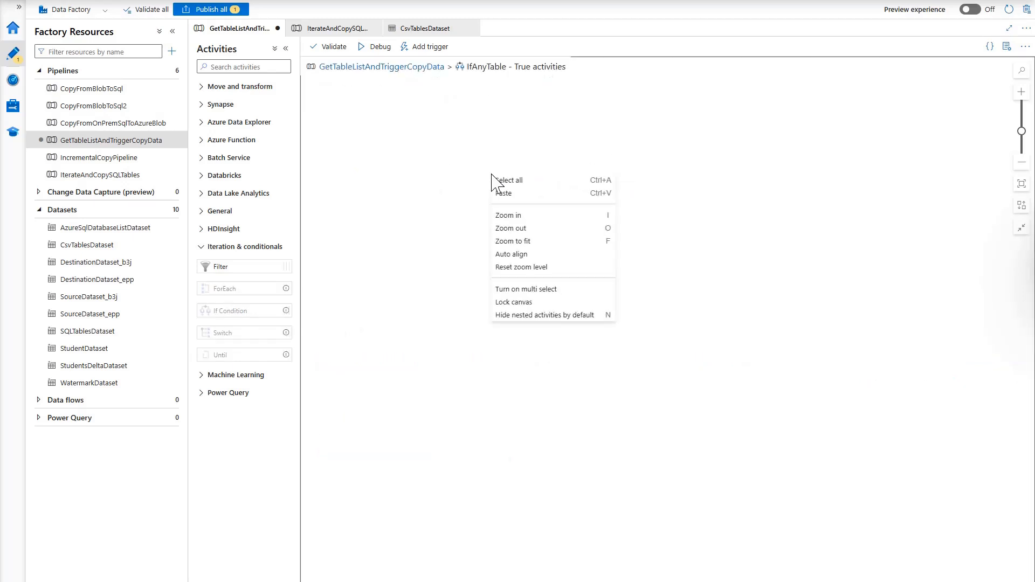
{"action": "left_click", "coordinate": [504, 193]}
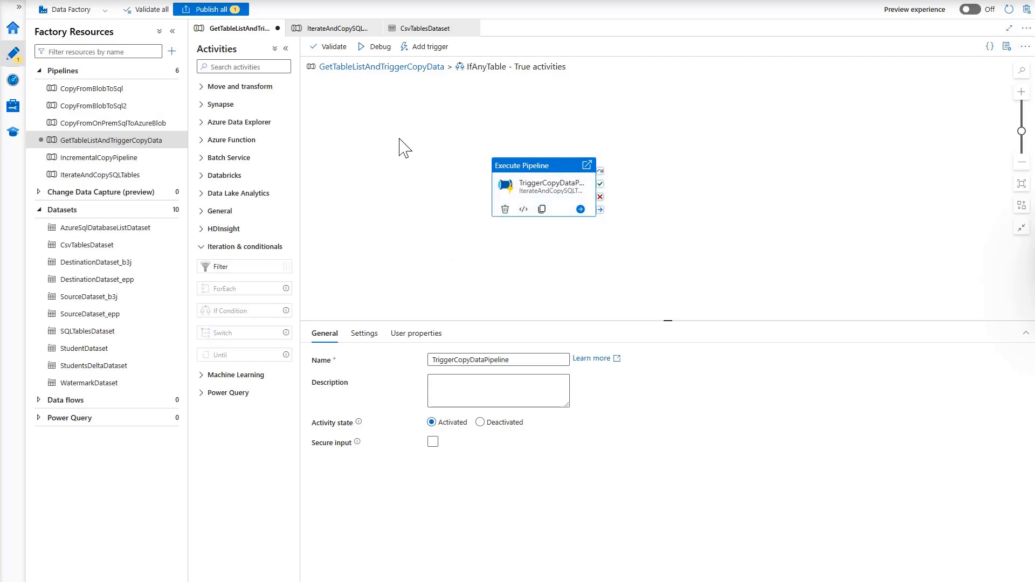
{"action": "left_click", "coordinate": [384, 69]}
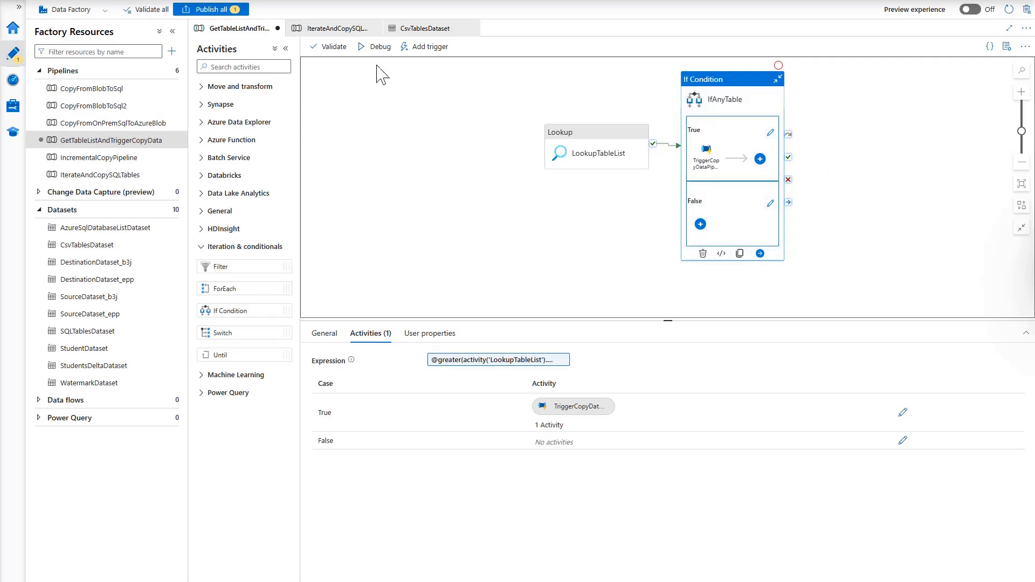
Validate the GetTableListAndTriggerCopyData pipeline and publish its pending changes.
{"action": "left_click", "coordinate": [330, 49]}
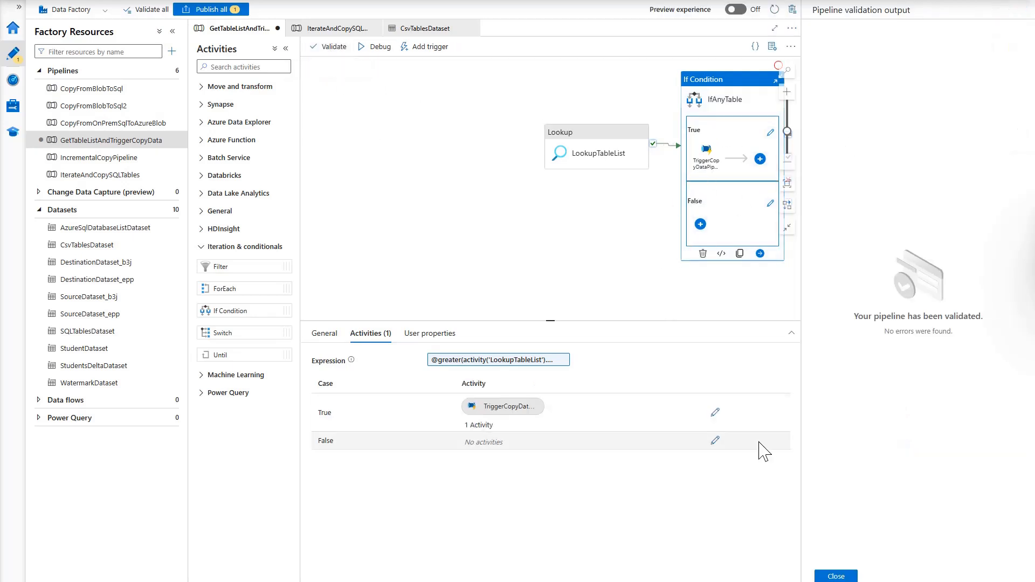
{"action": "left_click", "coordinate": [836, 577]}
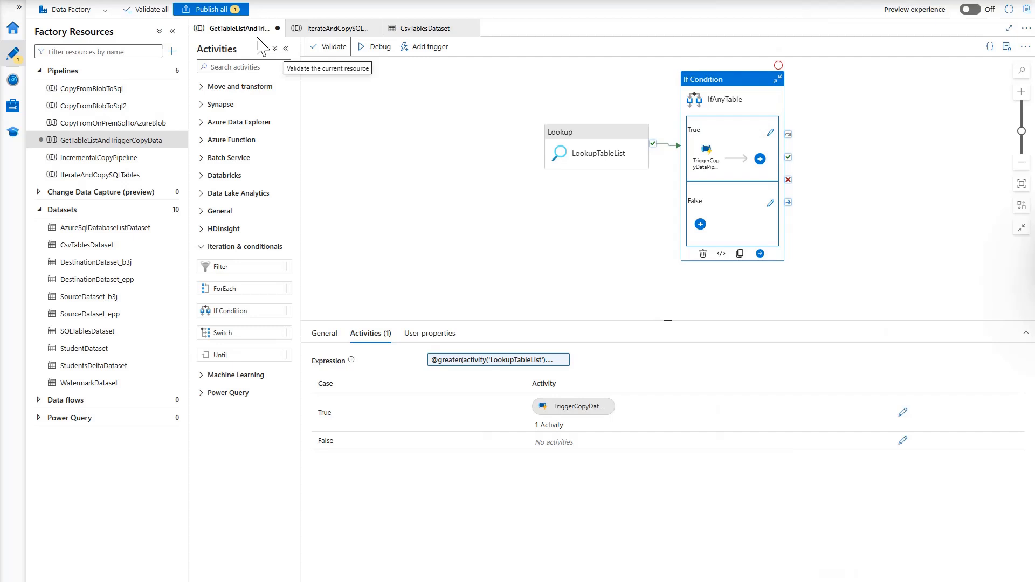
{"action": "left_click", "coordinate": [204, 9]}
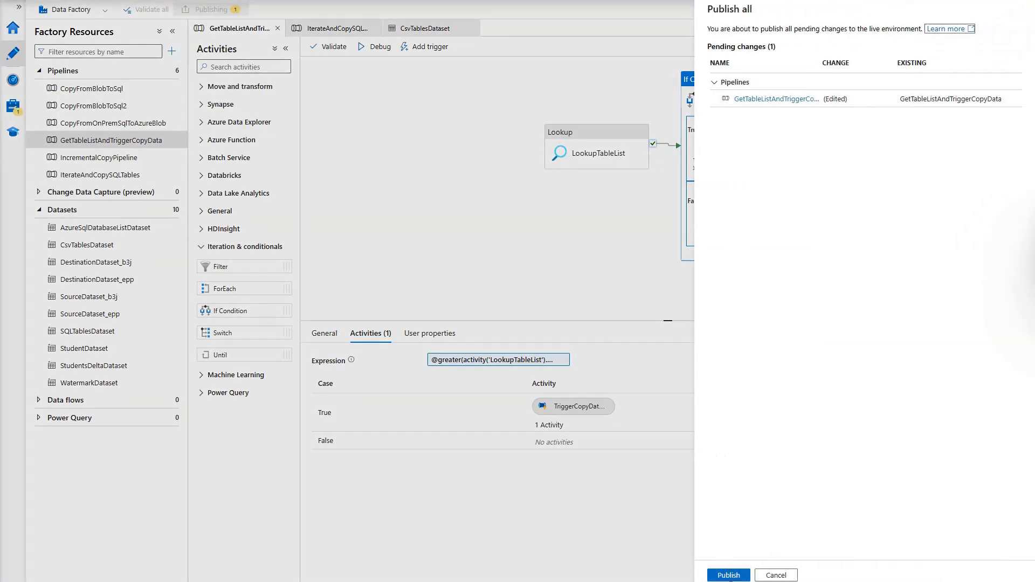
{"action": "left_click", "coordinate": [738, 577]}
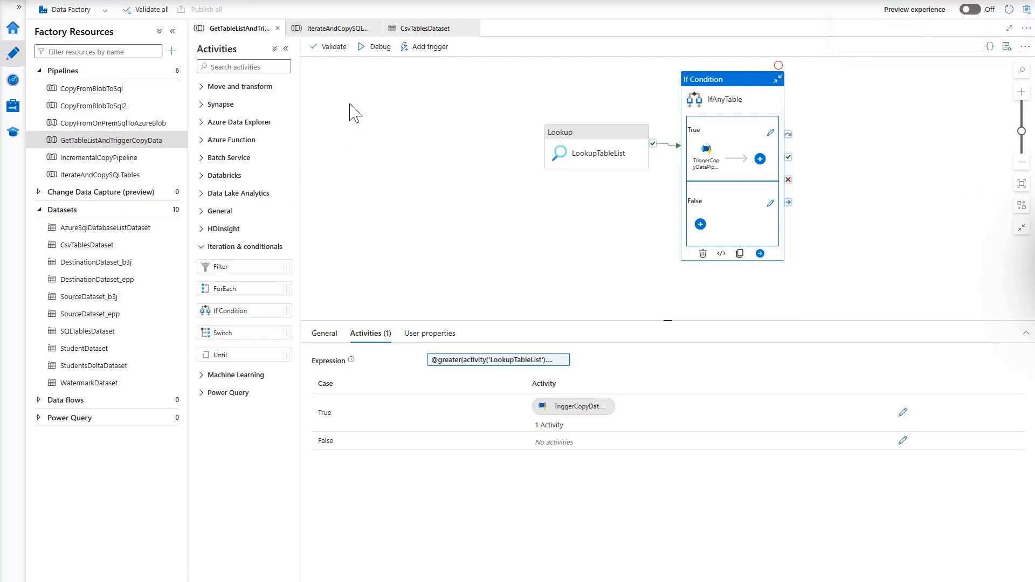
Run the GetTableListAndTriggerCopyData pipeline in debug and review the status of each activity in its output.
{"action": "left_click", "coordinate": [370, 52]}
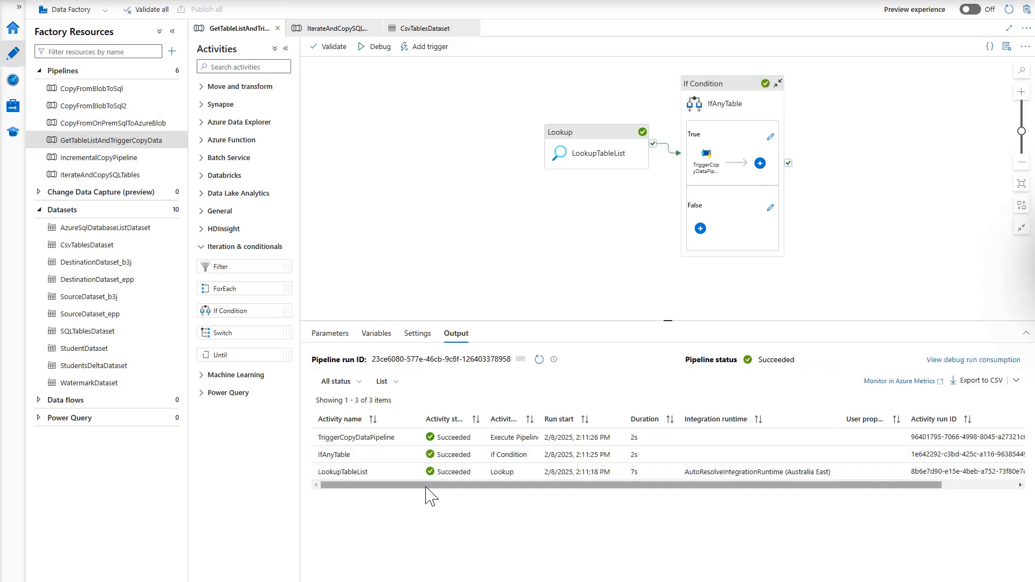
{"action": "mouse_move", "coordinate": [411, 458]}
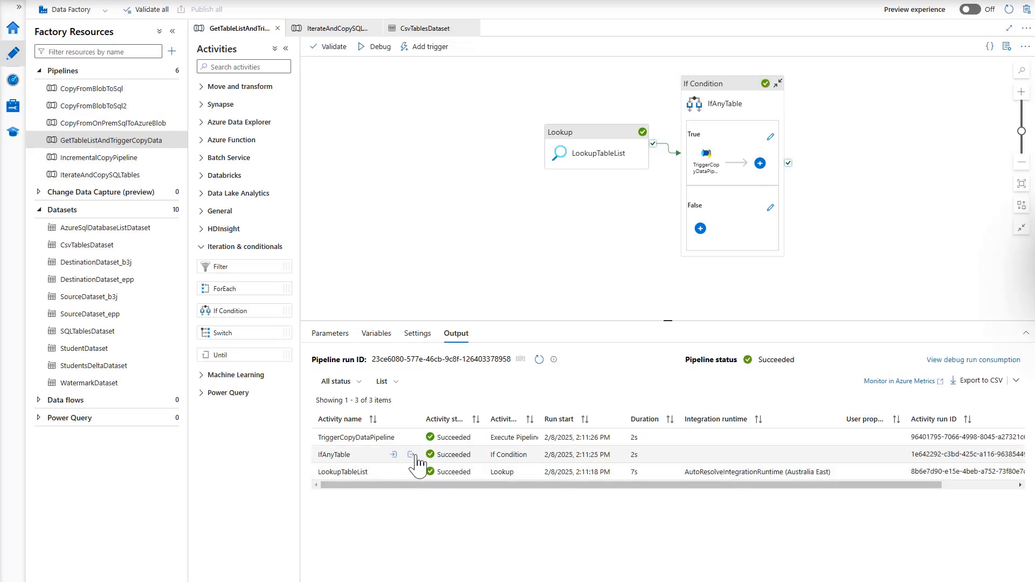
{"action": "scroll", "coordinate": [636, 498], "scroll_direction": "right", "scroll_amount": 1}
{"action": "scroll", "coordinate": [701, 498], "scroll_direction": "right", "scroll_amount": 3}
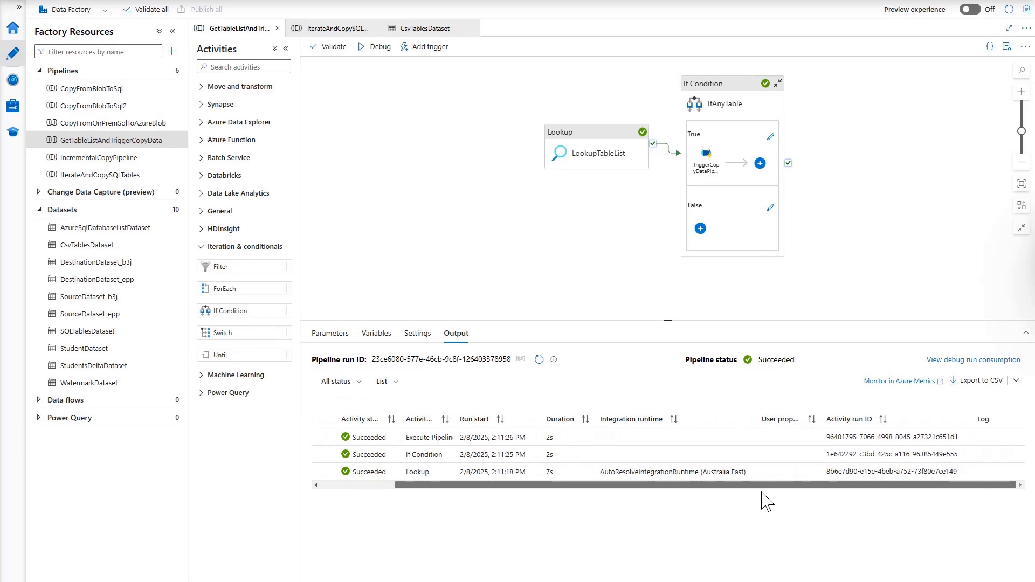
{"action": "scroll", "coordinate": [647, 497], "scroll_direction": "left", "scroll_amount": 5}
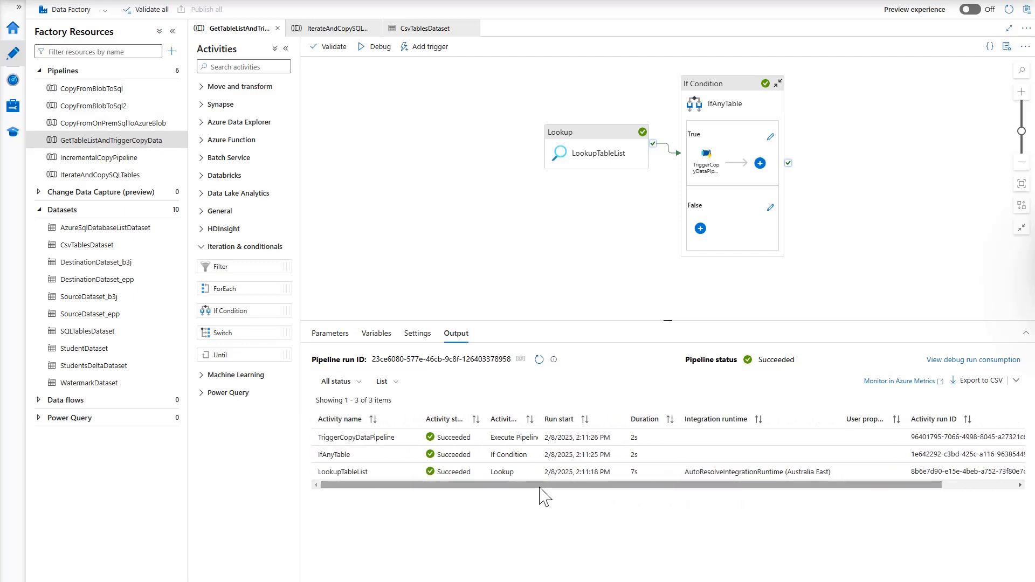
Refresh the monitored debug pipeline runs and inspect the full tableList parameter value of the latest IterateAndCopySQLTables run.
{"action": "left_click", "coordinate": [13, 81]}
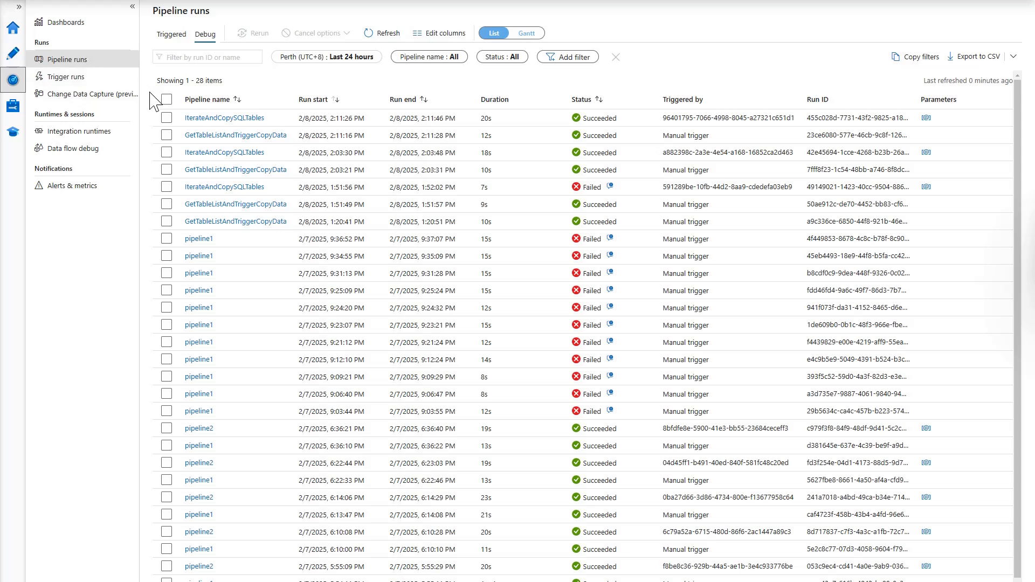
{"action": "left_click", "coordinate": [384, 33]}
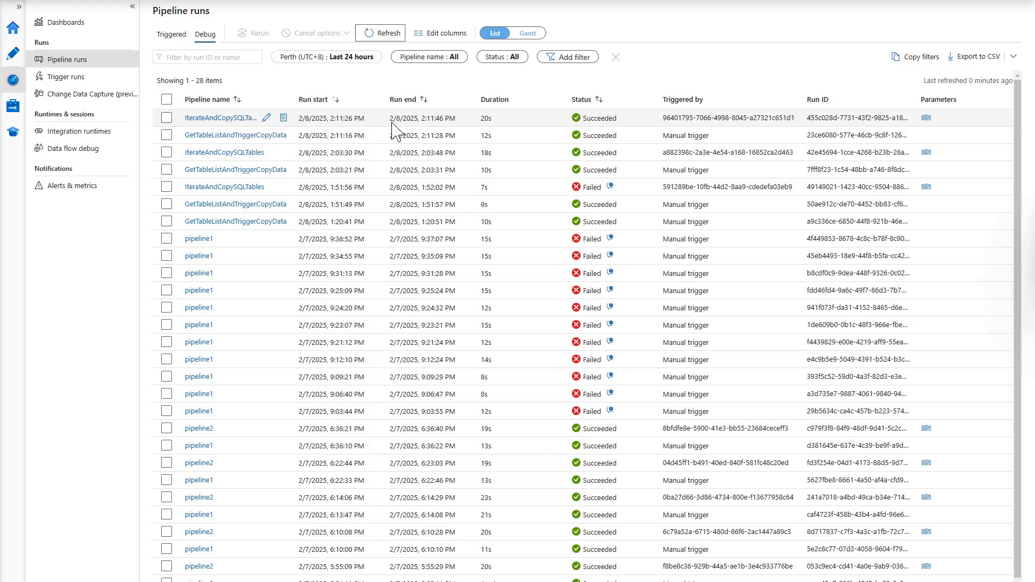
{"action": "left_click", "coordinate": [926, 118]}
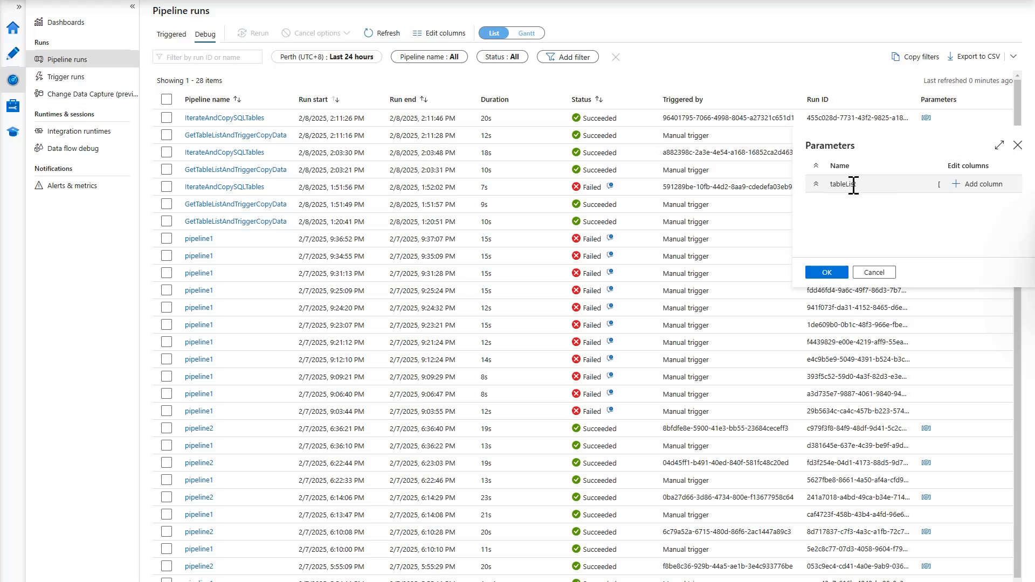
{"action": "left_click", "coordinate": [999, 145]}
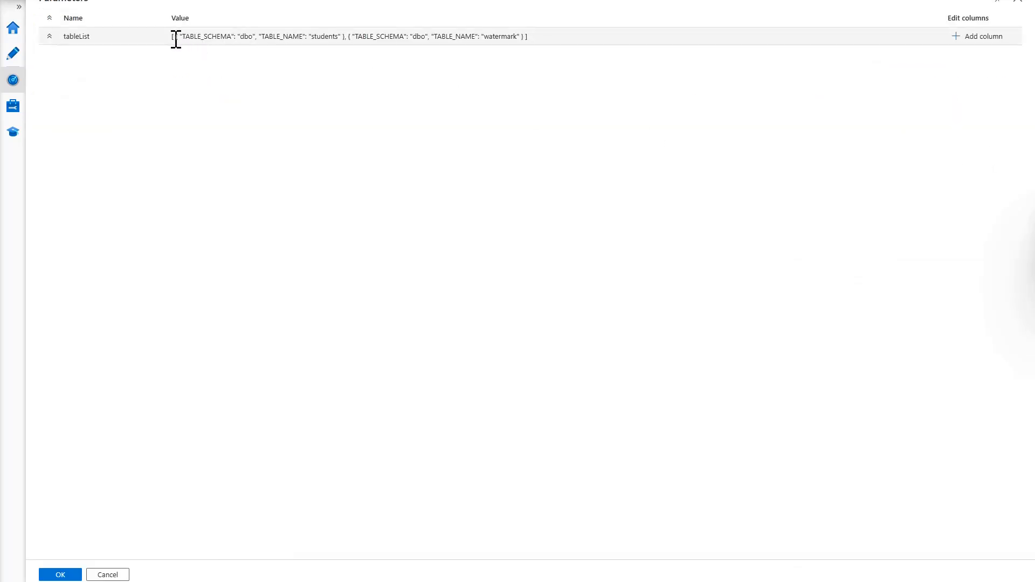
{"action": "left_click_drag", "start_coordinate": [172, 37], "coordinate": [501, 32]}
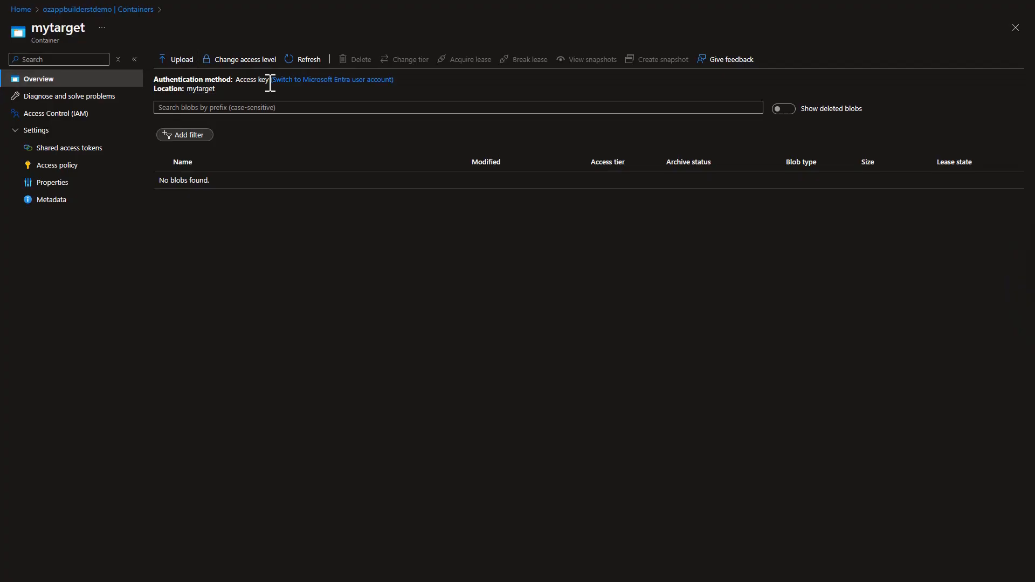
Switch to the Azure portal and refresh the mytarget container's blob list to check the copied files.
{"action": "left_click", "coordinate": [301, 68]}
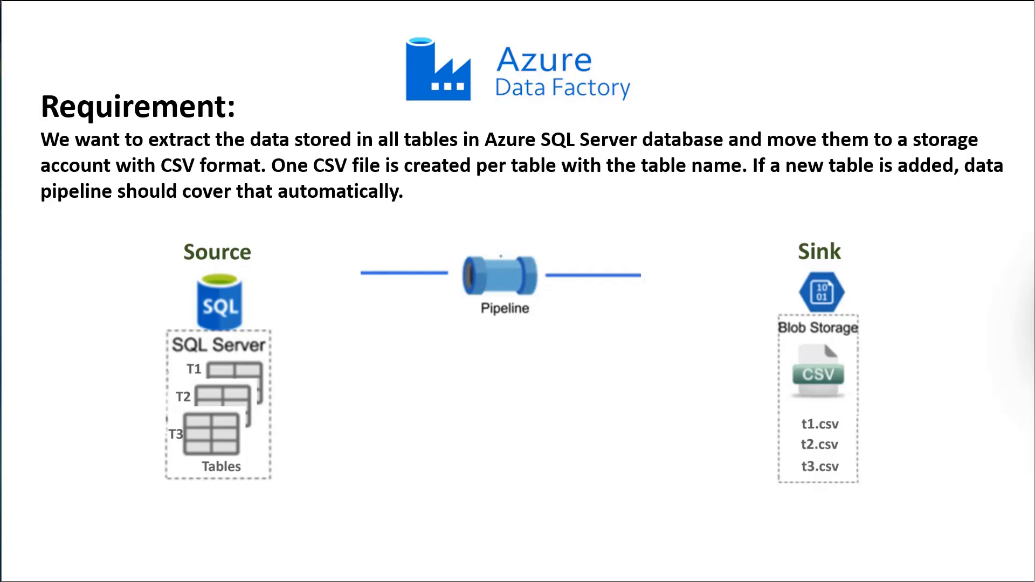
{"action": "key", "text": "Right"}
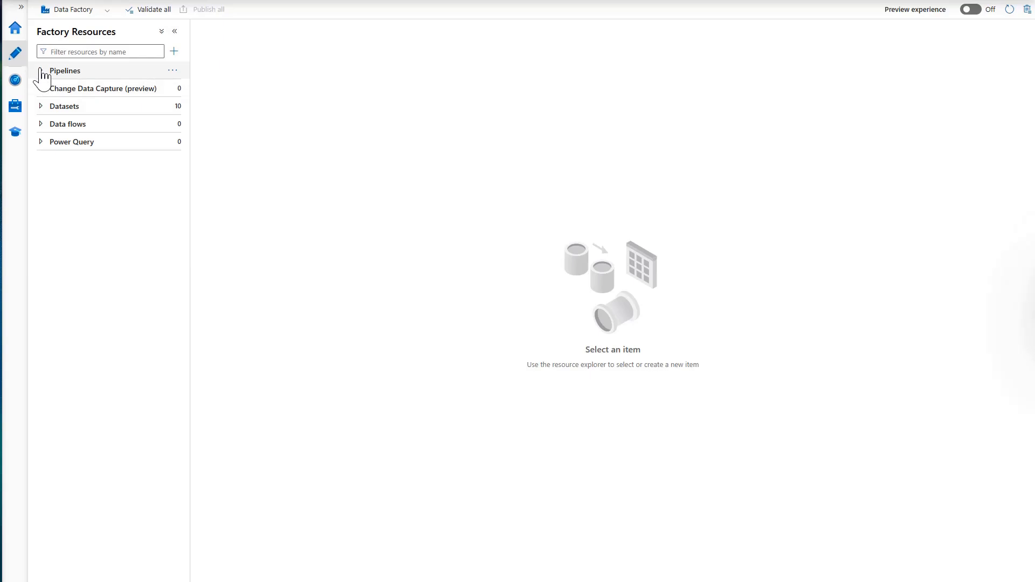
Open the IterateAndCopySQLTables pipeline in Data Factory and delete the CopySqlTableData activity inside its IterateSQLTables ForEach loop.
{"action": "left_click", "coordinate": [41, 70]}
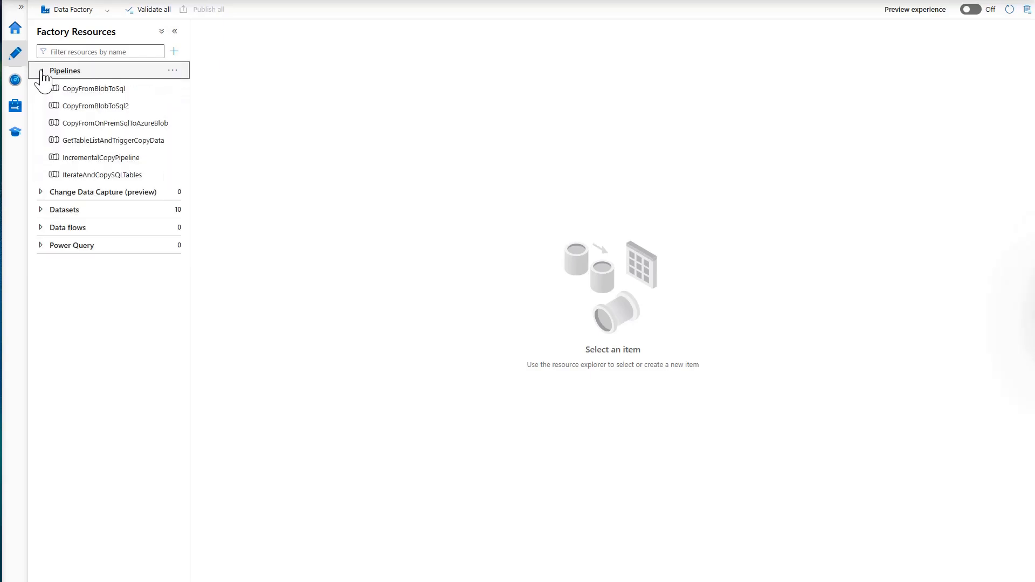
{"action": "left_click", "coordinate": [115, 178]}
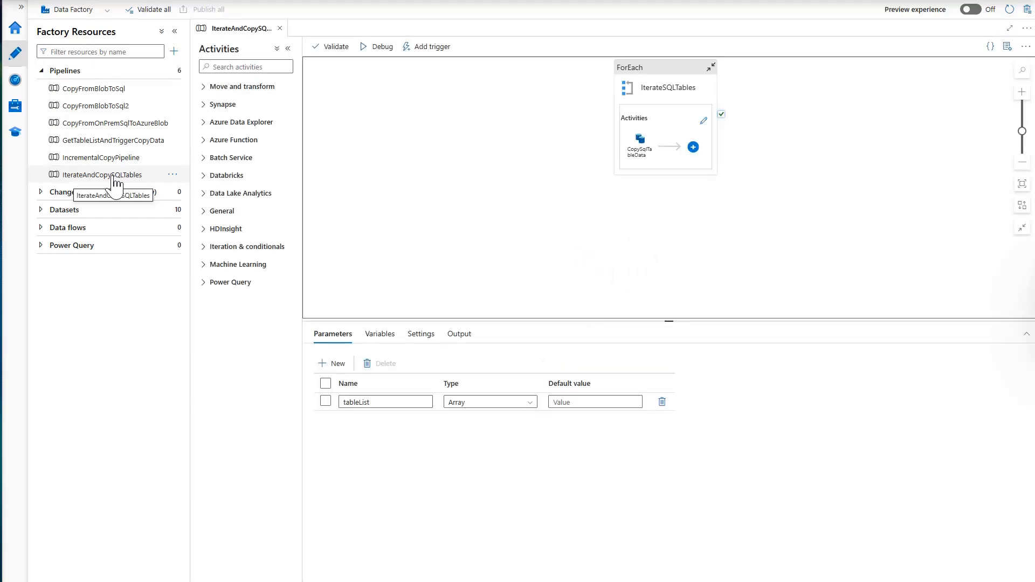
{"action": "left_click", "coordinate": [658, 69]}
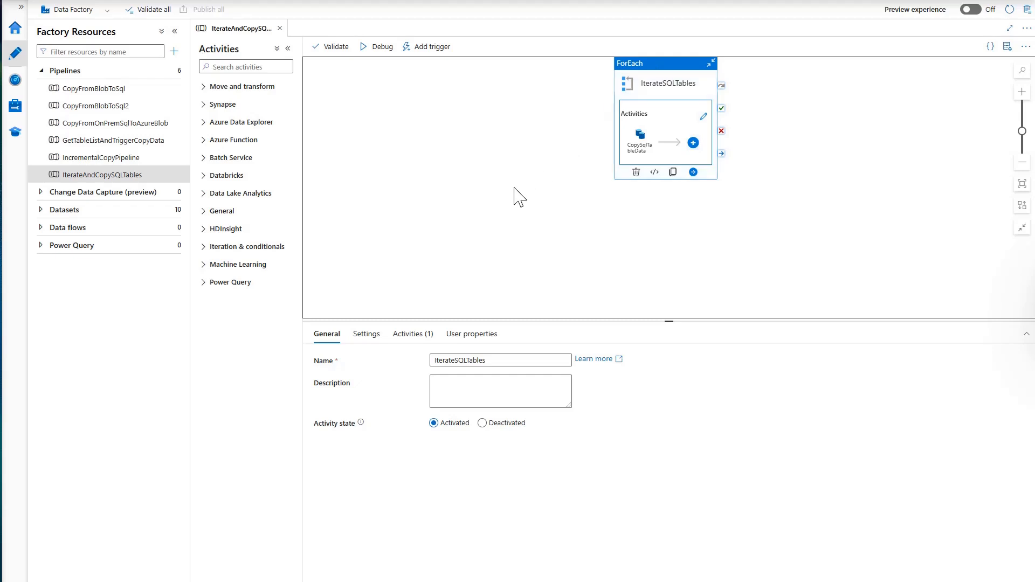
{"action": "left_click", "coordinate": [413, 336]}
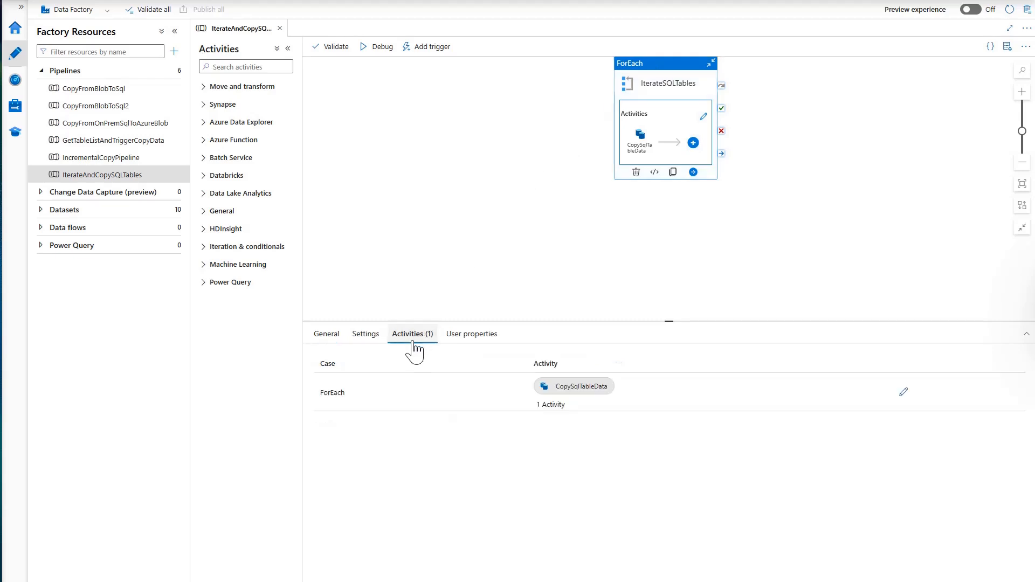
{"action": "left_click", "coordinate": [904, 393]}
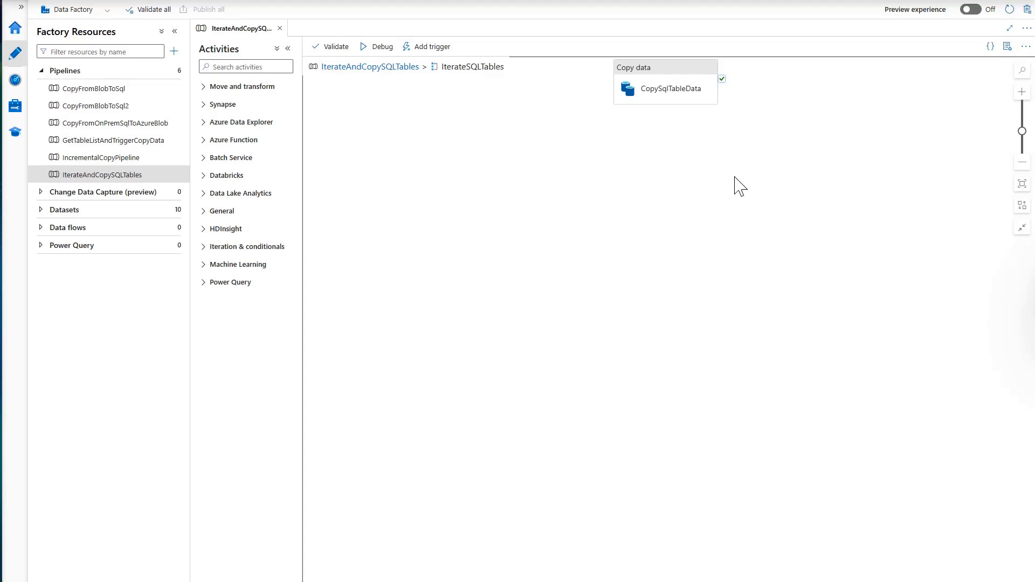
{"action": "left_click", "coordinate": [666, 82]}
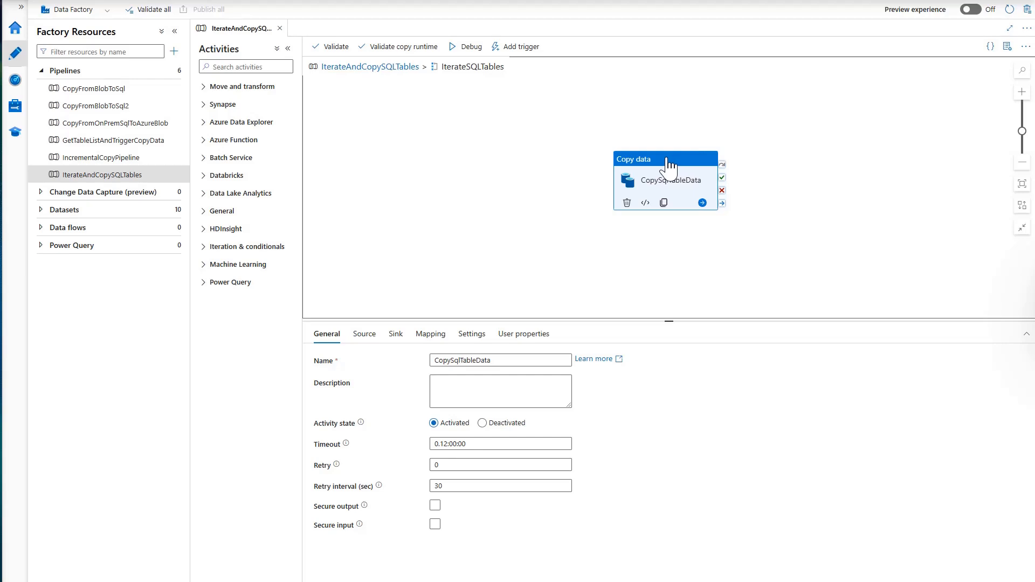
{"action": "key", "text": "Delete"}
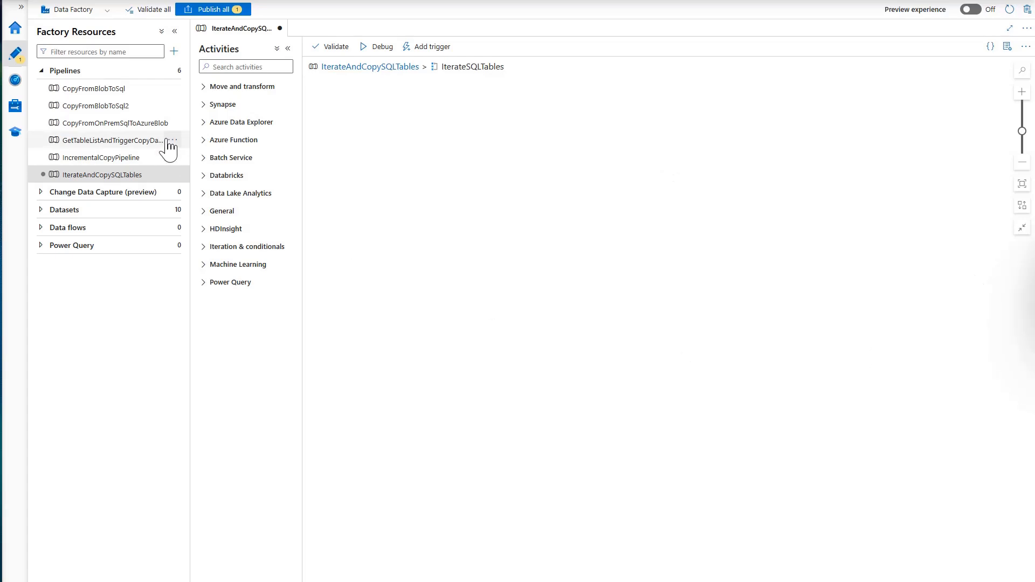
Add a Lookup activity inside the IterateSQLTables loop and name it LookupSqlTableRows.
{"action": "left_click", "coordinate": [205, 89]}
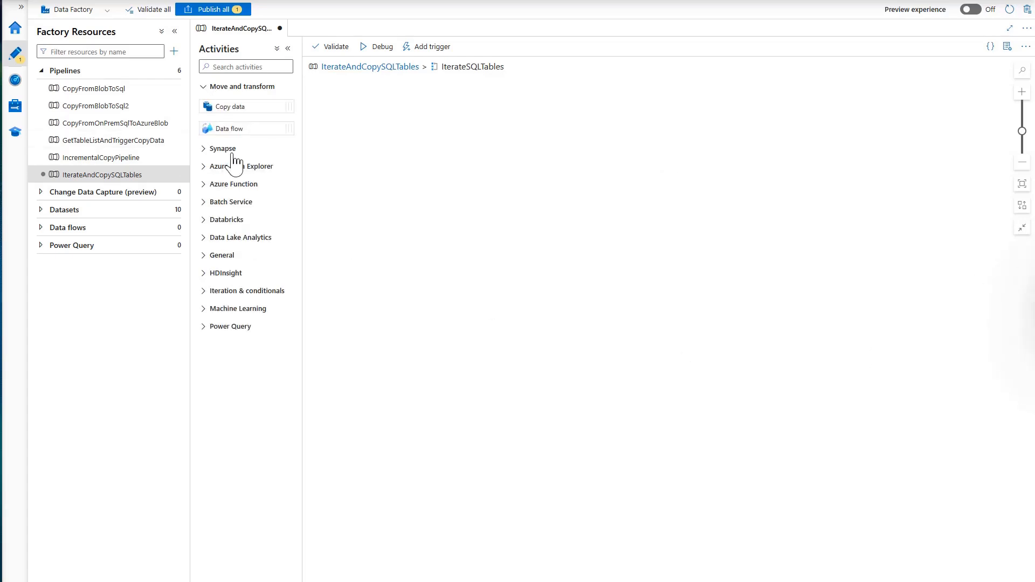
{"action": "left_click", "coordinate": [205, 257]}
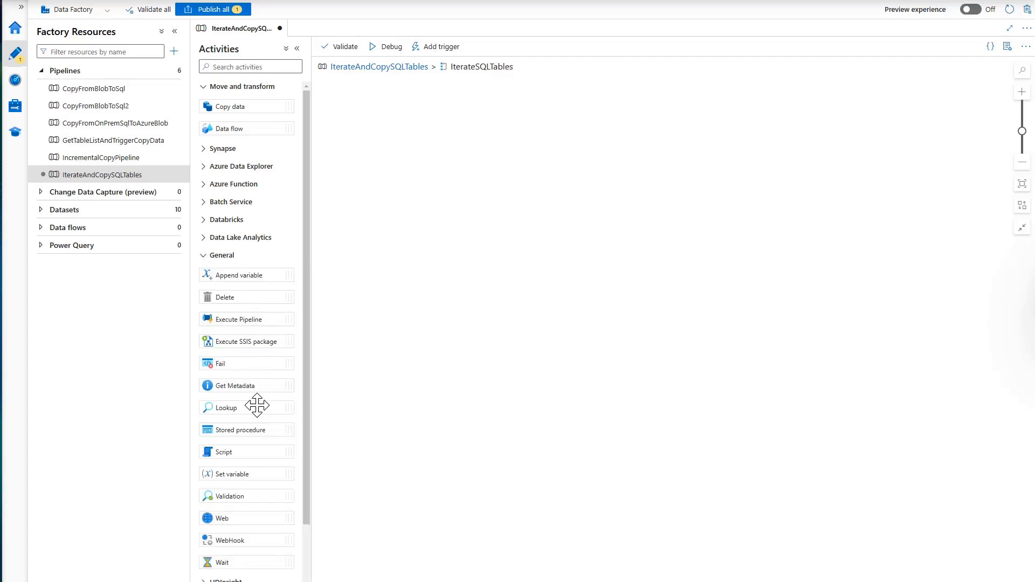
{"action": "left_click_drag", "start_coordinate": [246, 409], "coordinate": [419, 176]}
{"action": "left_click", "coordinate": [472, 360]}
{"action": "key", "text": "ctrl+a"}
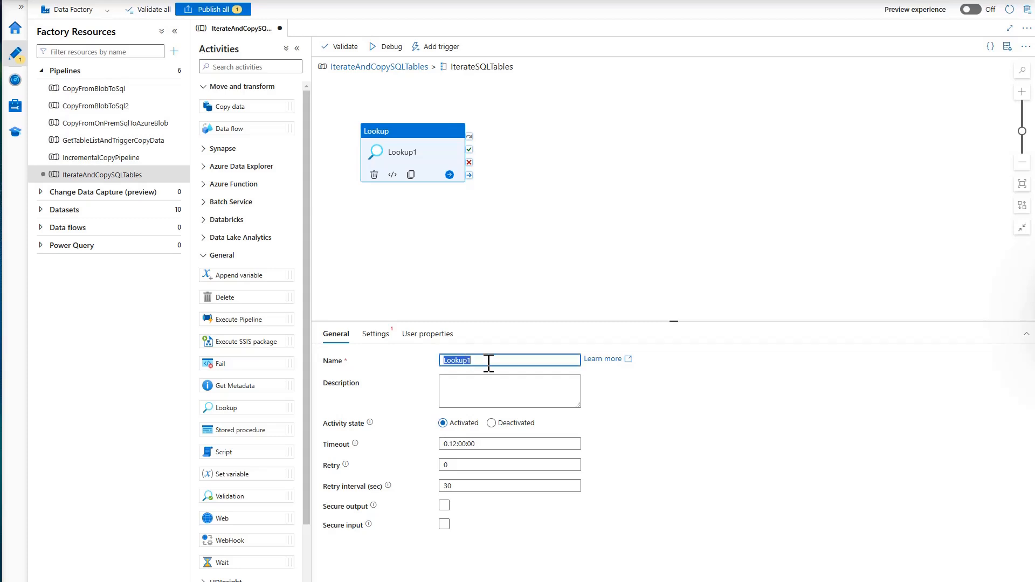
{"action": "type", "text": "LookupSqlTableRows"}
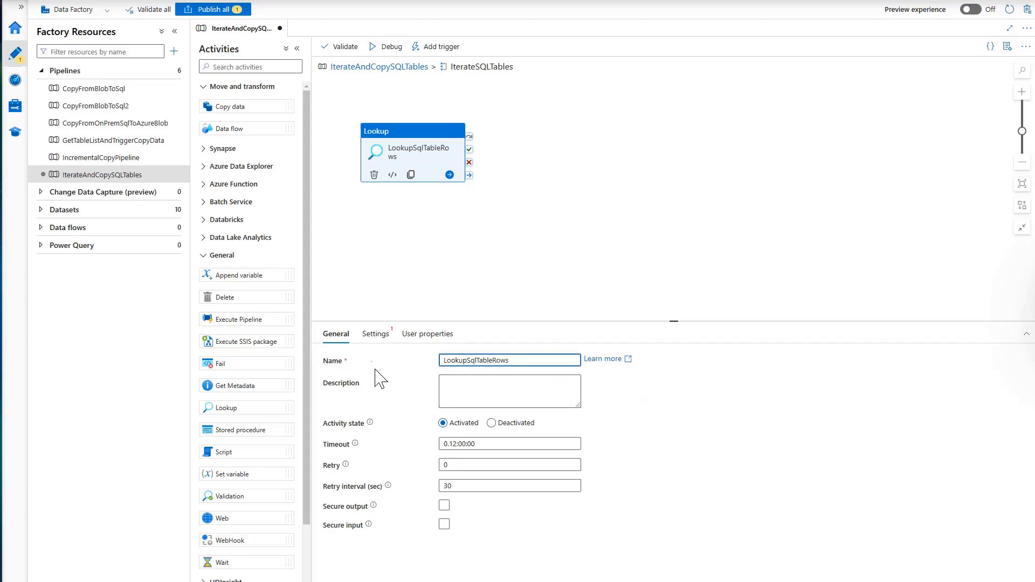
Set the source dataset of LookupSqlTableRows to SQLTablesDataset and turn off First row only.
{"action": "left_click", "coordinate": [378, 335]}
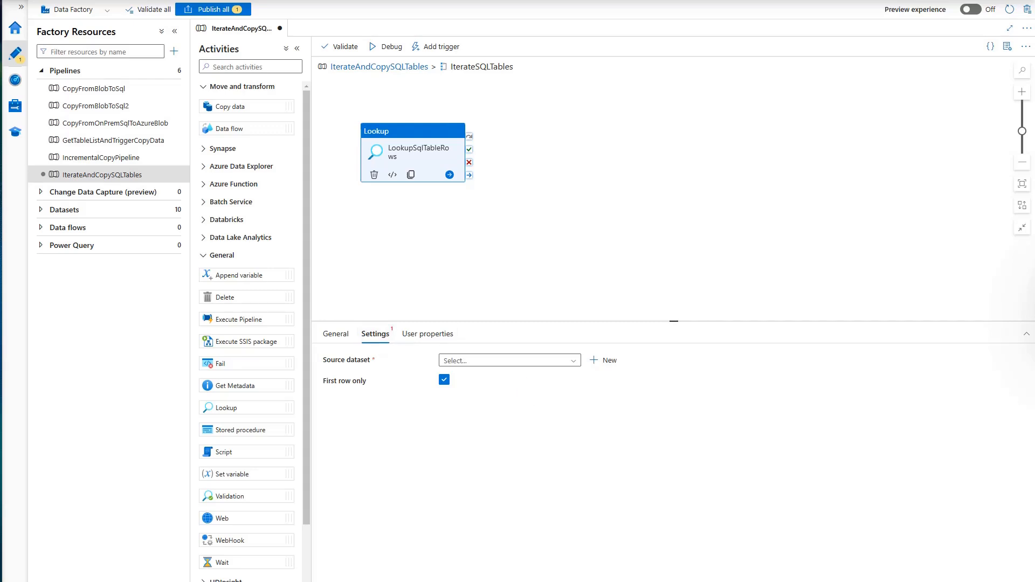
{"action": "left_click", "coordinate": [575, 361]}
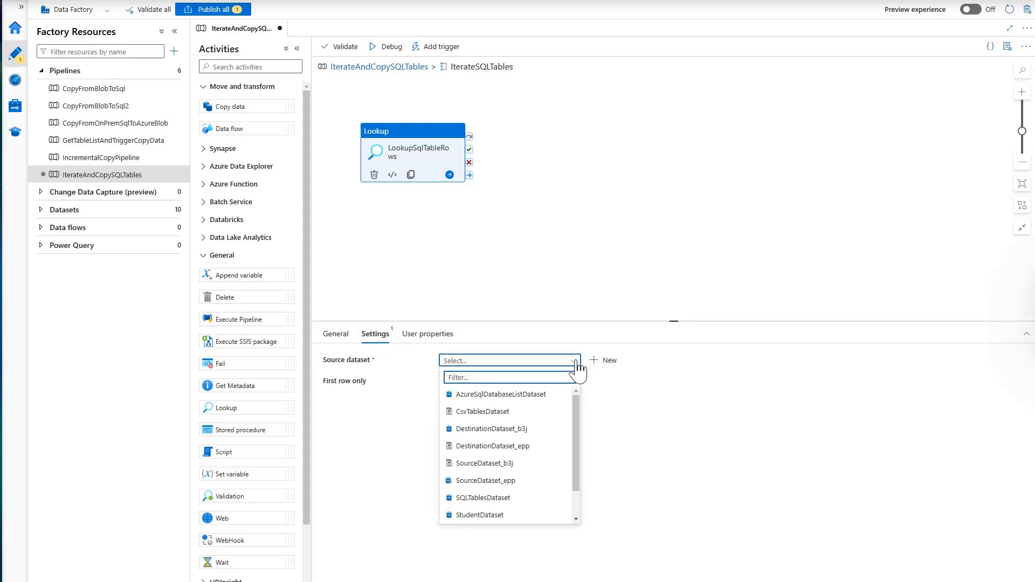
{"action": "left_click", "coordinate": [500, 499]}
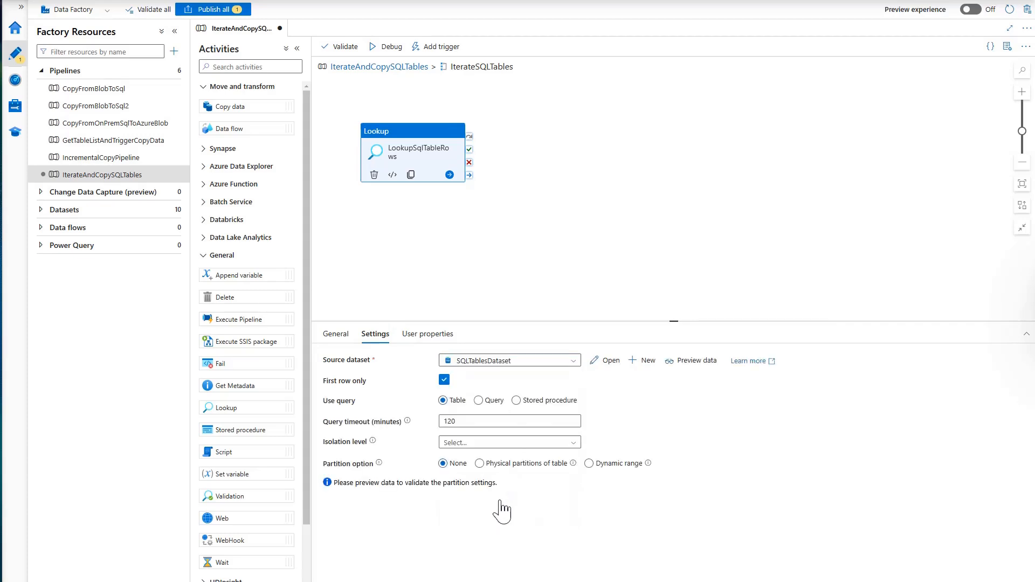
{"action": "left_click", "coordinate": [444, 381]}
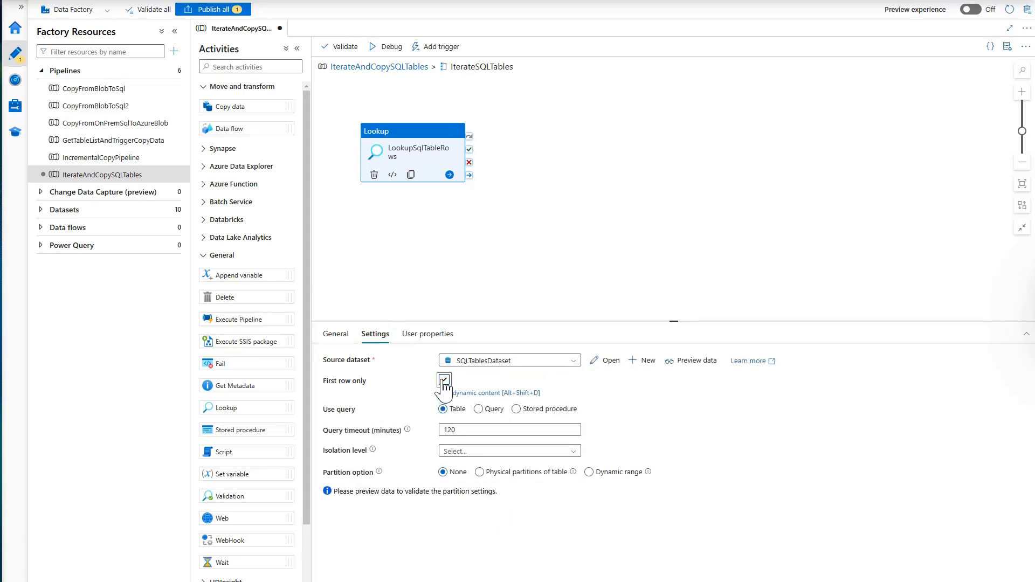
Make LookupSqlTableRows use the query SELECT * FROM [@{item().TABLE_SCHEMA}].[@{item().TABLE_NAME}] and validate the pipeline.
{"action": "left_click", "coordinate": [479, 400]}
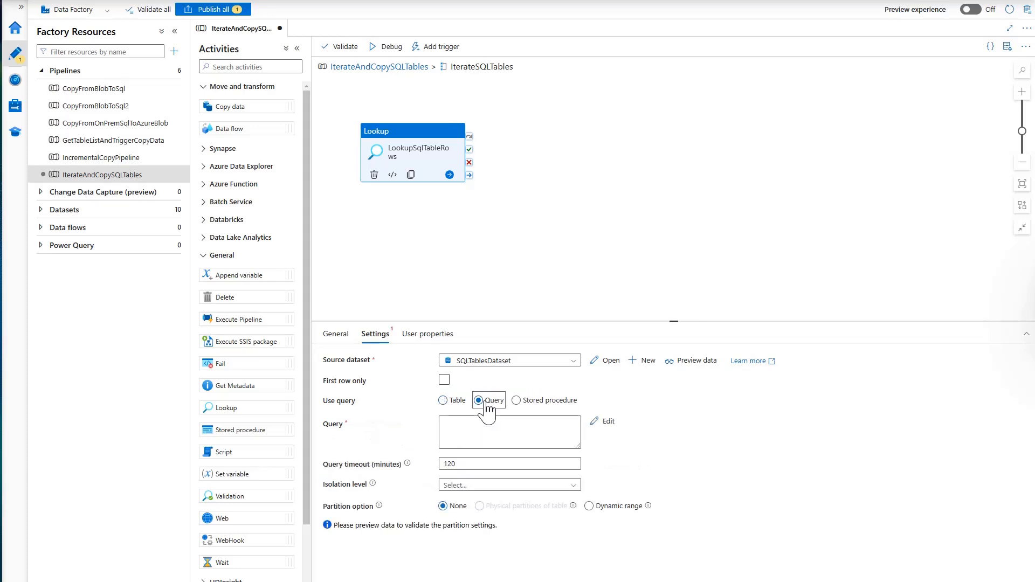
{"action": "left_click", "coordinate": [457, 427]}
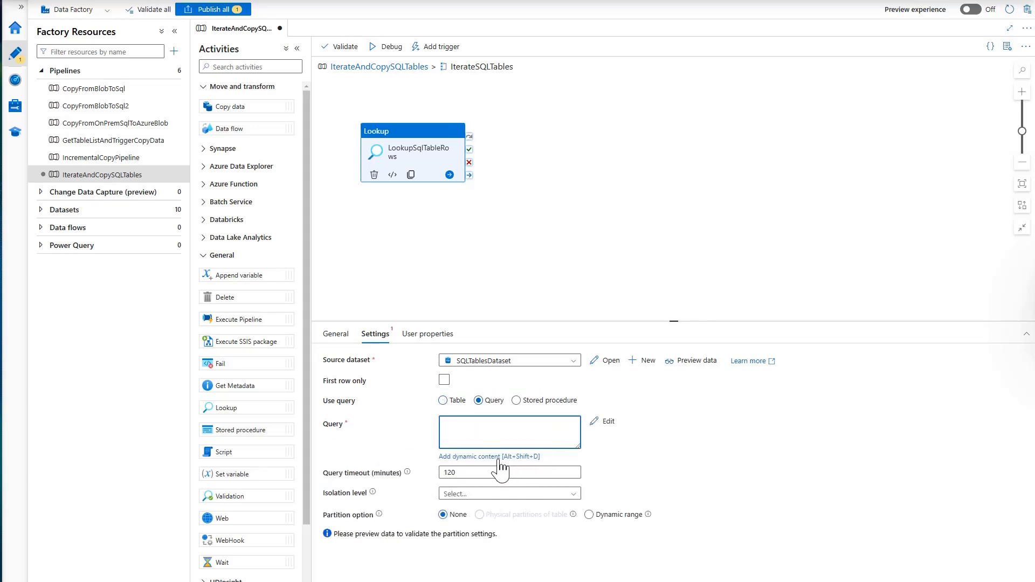
{"action": "left_click", "coordinate": [607, 422]}
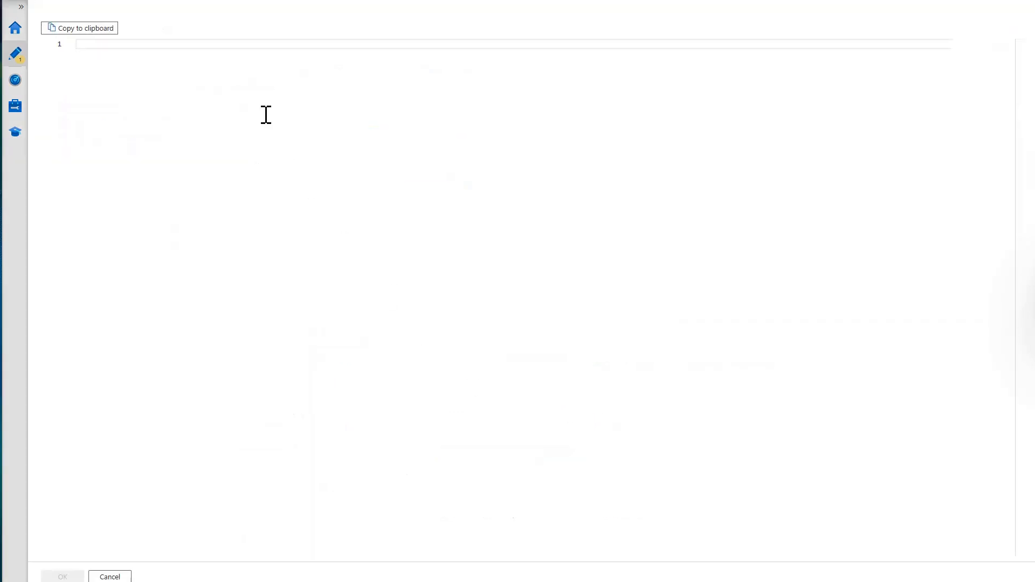
{"action": "left_click", "coordinate": [266, 115]}
{"action": "key", "text": "ctrl+v"}
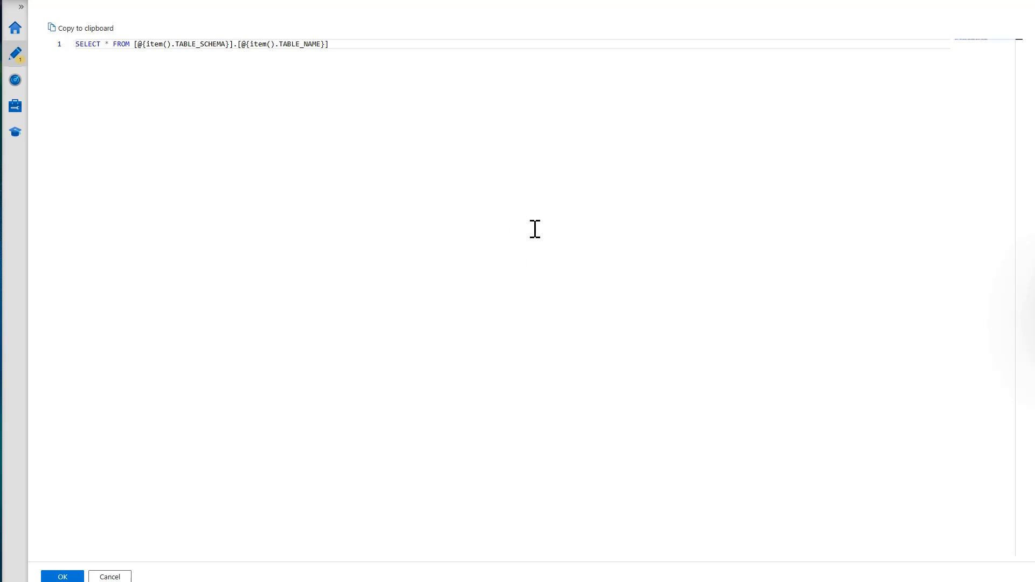
{"action": "left_click", "coordinate": [63, 577]}
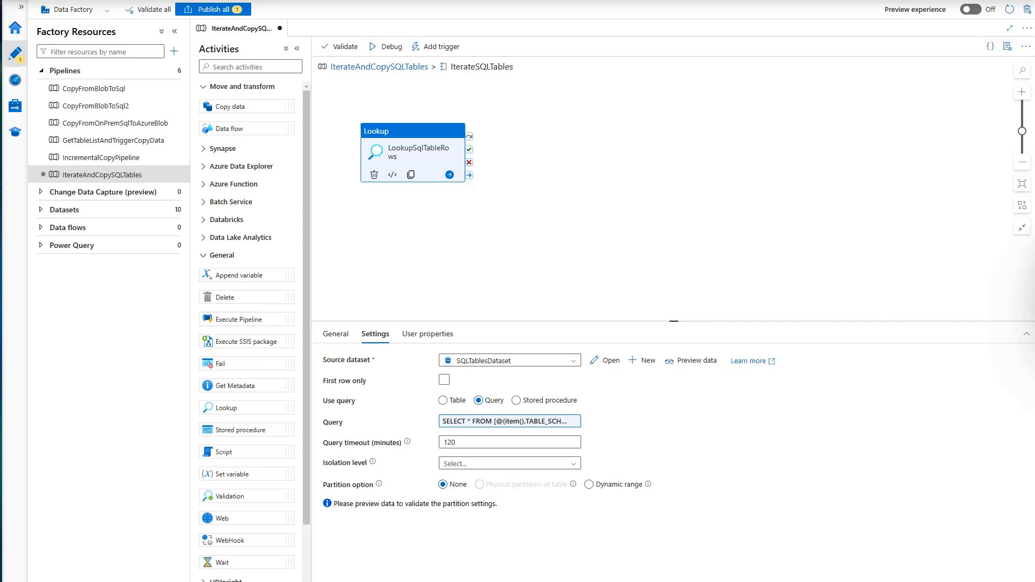
{"action": "left_click", "coordinate": [339, 47]}
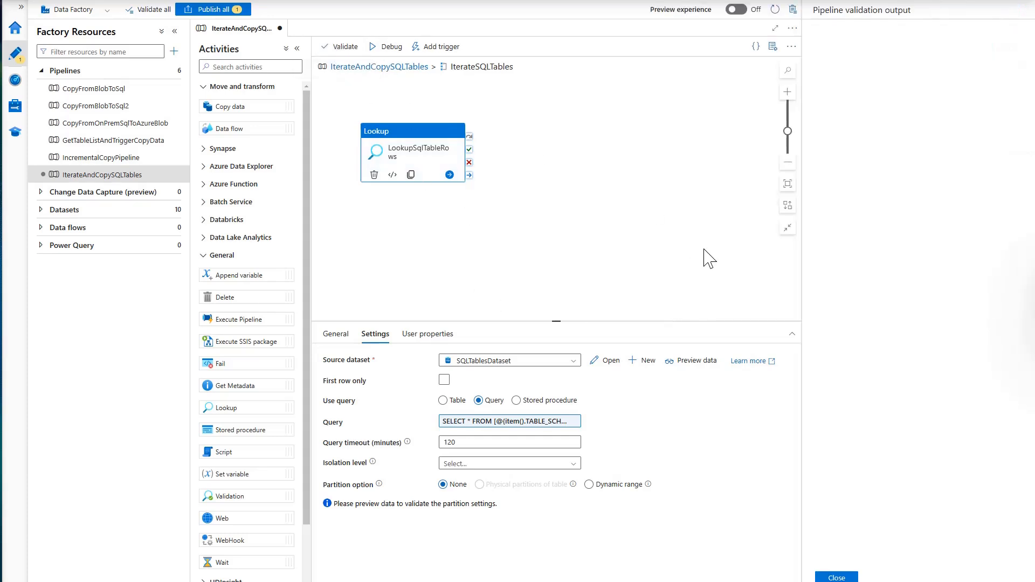
{"action": "left_click", "coordinate": [837, 578]}
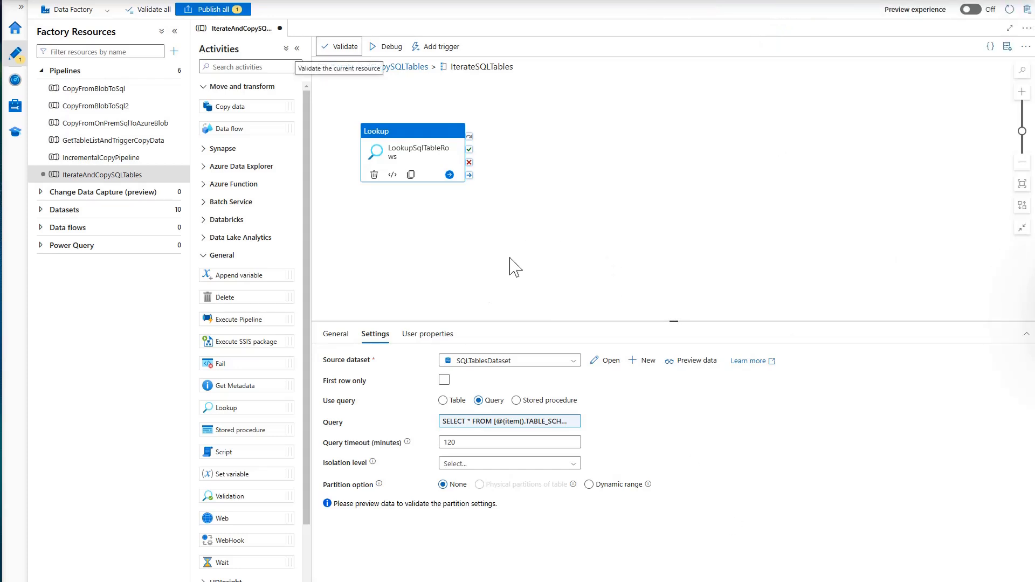
Add a Set variable activity beside the Lookup activity and name it jsonVariable.
{"action": "left_click_drag", "start_coordinate": [243, 474], "coordinate": [563, 159]}
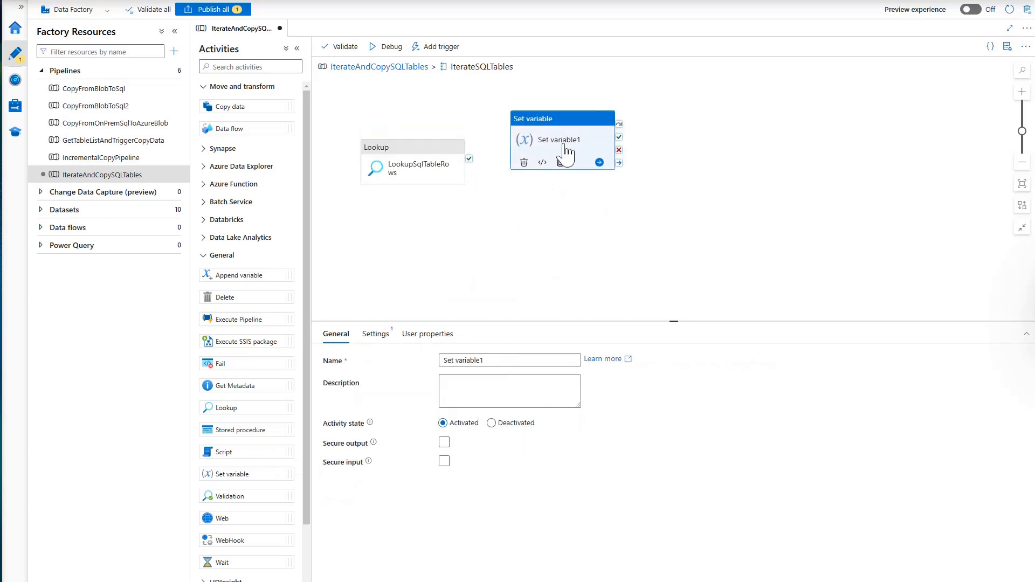
{"action": "left_click_drag", "start_coordinate": [566, 121], "coordinate": [564, 140]}
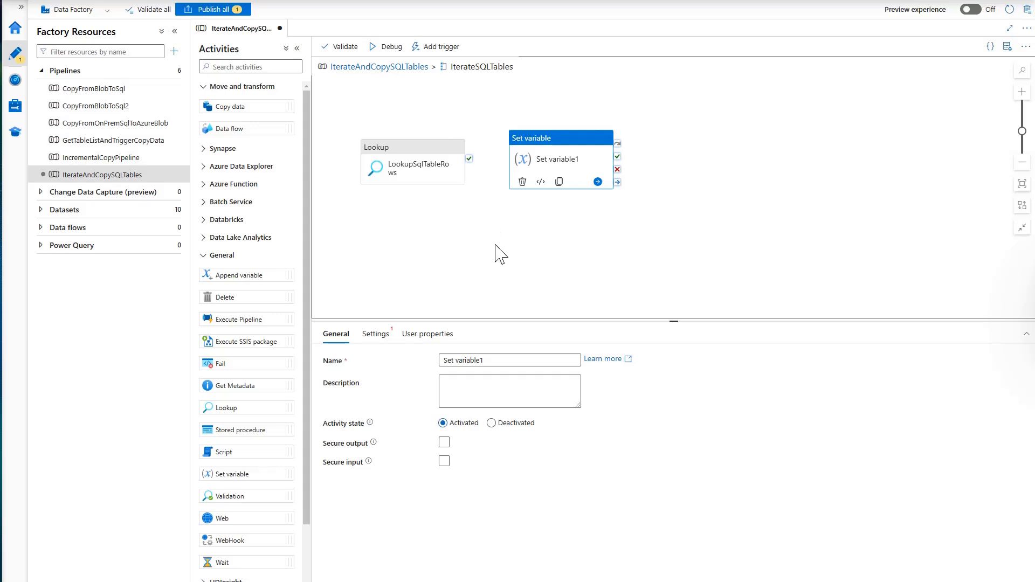
{"action": "left_click_drag", "start_coordinate": [491, 354], "coordinate": [431, 370]}
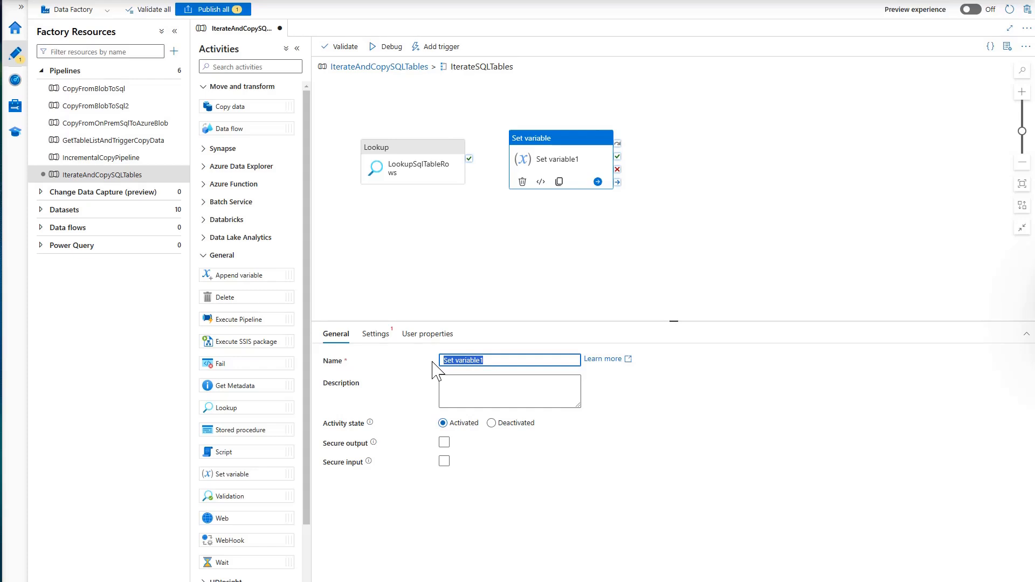
{"action": "type", "text": "jsonVariable"}
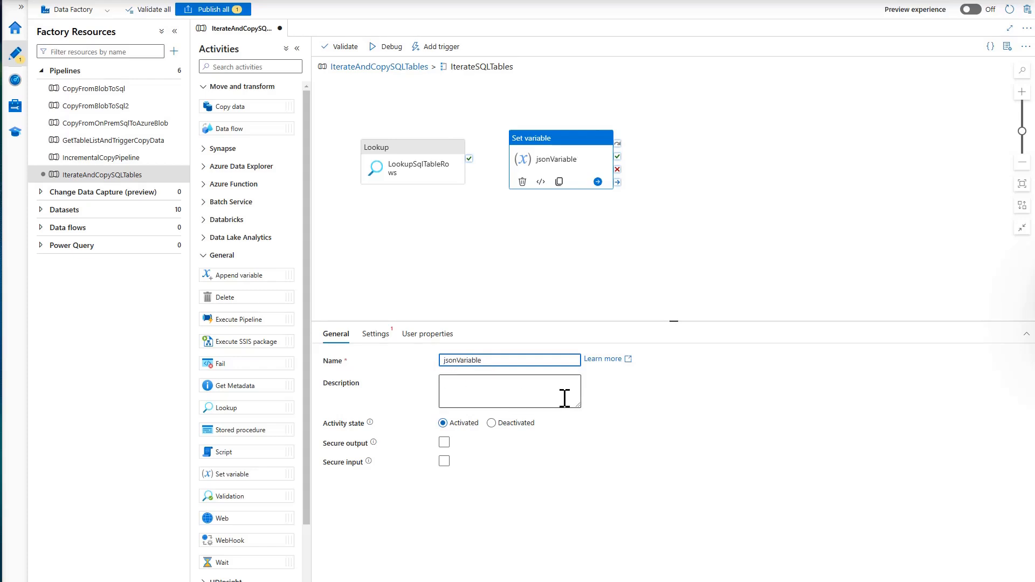
Create a String pipeline variable named jsonString as the variable set by the jsonVariable activity.
{"action": "left_click", "coordinate": [375, 334]}
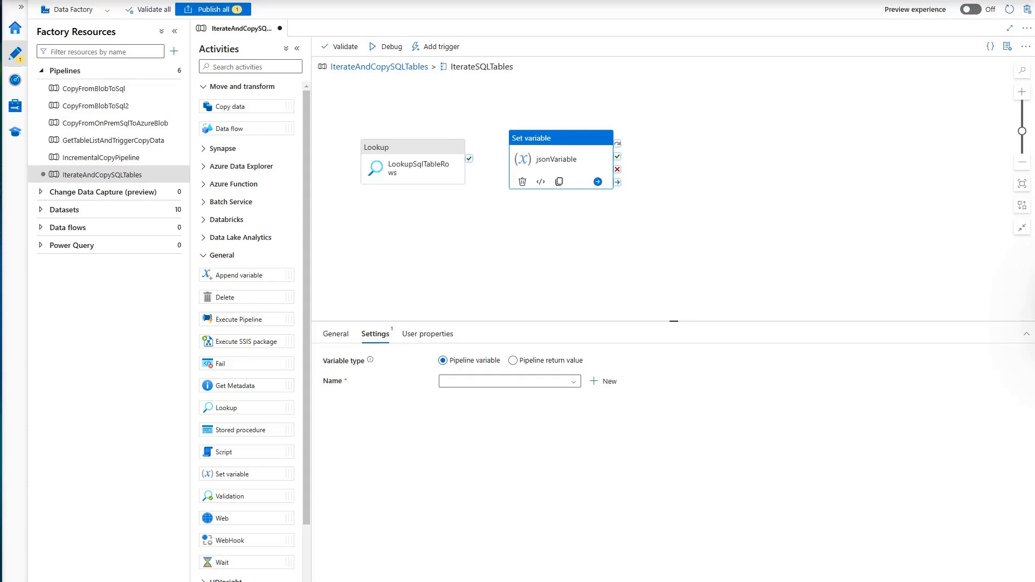
{"action": "left_click", "coordinate": [610, 383]}
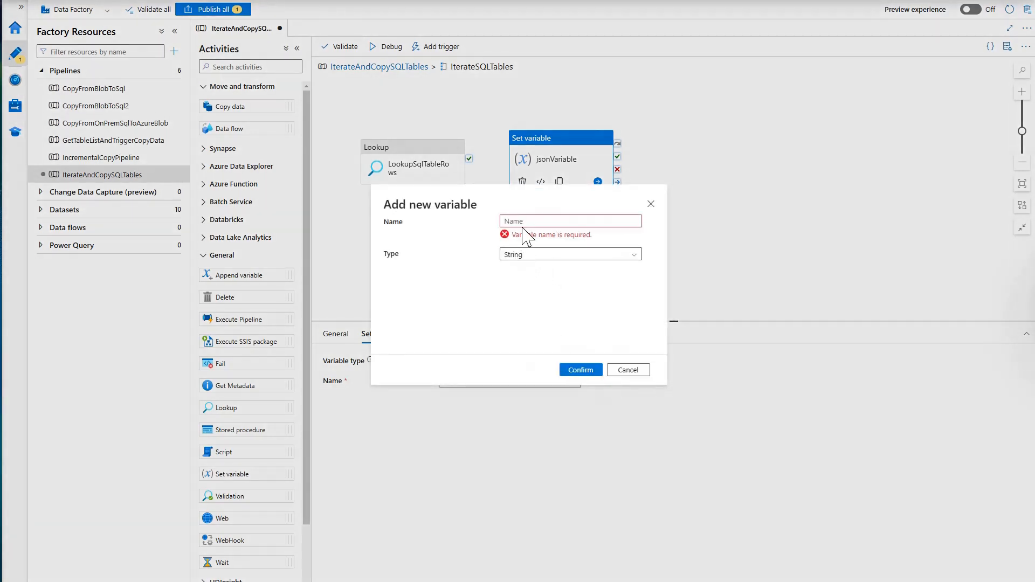
{"action": "left_click", "coordinate": [521, 221]}
{"action": "type", "text": "jsonString"}
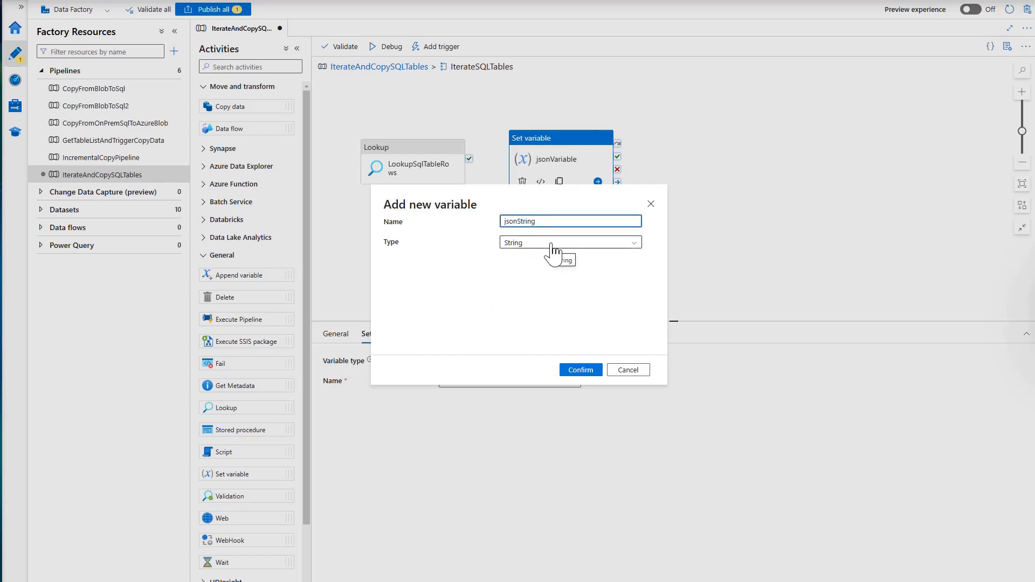
{"action": "left_click", "coordinate": [578, 371]}
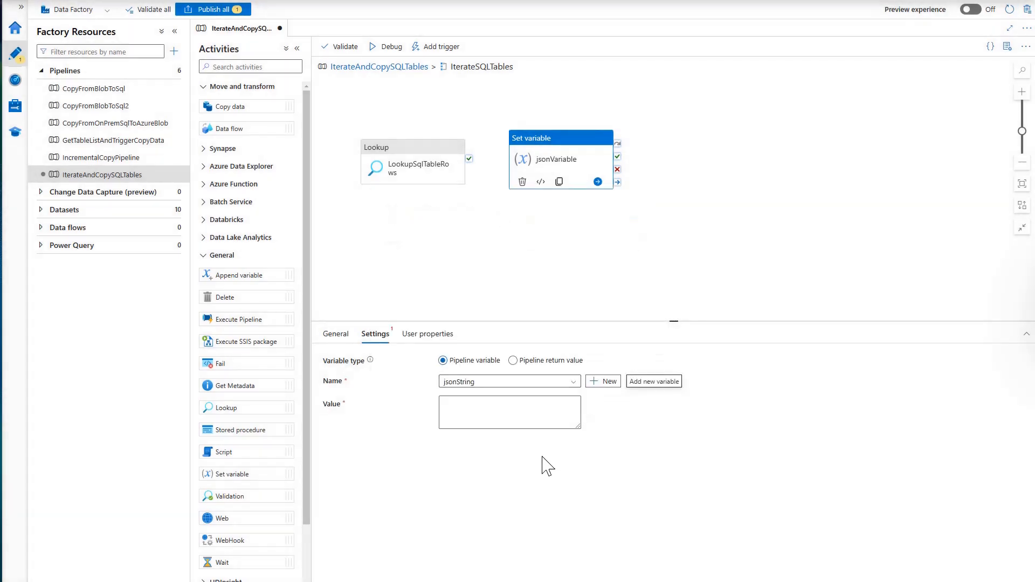
{"action": "left_click", "coordinate": [481, 412]}
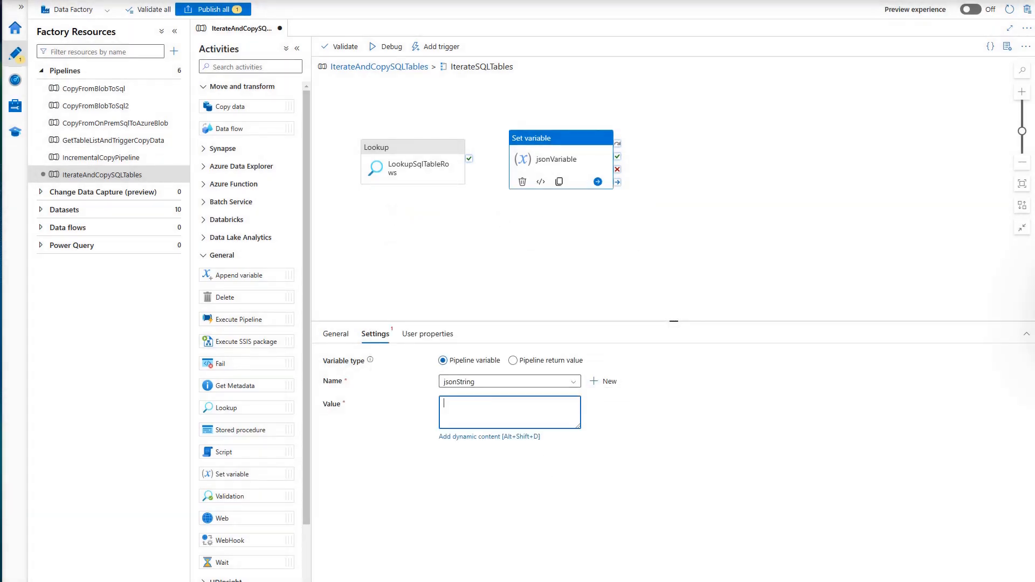
{"action": "left_click", "coordinate": [486, 437]}
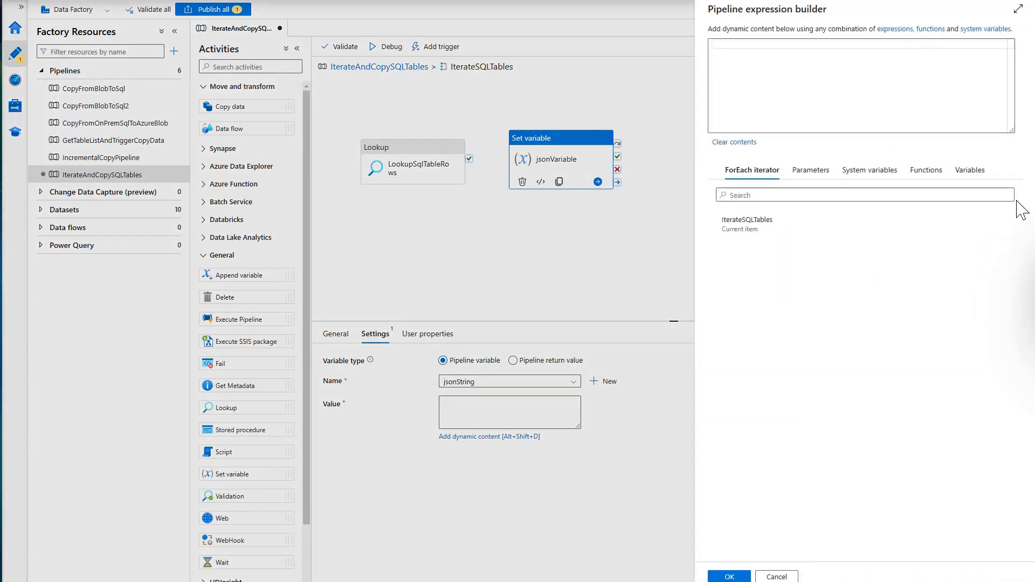
{"action": "left_click", "coordinate": [788, 61]}
{"action": "type", "text": "@string(activity('LookupSqlTableRows').output.value)"}
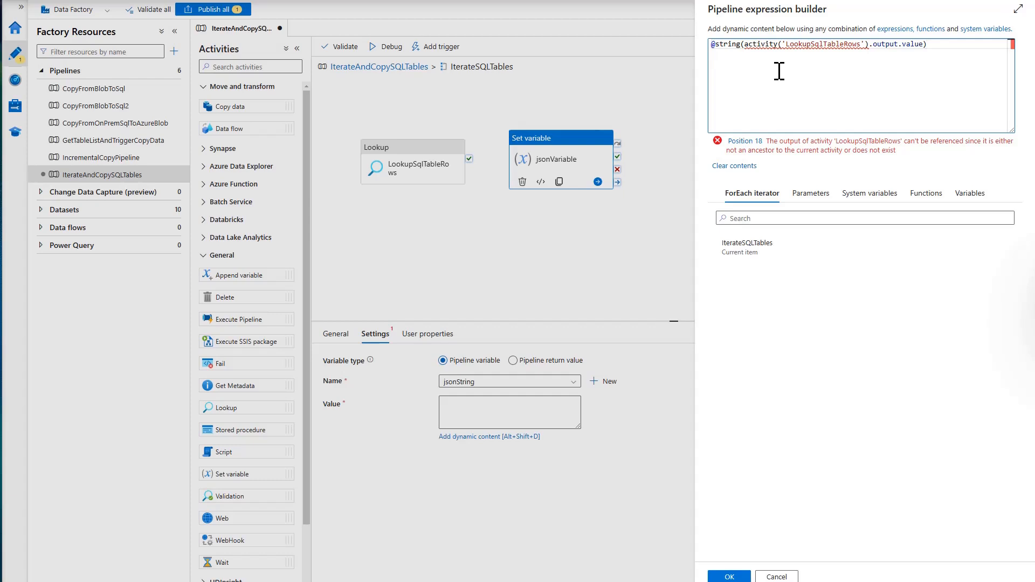
{"action": "left_click_drag", "start_coordinate": [744, 47], "coordinate": [924, 47]}
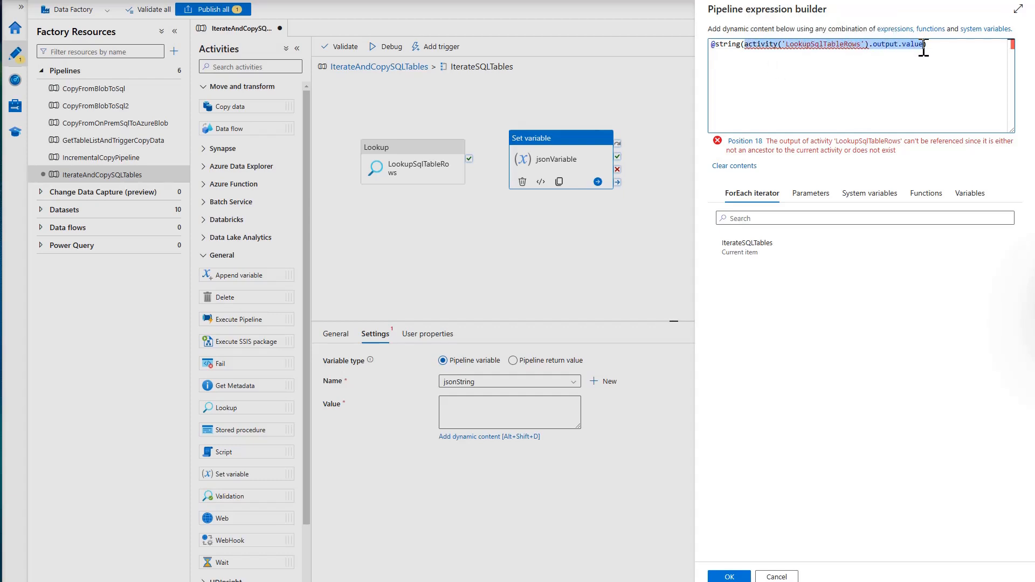
{"action": "double_click", "coordinate": [727, 45]}
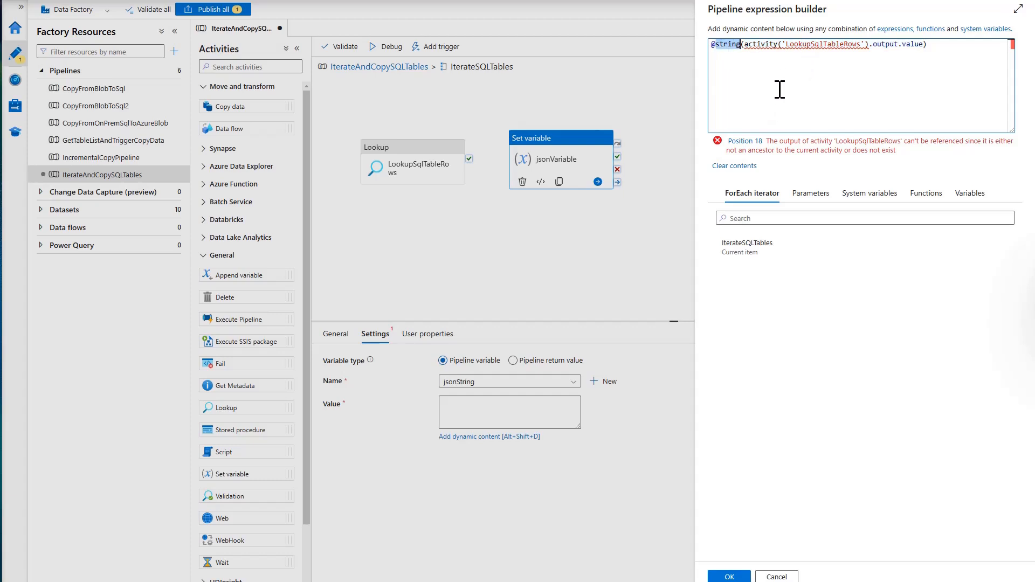
{"action": "left_click", "coordinate": [730, 577]}
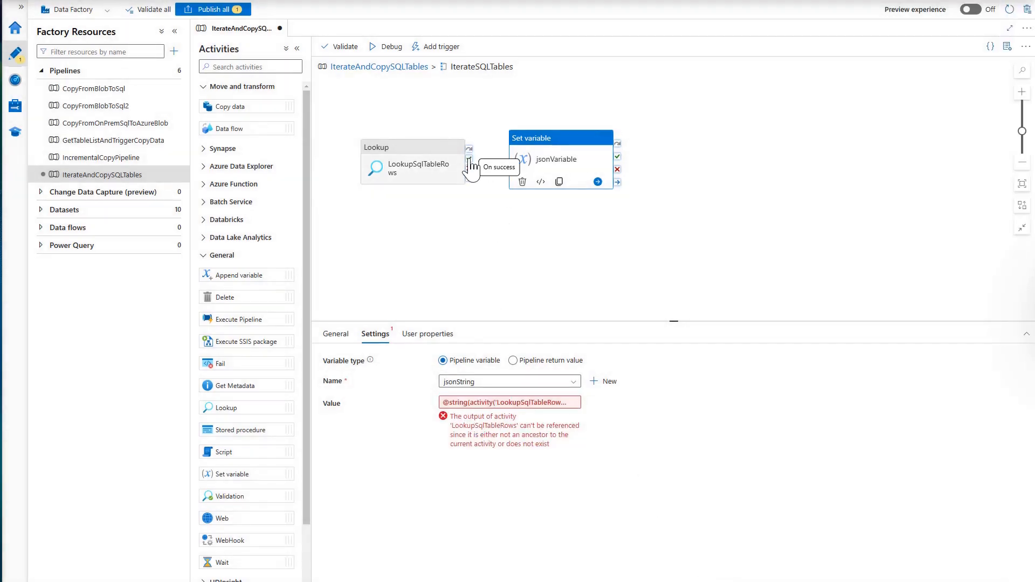
Connect the On success output of LookupSqlTableRows to the jsonVariable activity and validate the pipeline.
{"action": "left_click_drag", "start_coordinate": [470, 161], "coordinate": [513, 171]}
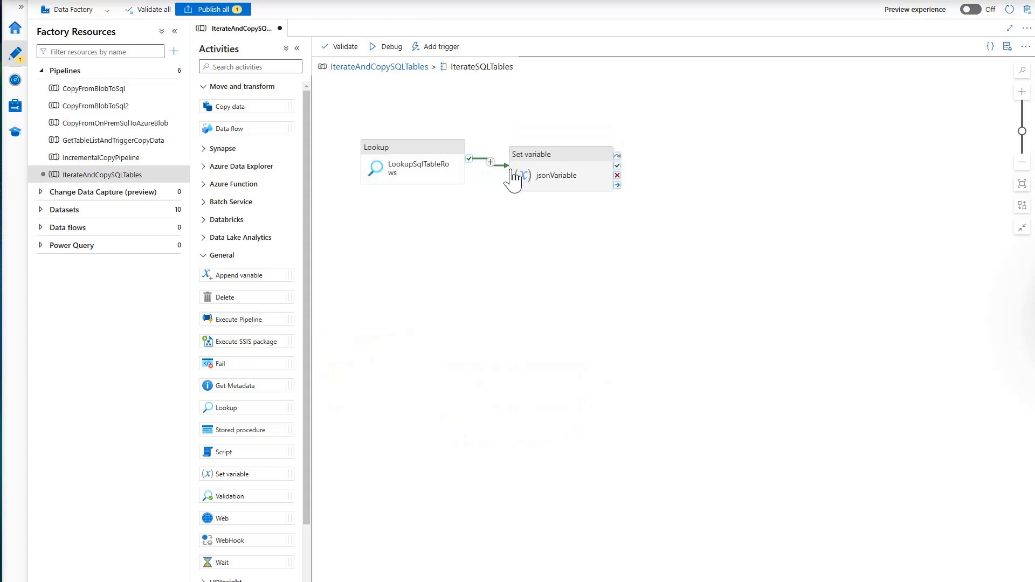
{"action": "left_click", "coordinate": [561, 159]}
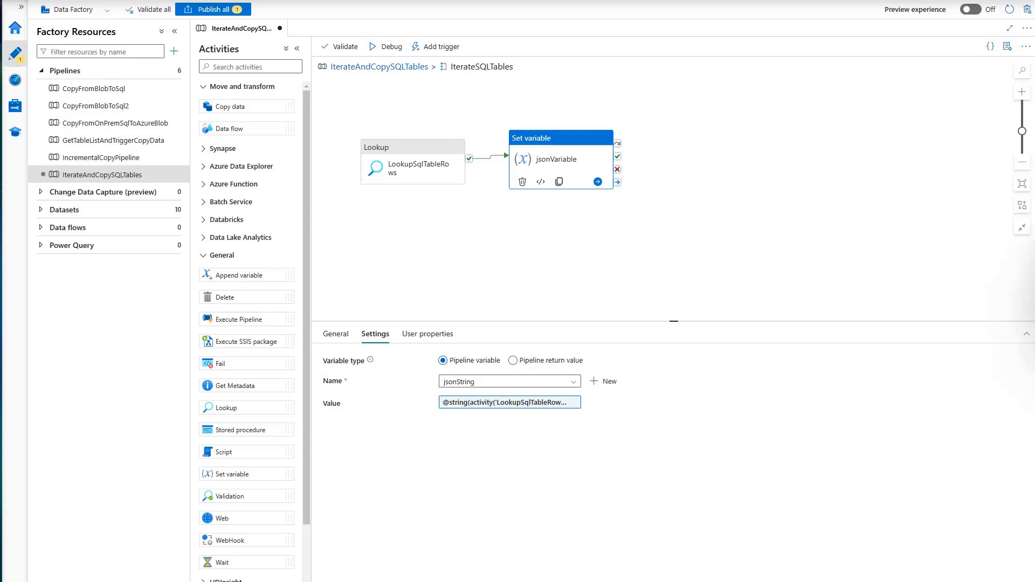
{"action": "left_click", "coordinate": [345, 48]}
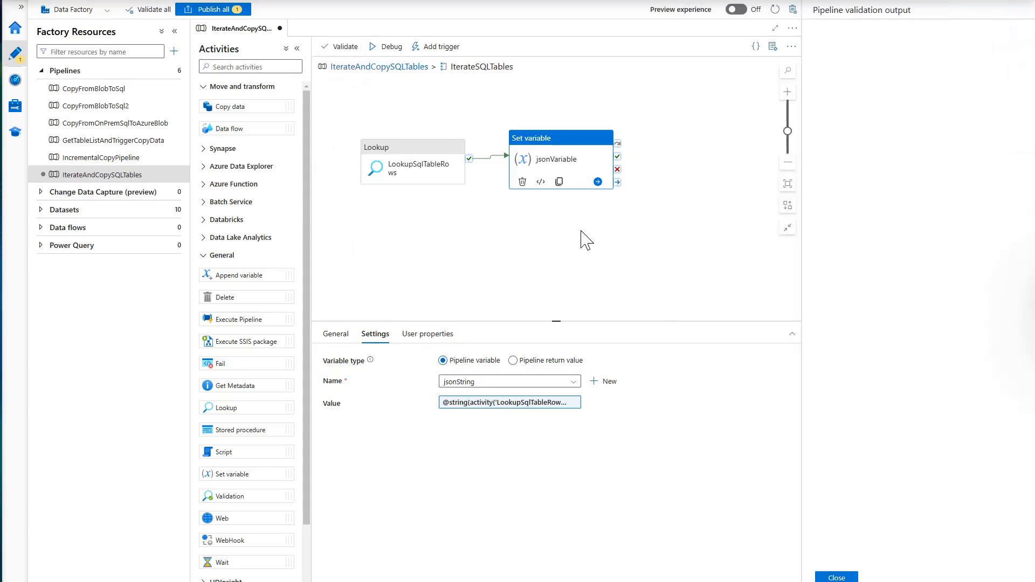
{"action": "left_click", "coordinate": [837, 577]}
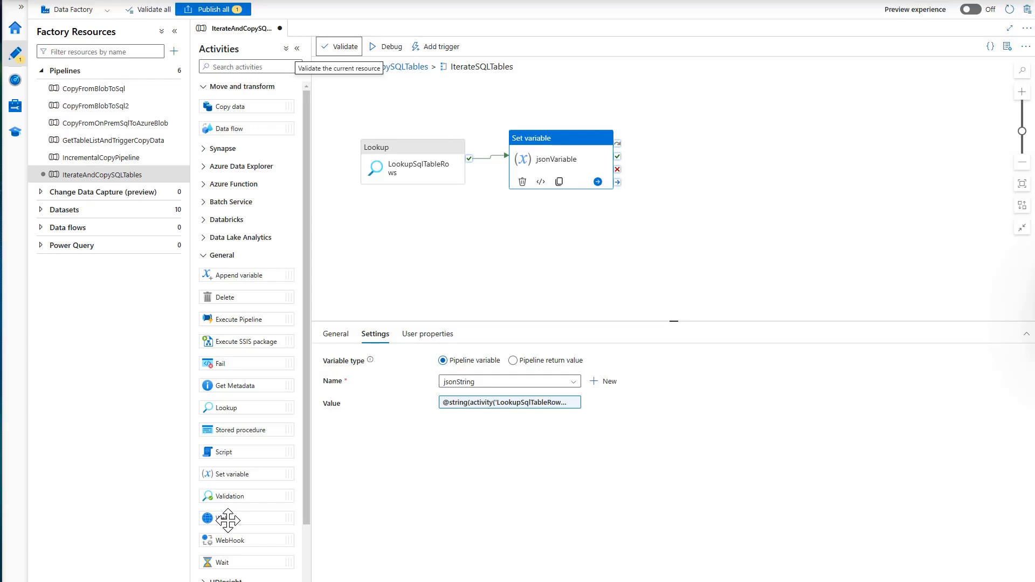
Add a Web activity beside jsonVariable, name it CreateJsonBlob and open its settings.
{"action": "left_click_drag", "start_coordinate": [228, 520], "coordinate": [711, 144]}
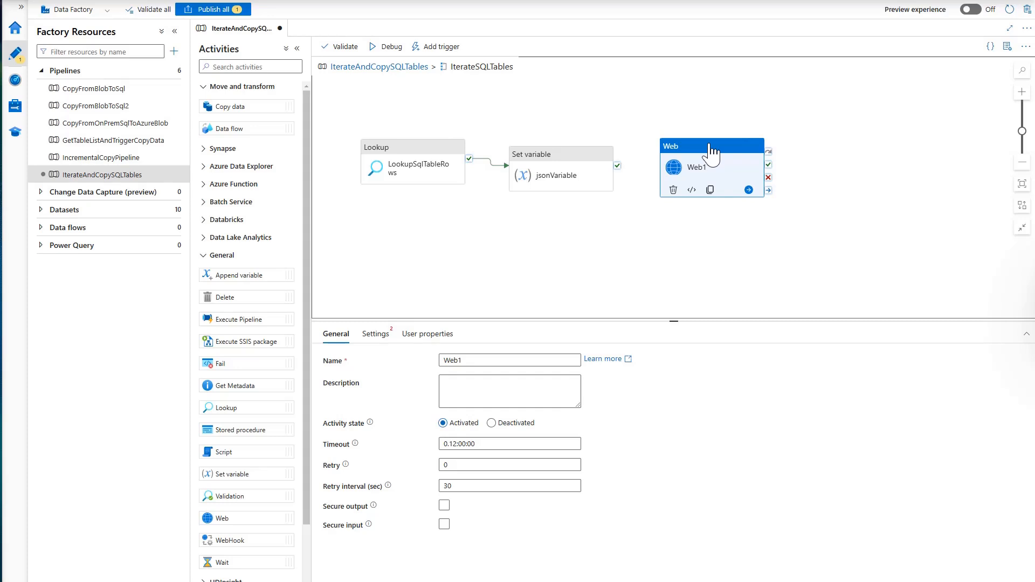
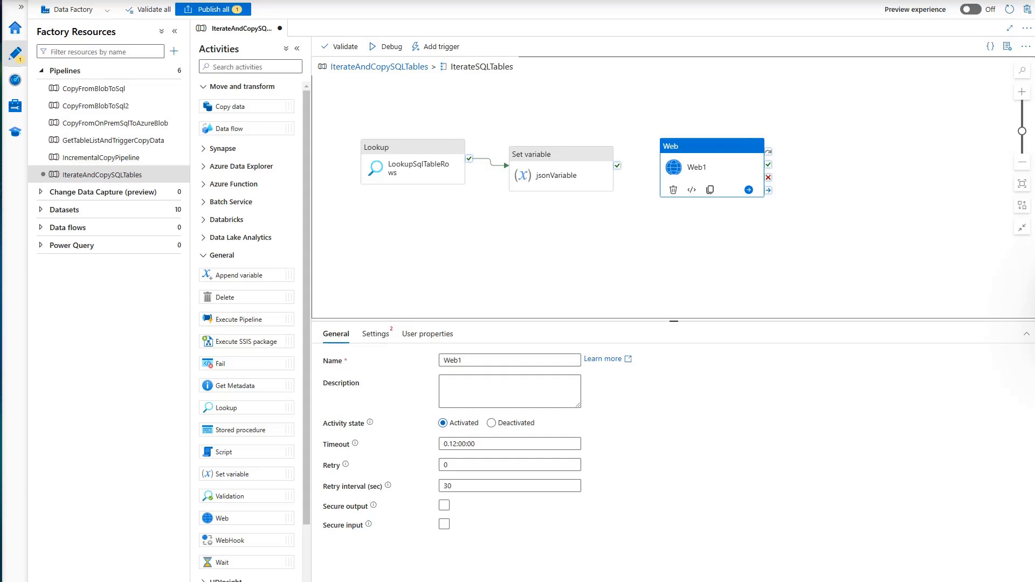
{"action": "left_click", "coordinate": [473, 361]}
{"action": "key", "text": "ctrl+a"}
{"action": "type", "text": "CreateJsonBlob"}
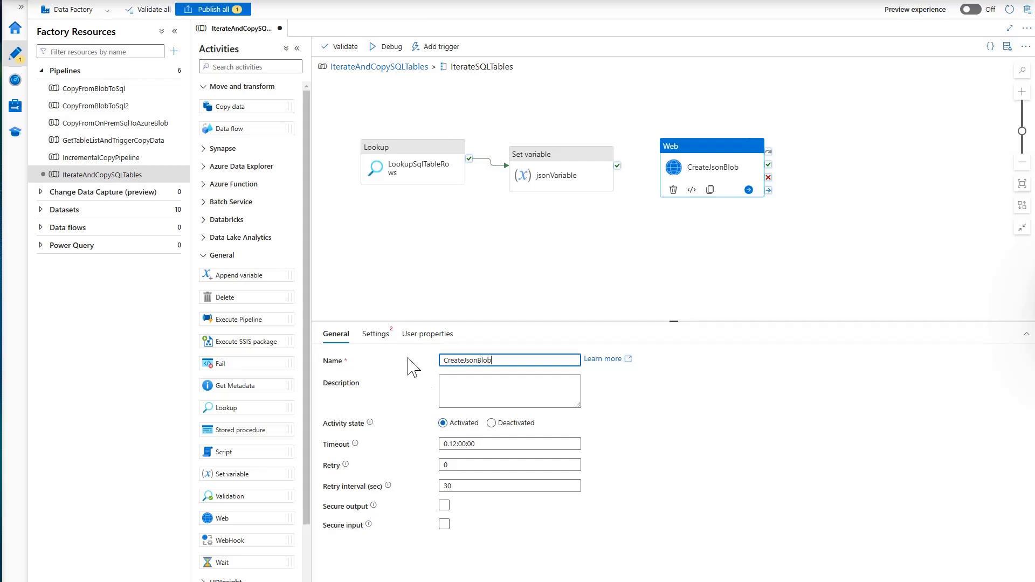
{"action": "left_click", "coordinate": [377, 335]}
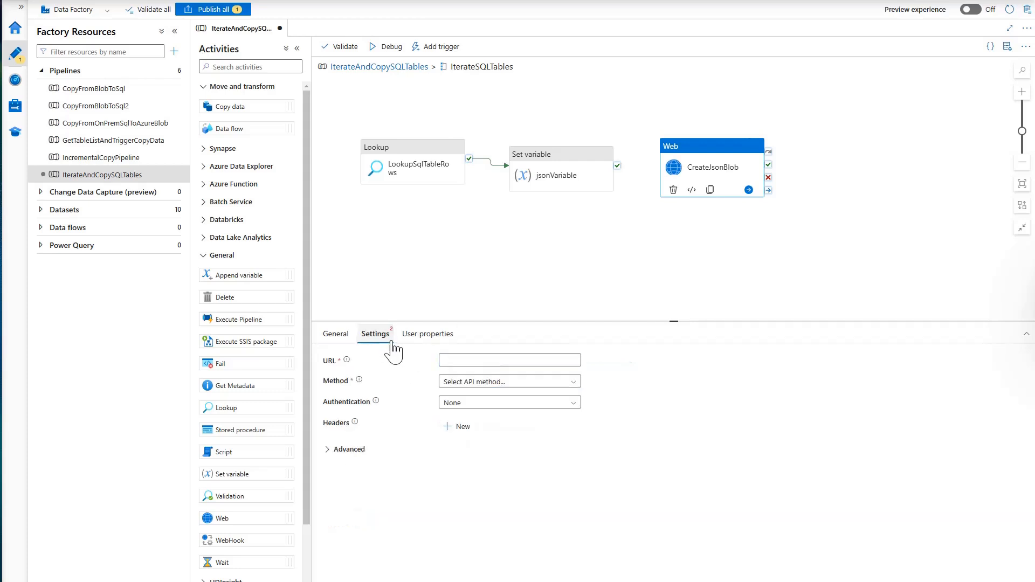
Switch to Notepad and examine the blob URL template and the prepared URL: storage account, container, blob name and file extension parts.
{"action": "key", "text": "alt+Tab"}
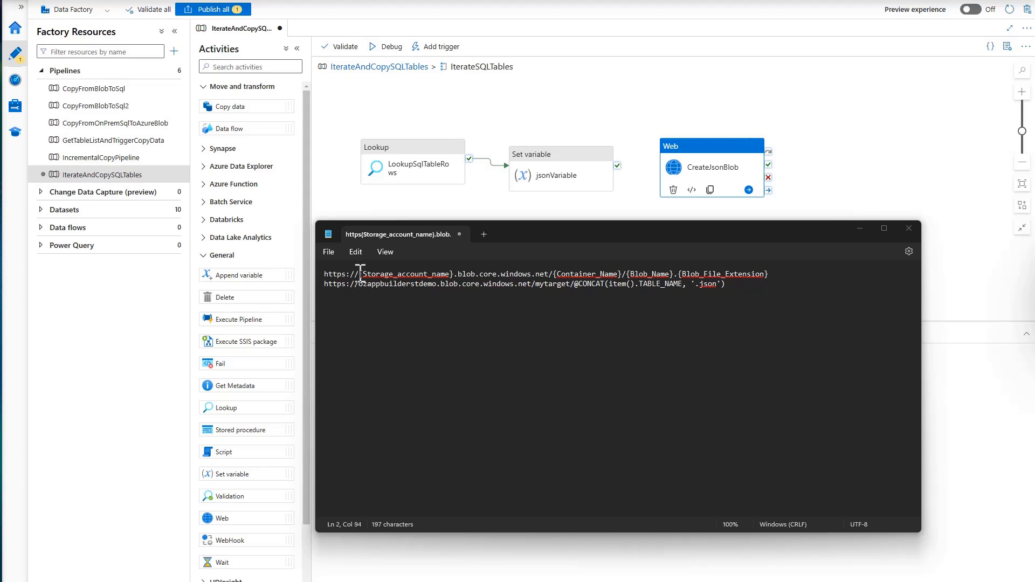
{"action": "left_click_drag", "start_coordinate": [360, 274], "coordinate": [455, 273]}
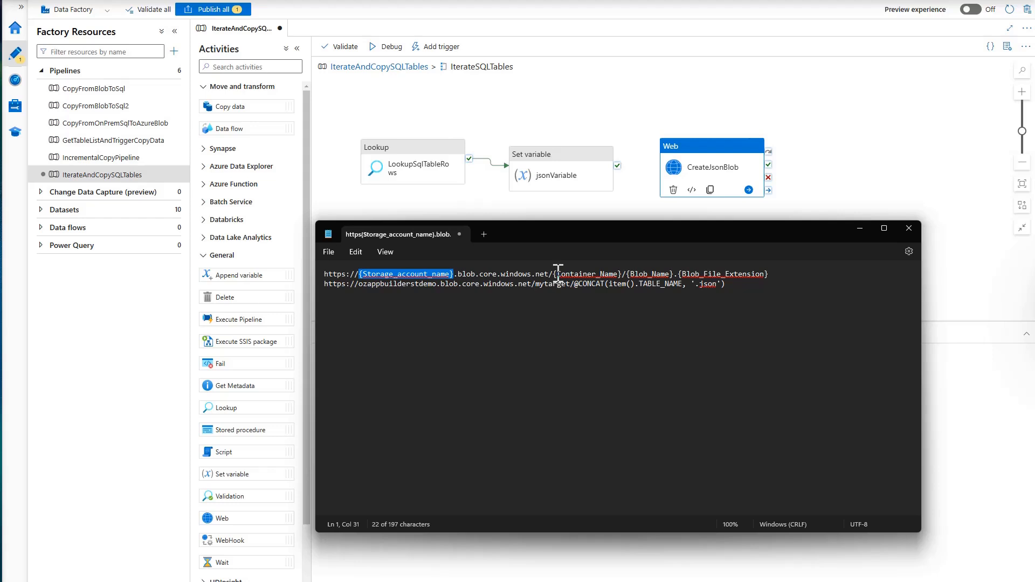
{"action": "left_click_drag", "start_coordinate": [557, 273], "coordinate": [618, 275]}
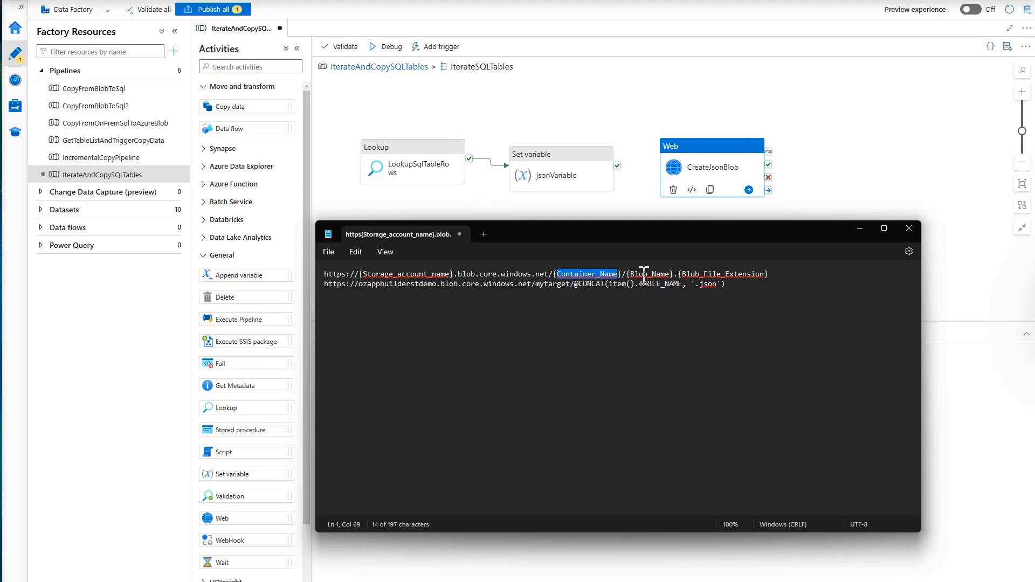
{"action": "double_click", "coordinate": [676, 274]}
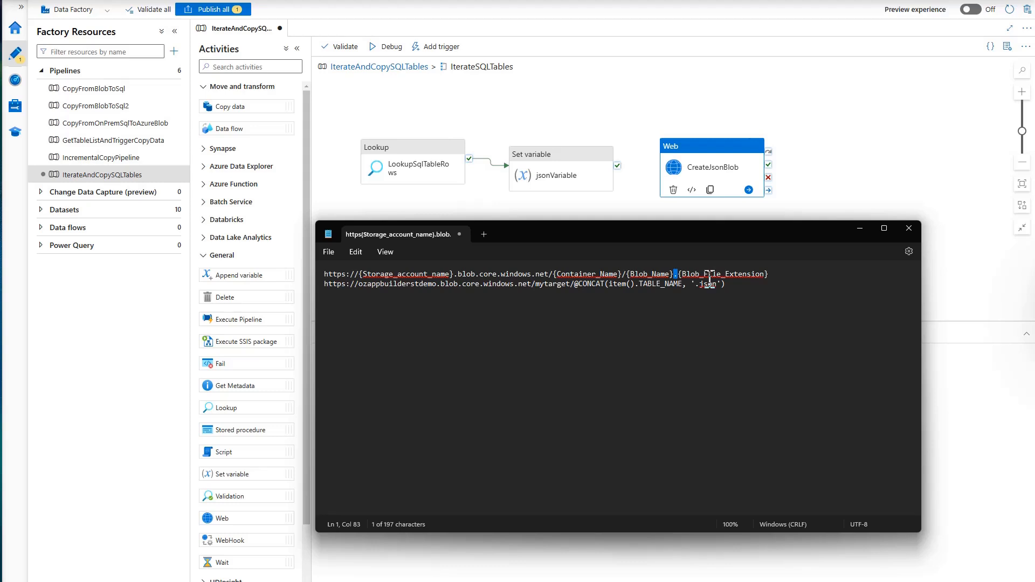
{"action": "double_click", "coordinate": [379, 285]}
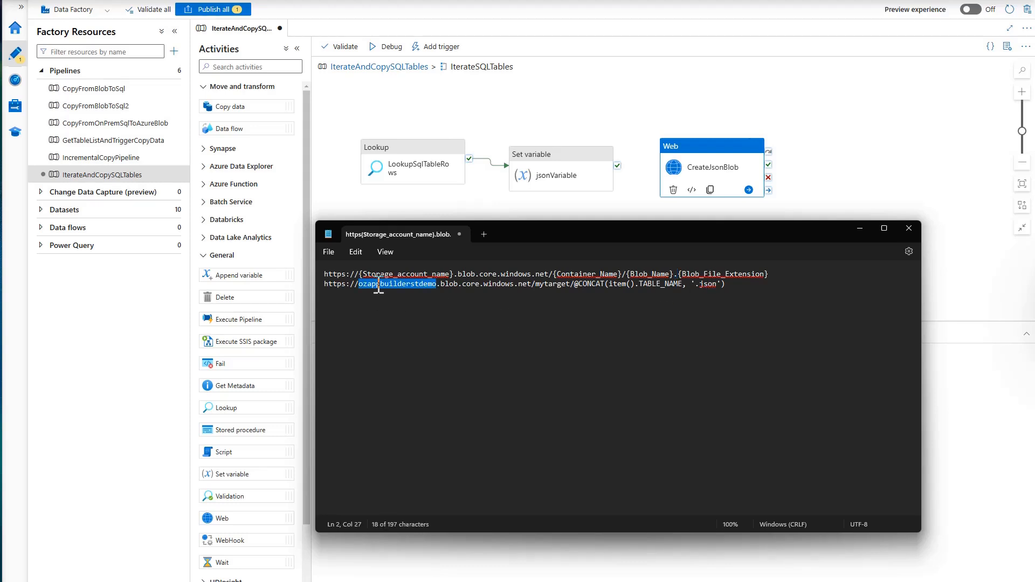
{"action": "double_click", "coordinate": [554, 284]}
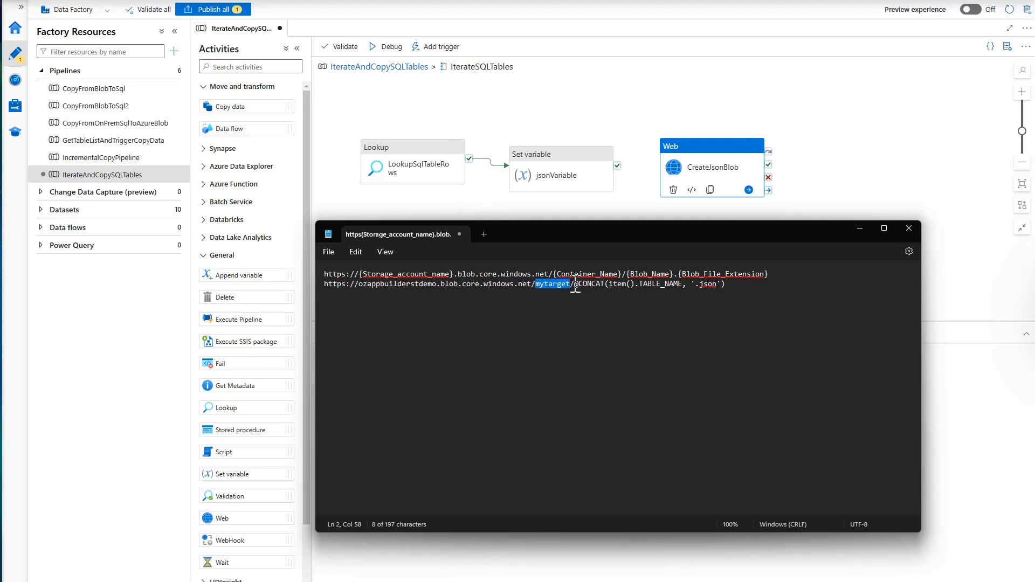
{"action": "left_click_drag", "start_coordinate": [575, 284], "coordinate": [729, 285]}
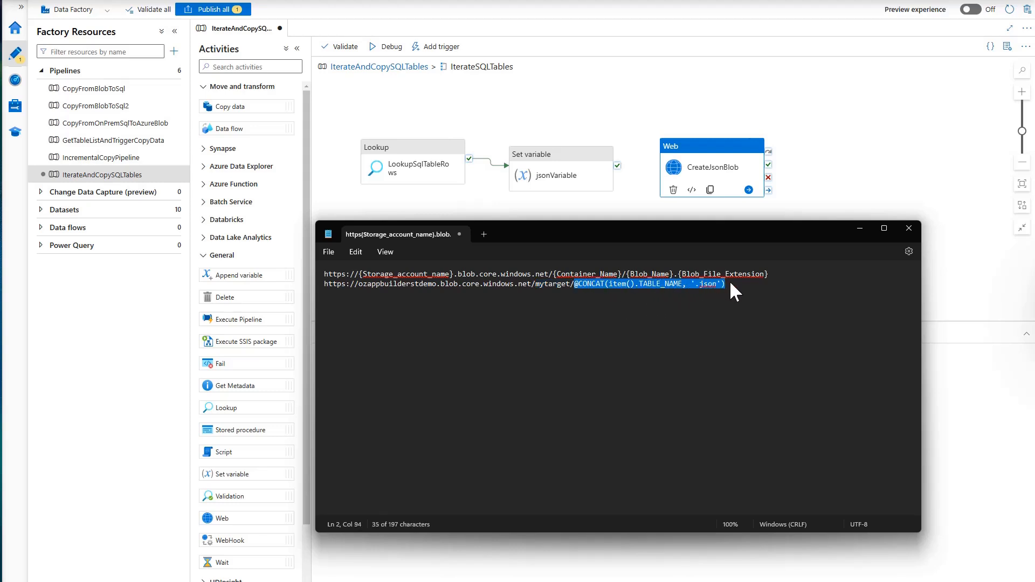
{"action": "left_click_drag", "start_coordinate": [608, 284], "coordinate": [681, 285]}
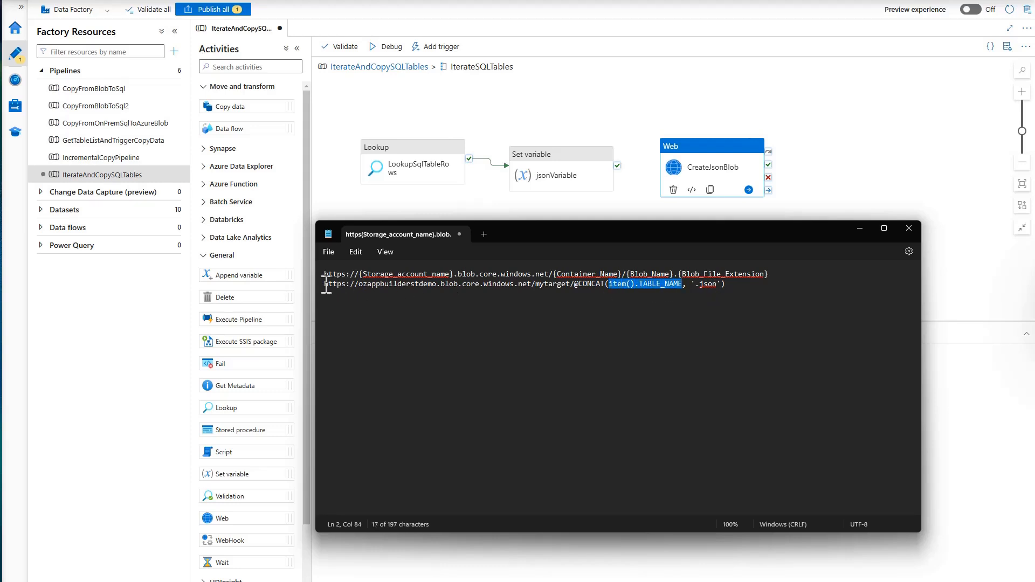
{"action": "left_click_drag", "start_coordinate": [324, 284], "coordinate": [709, 290]}
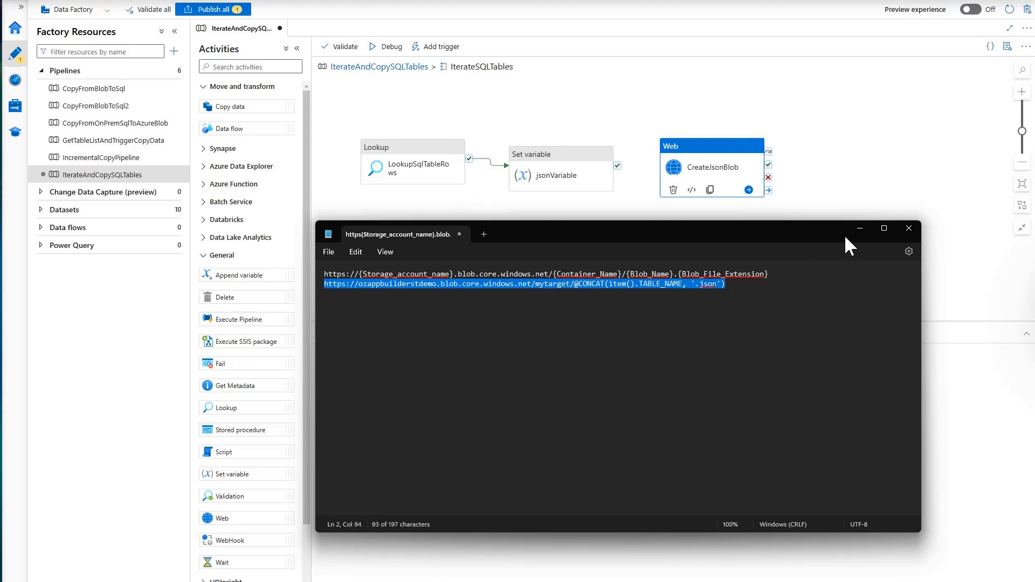
{"action": "left_click", "coordinate": [861, 228]}
{"action": "left_click", "coordinate": [482, 360]}
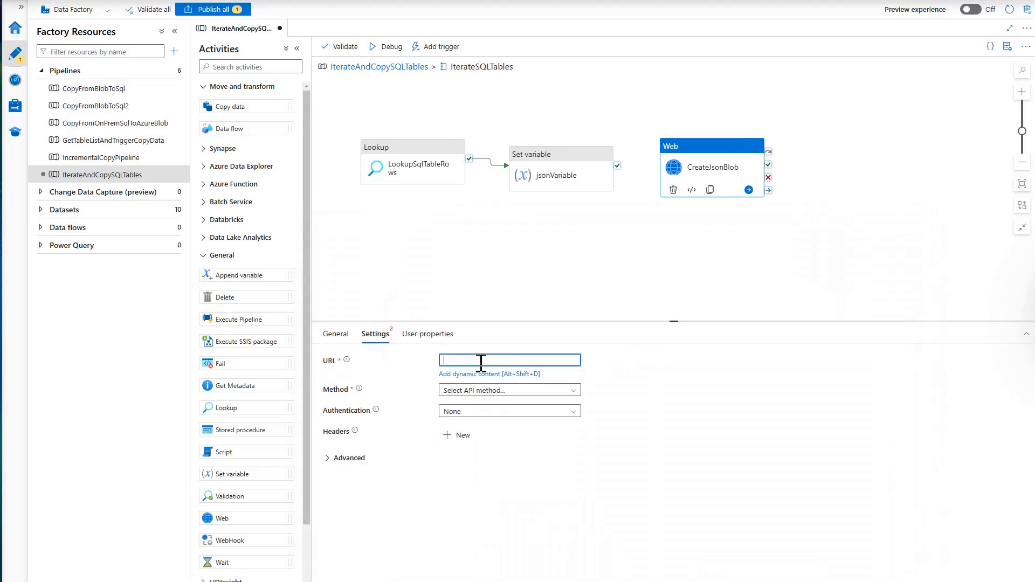
{"action": "type", "text": "https://ozappbuilderstdemo.blob.core.windows.net/mytarget/@CONCAT(item().TABLE_NAME, '.json')"}
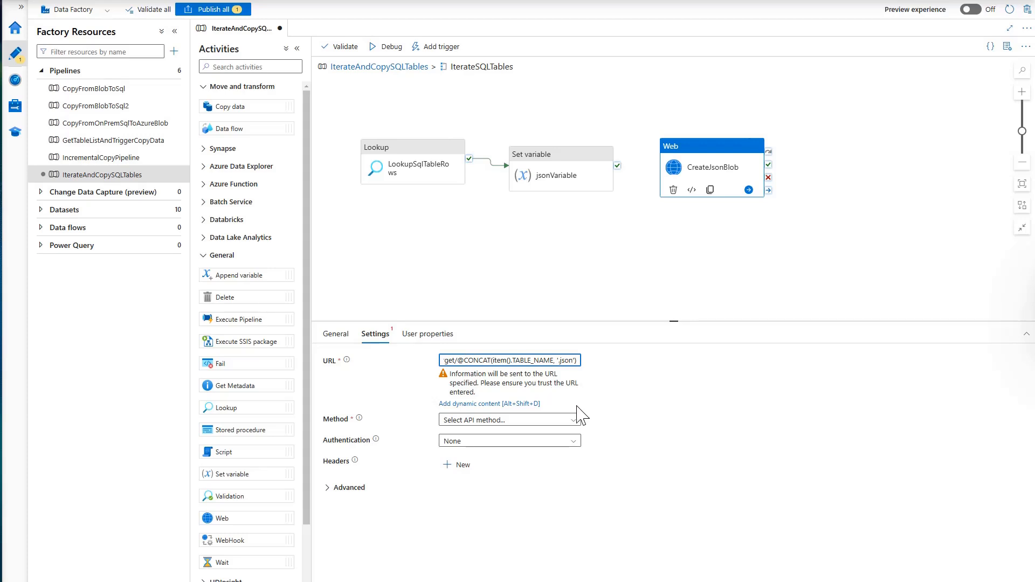
{"action": "left_click", "coordinate": [573, 420]}
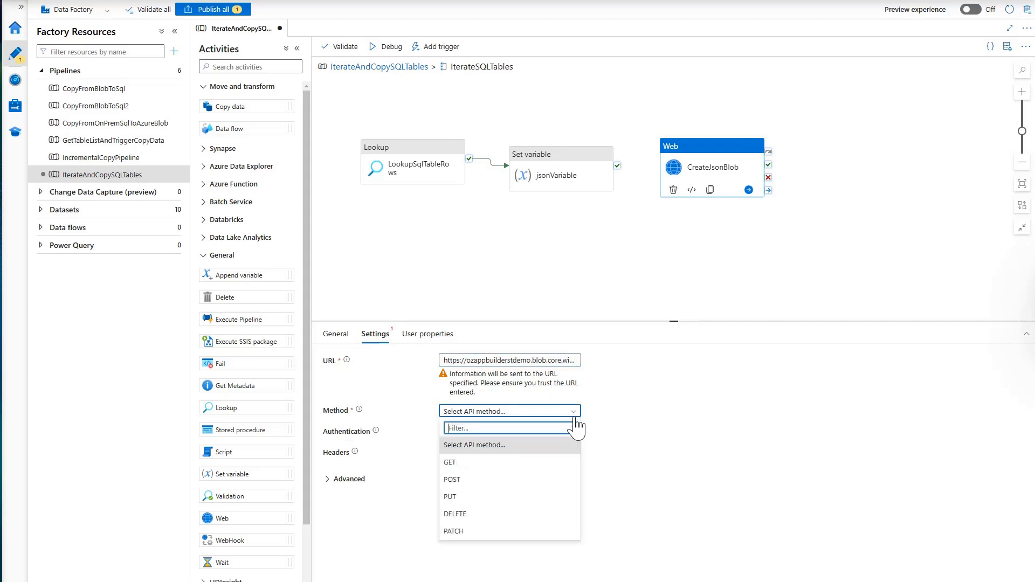
{"action": "left_click", "coordinate": [477, 497]}
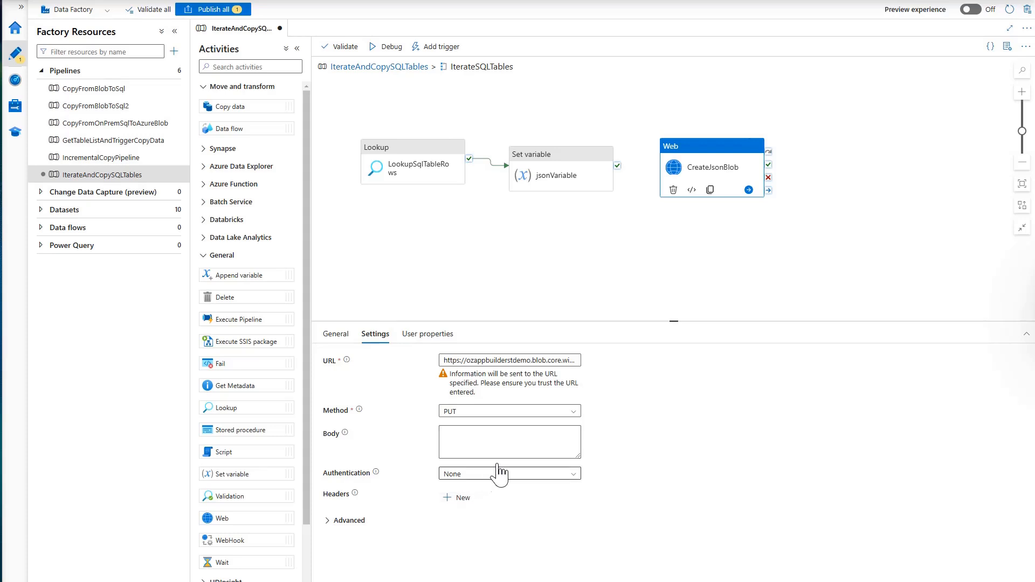
{"action": "left_click", "coordinate": [546, 447]}
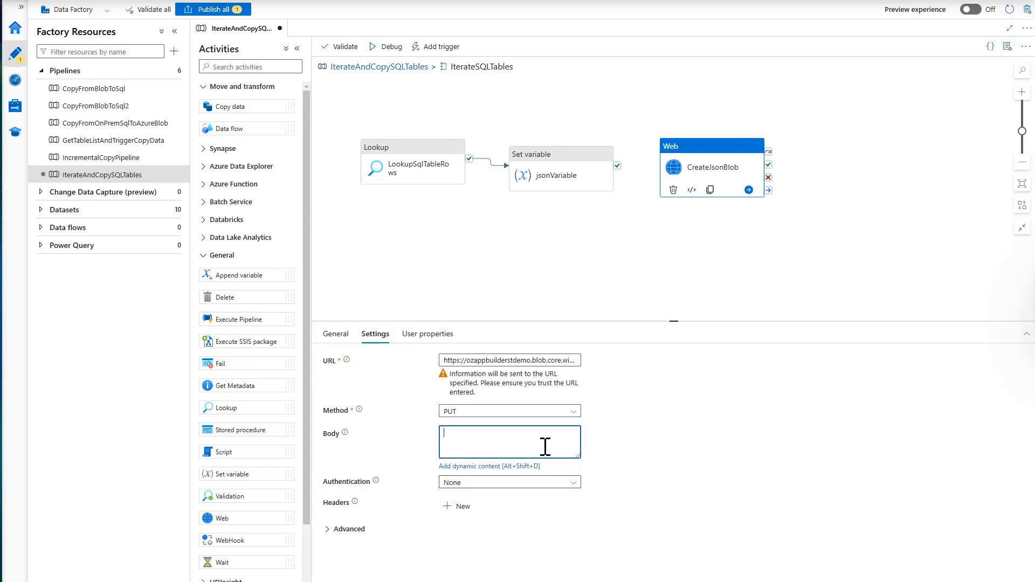
{"action": "left_click", "coordinate": [499, 467]}
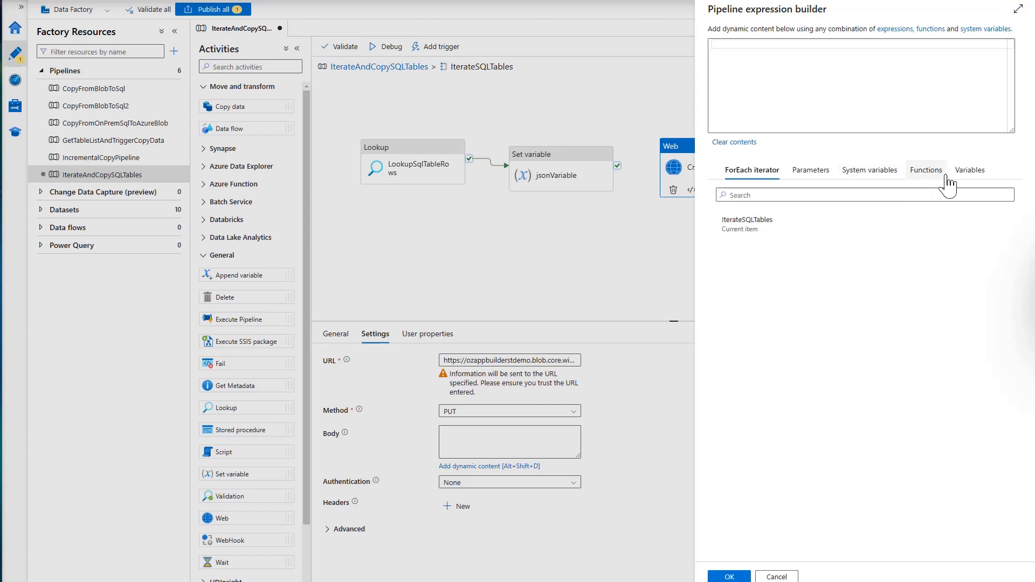
{"action": "left_click", "coordinate": [970, 171]}
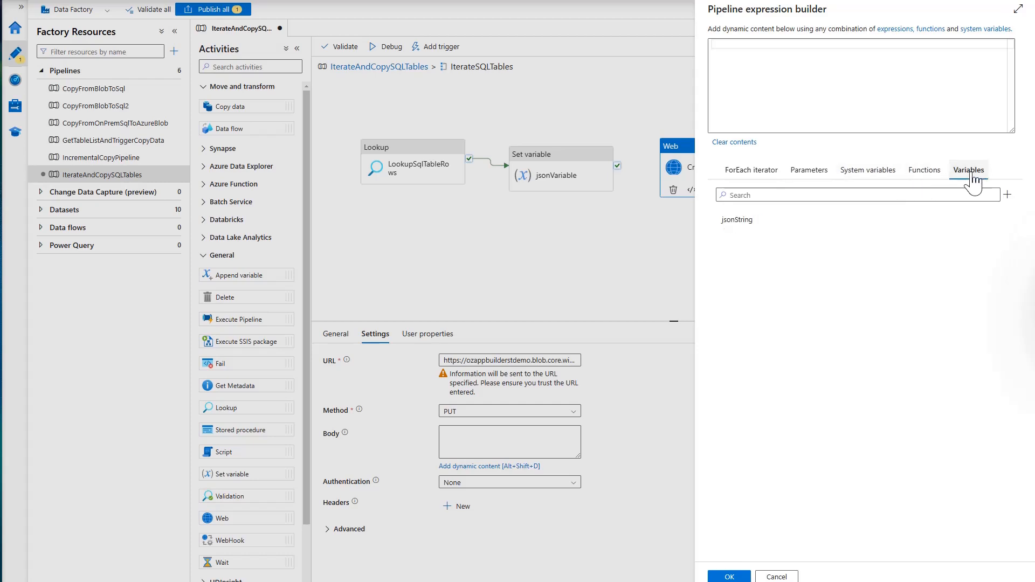
{"action": "left_click", "coordinate": [749, 230]}
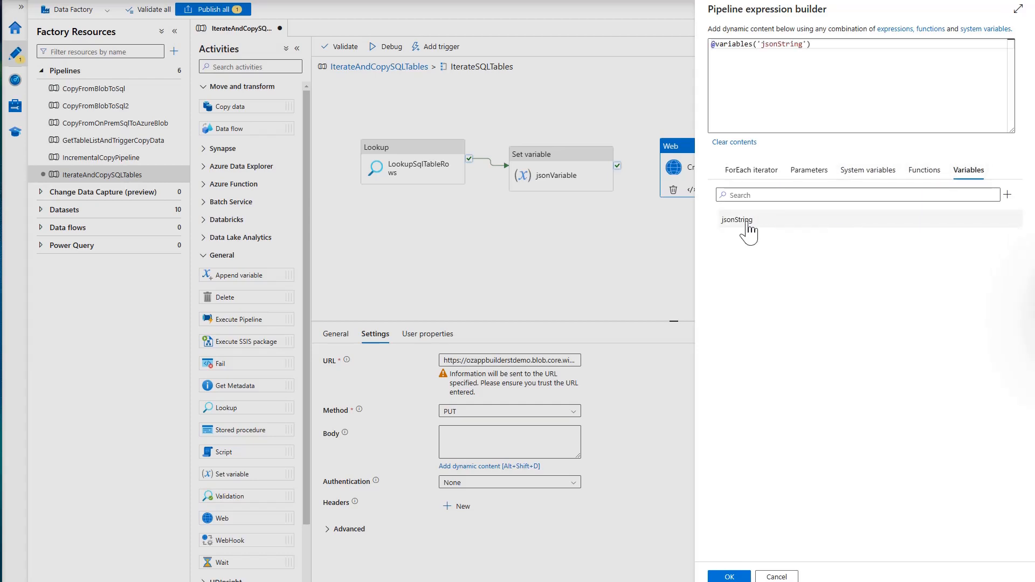
{"action": "left_click", "coordinate": [730, 576]}
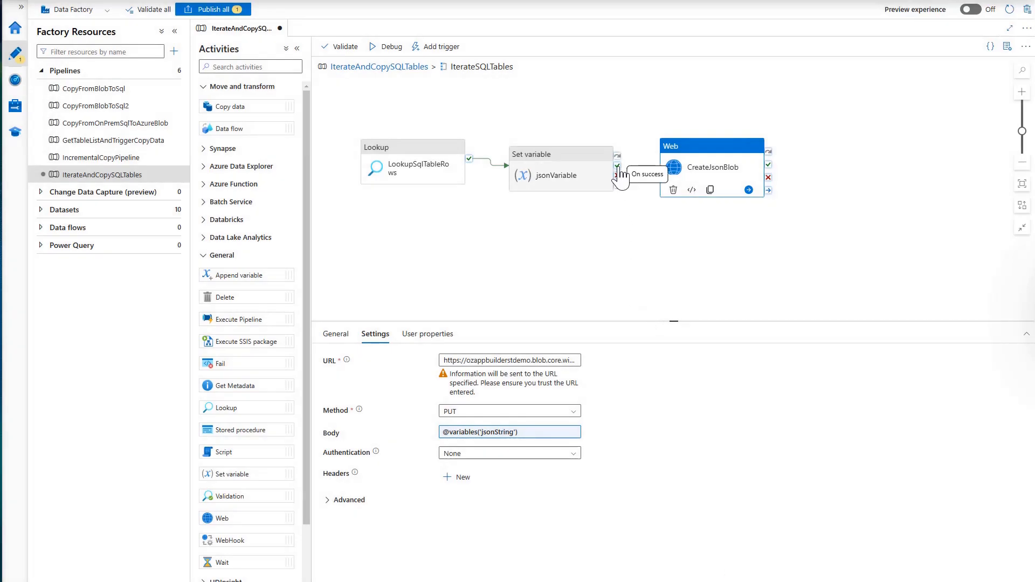
{"action": "left_click_drag", "start_coordinate": [618, 167], "coordinate": [679, 172]}
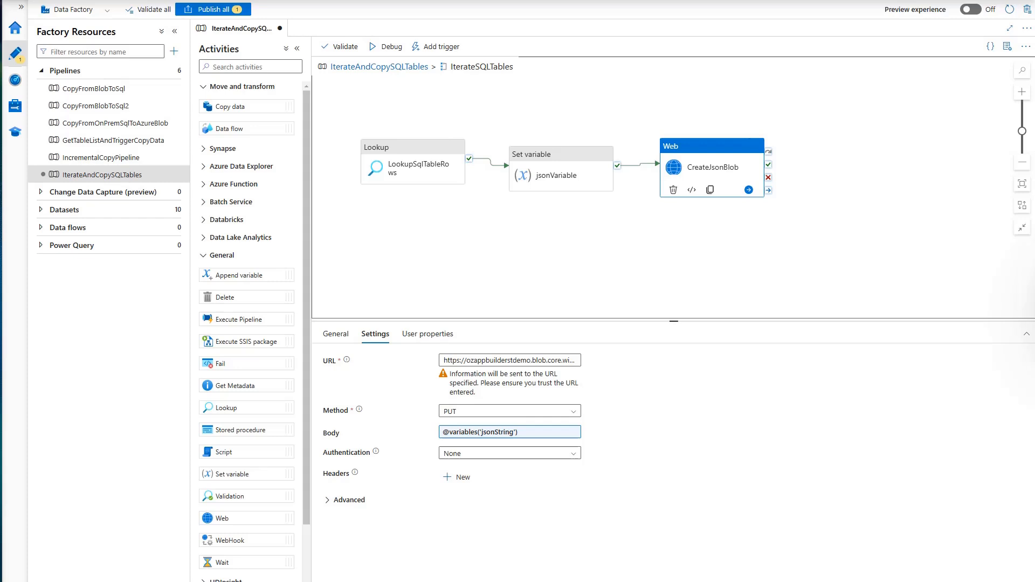
Set the authentication of the CreateJsonBlob activity to System-assigned managed identity.
{"action": "left_click", "coordinate": [573, 456]}
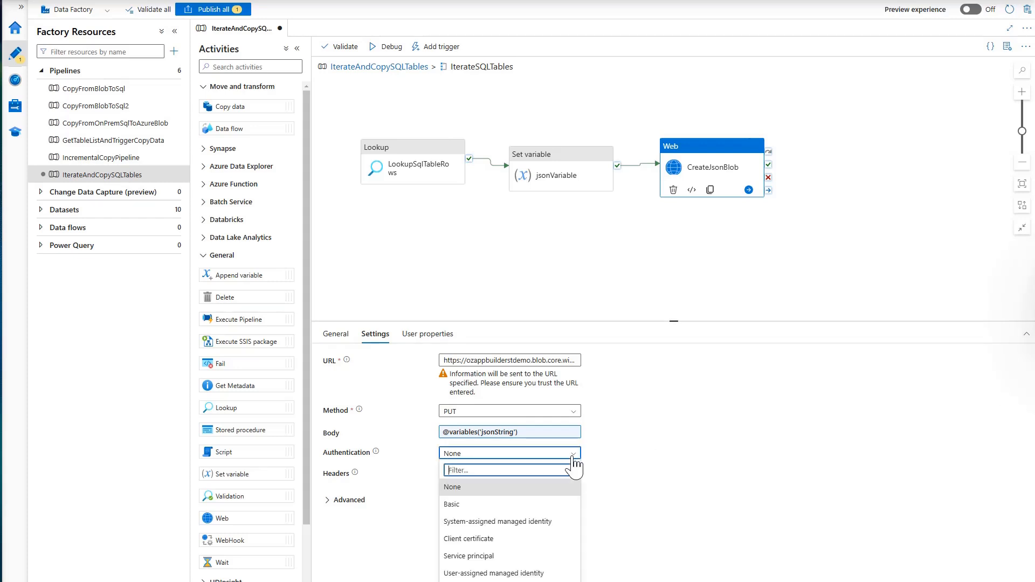
{"action": "left_click", "coordinate": [521, 526]}
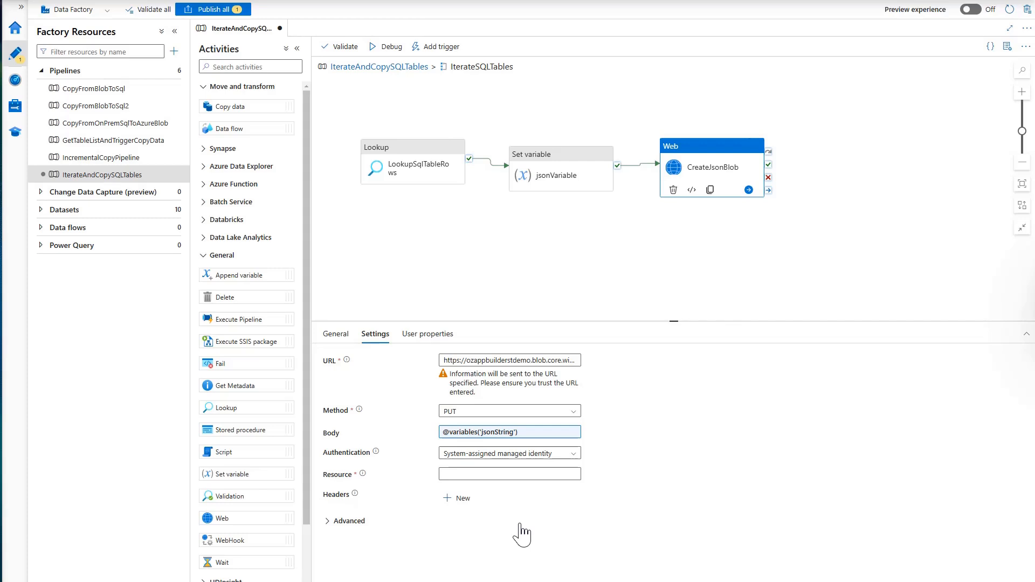
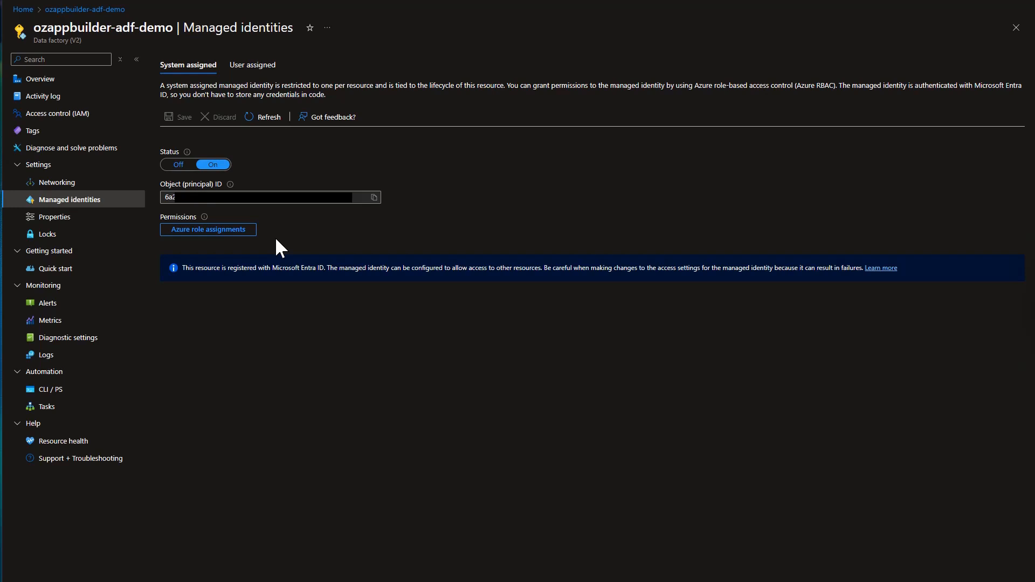
In the Azure portal, check the role assignments and user-assigned identities of the ozappbuilder-adf-demo data factory.
{"action": "left_click", "coordinate": [208, 237]}
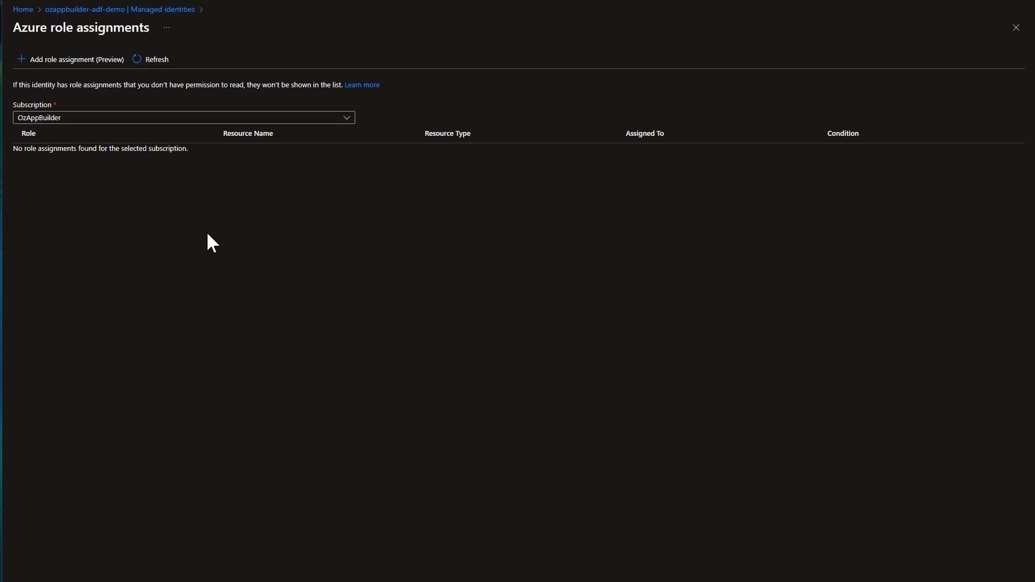
{"action": "left_click", "coordinate": [1016, 28]}
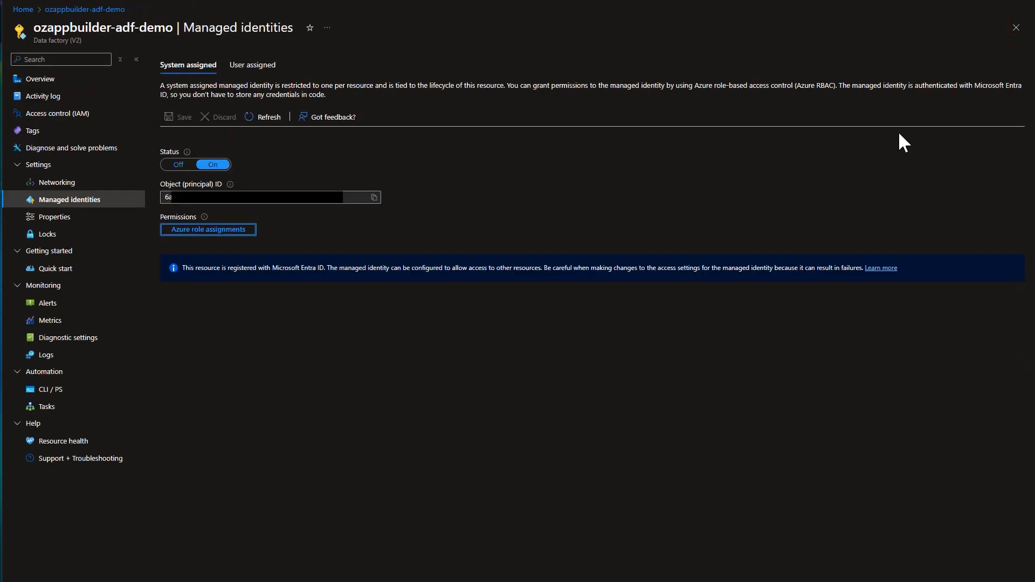
{"action": "left_click", "coordinate": [257, 67]}
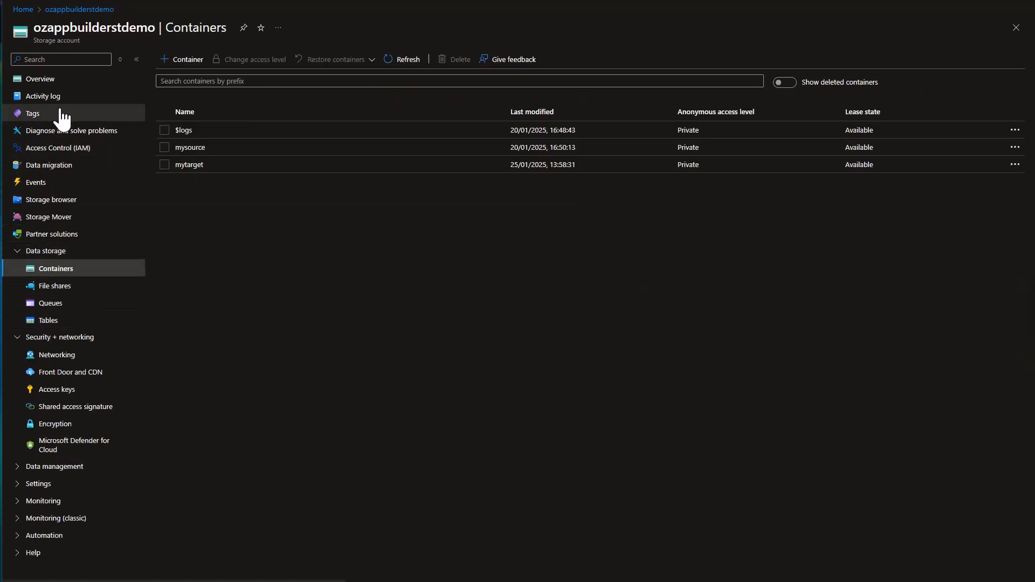
Start a role assignment in the access control of the ozappbuilderstdemo storage account and pick the Storage Blob Data Contributor role.
{"action": "left_click", "coordinate": [72, 161]}
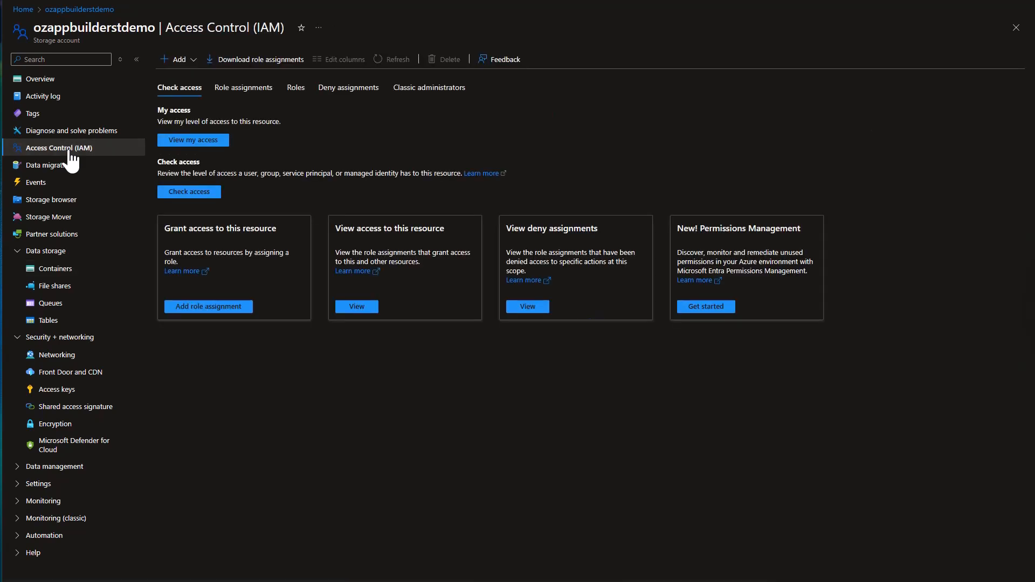
{"action": "left_click", "coordinate": [179, 60]}
{"action": "left_click", "coordinate": [193, 79]}
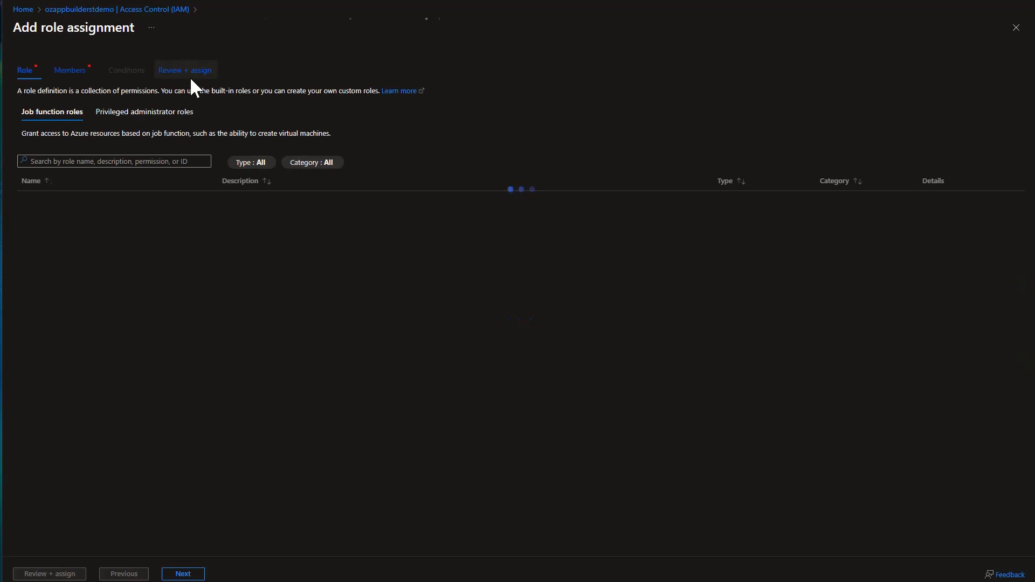
{"action": "left_click", "coordinate": [80, 160]}
{"action": "type", "text": "b"}
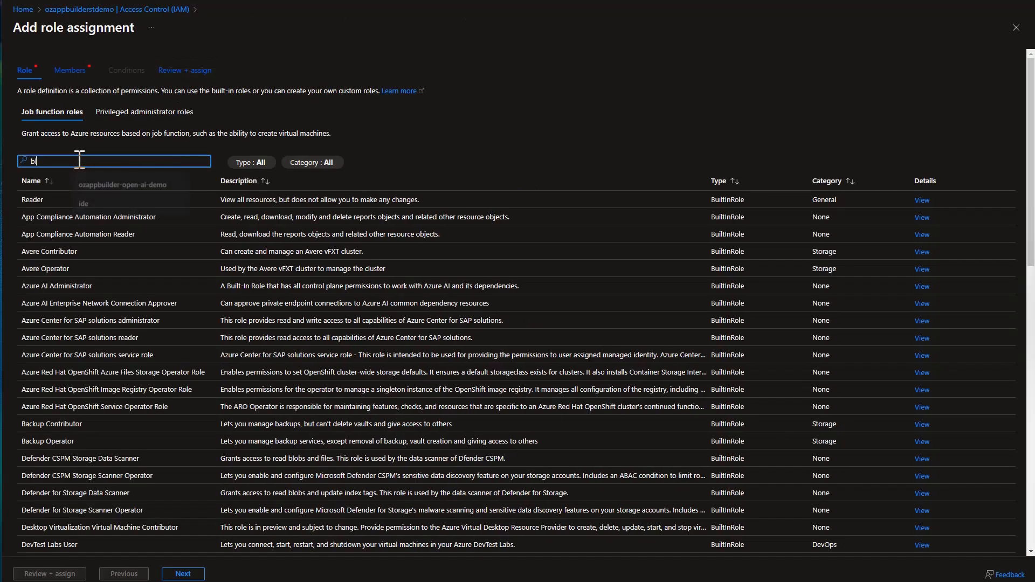
{"action": "type", "text": "lob contri"}
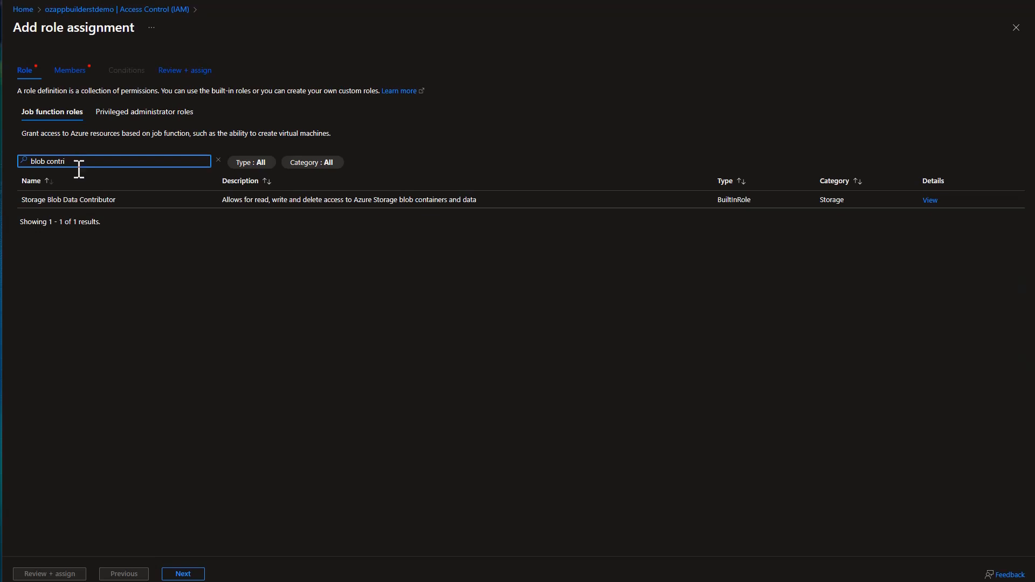
{"action": "left_click", "coordinate": [109, 204]}
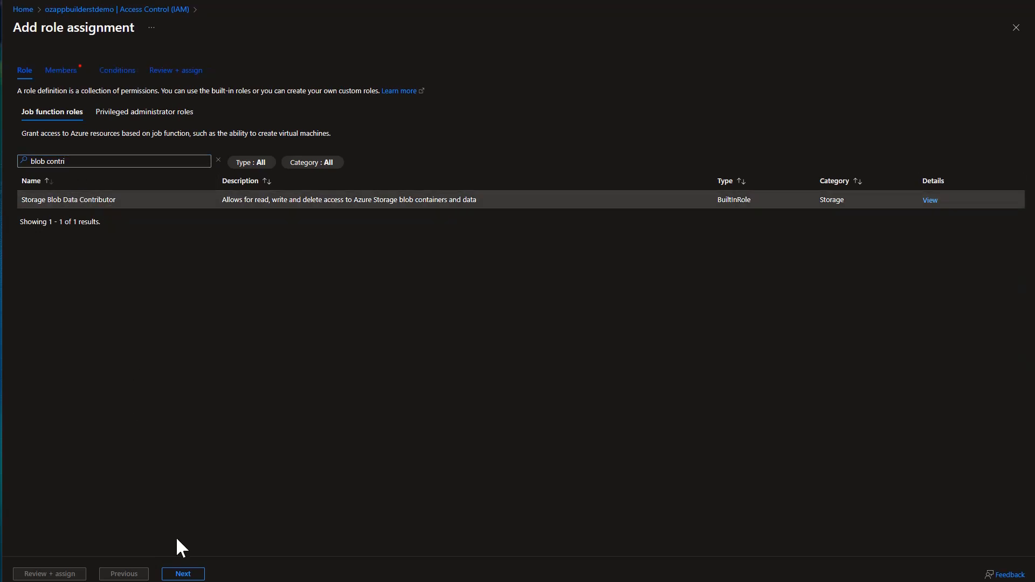
{"action": "left_click", "coordinate": [190, 574]}
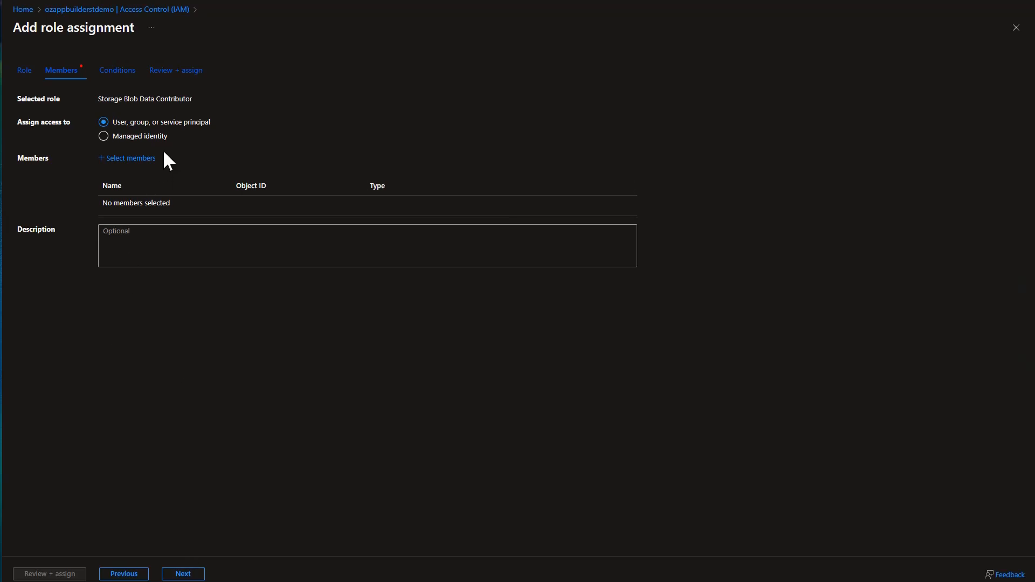
Assign the role to the Data factory (V2) managed identity ozappbuilder-adf-demo and submit the assignment.
{"action": "left_click", "coordinate": [130, 142]}
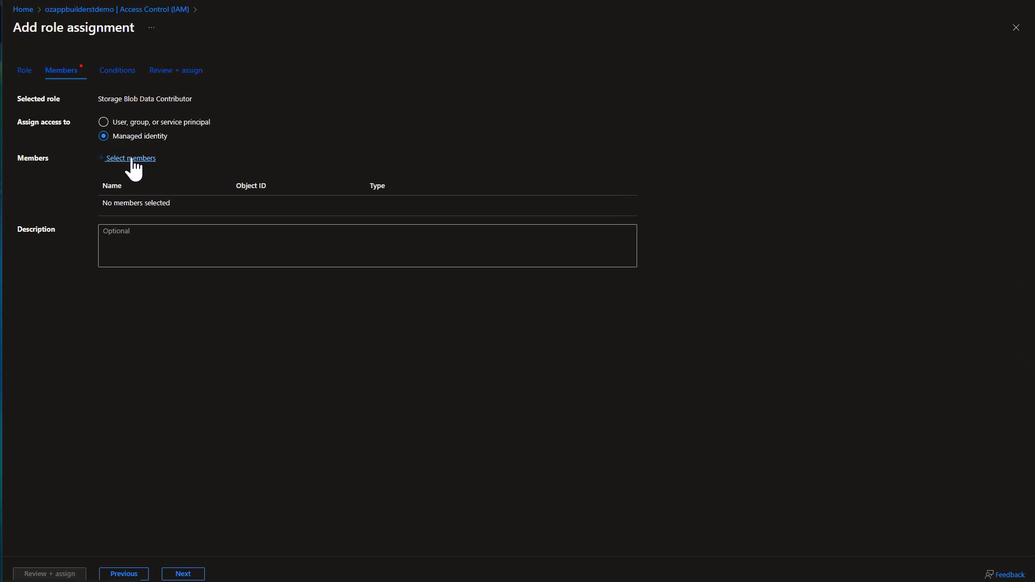
{"action": "left_click", "coordinate": [131, 159]}
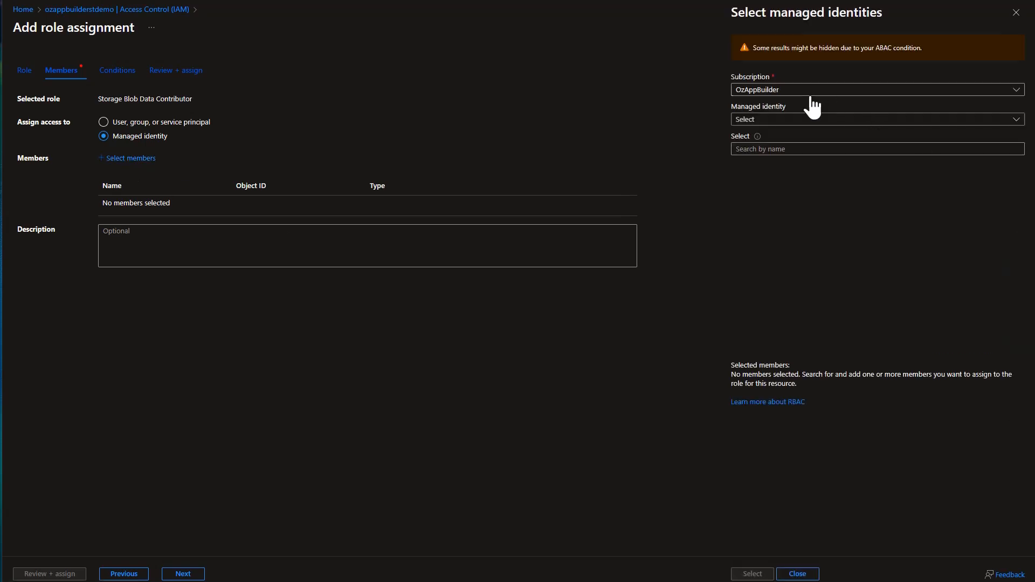
{"action": "left_click", "coordinate": [888, 119]}
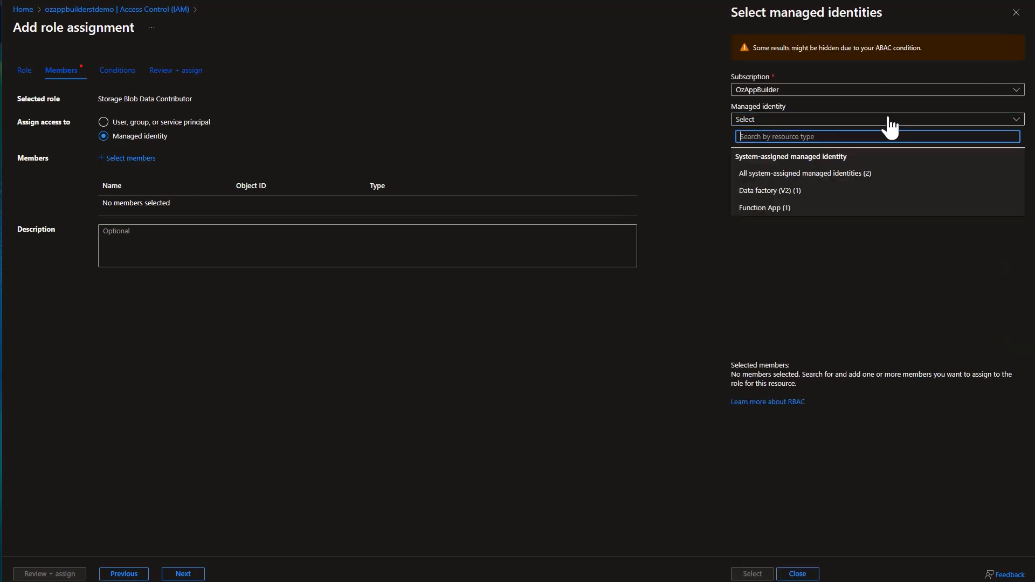
{"action": "left_click", "coordinate": [798, 193]}
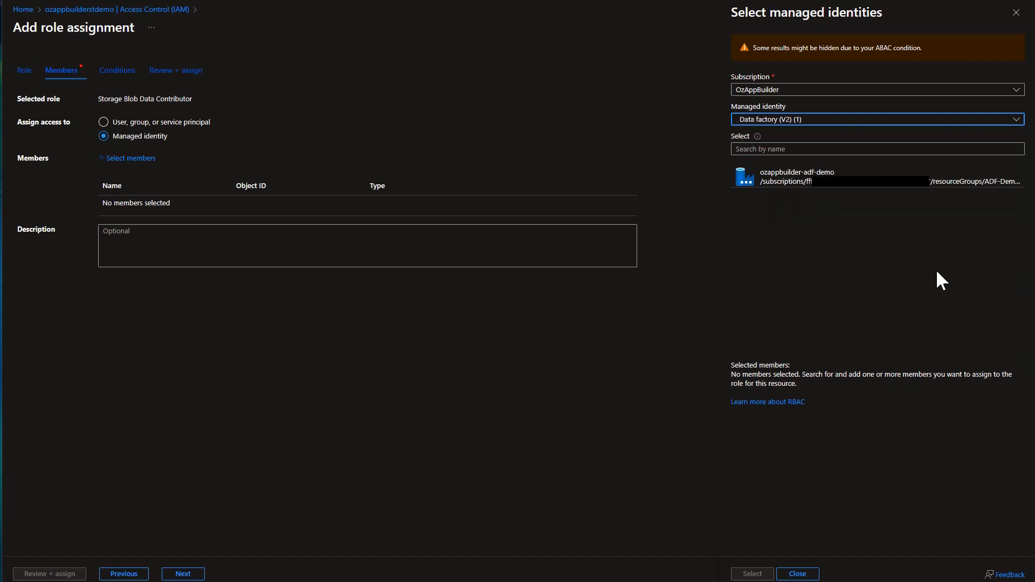
{"action": "left_click", "coordinate": [798, 176]}
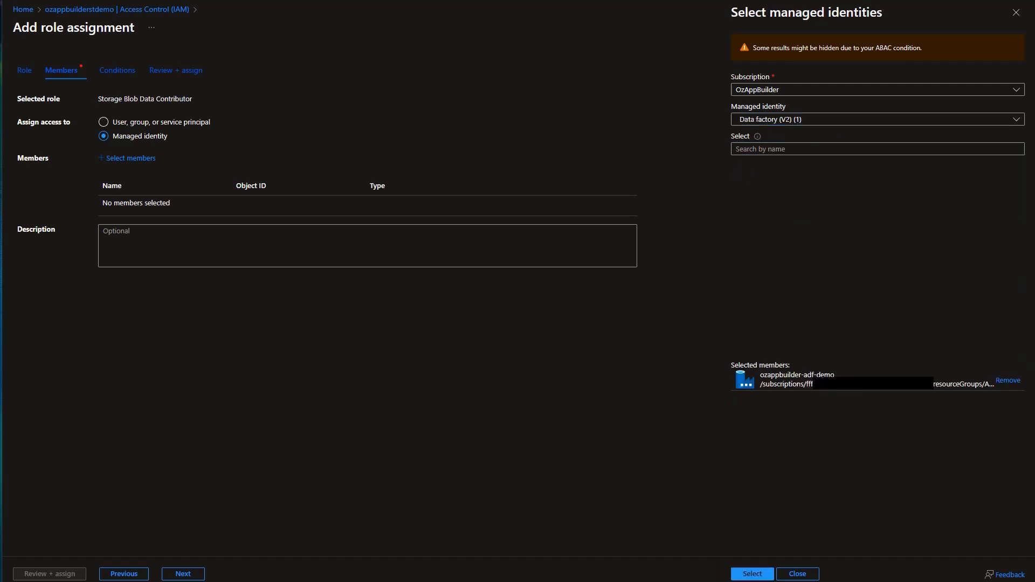
{"action": "left_click", "coordinate": [752, 574]}
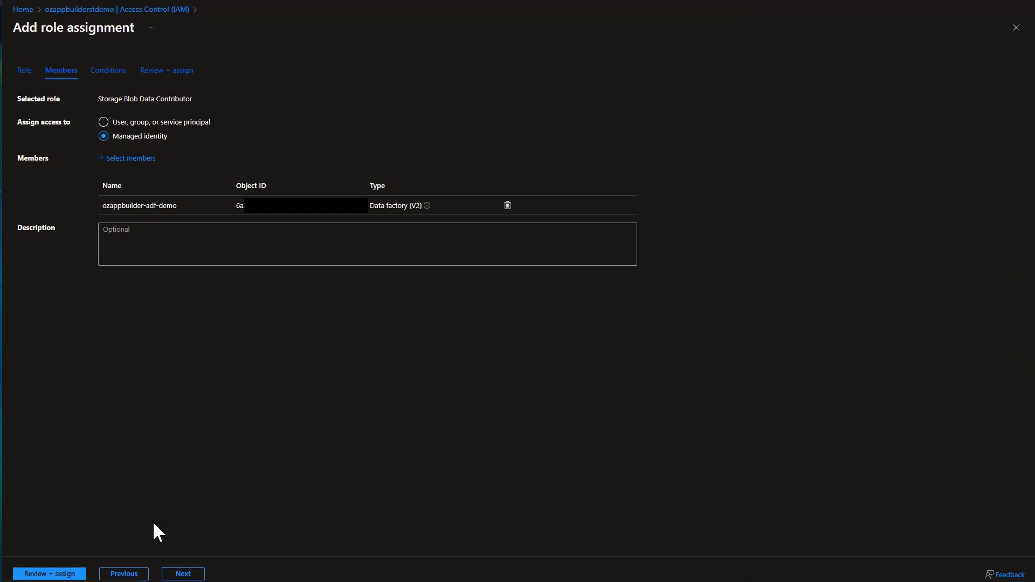
{"action": "left_click", "coordinate": [69, 575]}
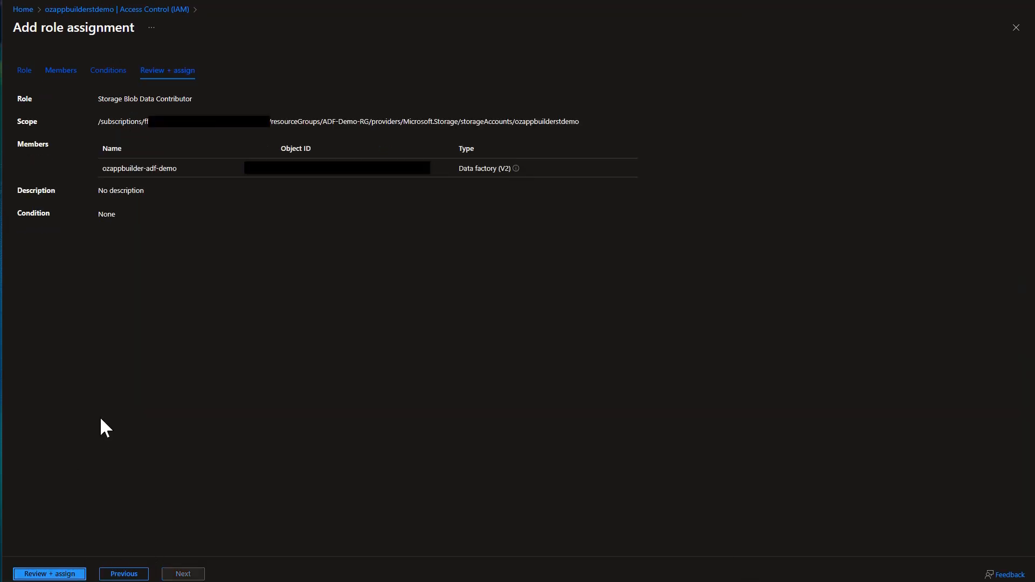
{"action": "left_click", "coordinate": [65, 574]}
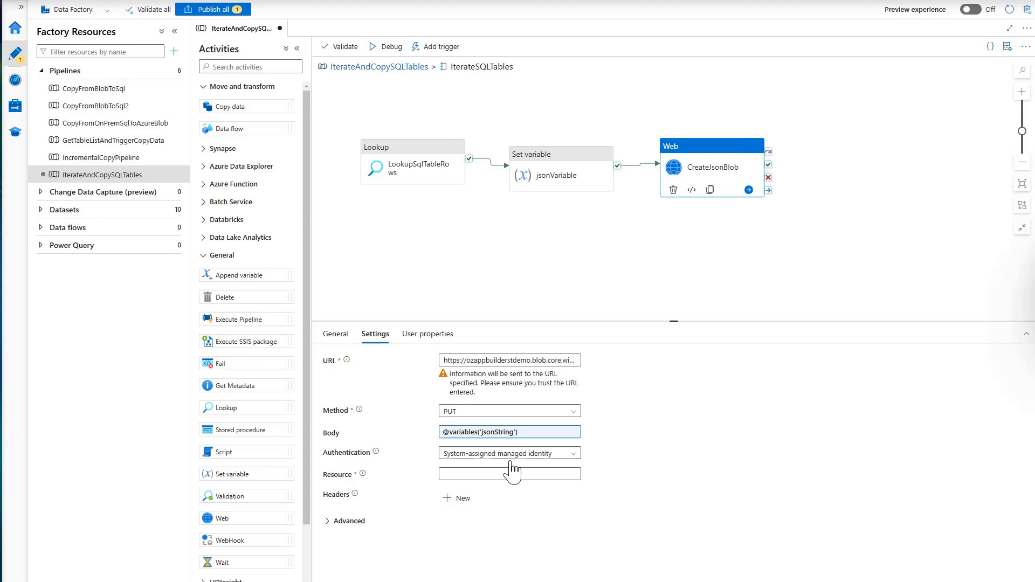
{"action": "left_click", "coordinate": [497, 474]}
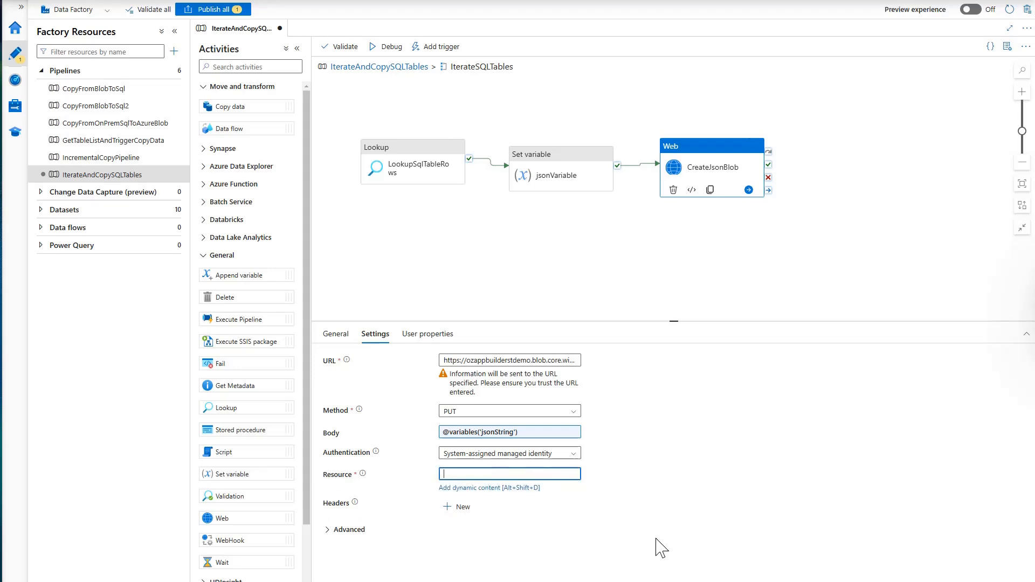
{"action": "type", "text": "https://storage.azure.com/"}
{"action": "left_click", "coordinate": [449, 508]}
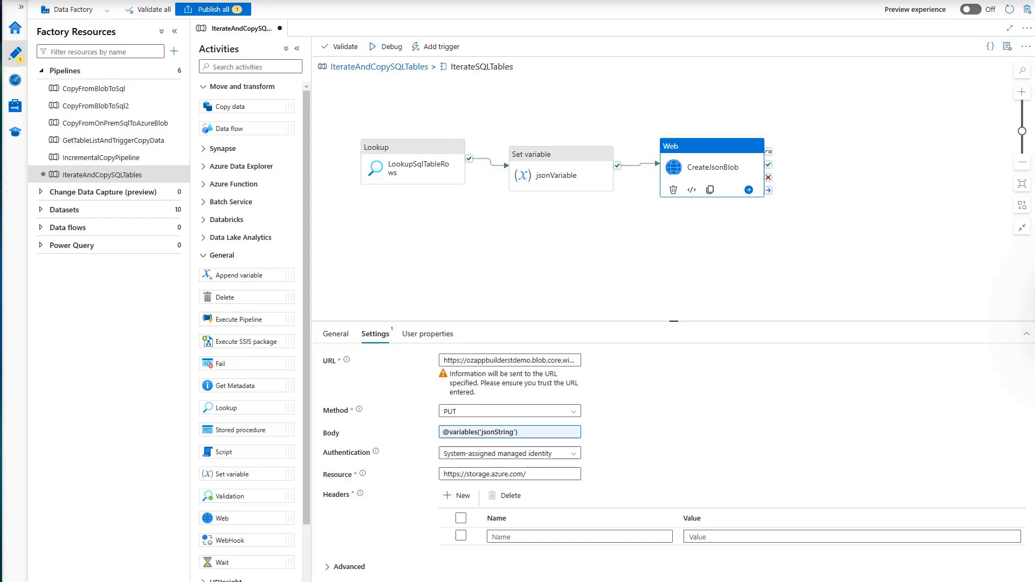
{"action": "left_click", "coordinate": [500, 537]}
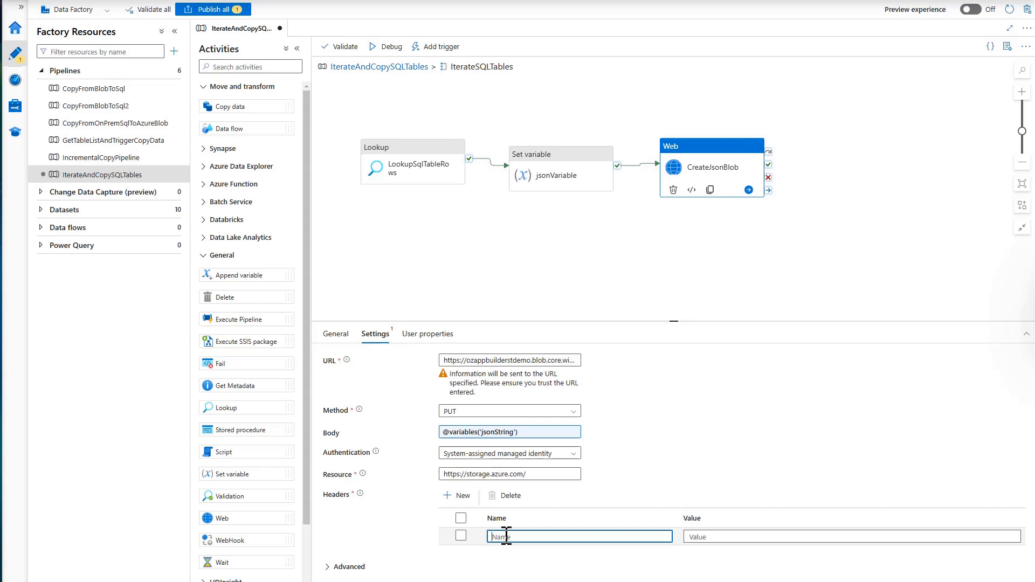
{"action": "type", "text": "x-ms-version"}
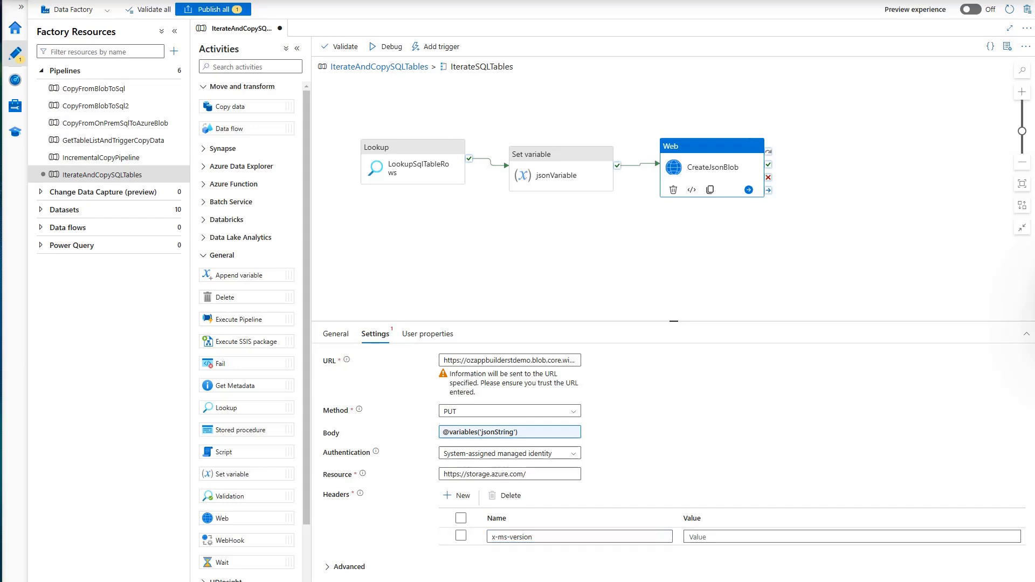
{"action": "left_click", "coordinate": [700, 538]}
{"action": "type", "text": "2020-04-08"}
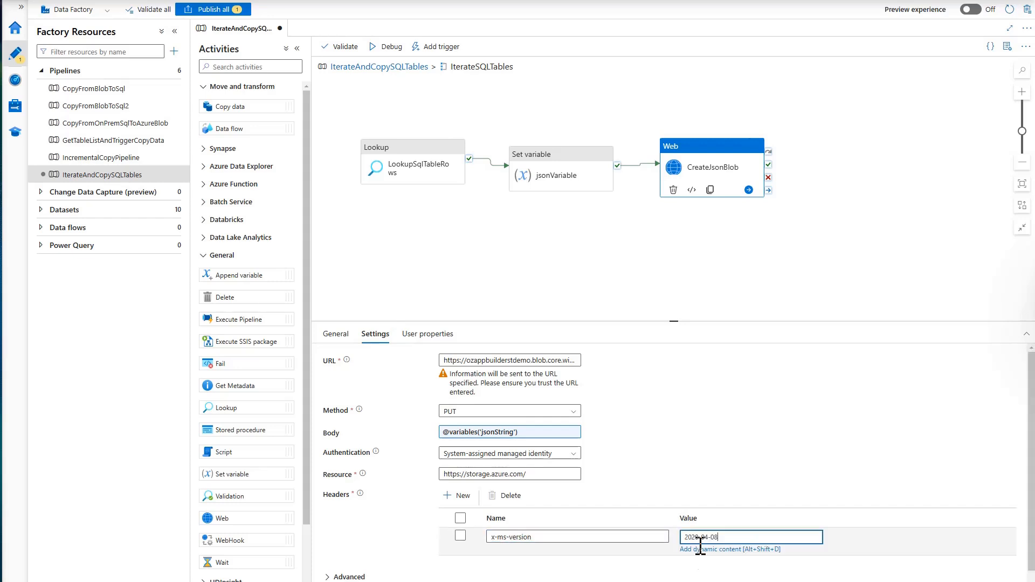
Add a second CreateJsonBlob header named x-ms-blob-type with the value BlockBlob.
{"action": "left_click", "coordinate": [457, 496]}
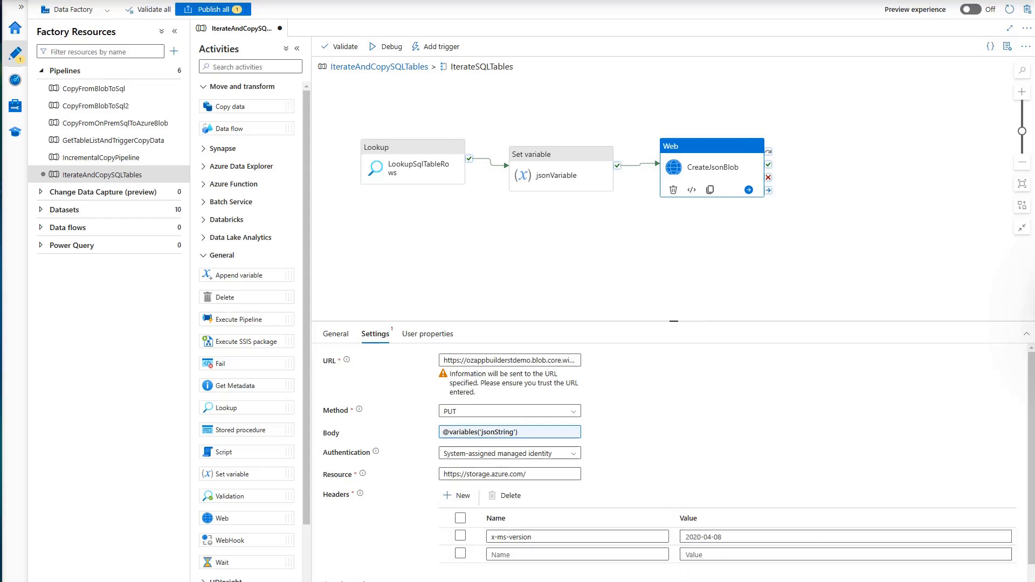
{"action": "left_click", "coordinate": [534, 555]}
{"action": "type", "text": "x-ms-blob-type"}
{"action": "left_click", "coordinate": [718, 554]}
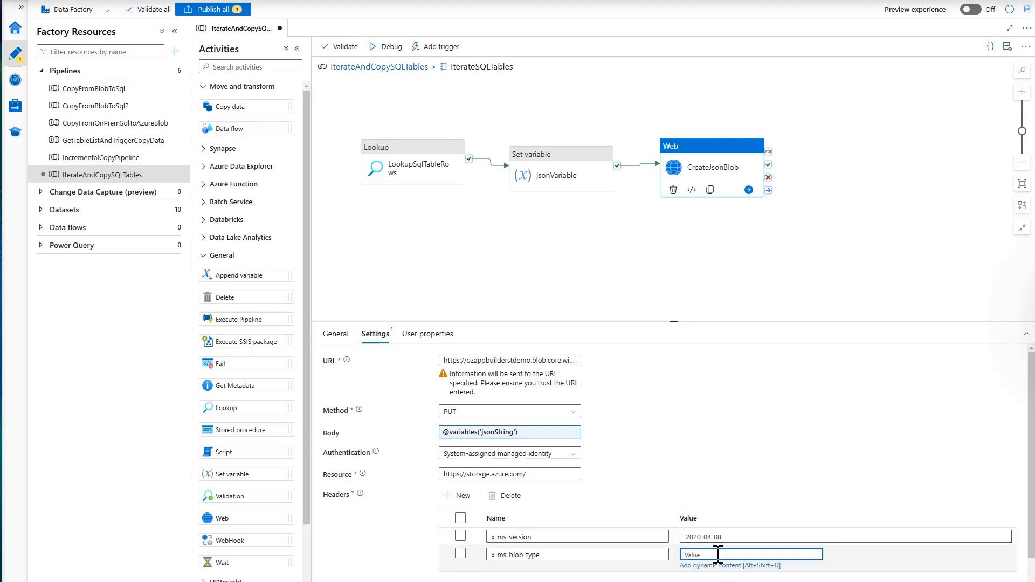
{"action": "type", "text": "BlockBlob"}
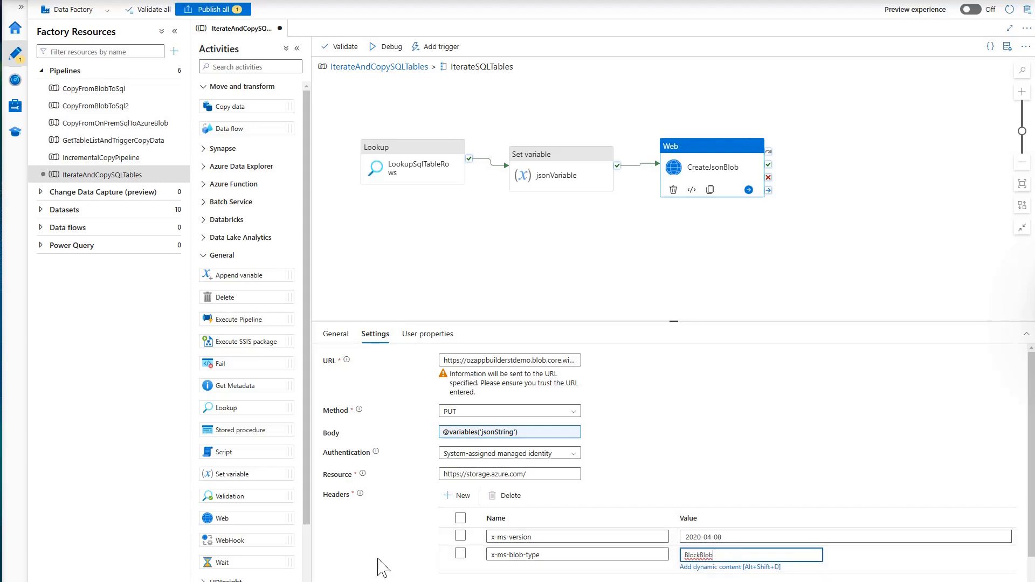
{"action": "left_click", "coordinate": [385, 558]}
Validate the IterateAndCopySQLTables pipeline and close the validation output.
{"action": "scroll", "coordinate": [385, 538], "scroll_direction": "down", "scroll_amount": 1}
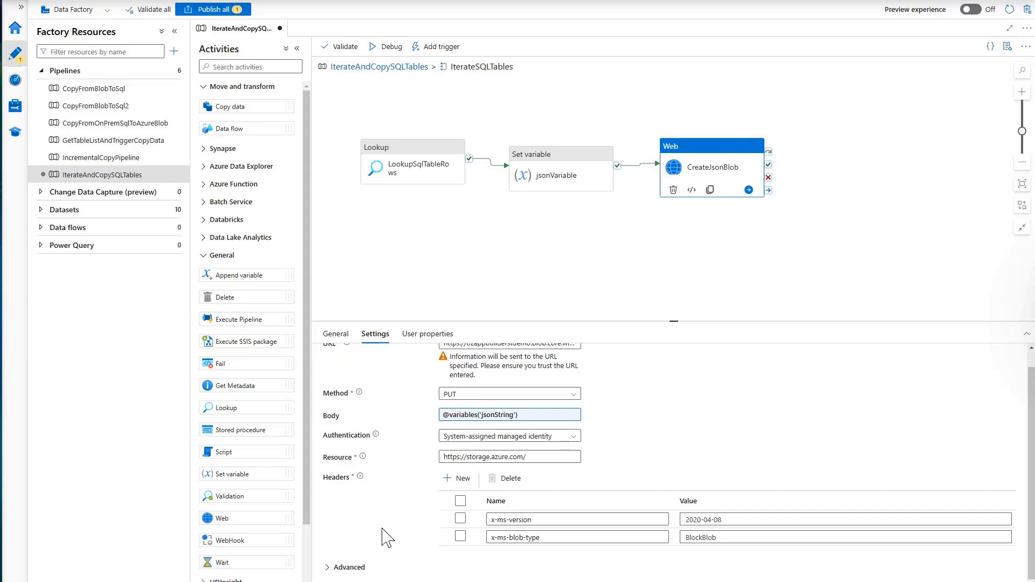
{"action": "left_click", "coordinate": [339, 47]}
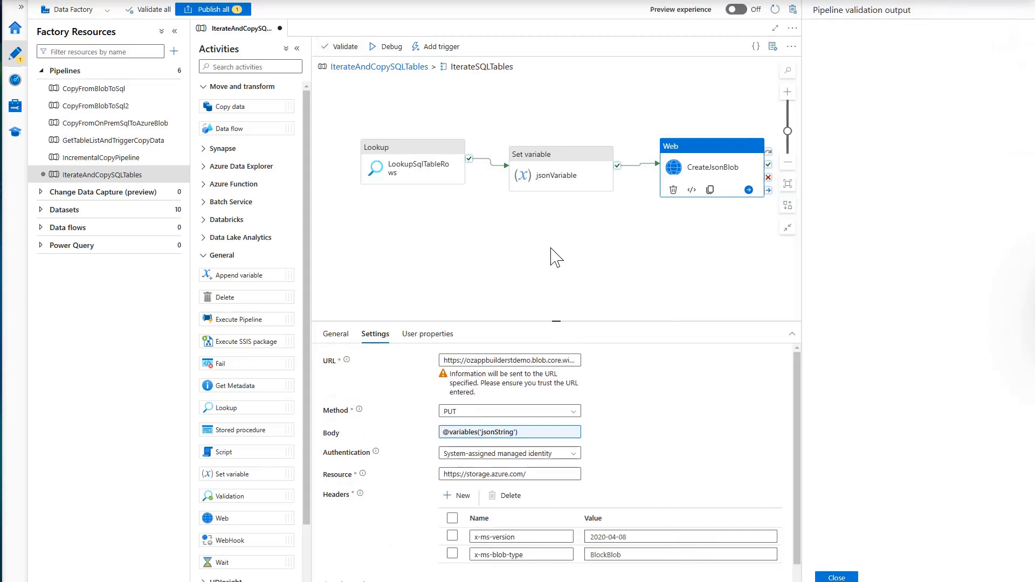
{"action": "left_click", "coordinate": [849, 576]}
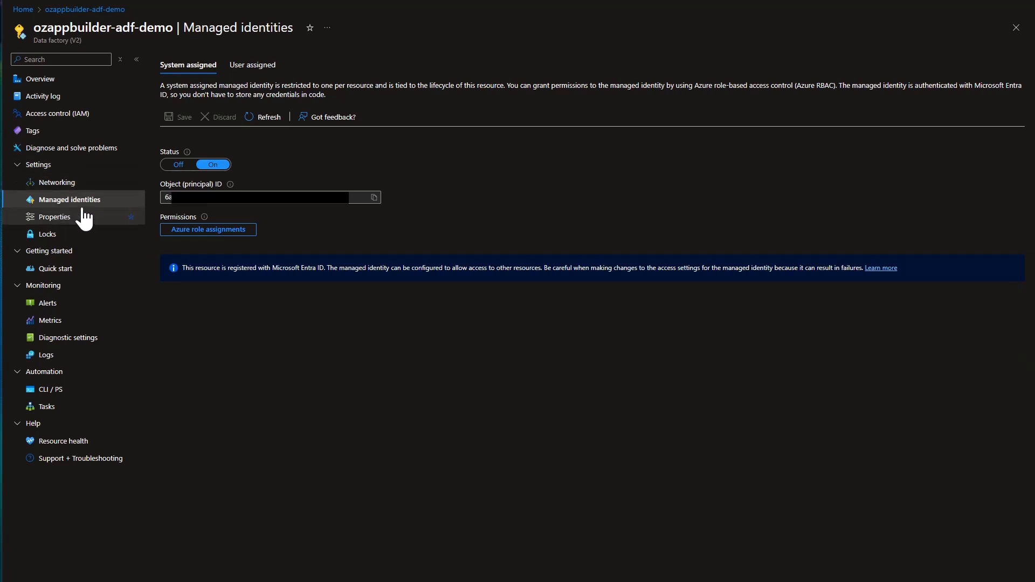
In the Azure portal, check the data factory identity's role assignments and the contents of the mytarget container.
{"action": "left_click", "coordinate": [208, 236]}
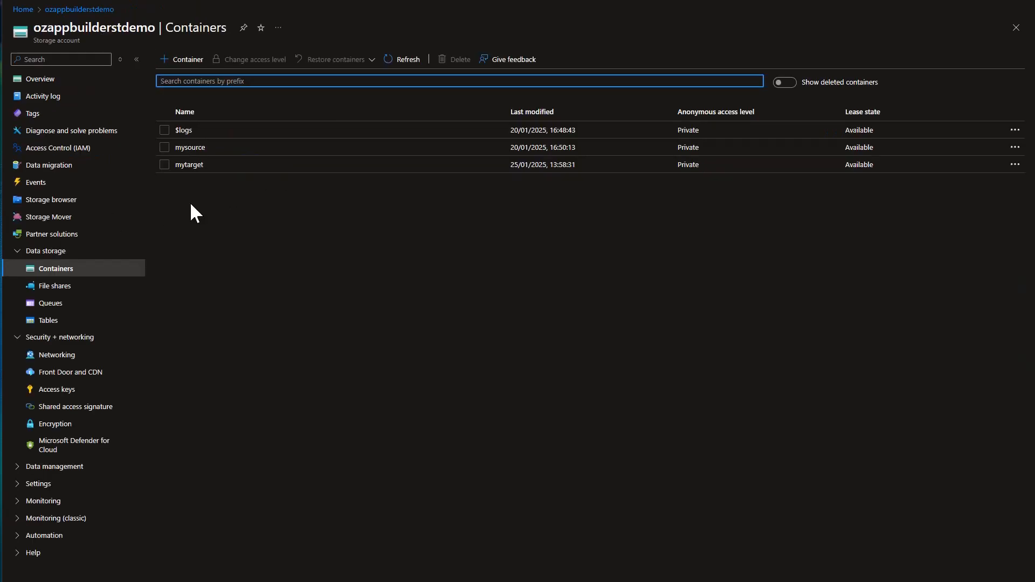
{"action": "left_click", "coordinate": [188, 165]}
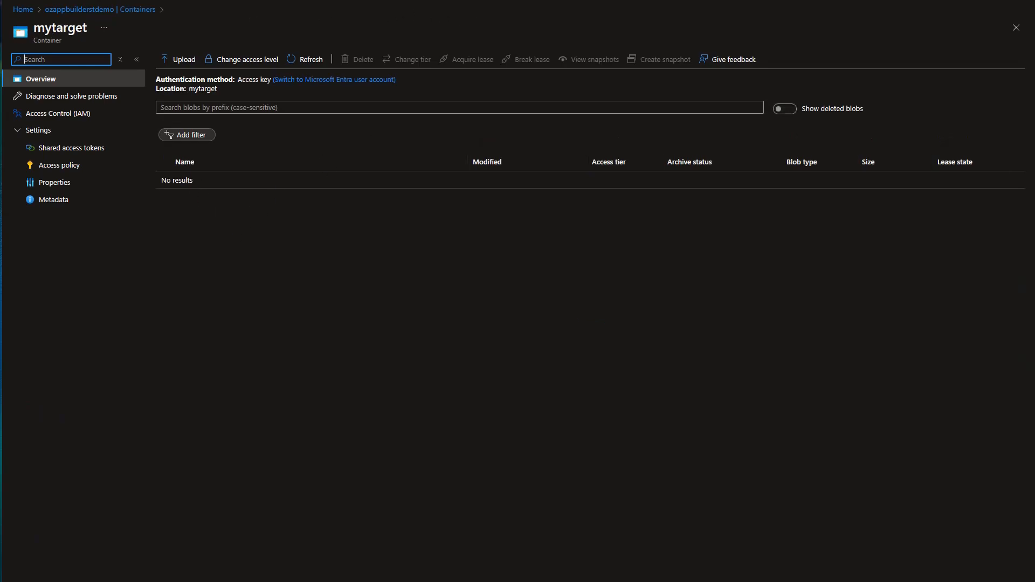
{"action": "left_click", "coordinate": [309, 301]}
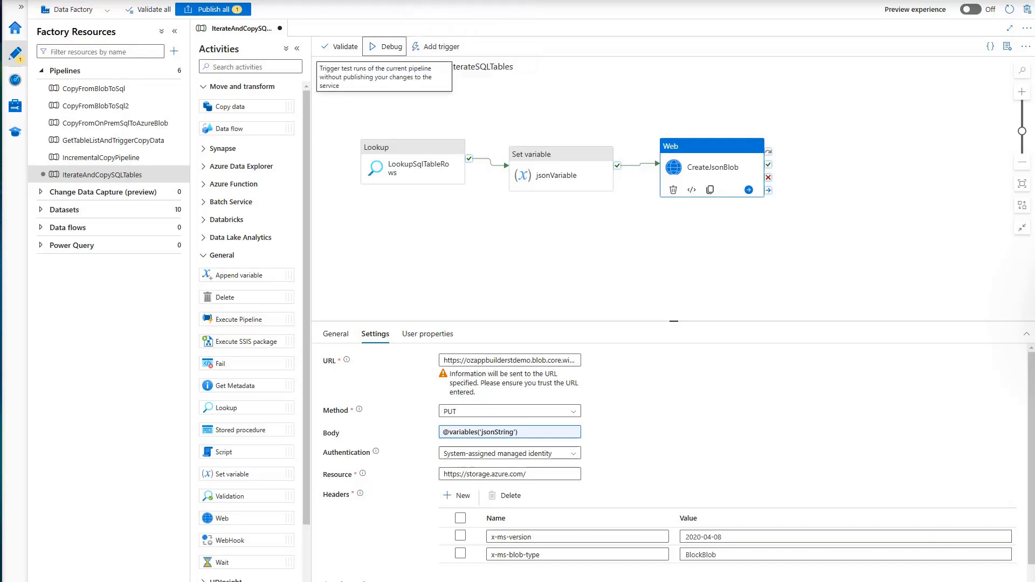
Switch to Data Factory and publish the pending changes to the IterateAndCopySQLTables pipeline.
{"action": "left_click", "coordinate": [212, 9]}
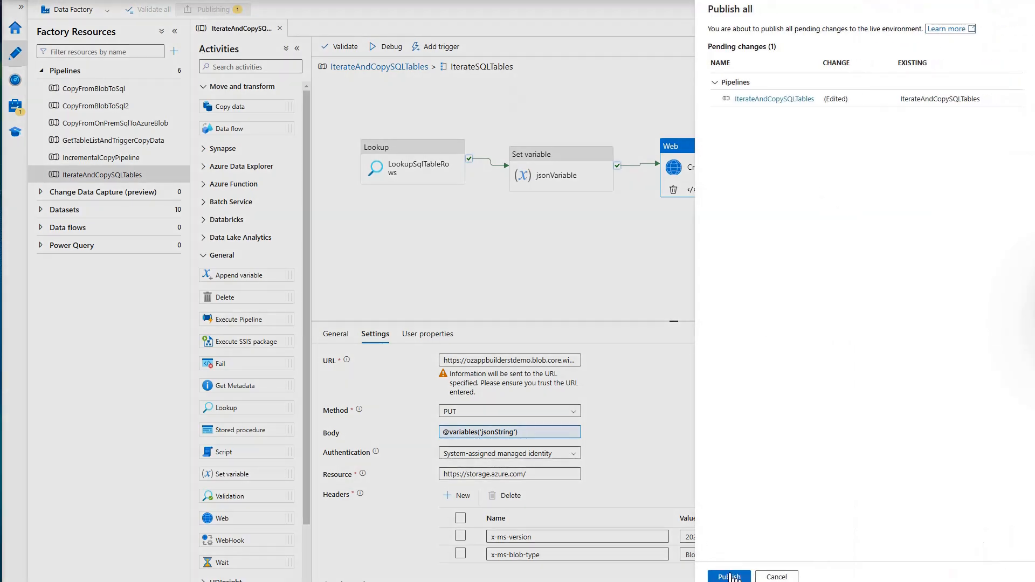
Confirm publishing the edited IterateAndCopySQLTables pipeline and trigger an on-demand run of GetTableListAndTriggerCopyData.
{"action": "left_click", "coordinate": [730, 577]}
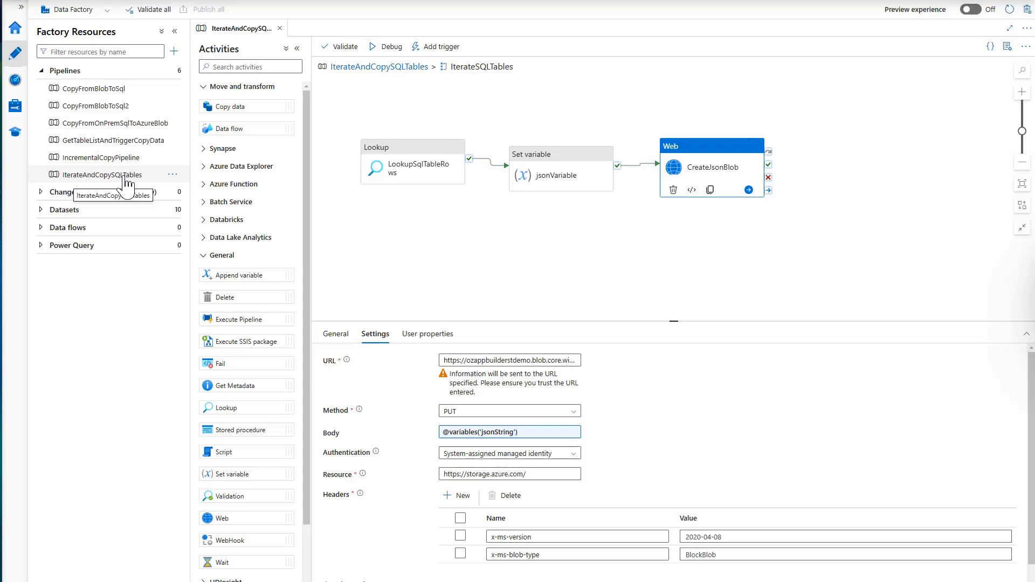
{"action": "left_click", "coordinate": [105, 141]}
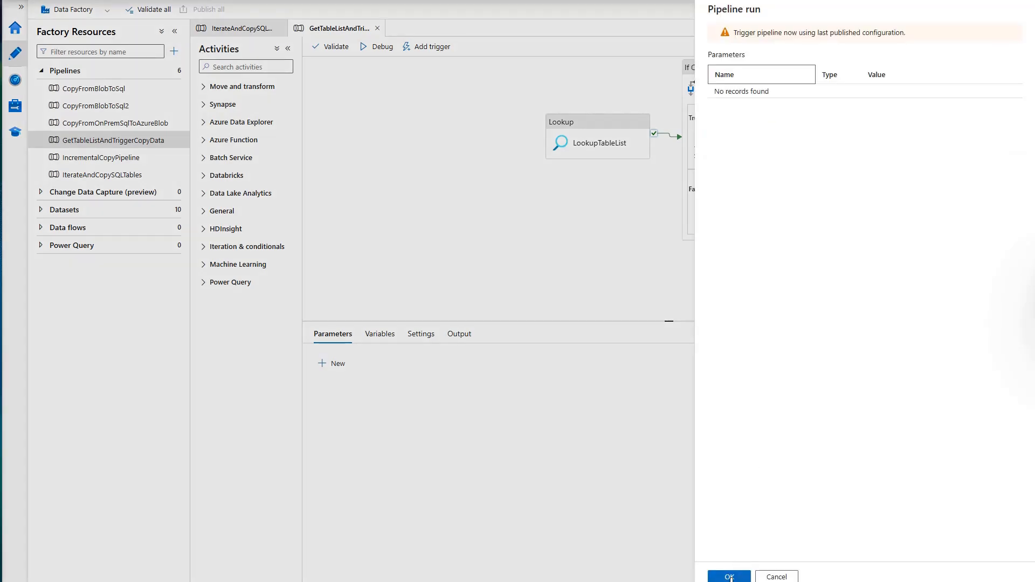
{"action": "left_click", "coordinate": [730, 577]}
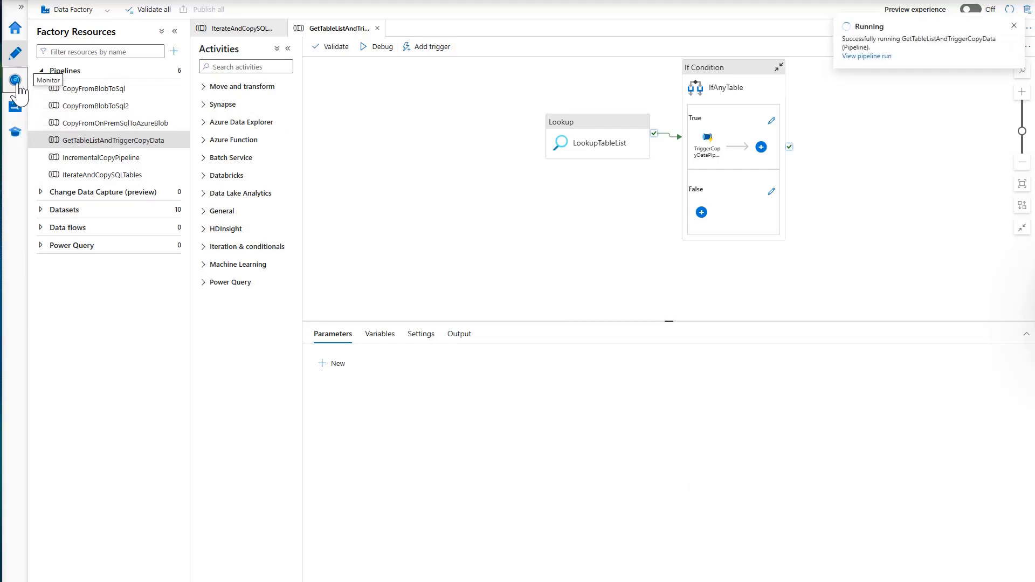
Monitor the triggered pipeline runs with refreshed statuses, and check the mytarget container in the Azure portal for new blobs.
{"action": "left_click", "coordinate": [17, 82]}
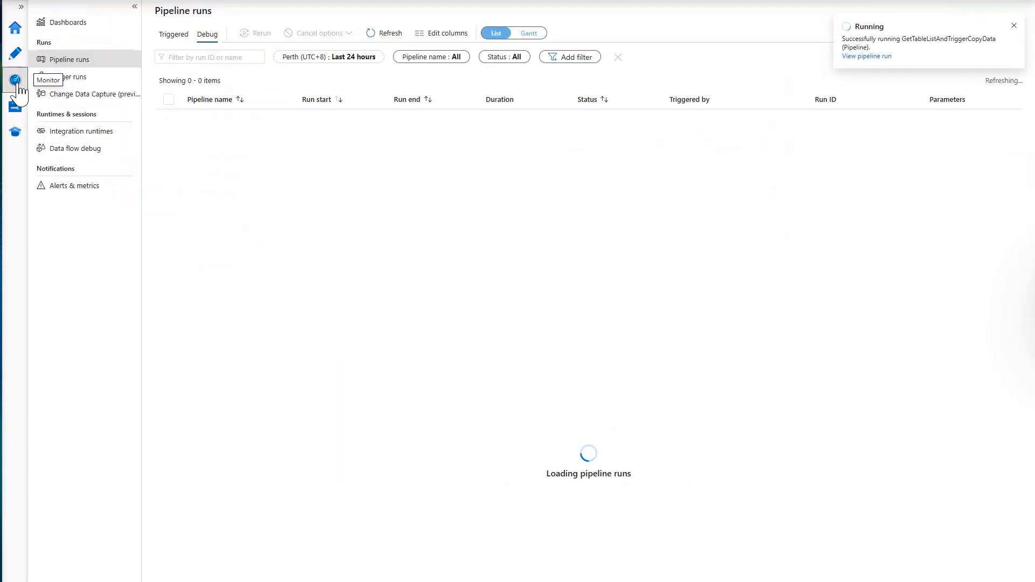
{"action": "left_click", "coordinate": [174, 36]}
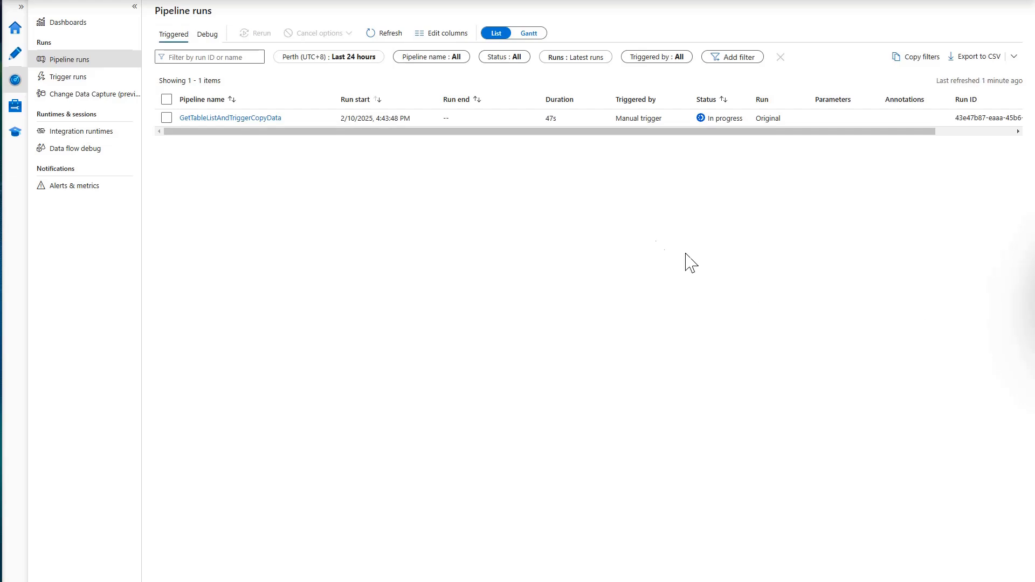
{"action": "left_click", "coordinate": [385, 33]}
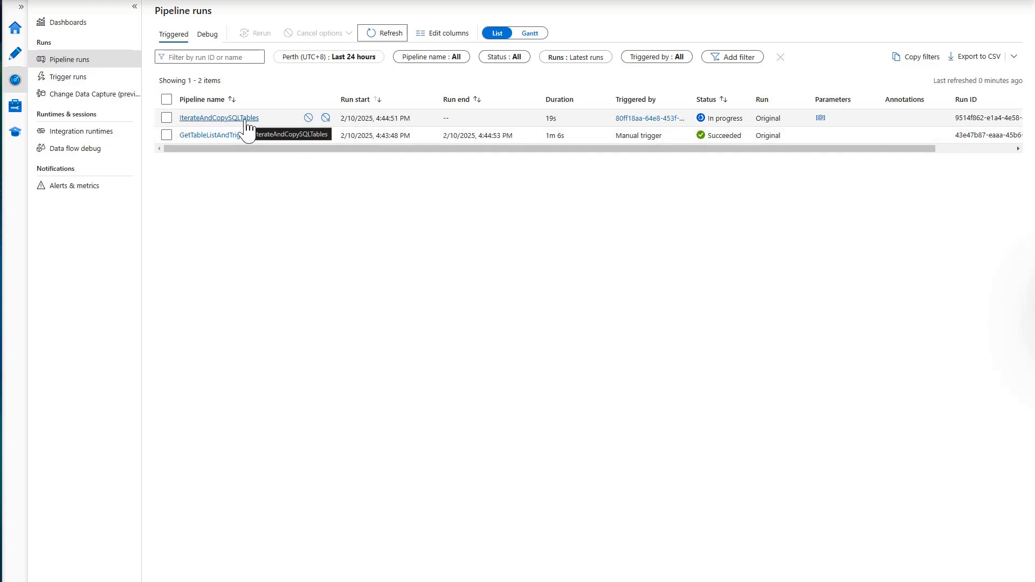
{"action": "left_click", "coordinate": [387, 35]}
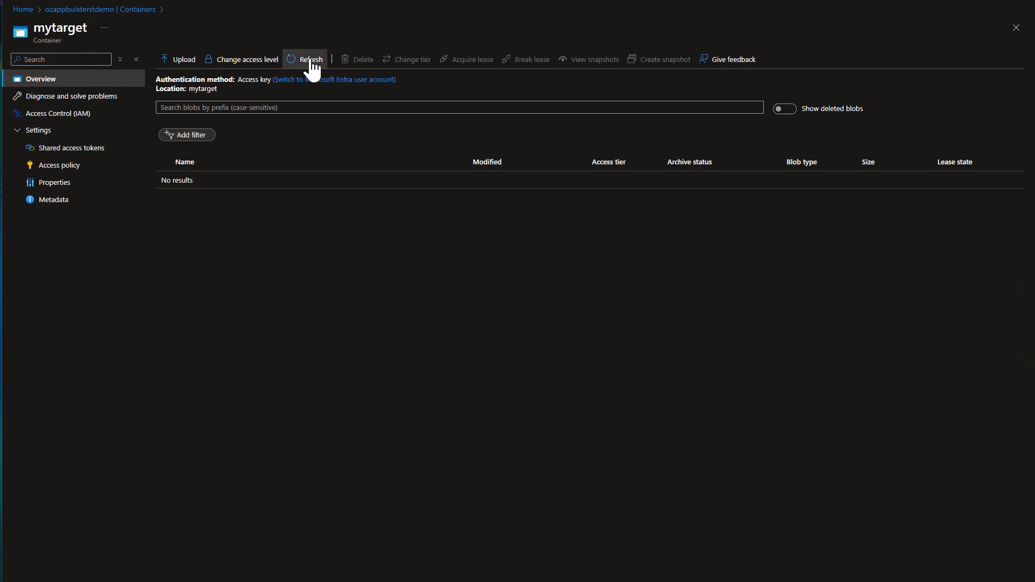
{"action": "left_click", "coordinate": [312, 63]}
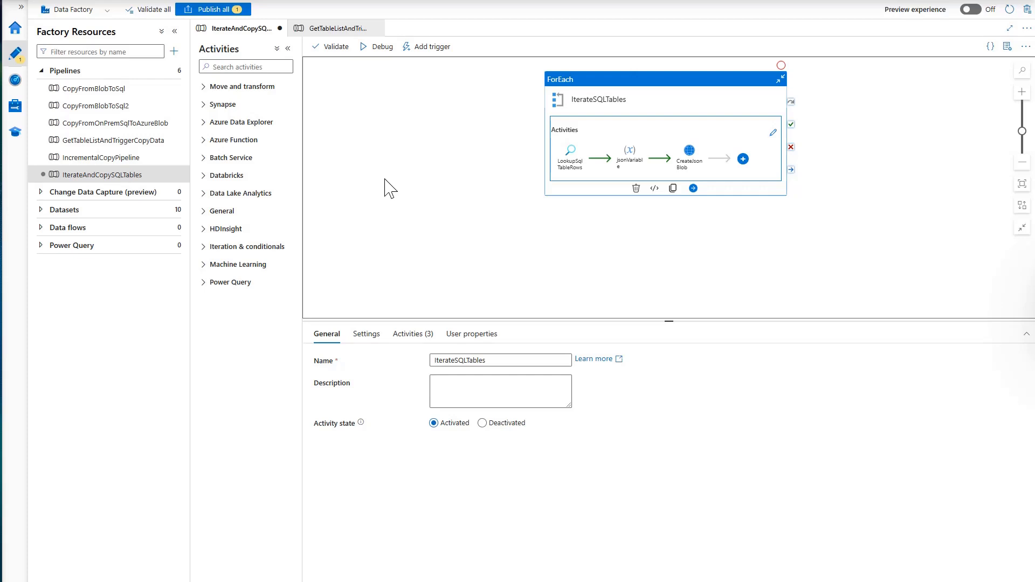
In Data Factory, correct the CreateJsonBlob URL by wrapping its file name expression in braces: @{concat(item().TABLE_NAME, '.json')}.
{"action": "left_click", "coordinate": [696, 159]}
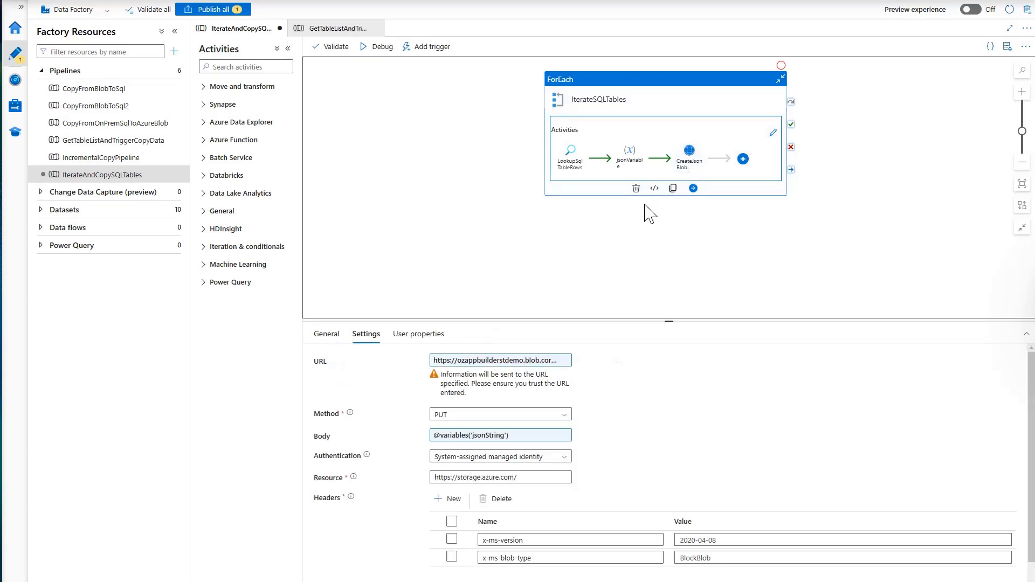
{"action": "left_click", "coordinate": [532, 361]}
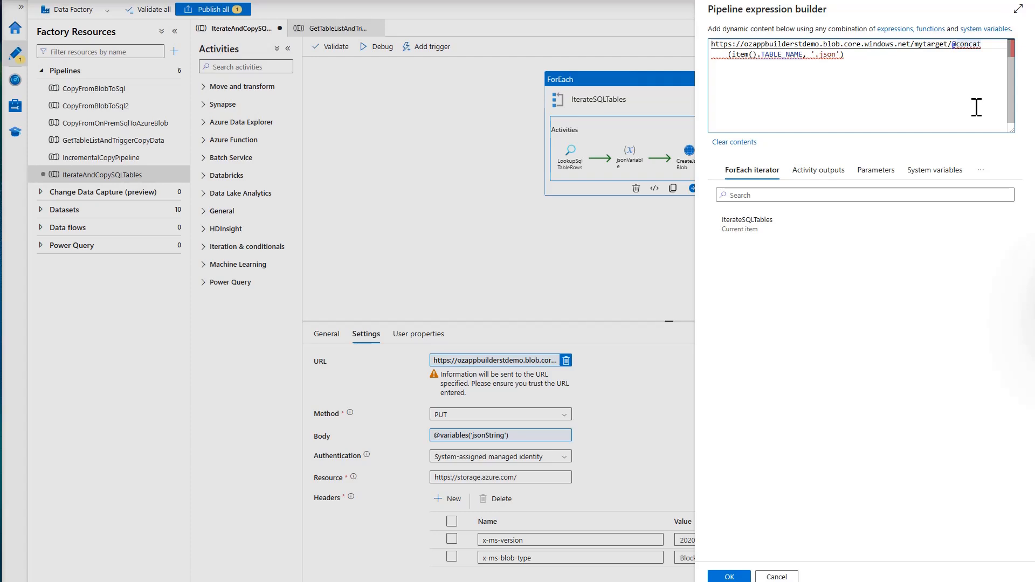
{"action": "type", "text": "{"}
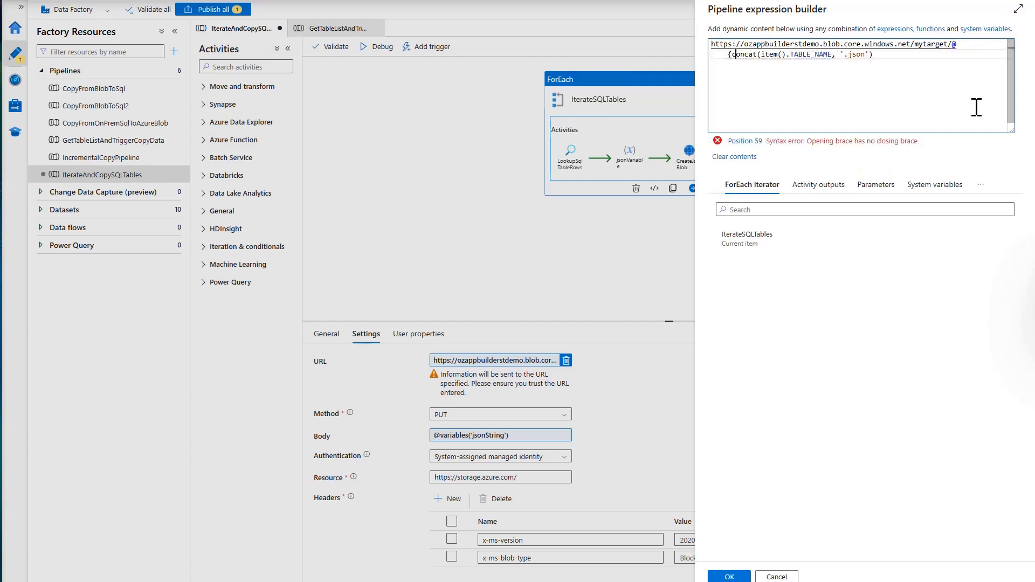
{"action": "key", "text": "Right"}
{"action": "key", "text": "Right"}
{"action": "key", "text": "Right"}
{"action": "key", "text": "Right"}
{"action": "key", "text": "Right"}
{"action": "key", "text": "Right"}
{"action": "key", "text": "Right"}
{"action": "key", "text": "Right"}
{"action": "key", "text": "Right"}
{"action": "key", "text": "Right"}
{"action": "key", "text": "Right"}
{"action": "key", "text": "Right"}
{"action": "key", "text": "Right"}
{"action": "key", "text": "Right"}
{"action": "key", "text": "Right"}
{"action": "key", "text": "Right"}
{"action": "key", "text": "Right"}
{"action": "key", "text": "Right"}
{"action": "key", "text": "Right"}
{"action": "key", "text": "Right"}
{"action": "type", "text": "}"}
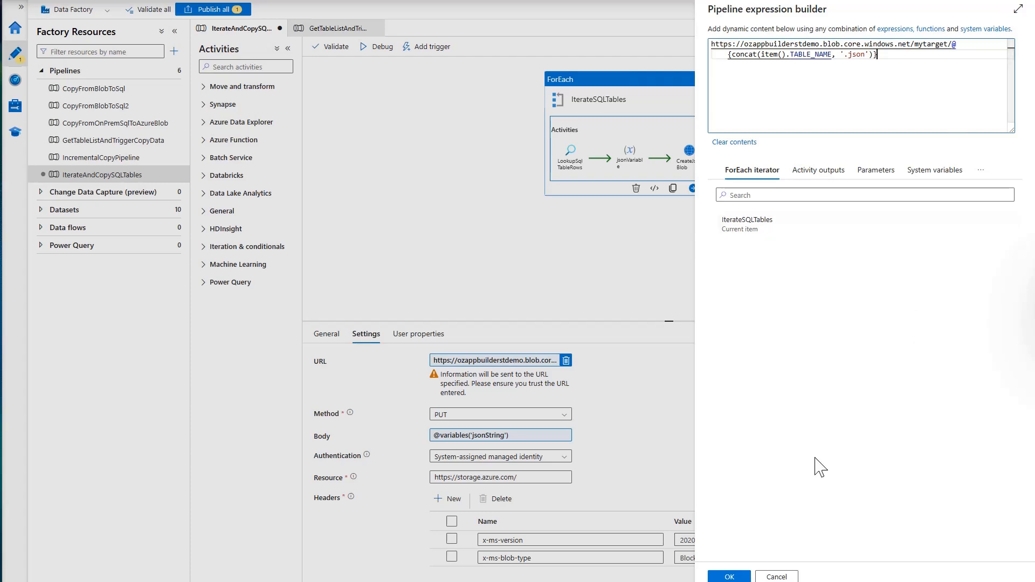
{"action": "left_click", "coordinate": [730, 577]}
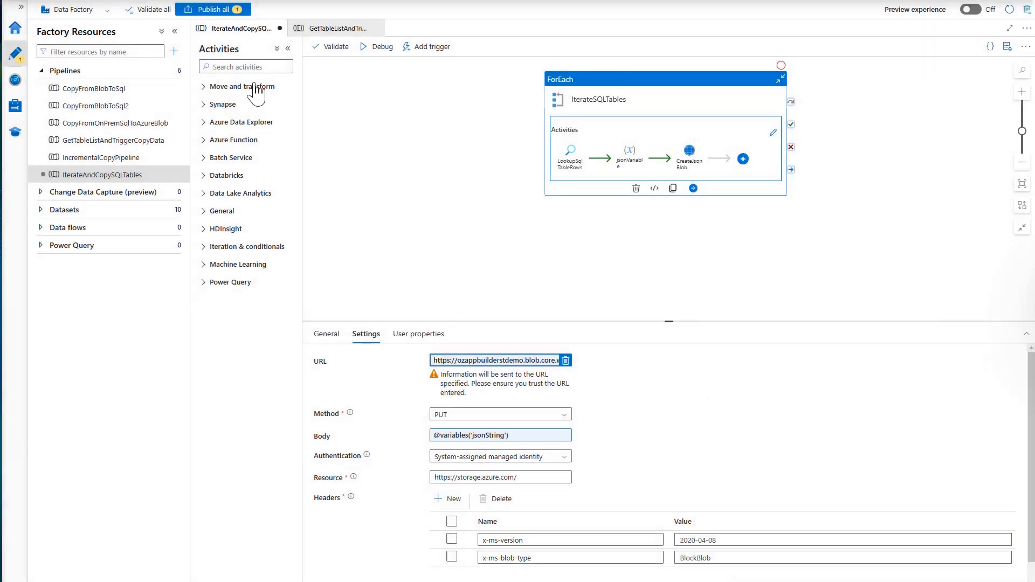
Publish the corrected URL in IterateAndCopySQLTables and rerun GetTableListAndTriggerCopyData on demand.
{"action": "left_click", "coordinate": [212, 11]}
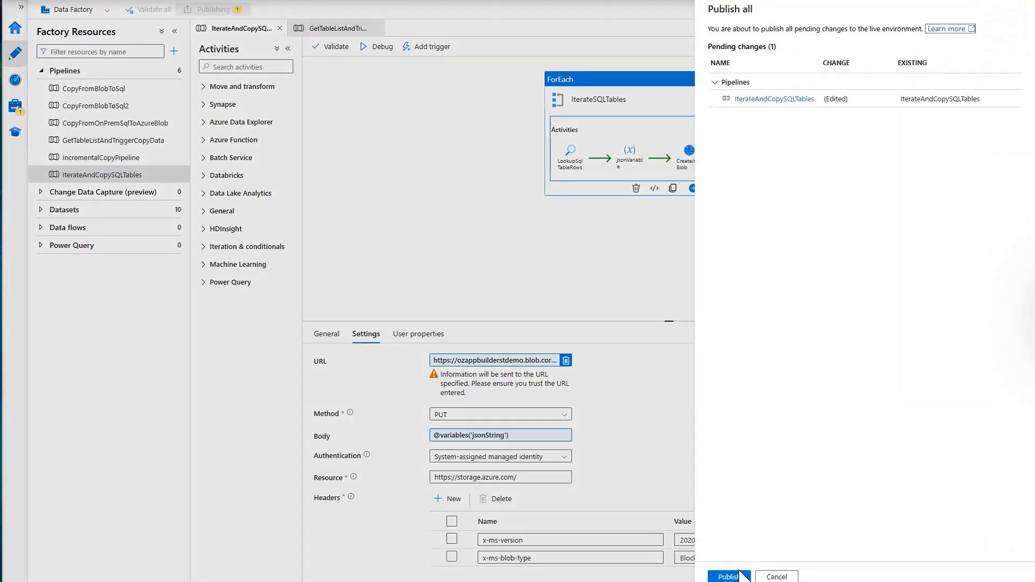
{"action": "left_click", "coordinate": [741, 571]}
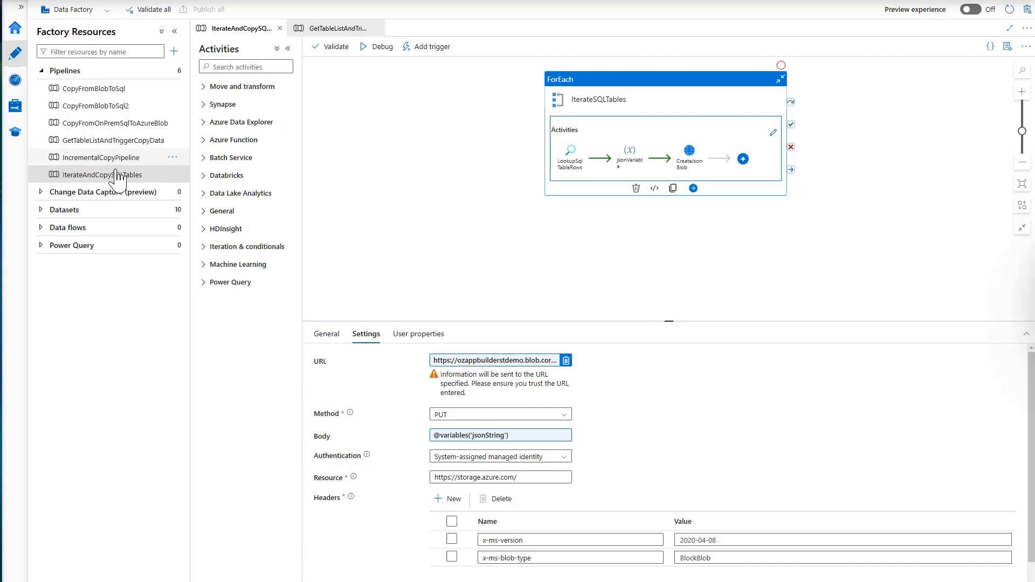
{"action": "left_click", "coordinate": [104, 141]}
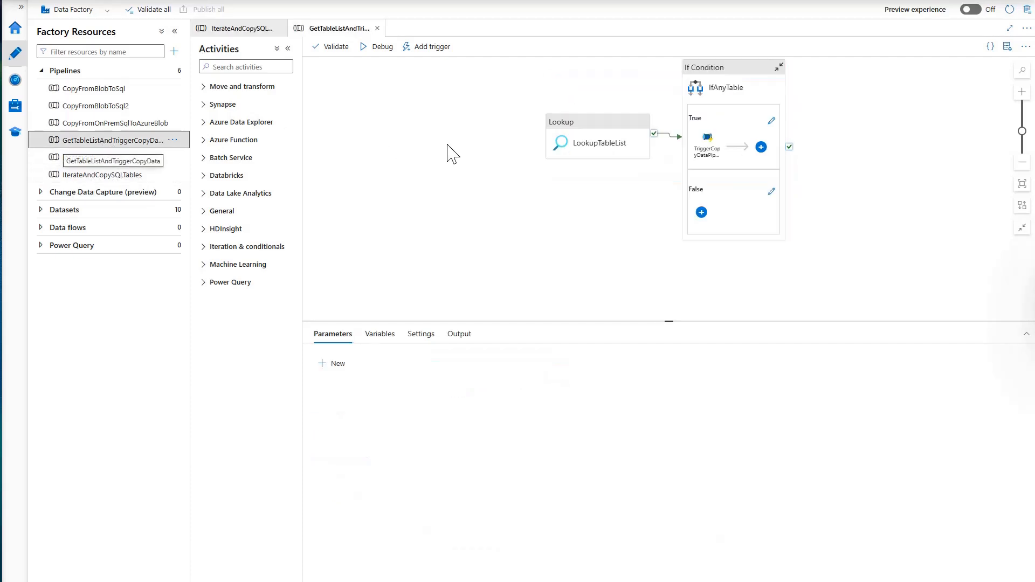
{"action": "left_click", "coordinate": [431, 47]}
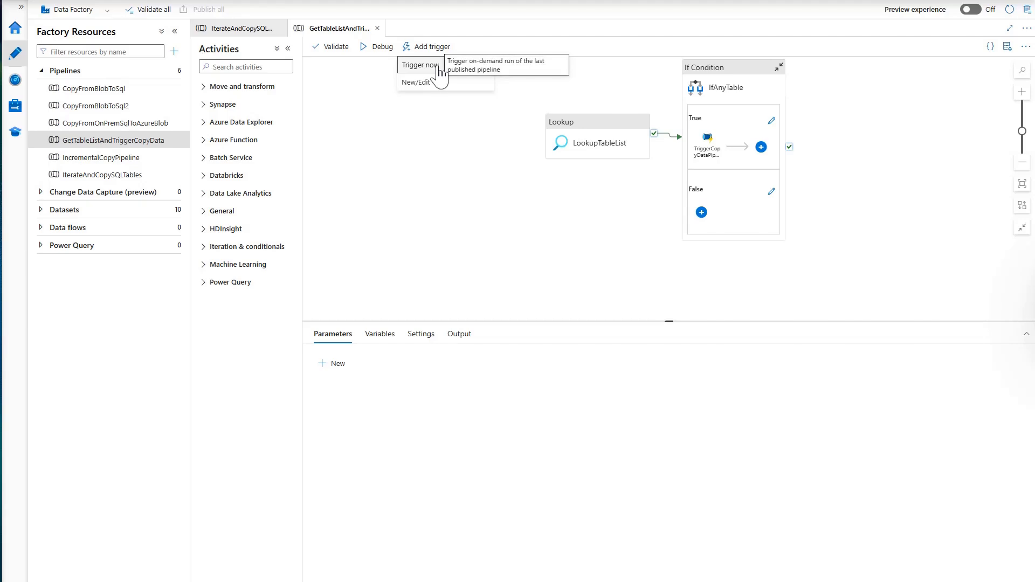
{"action": "left_click", "coordinate": [421, 65]}
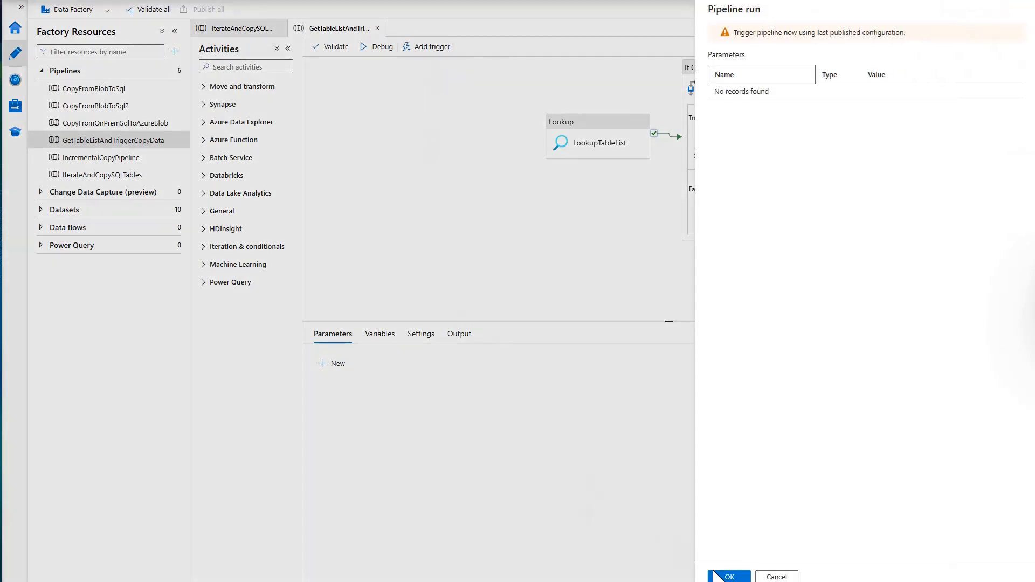
{"action": "left_click", "coordinate": [723, 576]}
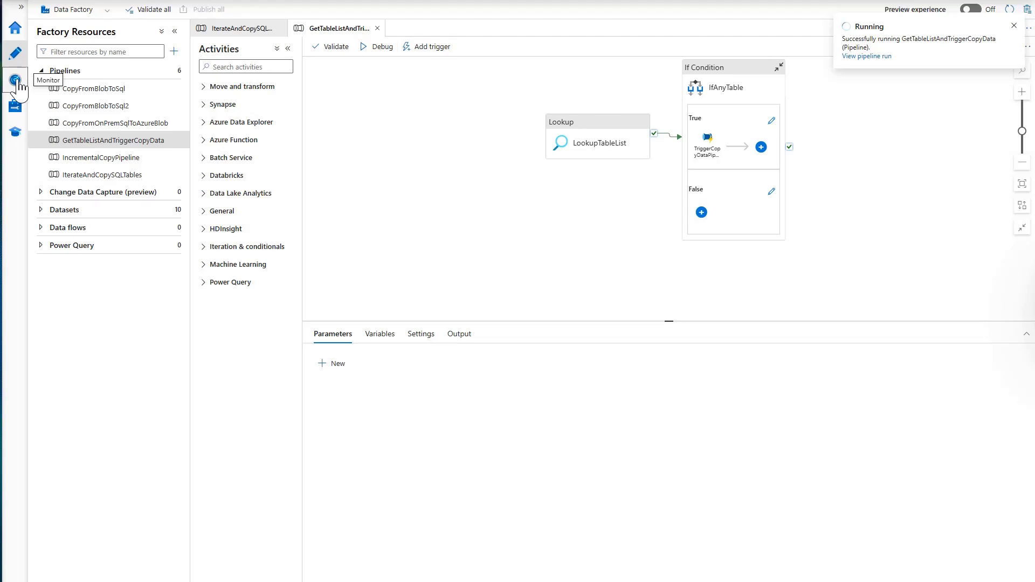
Go to run monitoring, switch to the mytarget container in the Azure portal, and view the contents of students.json.
{"action": "left_click", "coordinate": [16, 81]}
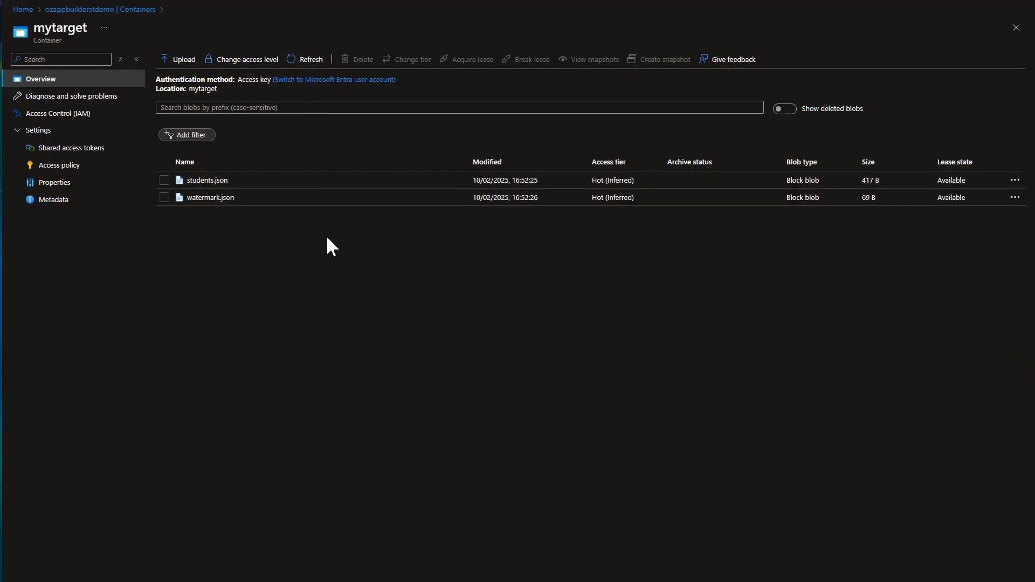
{"action": "left_click", "coordinate": [201, 182]}
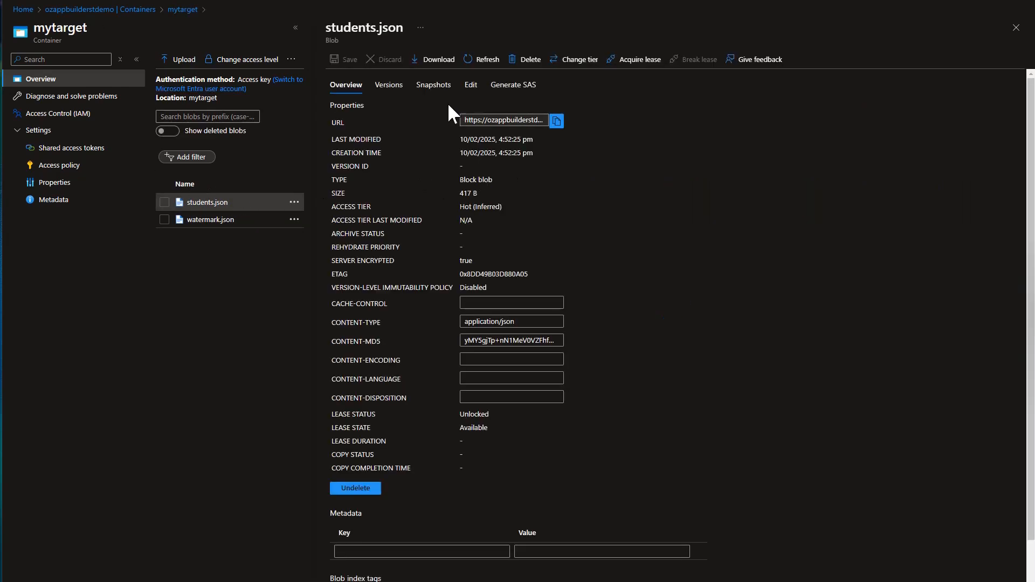
{"action": "left_click", "coordinate": [472, 86]}
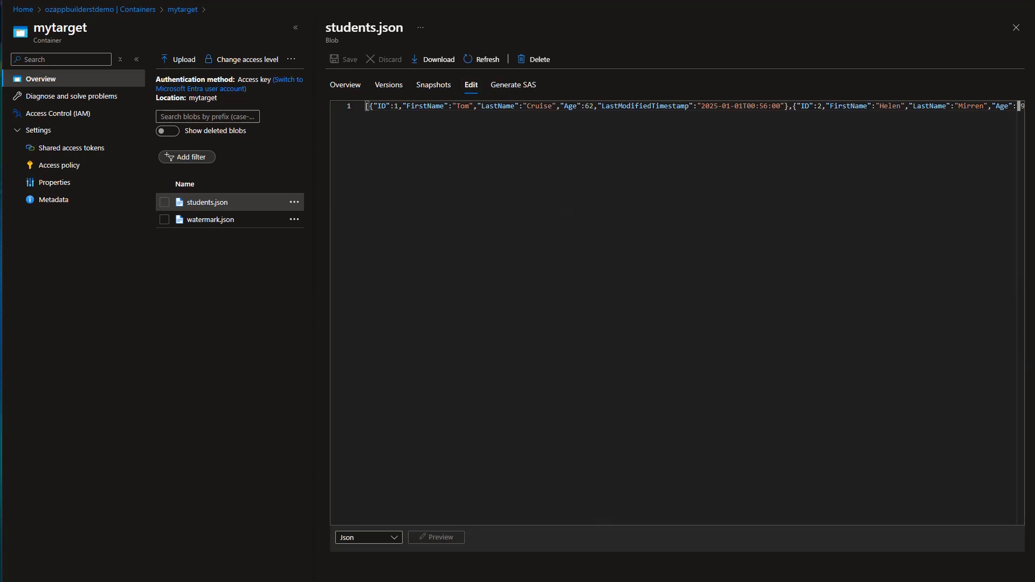
Copy the full students.json content into an empty Notepad++ document, format it as JSON, and inspect the first record.
{"action": "key", "text": "ctrl+a"}
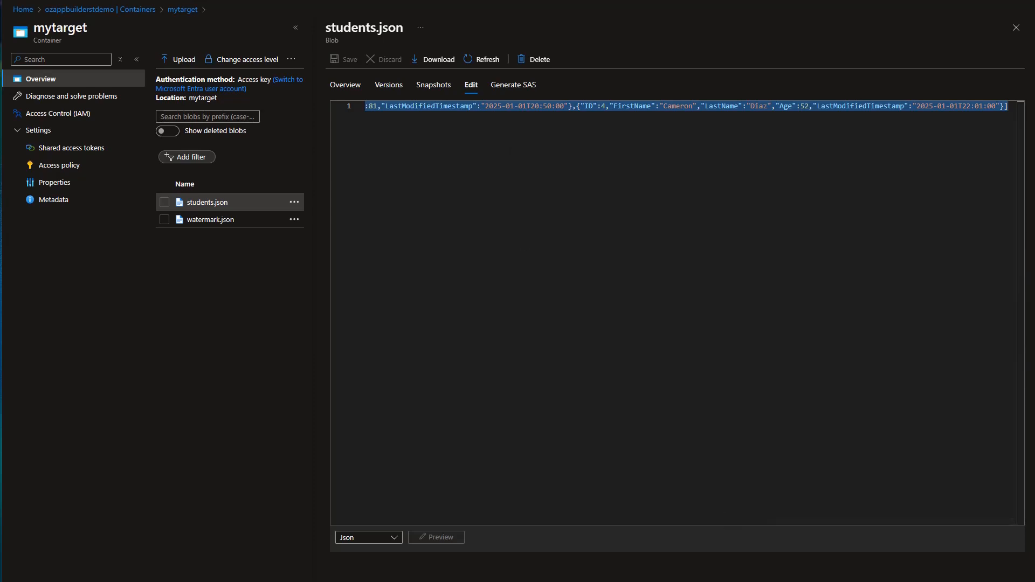
{"action": "key", "text": "alt+Tab"}
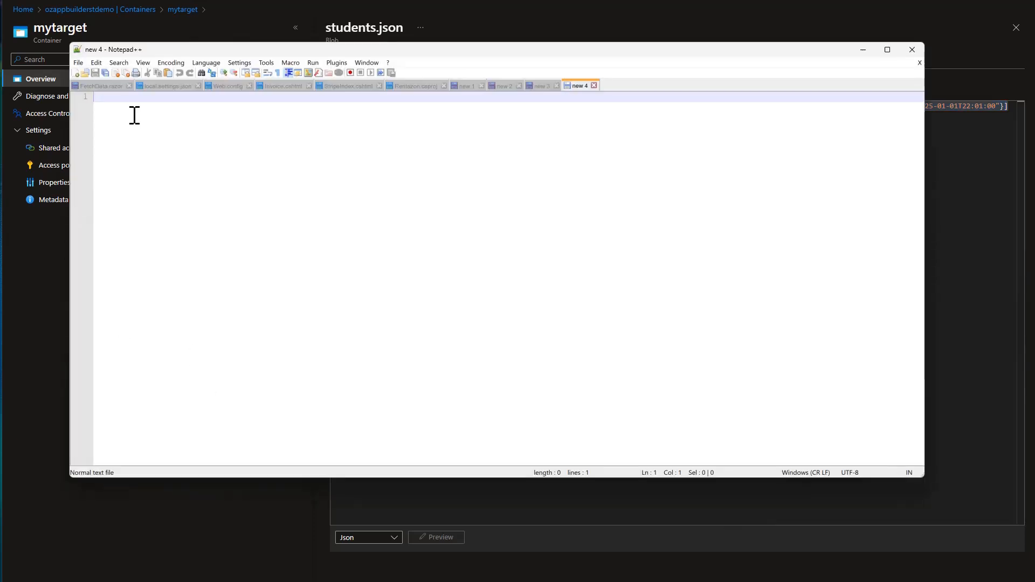
{"action": "type", "text": "...stModifiedTimestamp\":\"2025-01-01T20:50:00\"},{\"ID\":4,\"FirstName\":\"Cameron\",\"LastName\":\"Diaz\",\"Age\":52,\"LastModifiedTimestamp\":\"2025-01-01T22:01:00\"}]"}
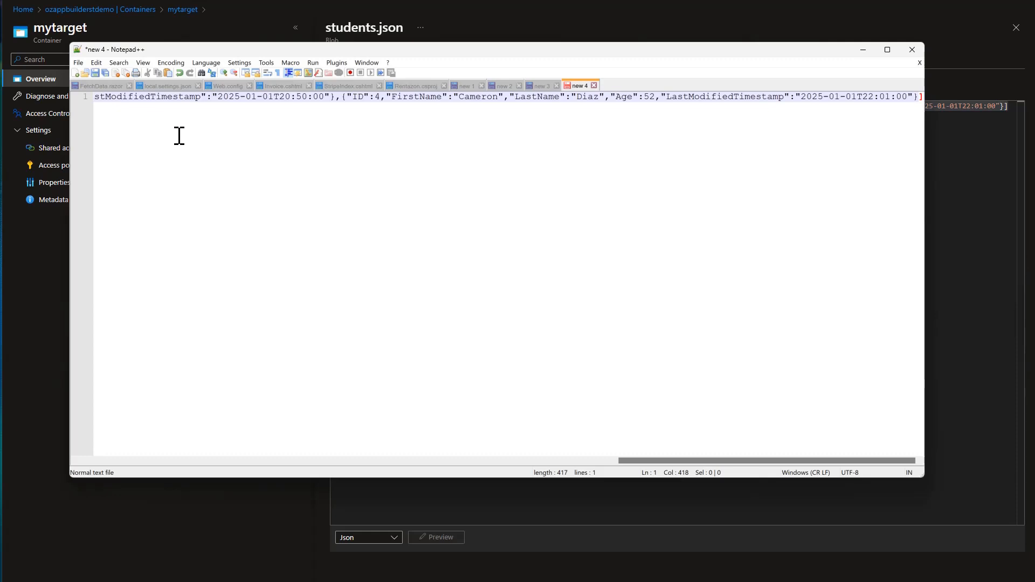
{"action": "left_click", "coordinate": [336, 62]}
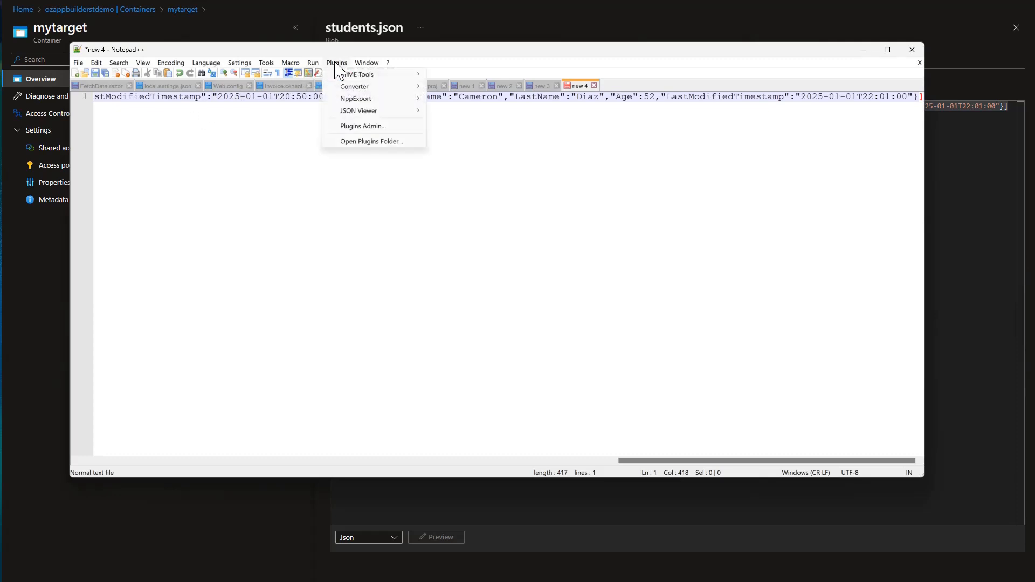
{"action": "mouse_move", "coordinate": [372, 113]}
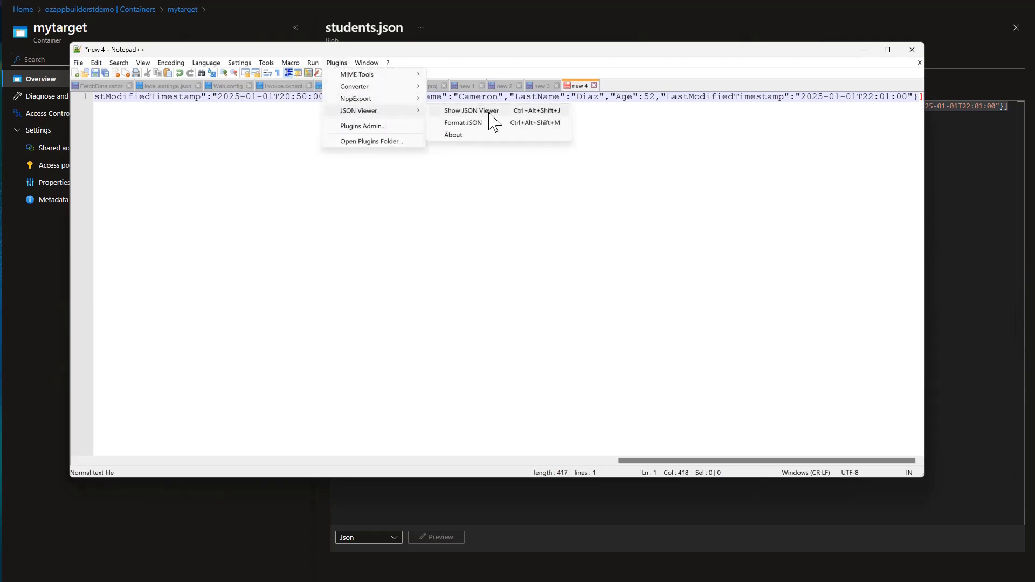
{"action": "left_click", "coordinate": [464, 123]}
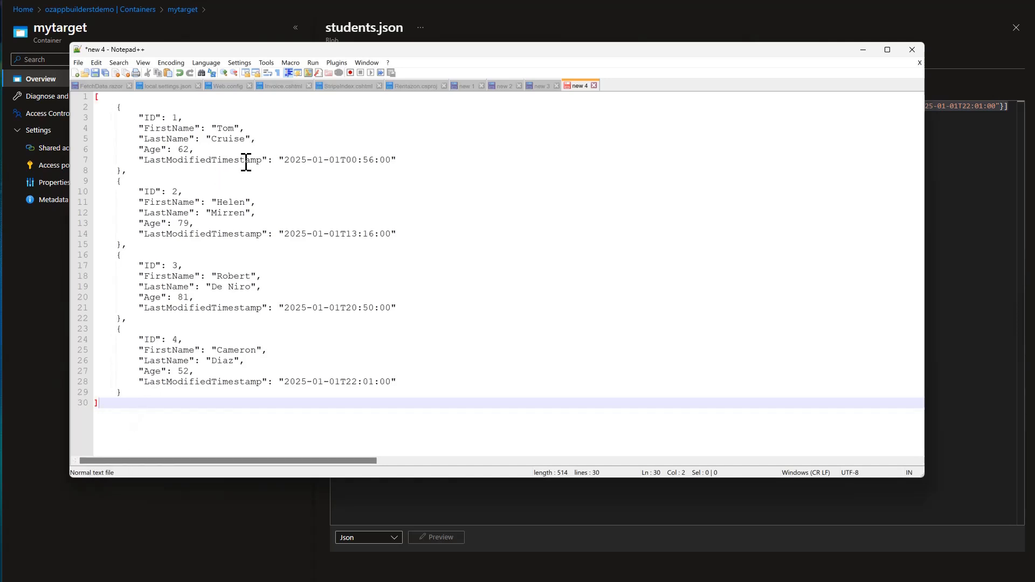
{"action": "left_click_drag", "start_coordinate": [95, 97], "coordinate": [124, 170]}
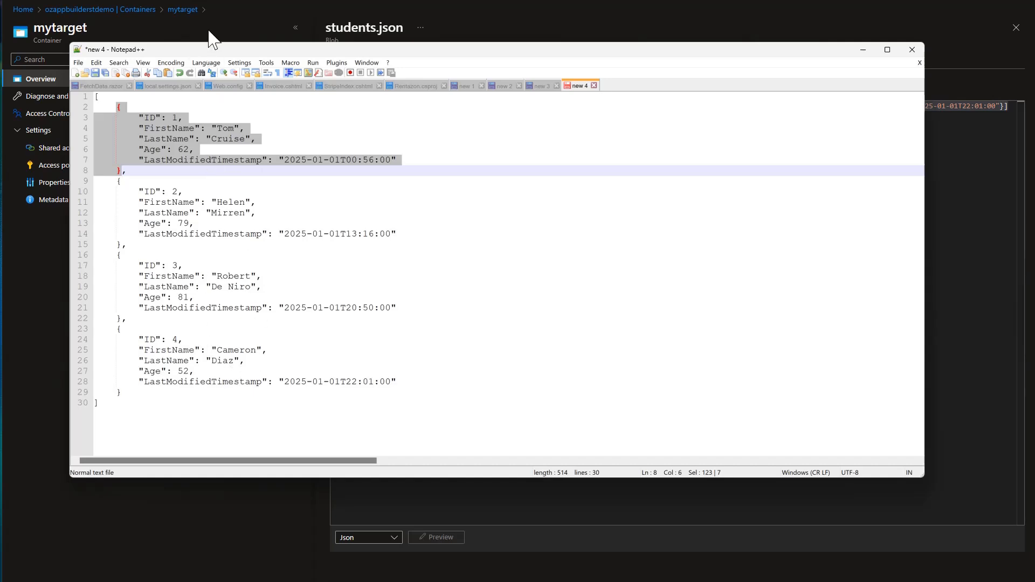
Return to the Azure portal and view the contents of watermark.json in the mytarget container.
{"action": "left_click", "coordinate": [245, 21]}
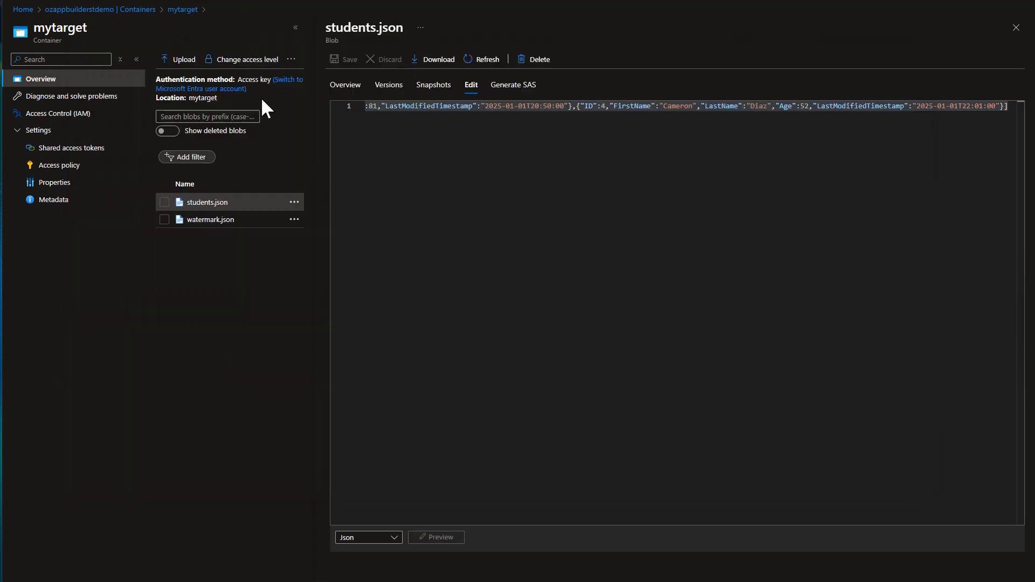
{"action": "left_click", "coordinate": [205, 219]}
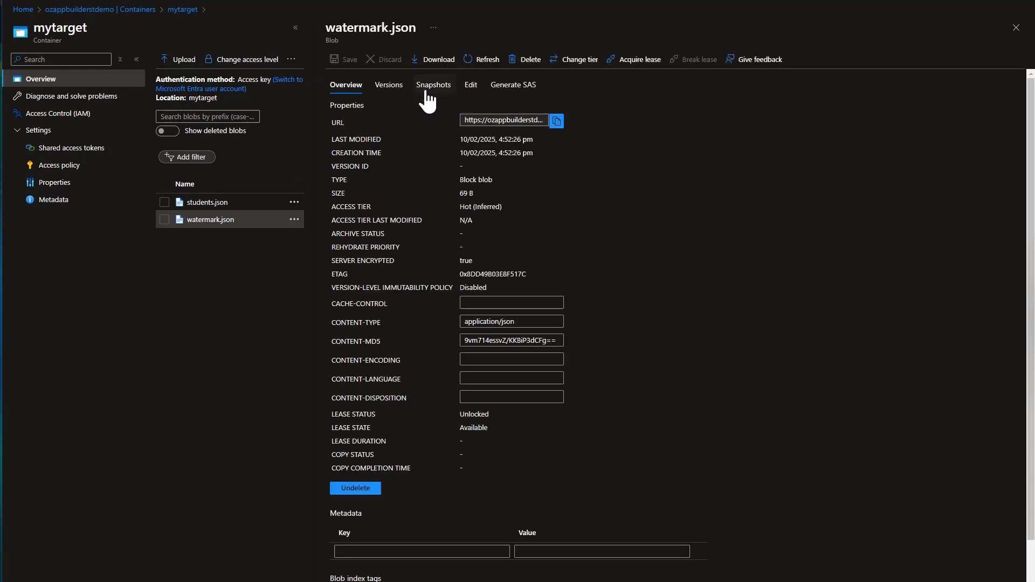
{"action": "left_click", "coordinate": [471, 85]}
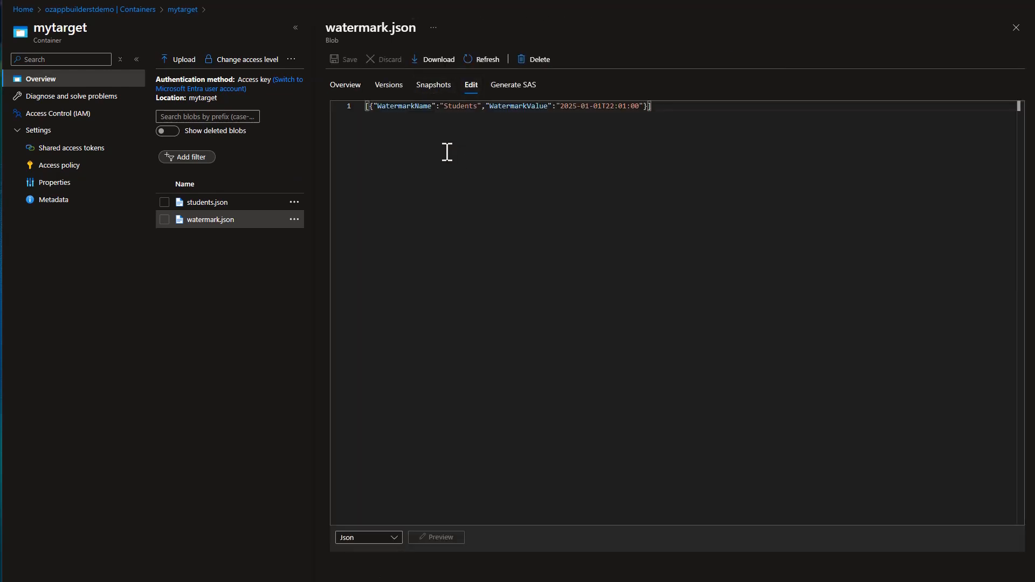